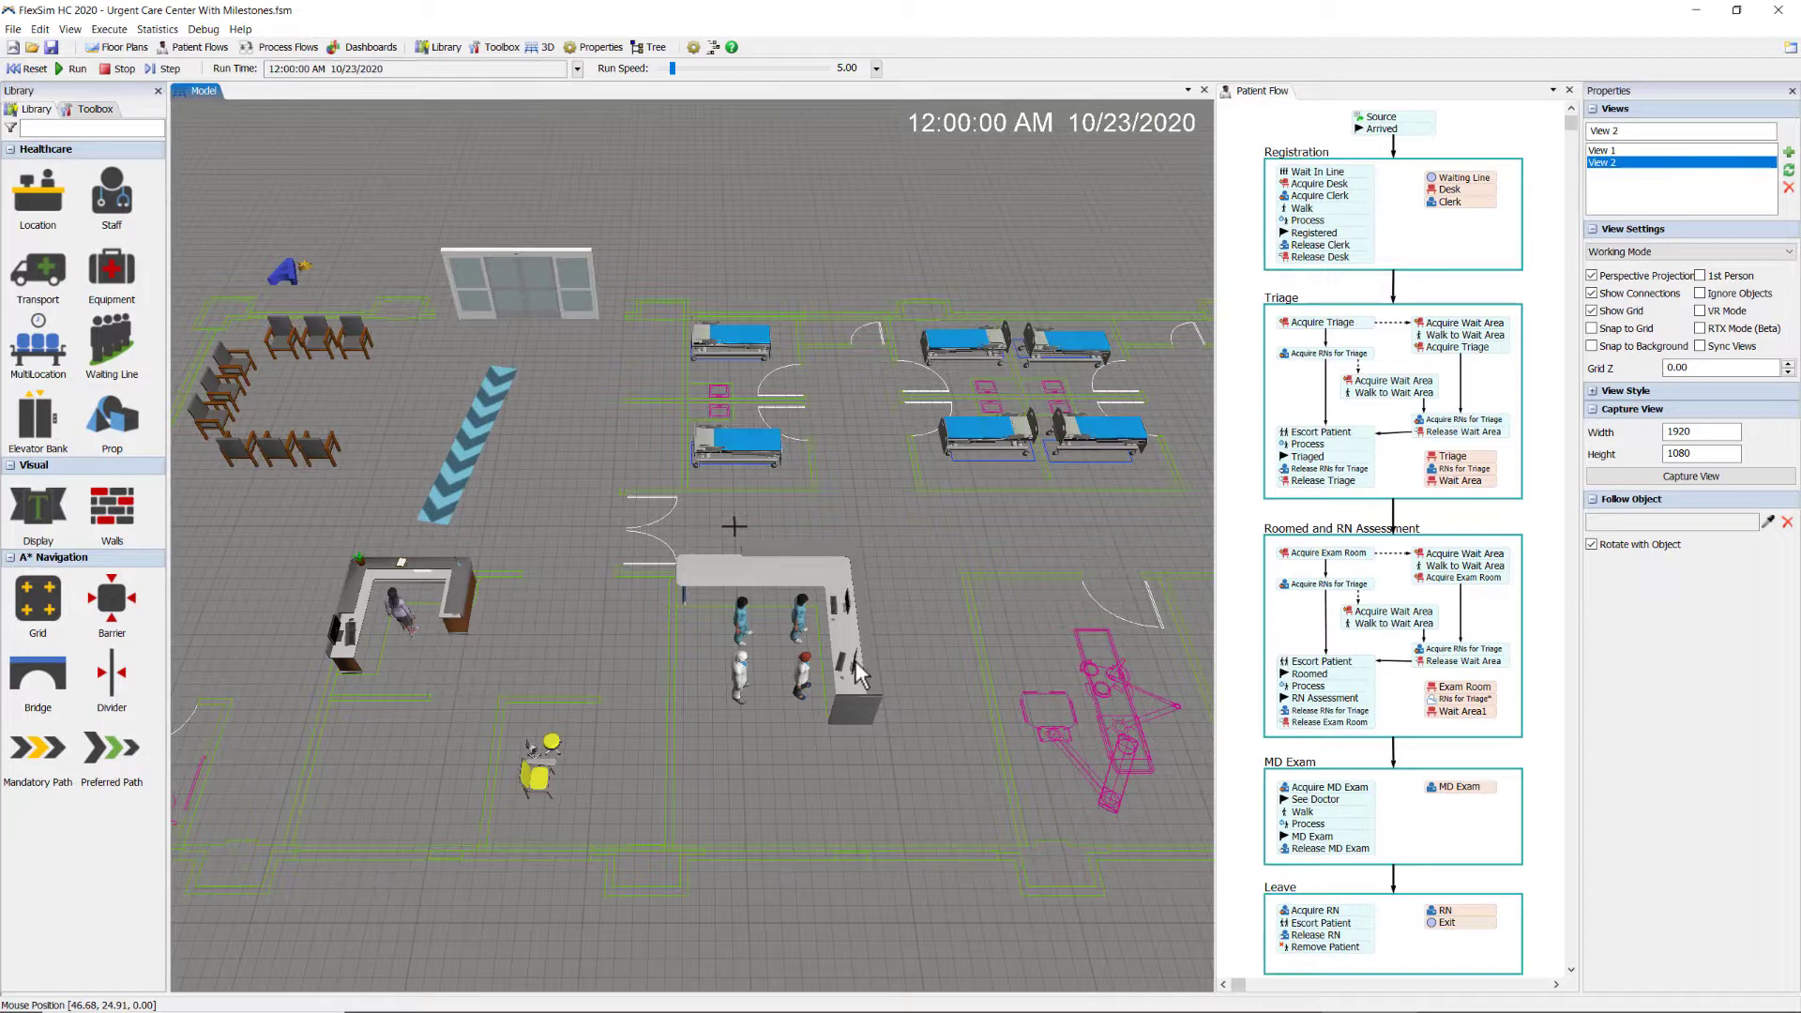
Make the Patient Flow the active view so the Library lists process-flow activities
{"action": "left_click", "coordinate": [1252, 954]}
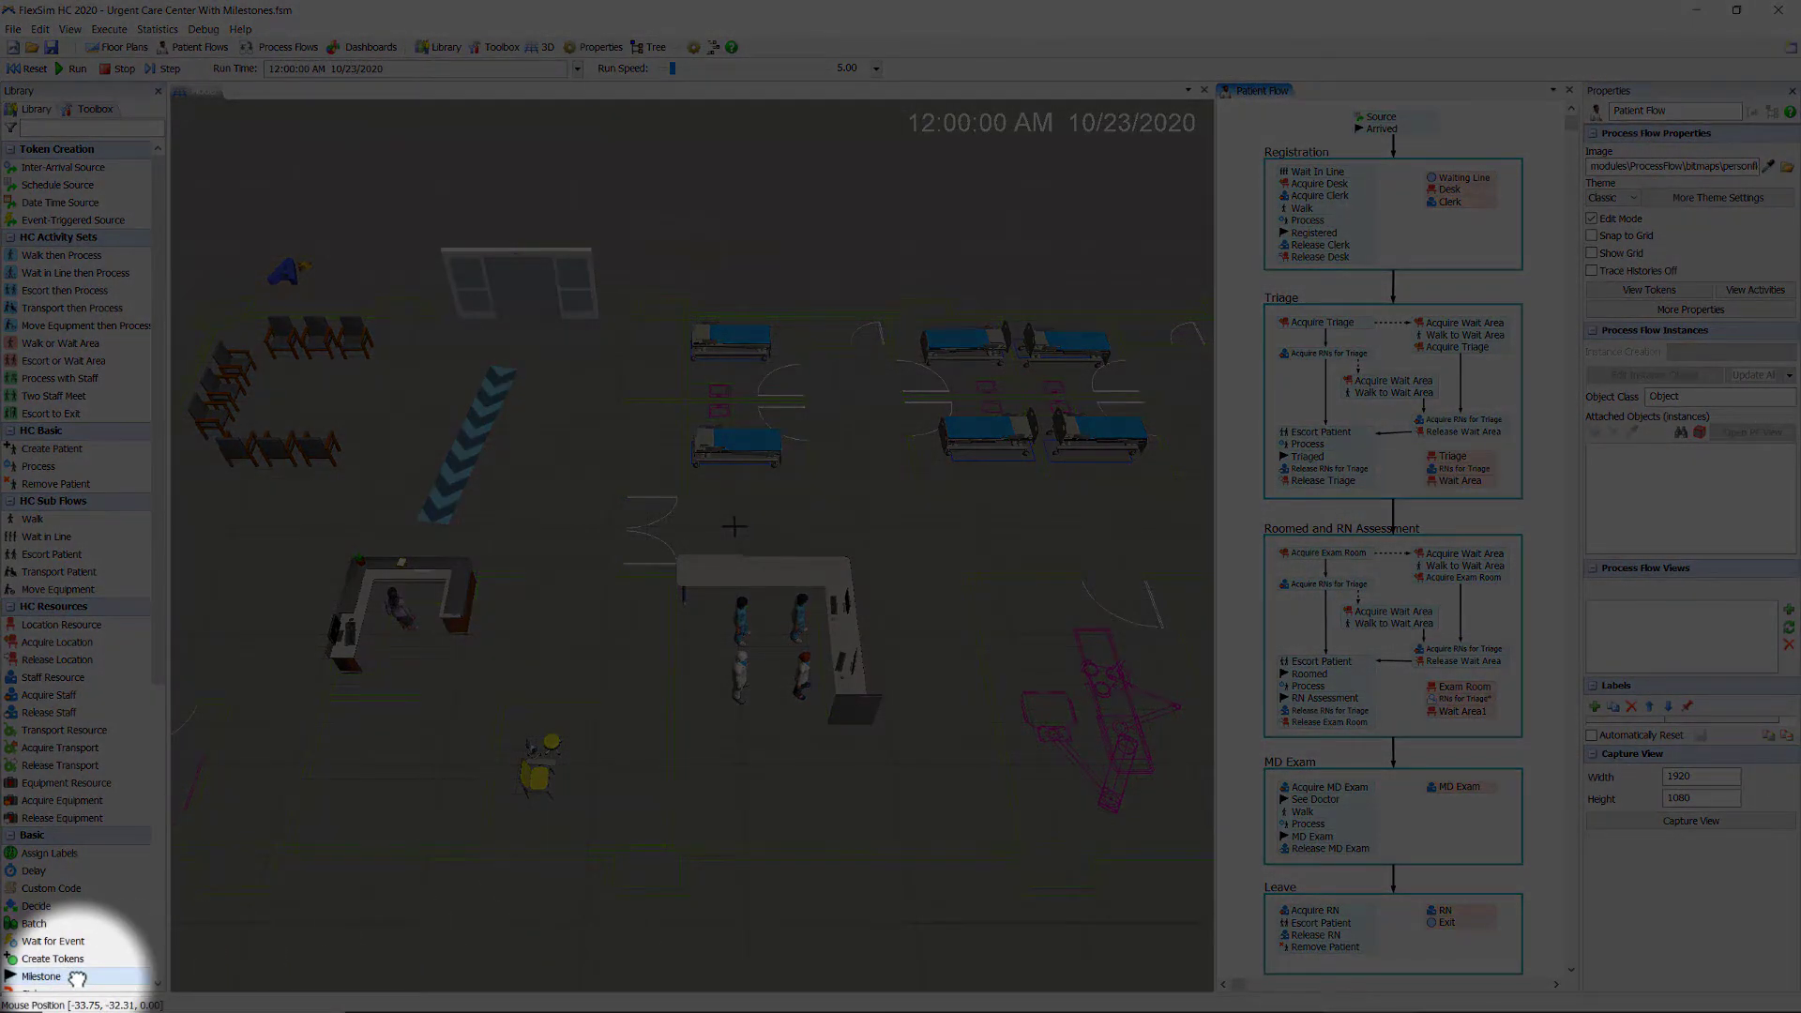
Insert a milestone after Escort Patient in the Leave stage, naming it and its milestone Departure
{"action": "left_click_drag", "start_coordinate": [76, 977], "coordinate": [1306, 927]}
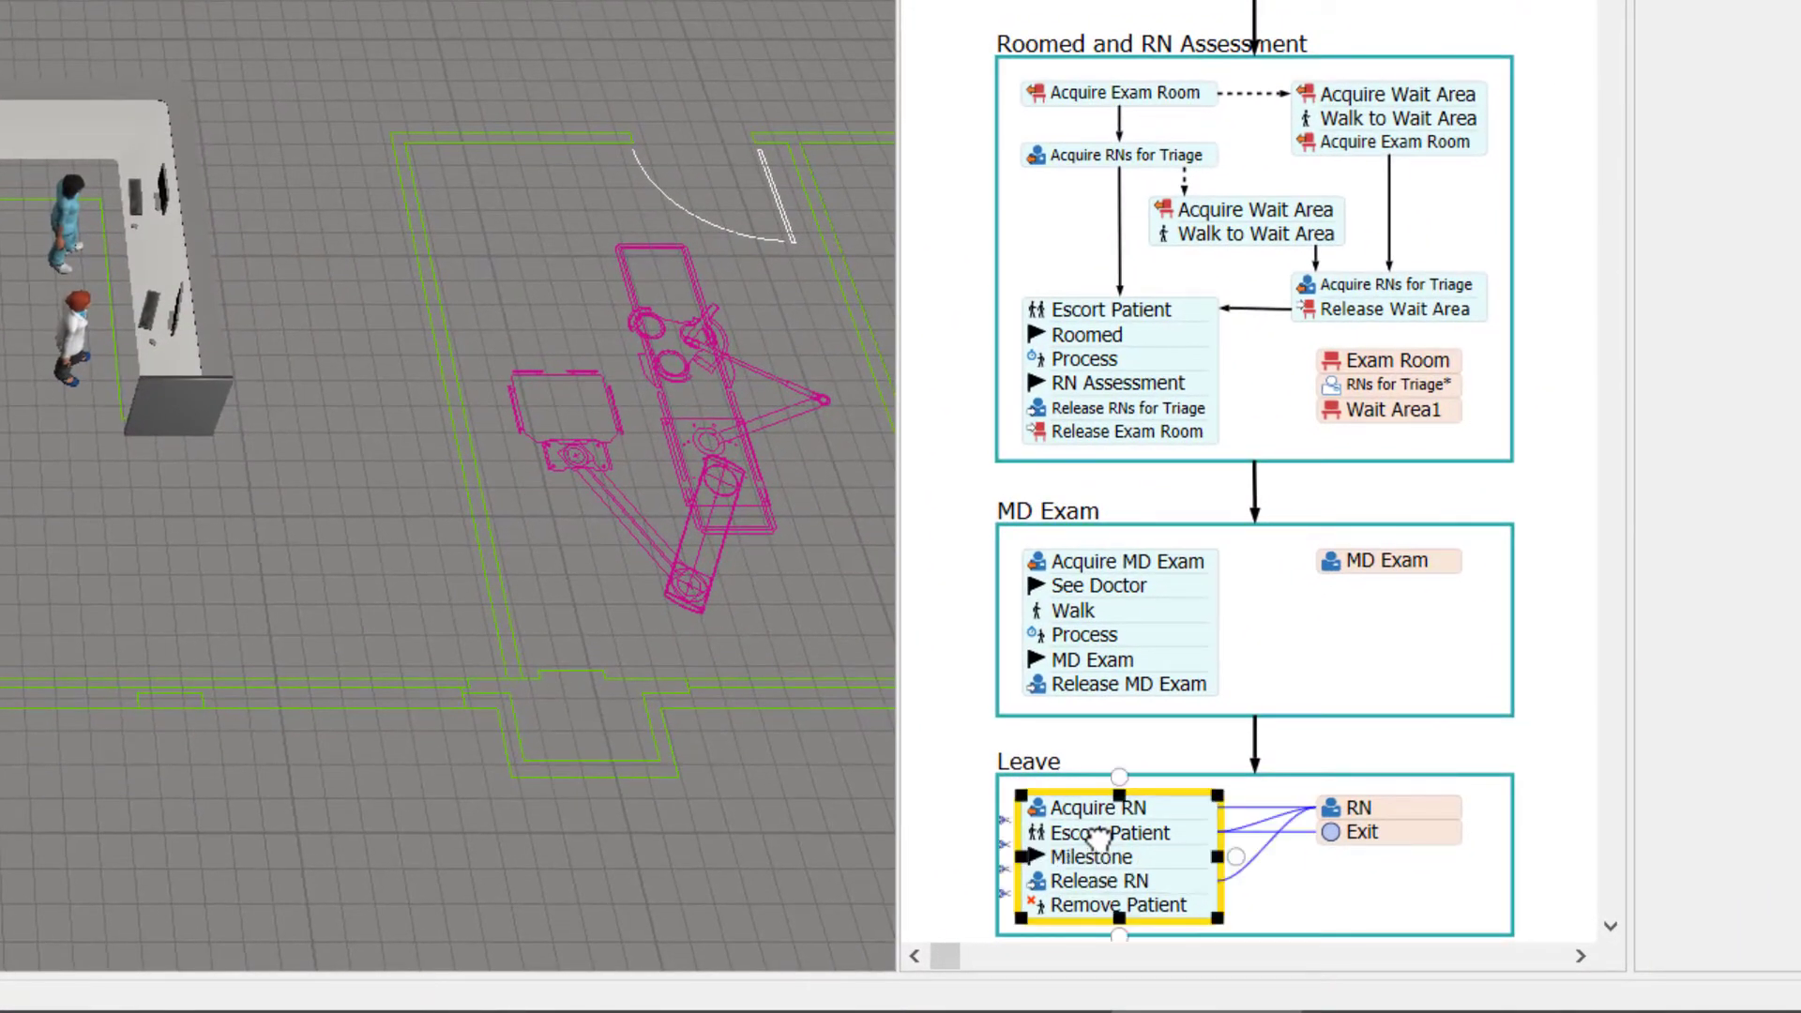
{"action": "double_click", "coordinate": [1038, 857]}
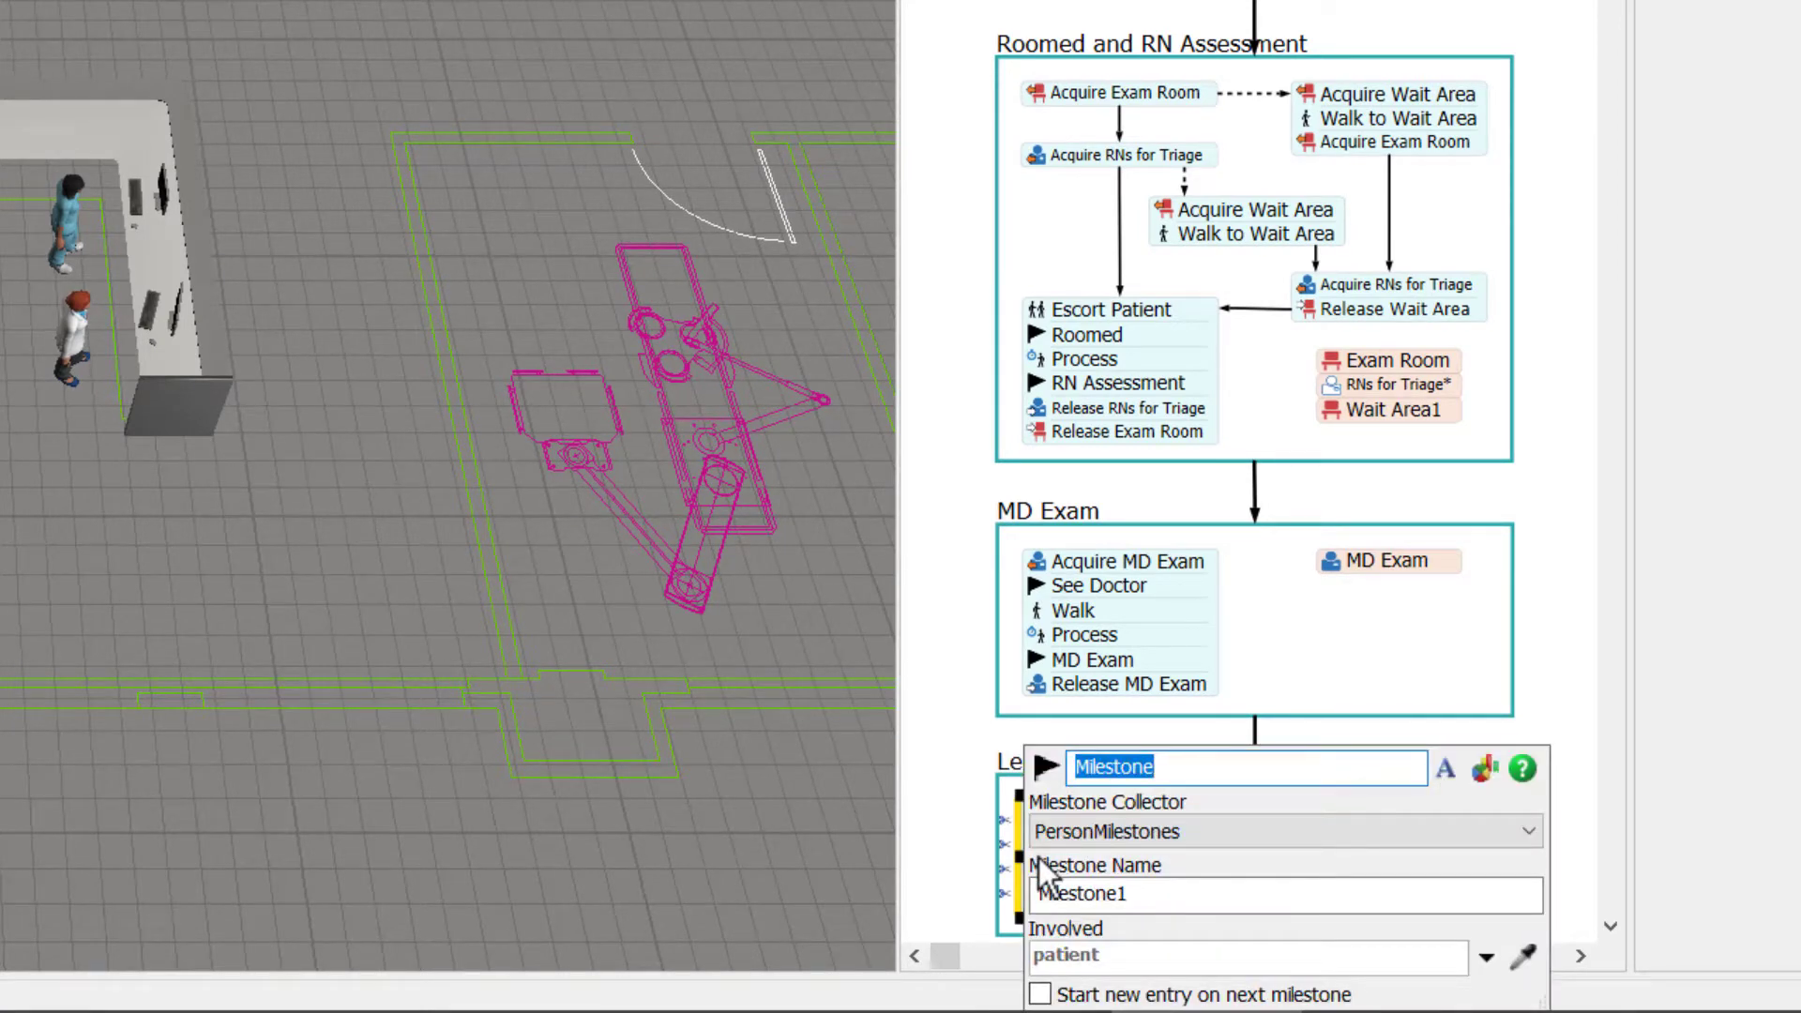
{"action": "type", "text": "De"}
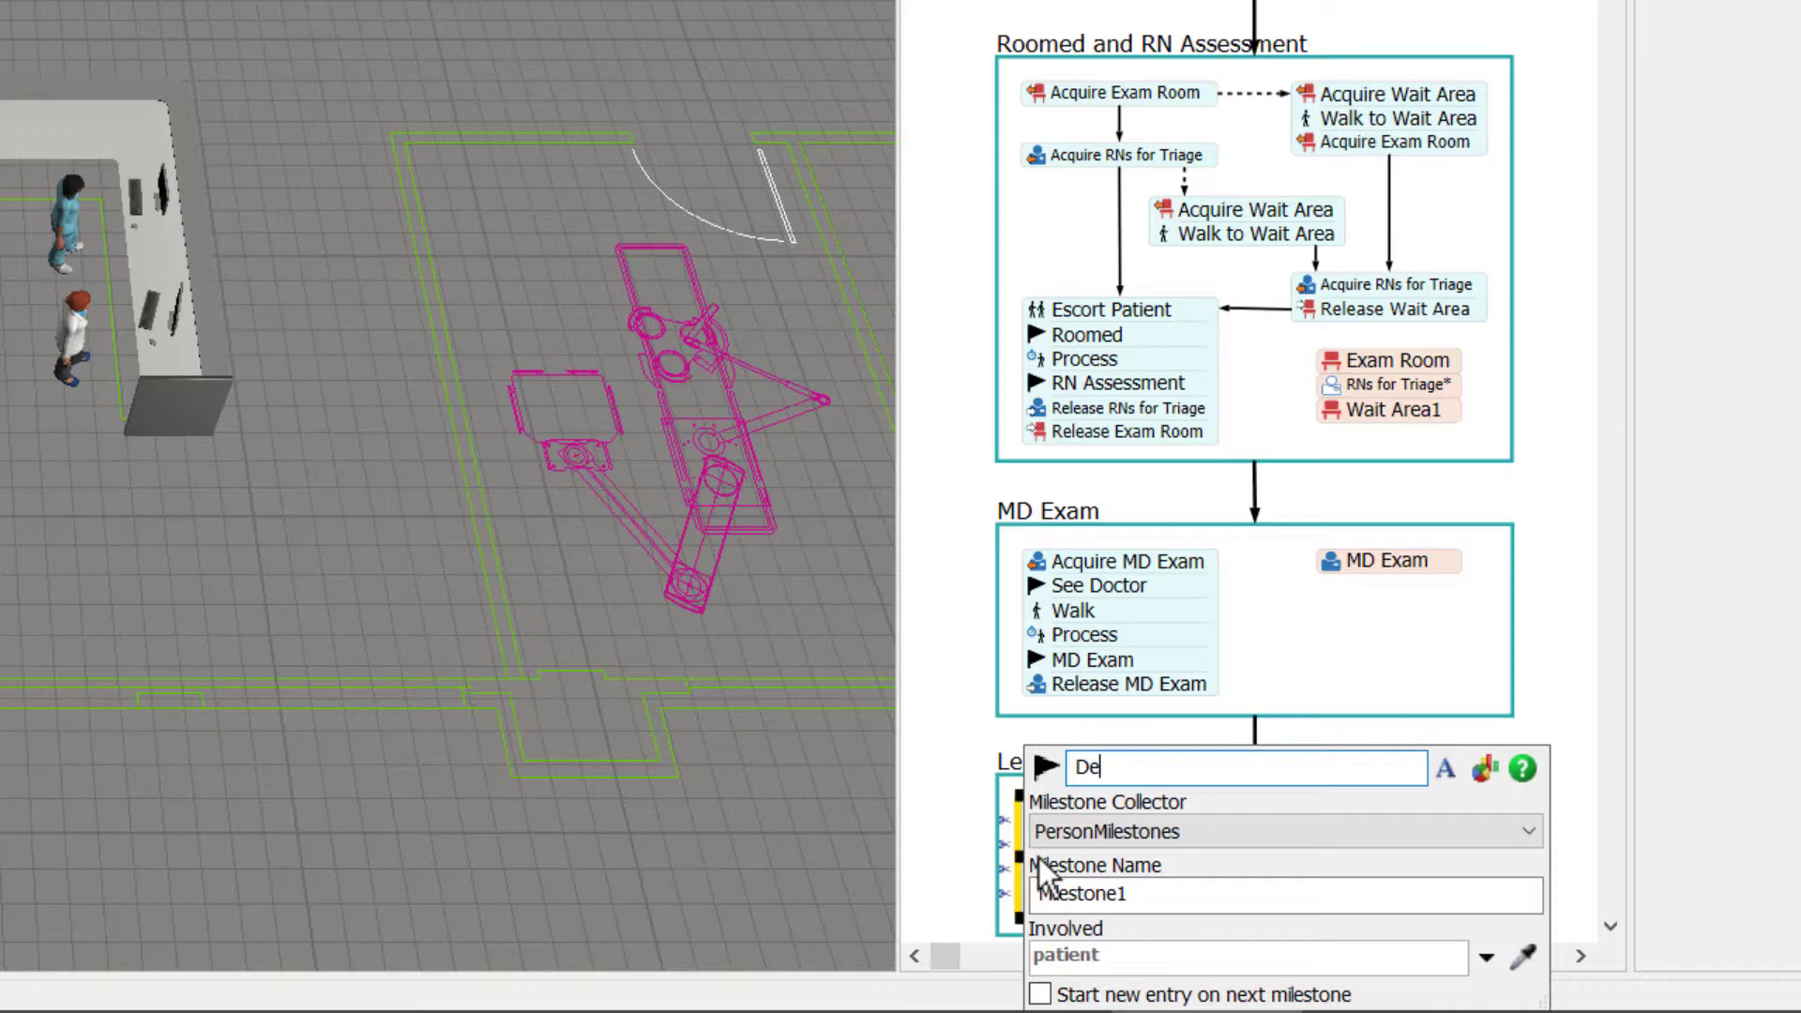
{"action": "type", "text": "parture"}
{"action": "left_click_drag", "start_coordinate": [1269, 895], "coordinate": [945, 902]}
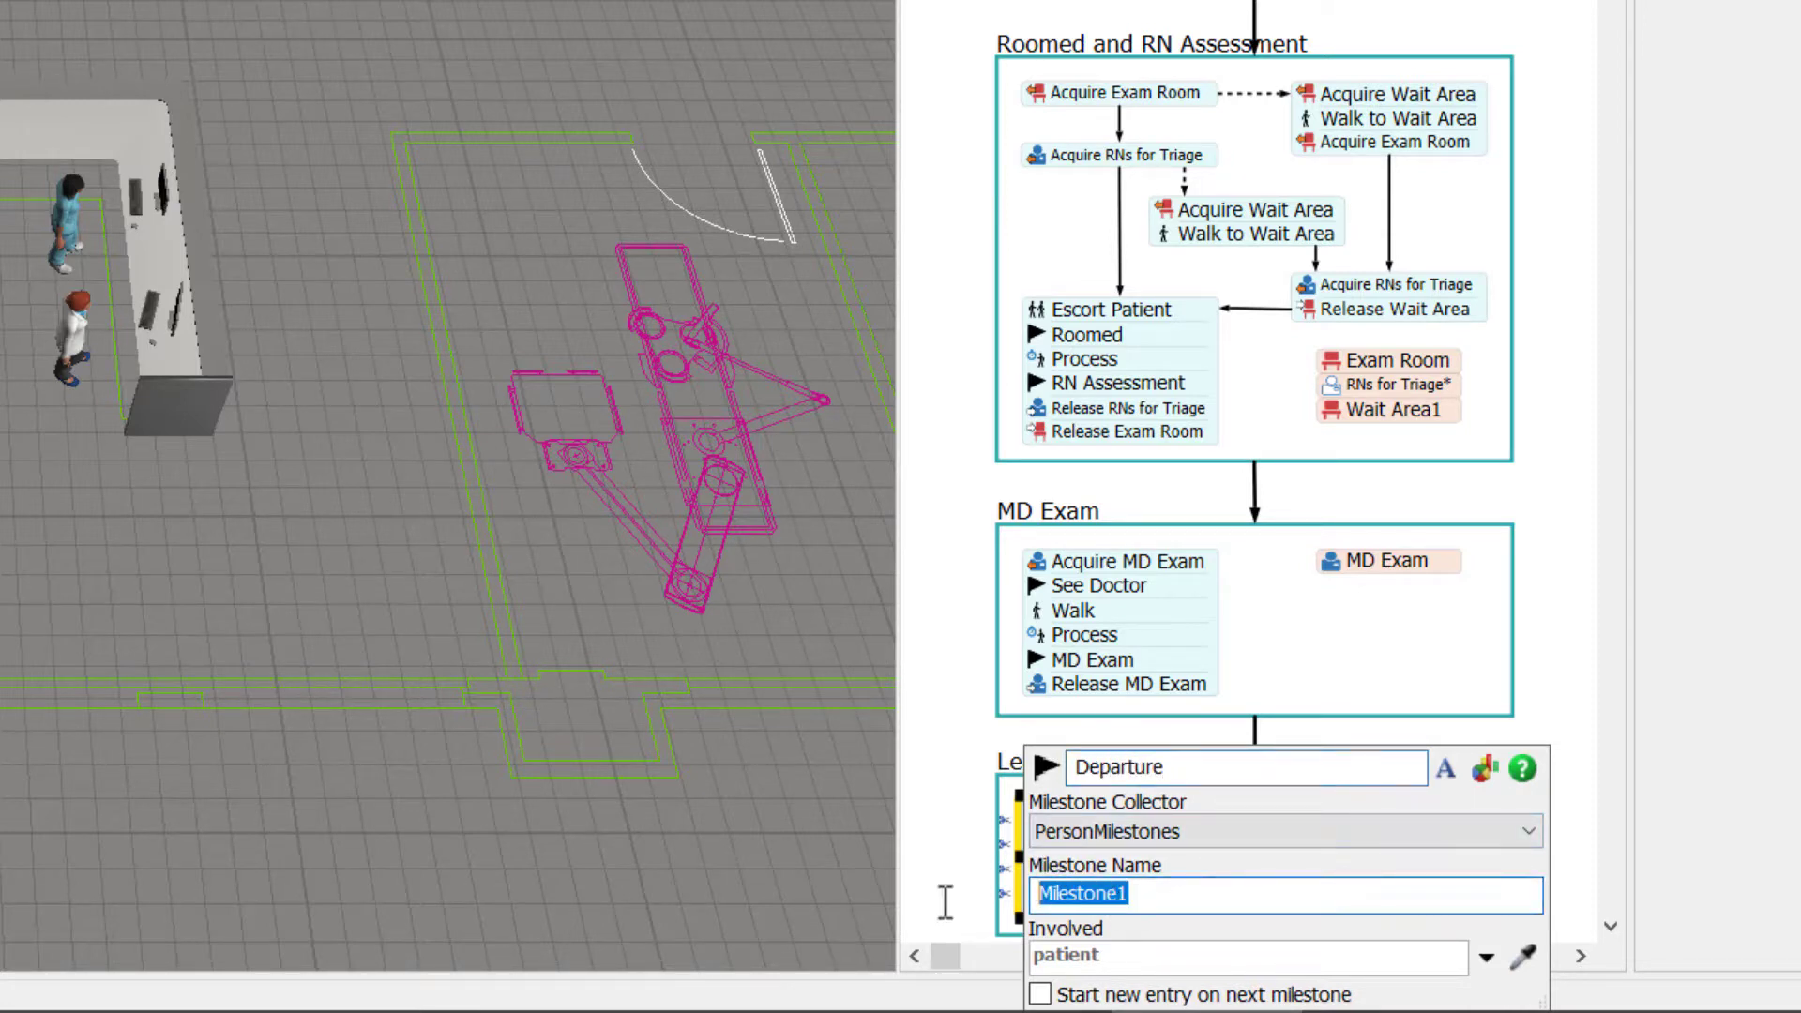
{"action": "type", "text": "Departure"}
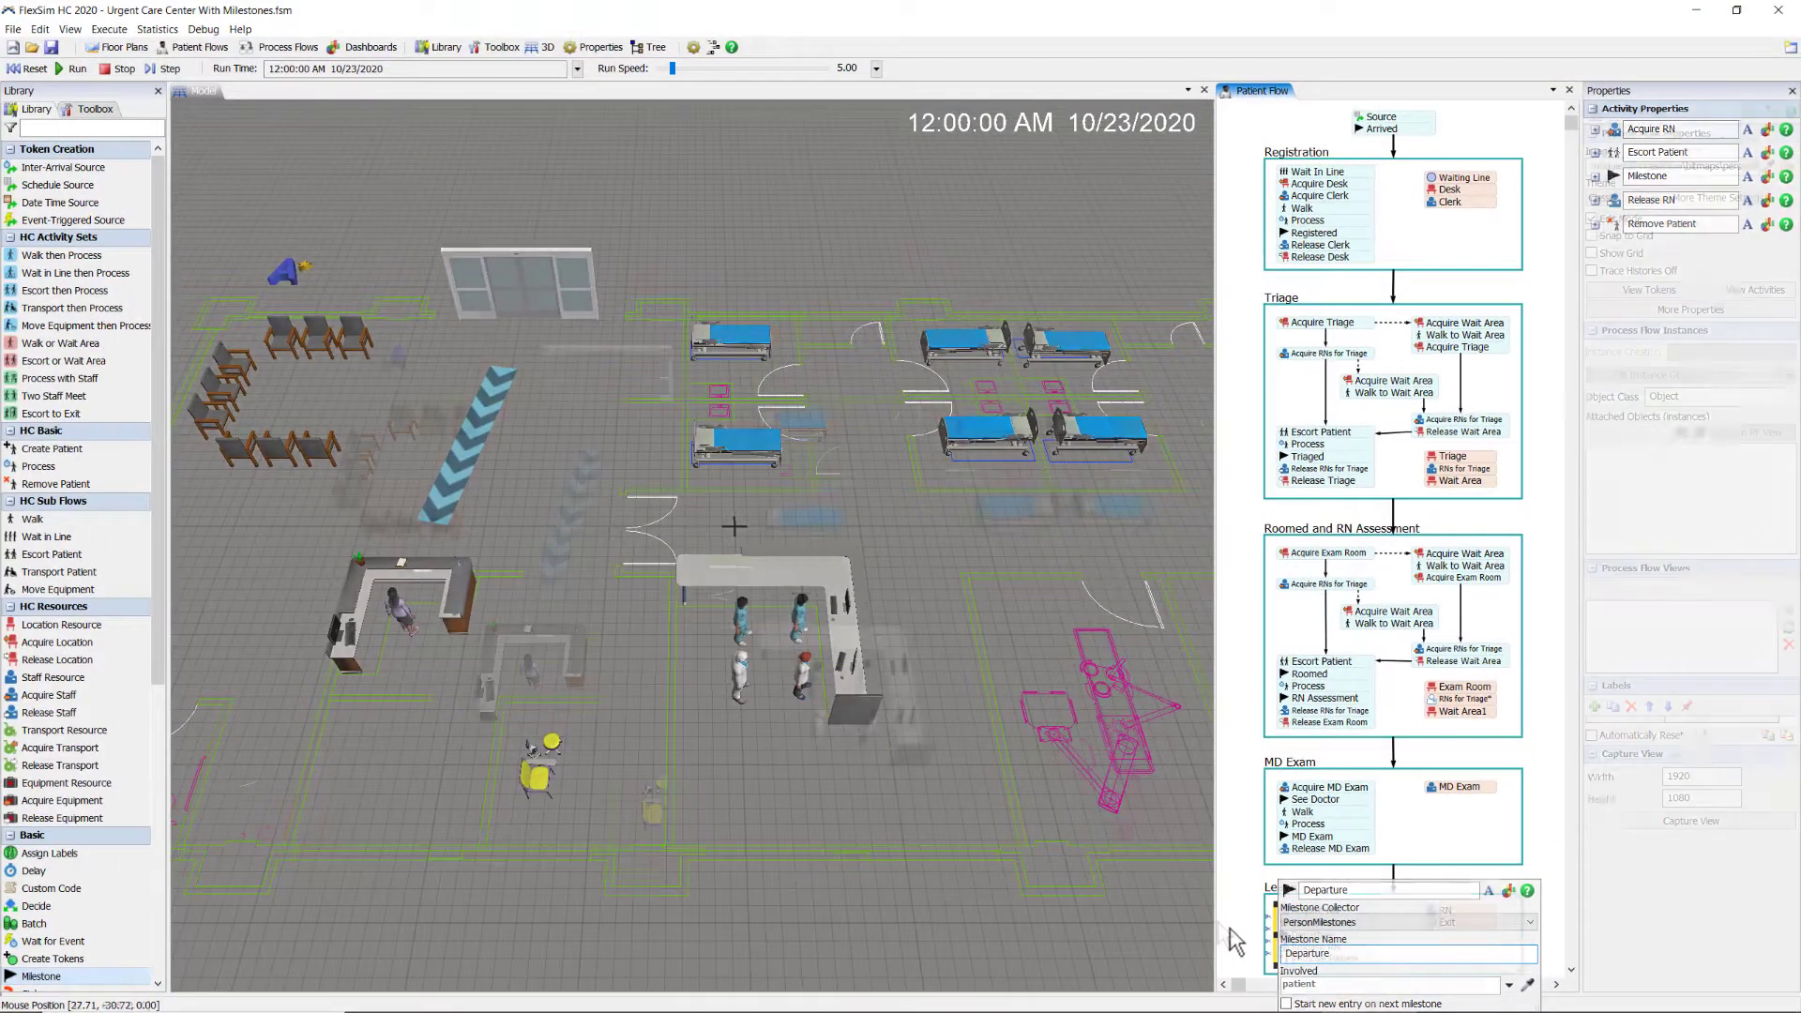
{"action": "left_click", "coordinate": [915, 855]}
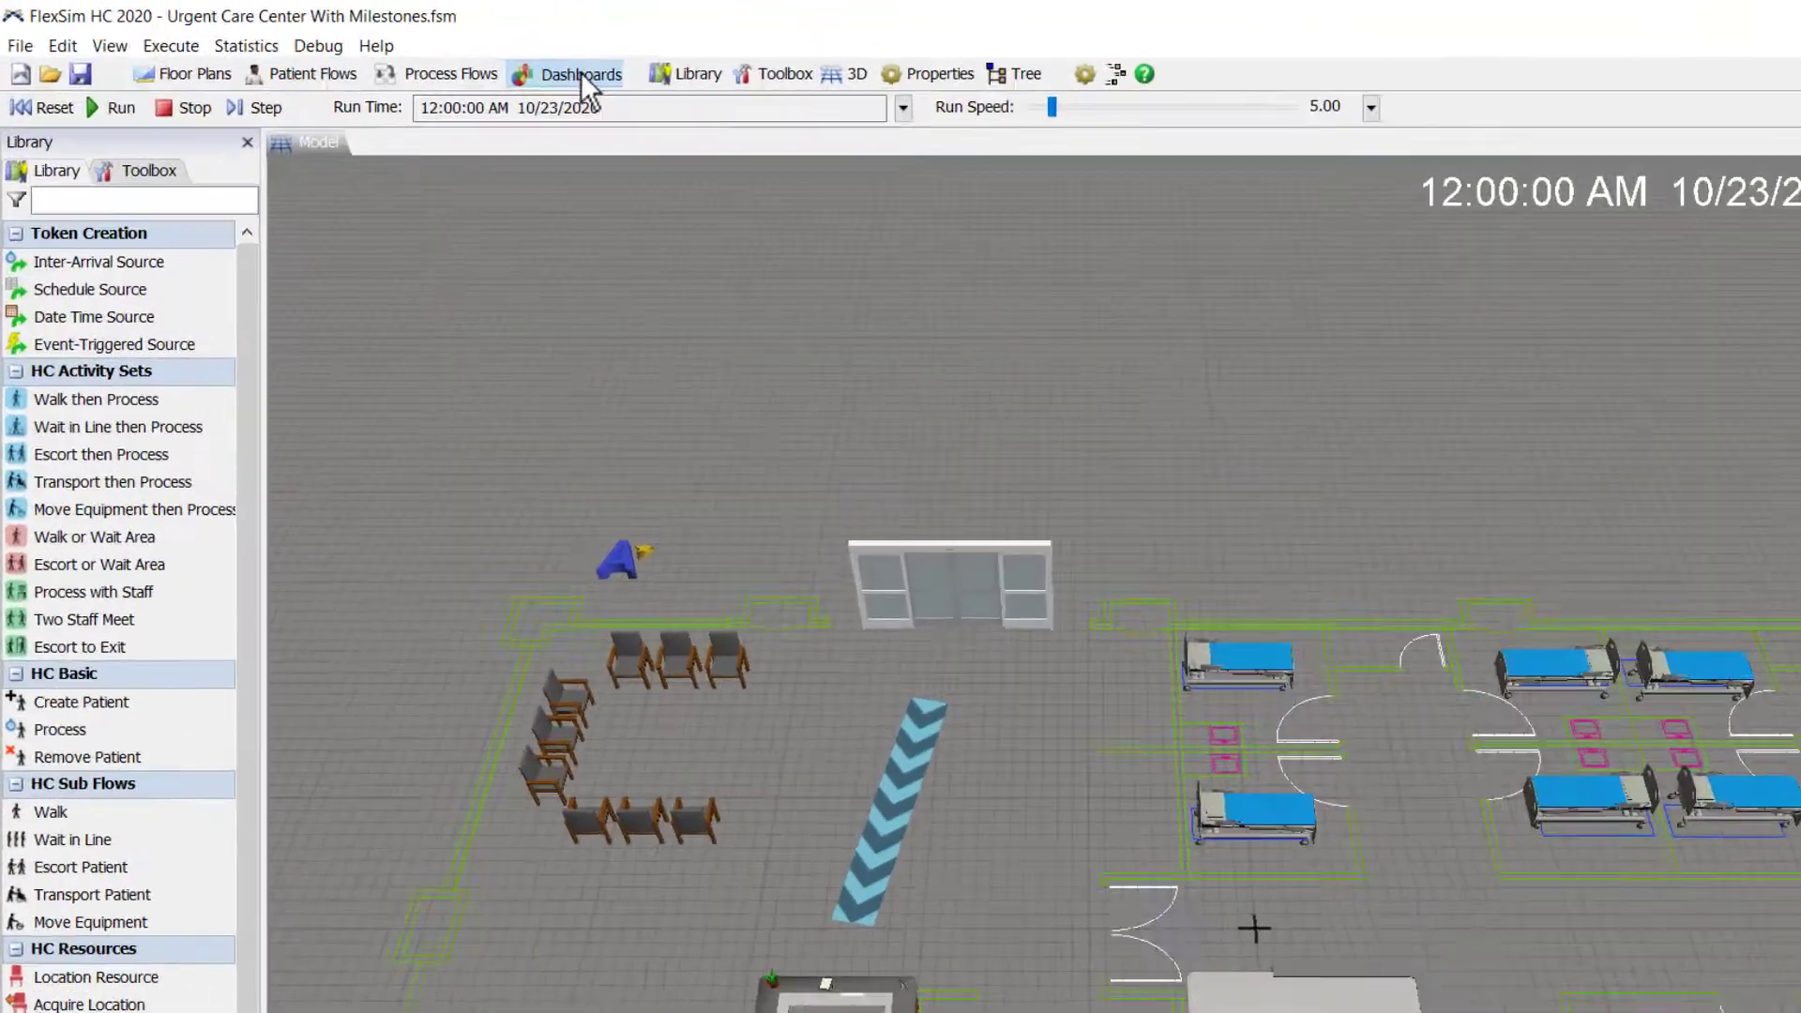
Create a new dashboard with a Milestone-Milestone Times bar chart reporting in Minutes
{"action": "left_click", "coordinate": [371, 47]}
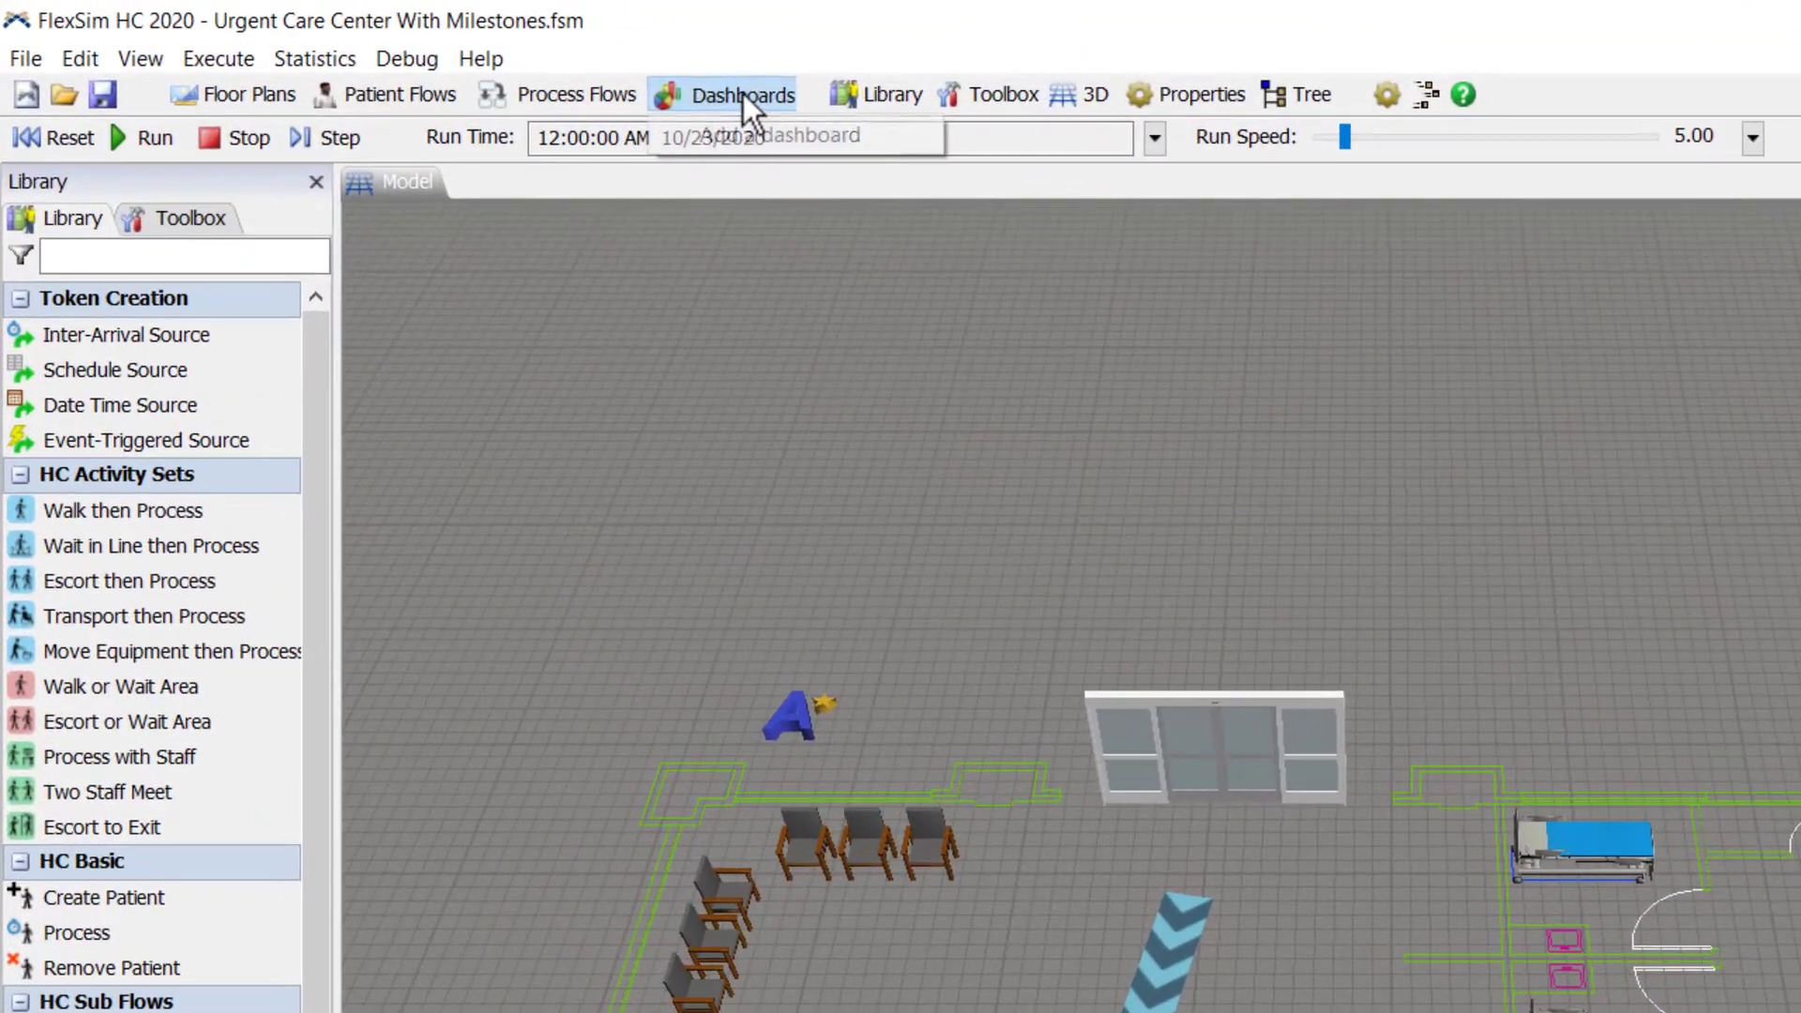
{"action": "left_click", "coordinate": [758, 143]}
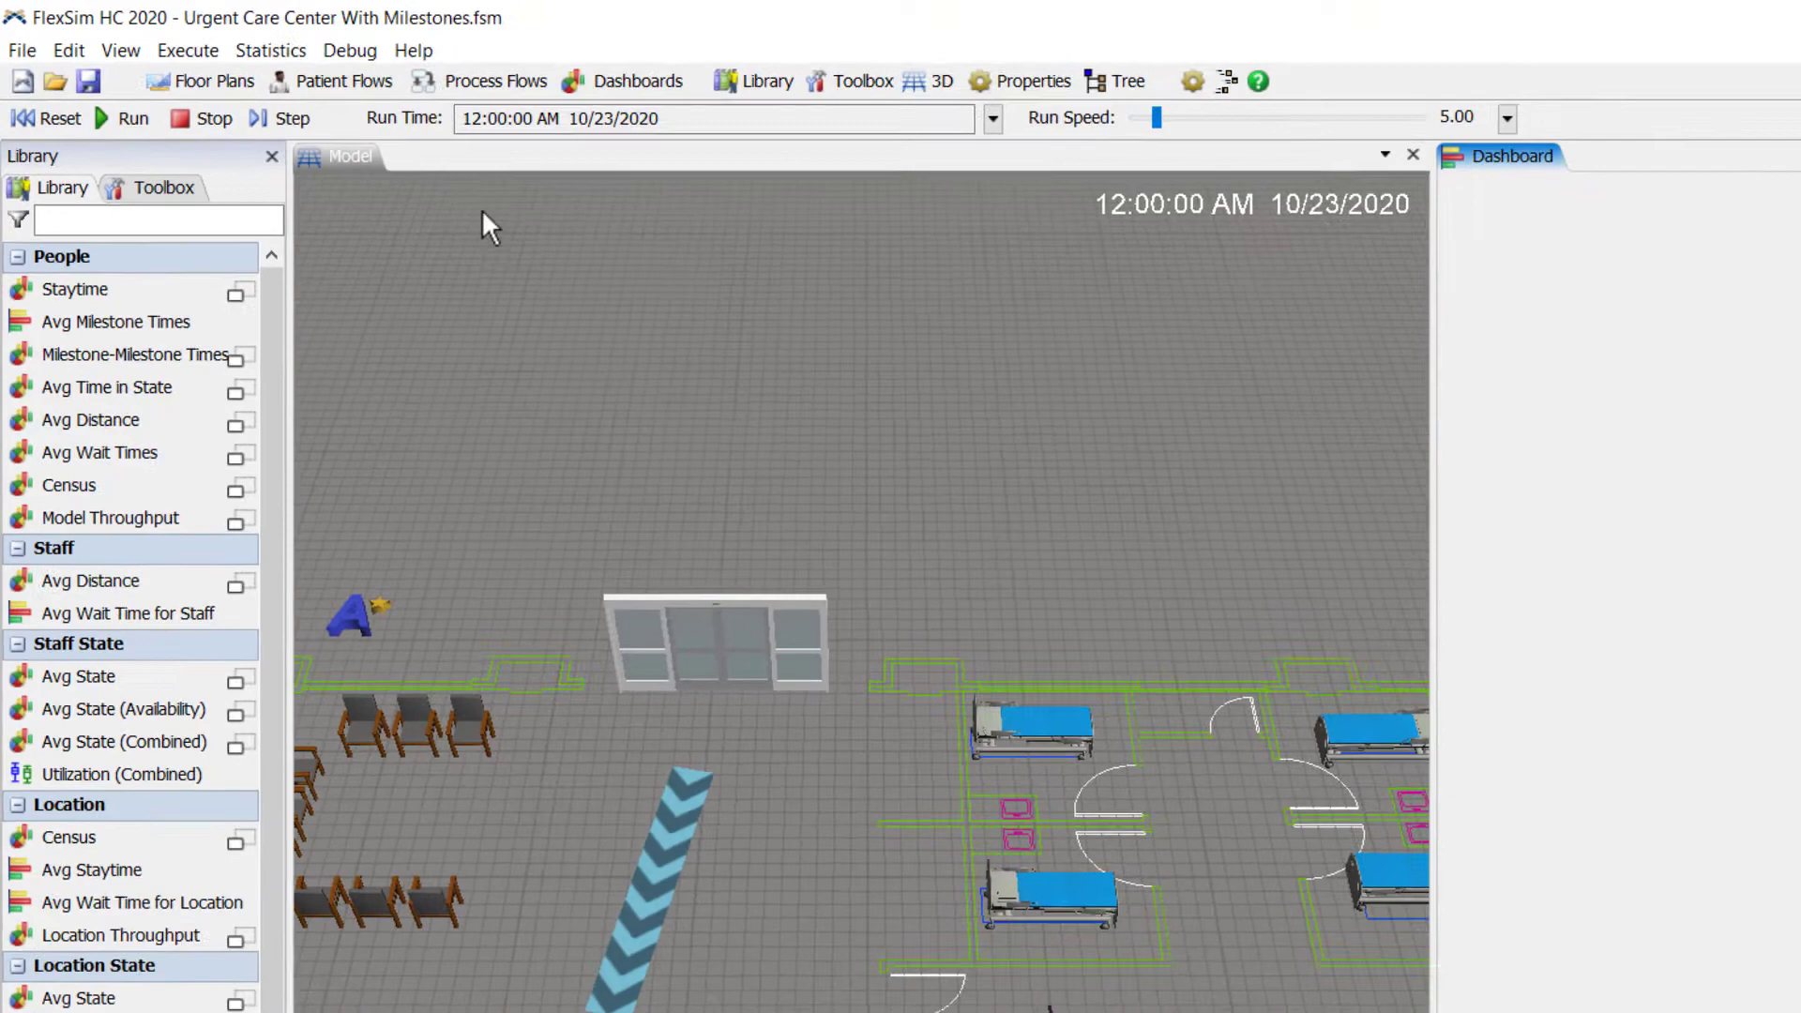
{"action": "mouse_move", "coordinate": [192, 345]}
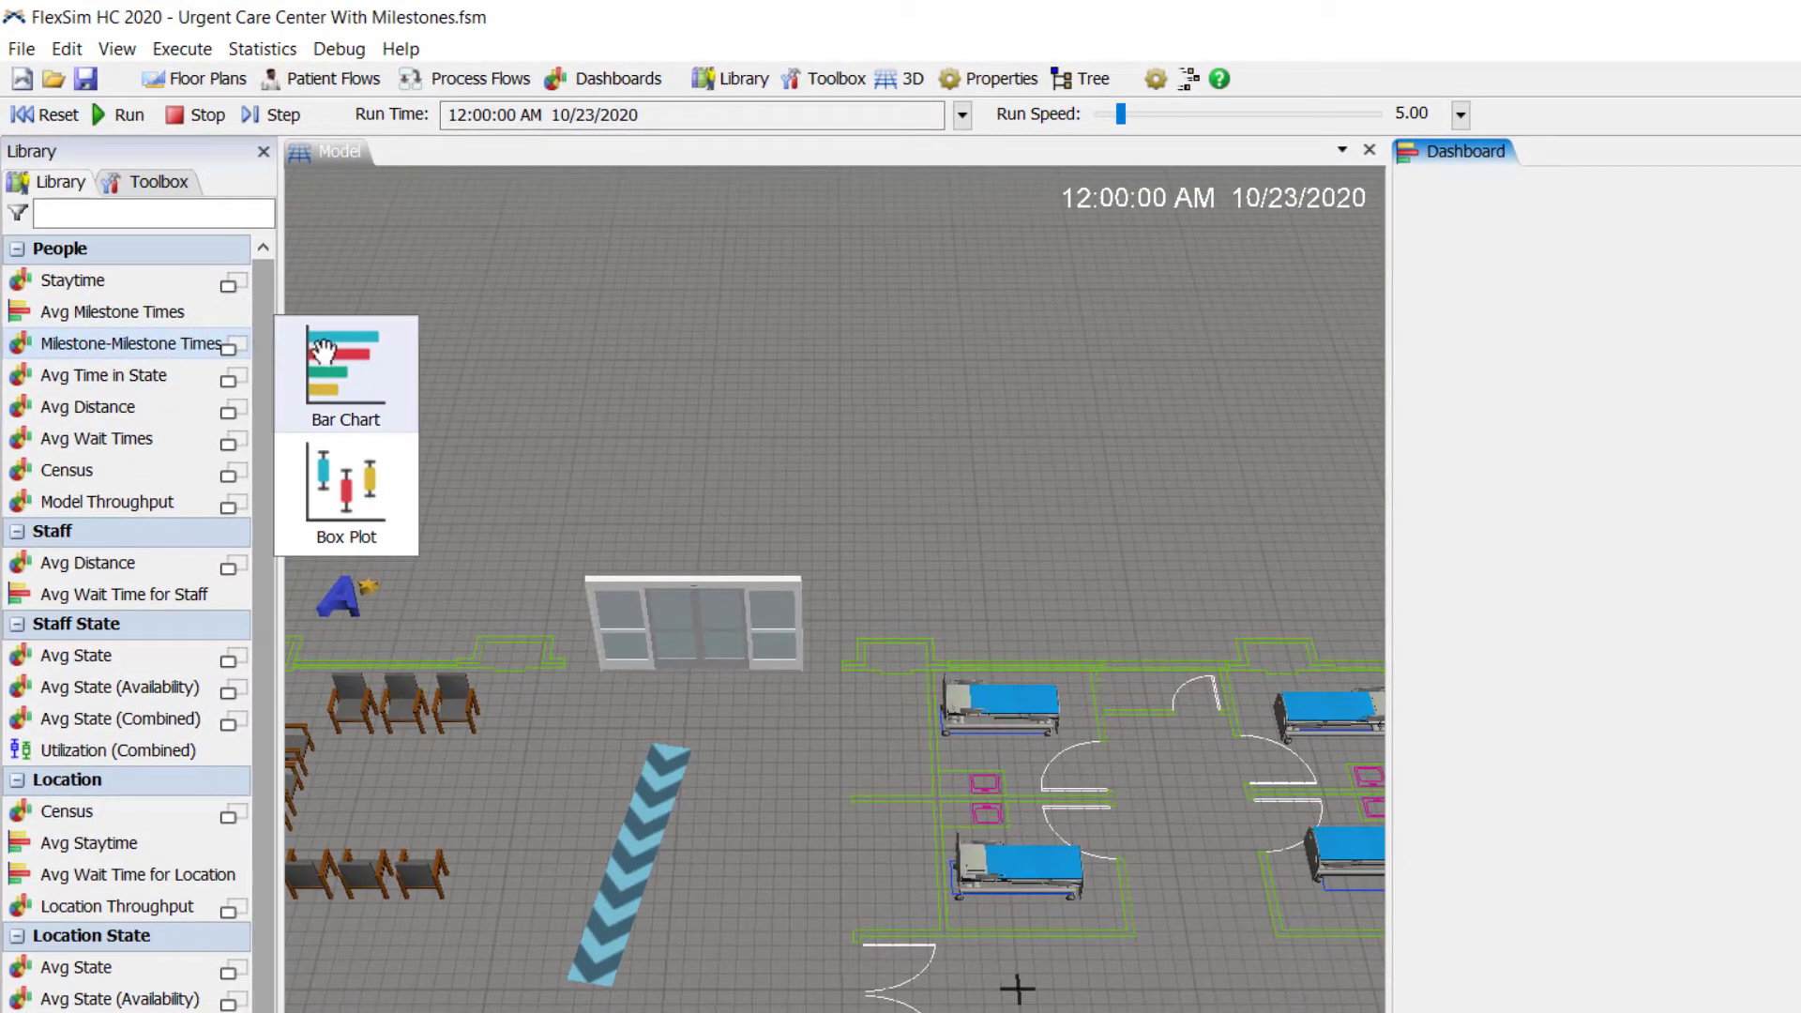
{"action": "left_click_drag", "start_coordinate": [328, 352], "coordinate": [1398, 222]}
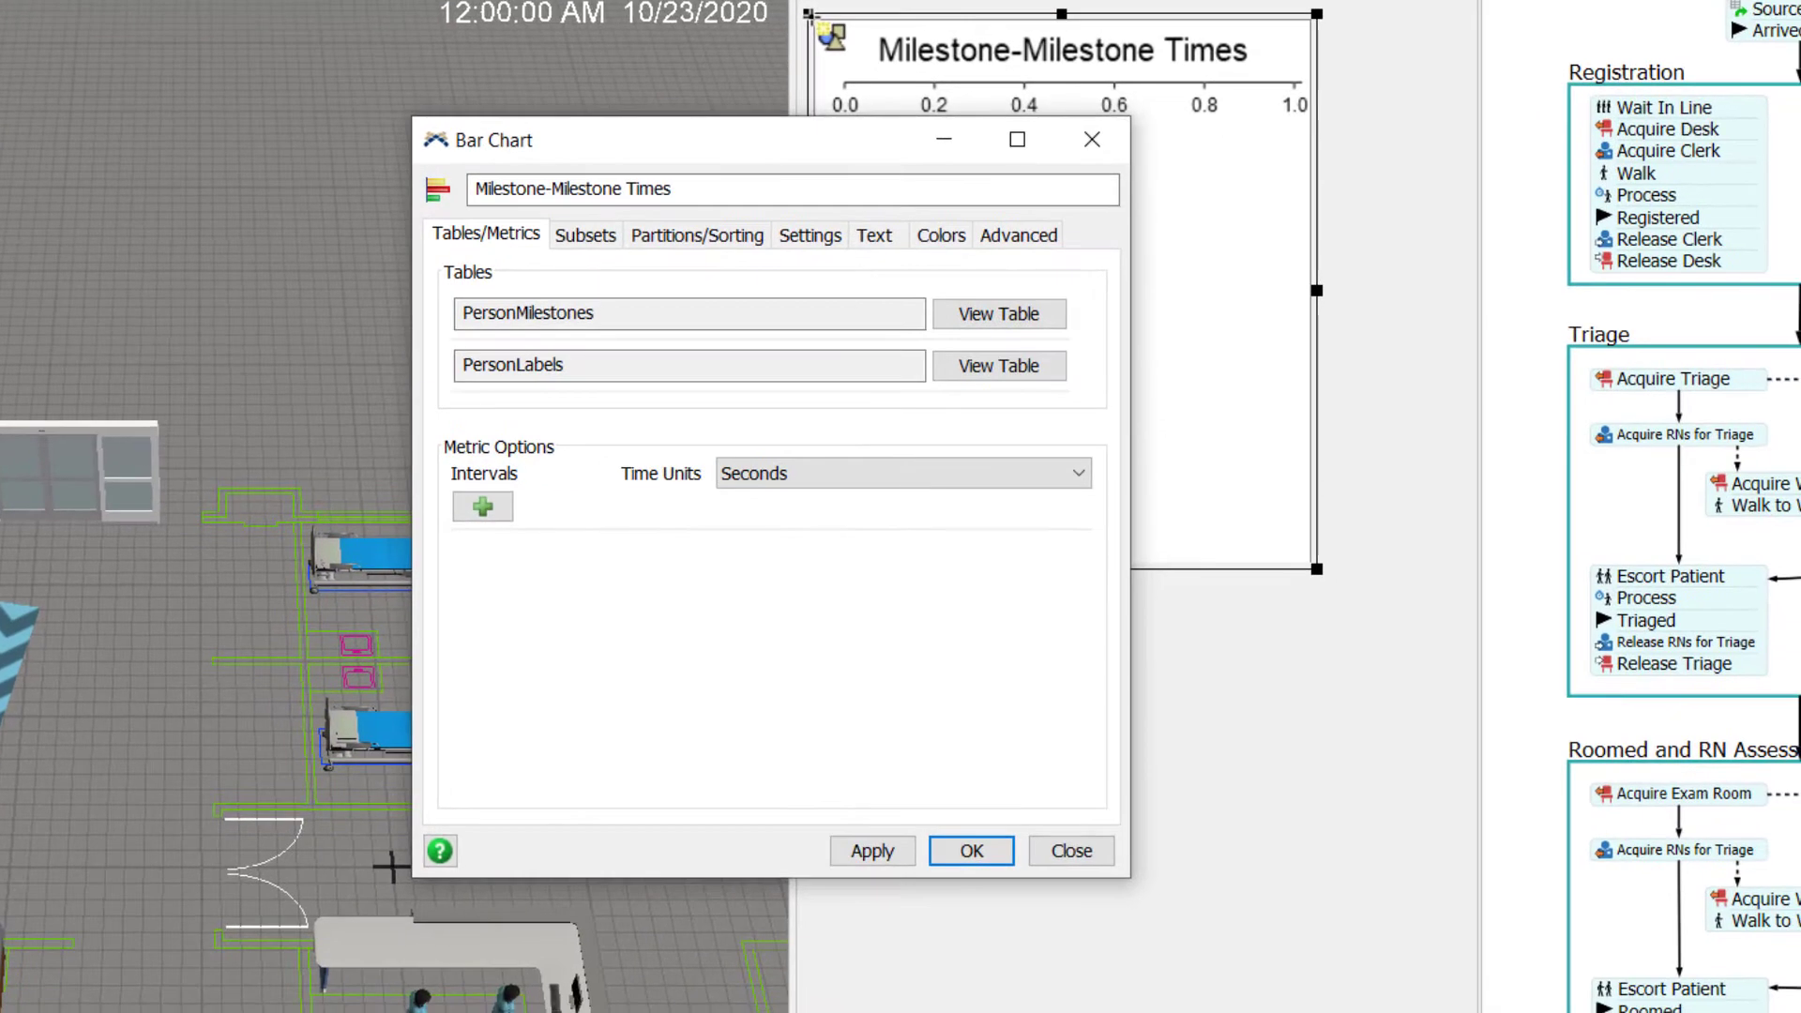
{"action": "left_click", "coordinate": [797, 481]}
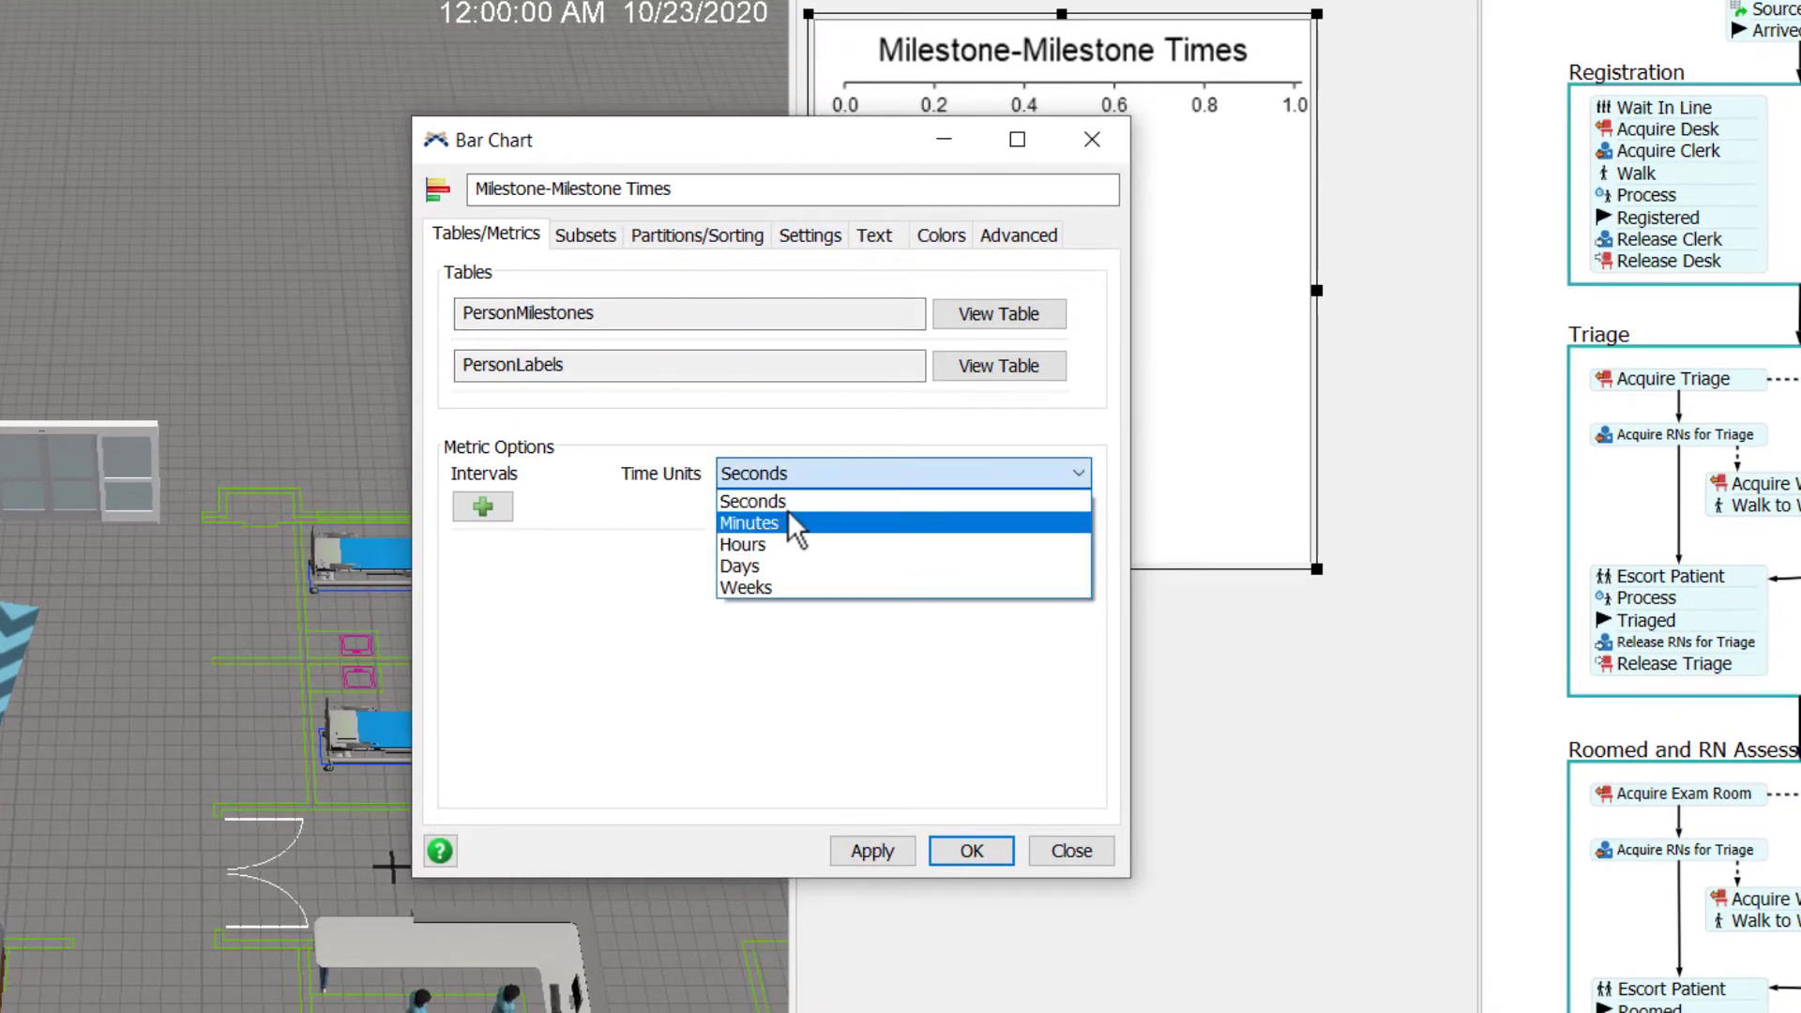
{"action": "key", "text": "Escape"}
{"action": "key", "text": "Down"}
Add the Arrived to Registered and Arrived to Triaged intervals
{"action": "left_click", "coordinate": [484, 509]}
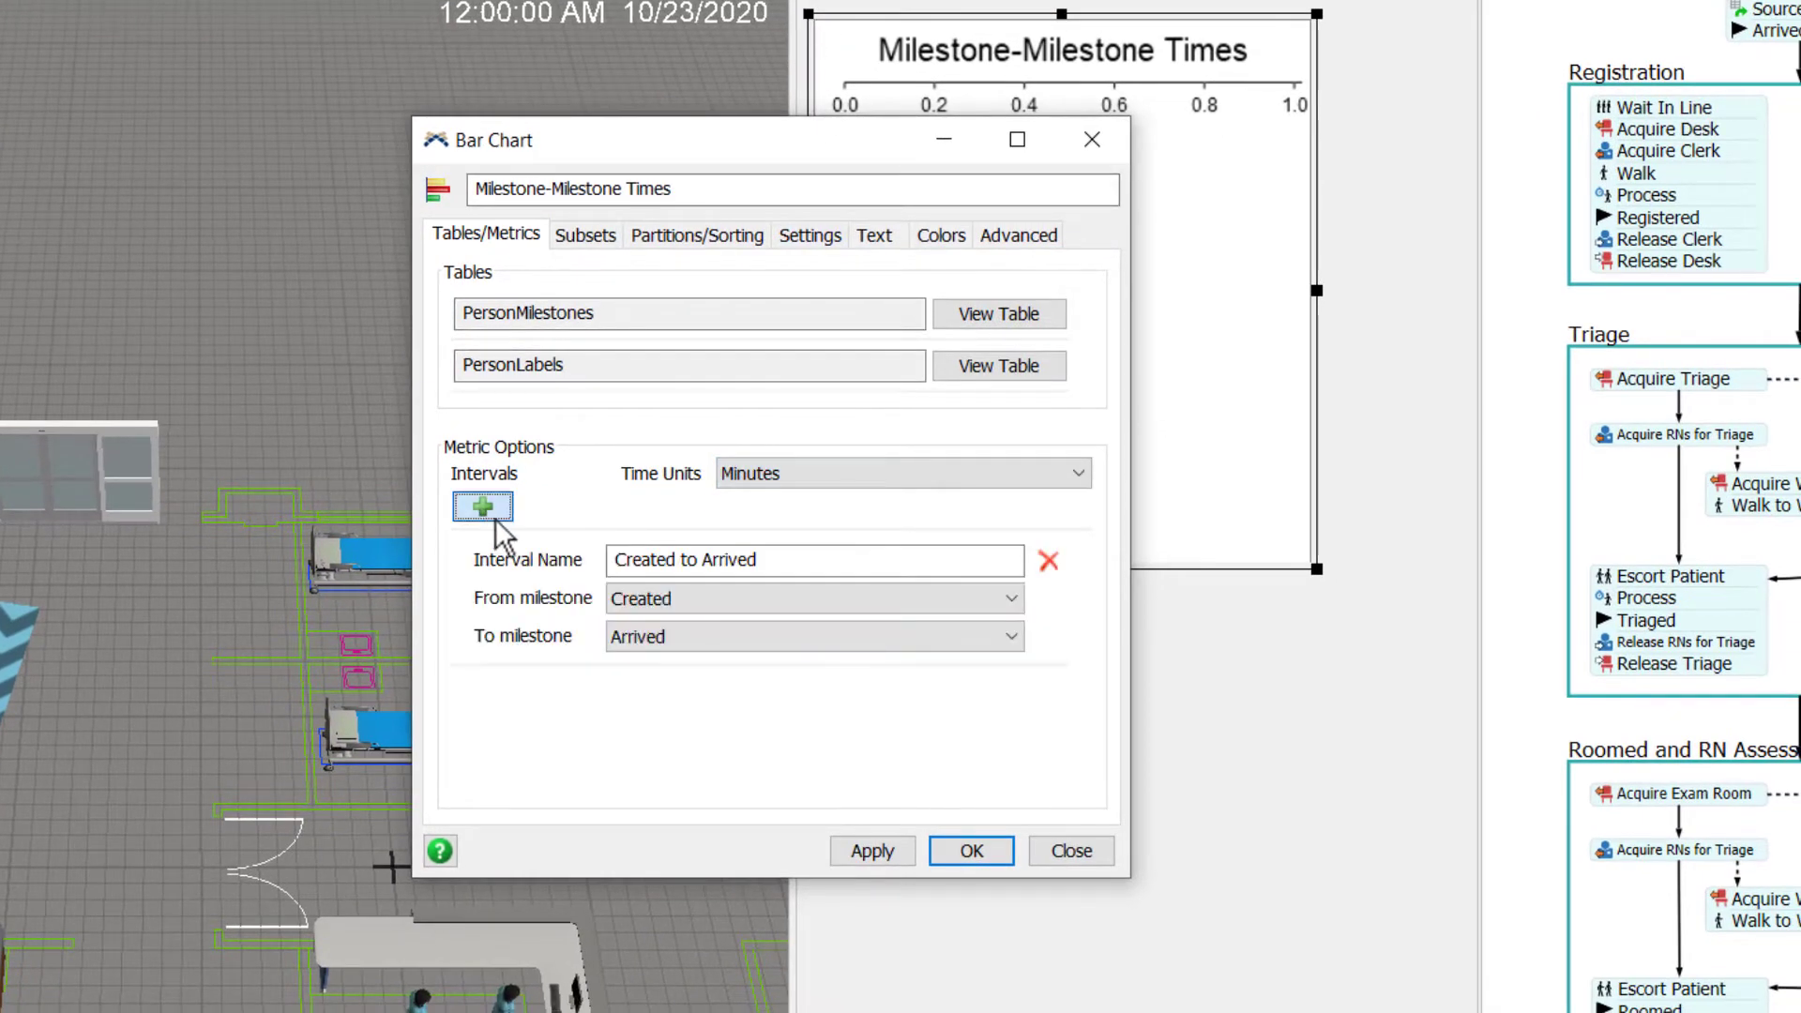
{"action": "left_click", "coordinate": [994, 604]}
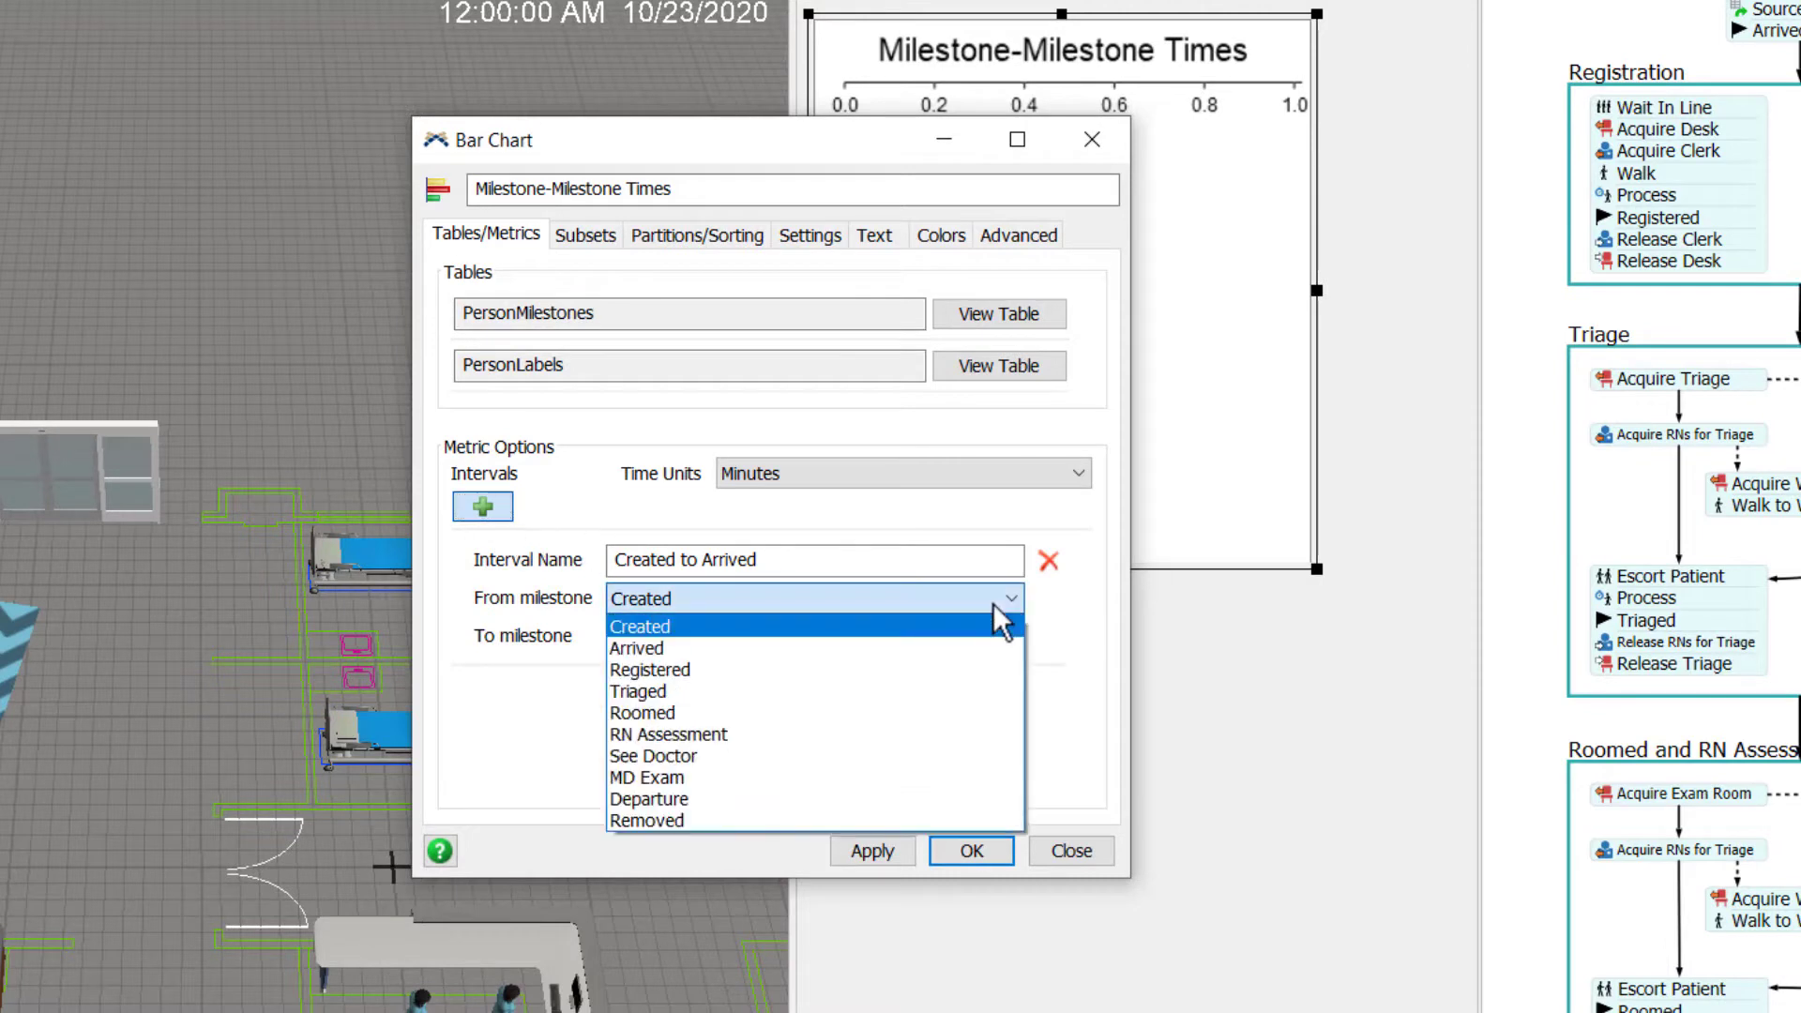
{"action": "left_click", "coordinate": [994, 645]}
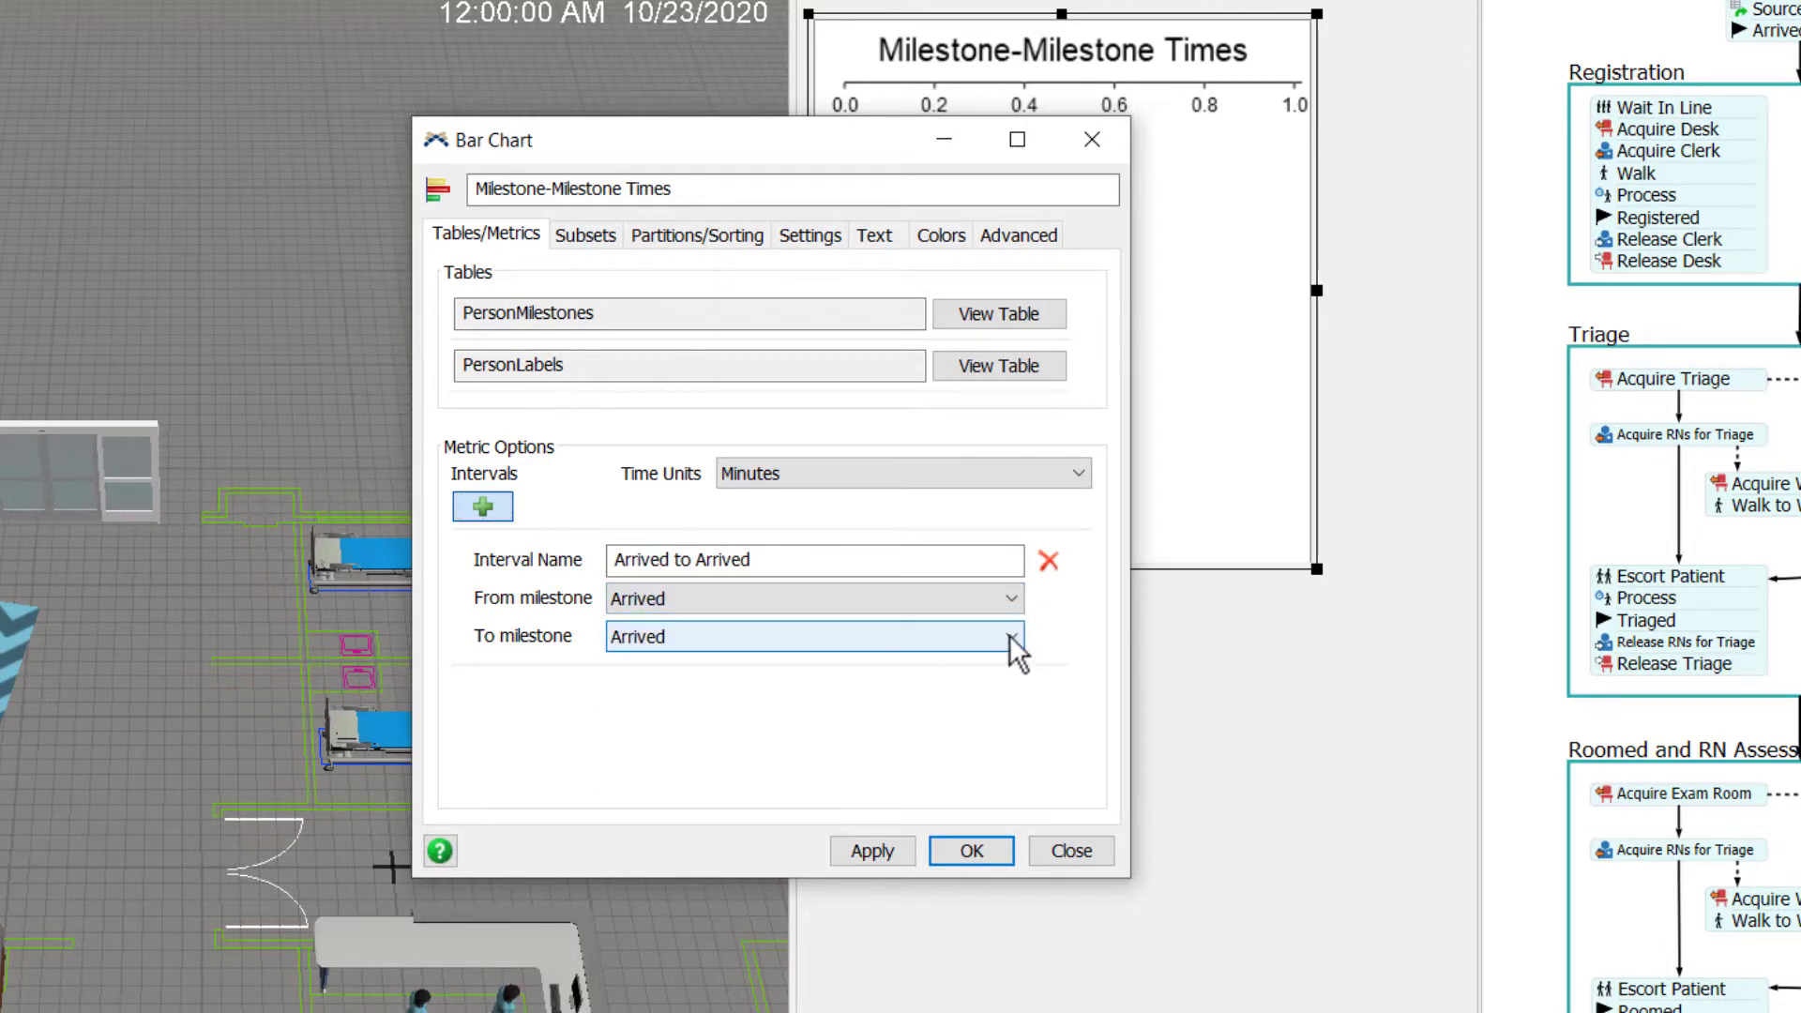
{"action": "left_click", "coordinate": [1009, 634]}
{"action": "left_click", "coordinate": [993, 707]}
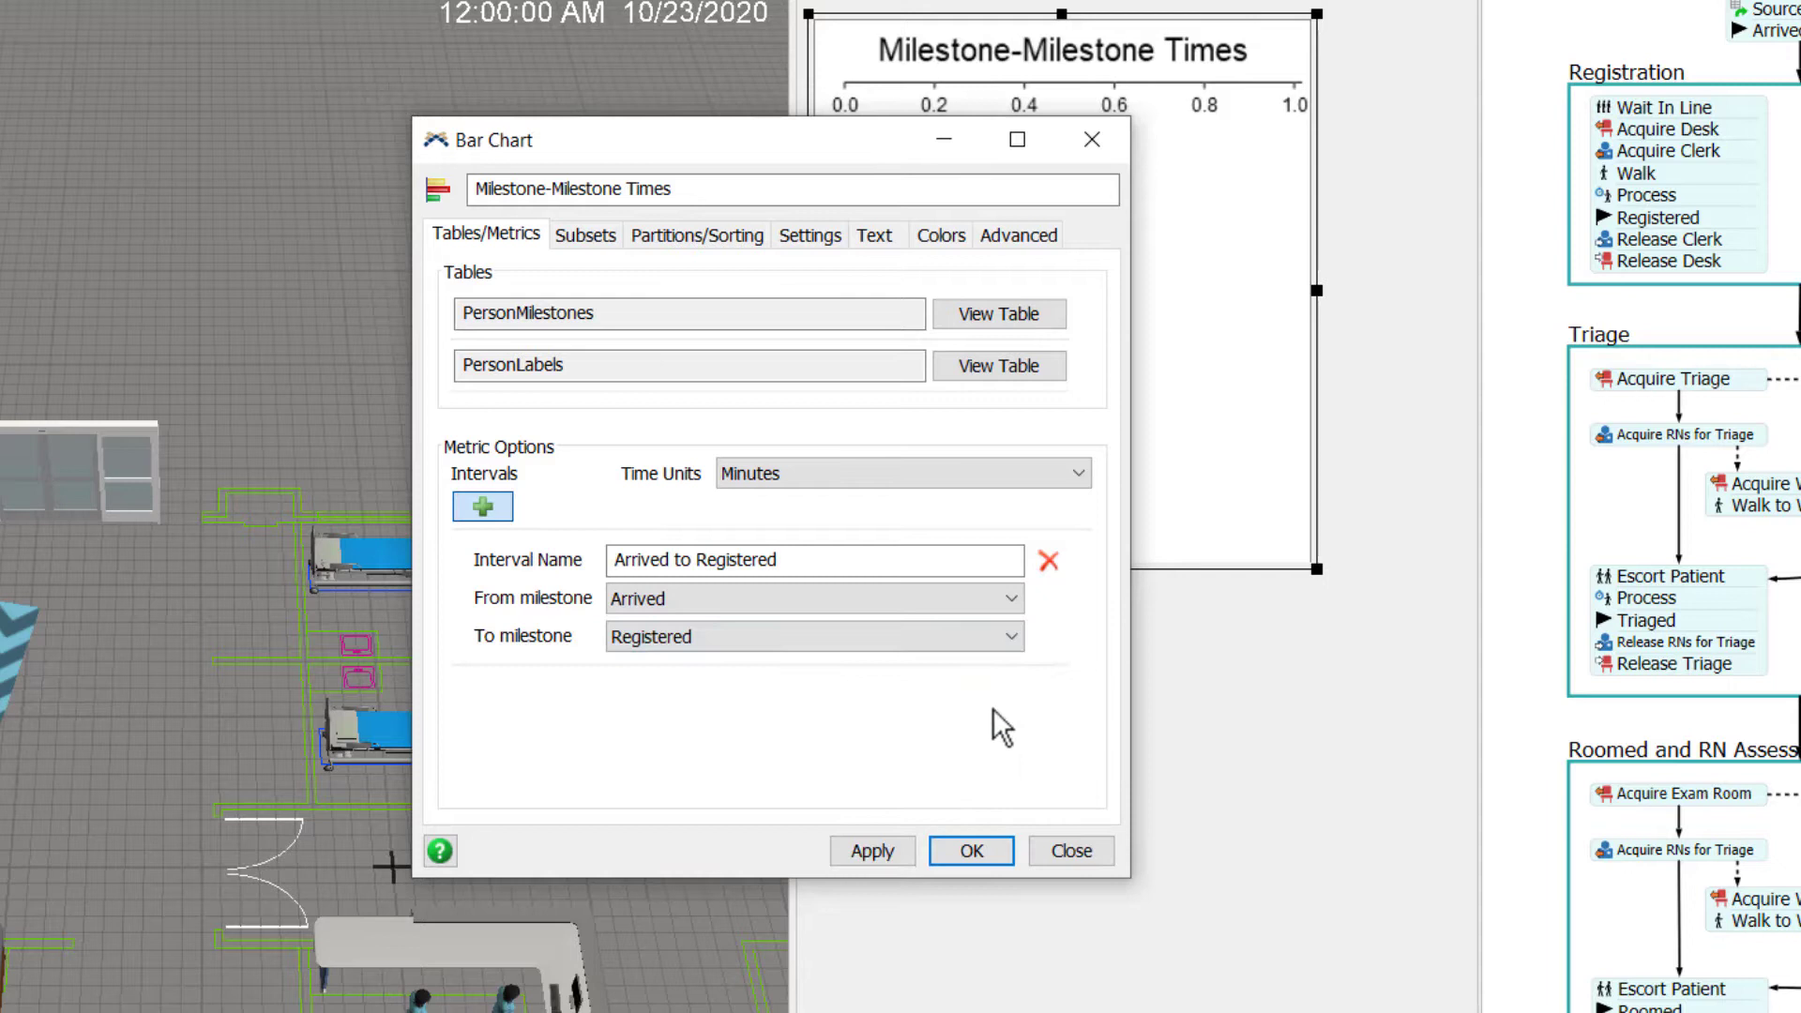
{"action": "left_click", "coordinate": [483, 506]}
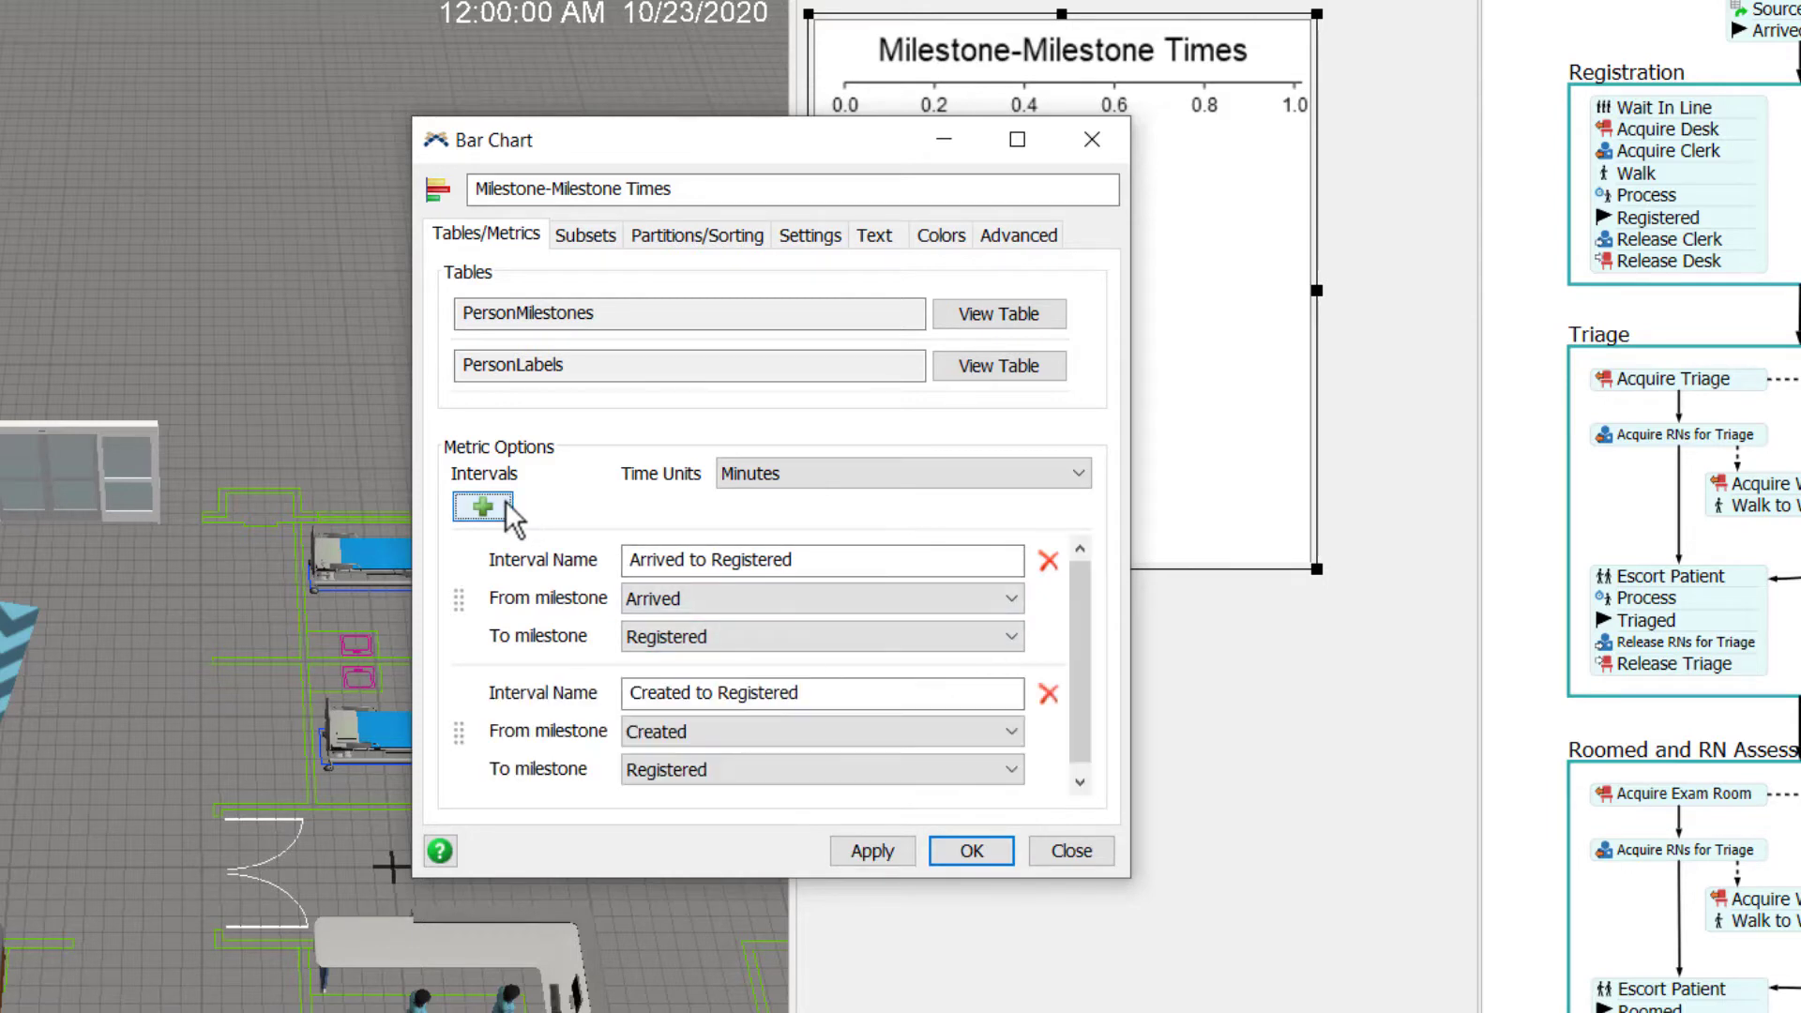
{"action": "left_click", "coordinate": [1015, 734]}
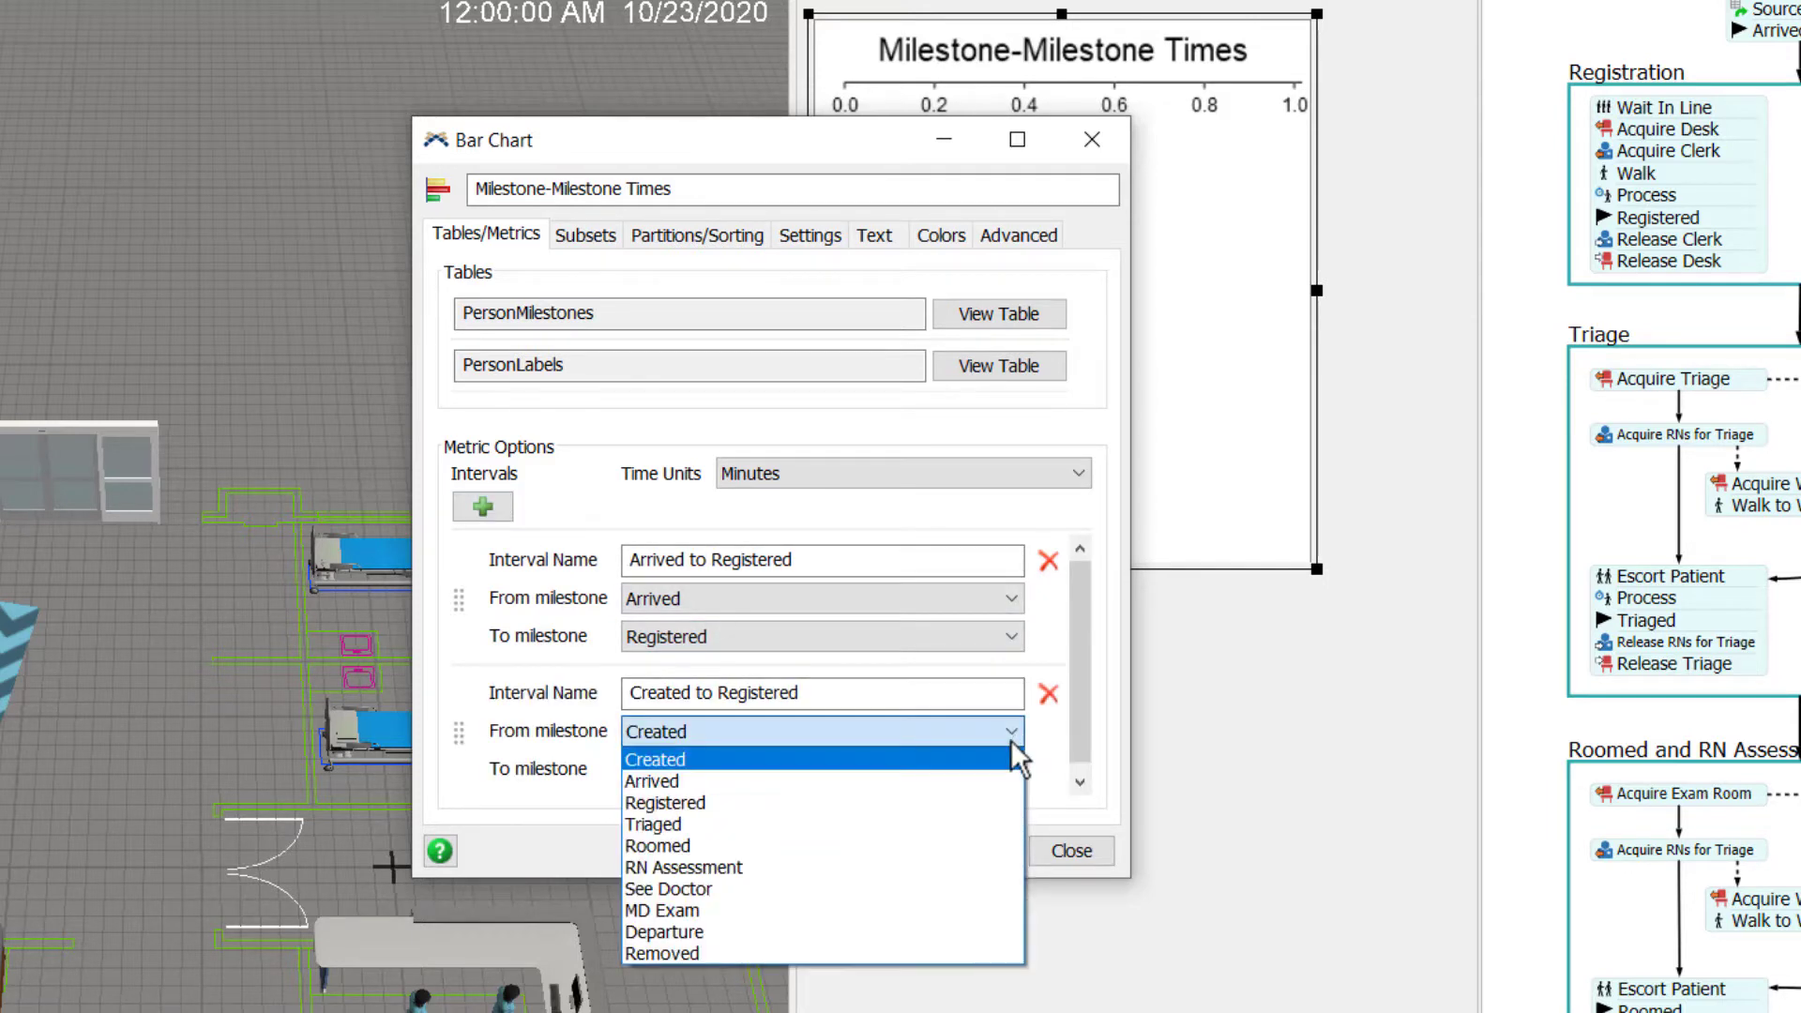
{"action": "left_click", "coordinate": [1009, 784]}
{"action": "left_click", "coordinate": [1011, 769]}
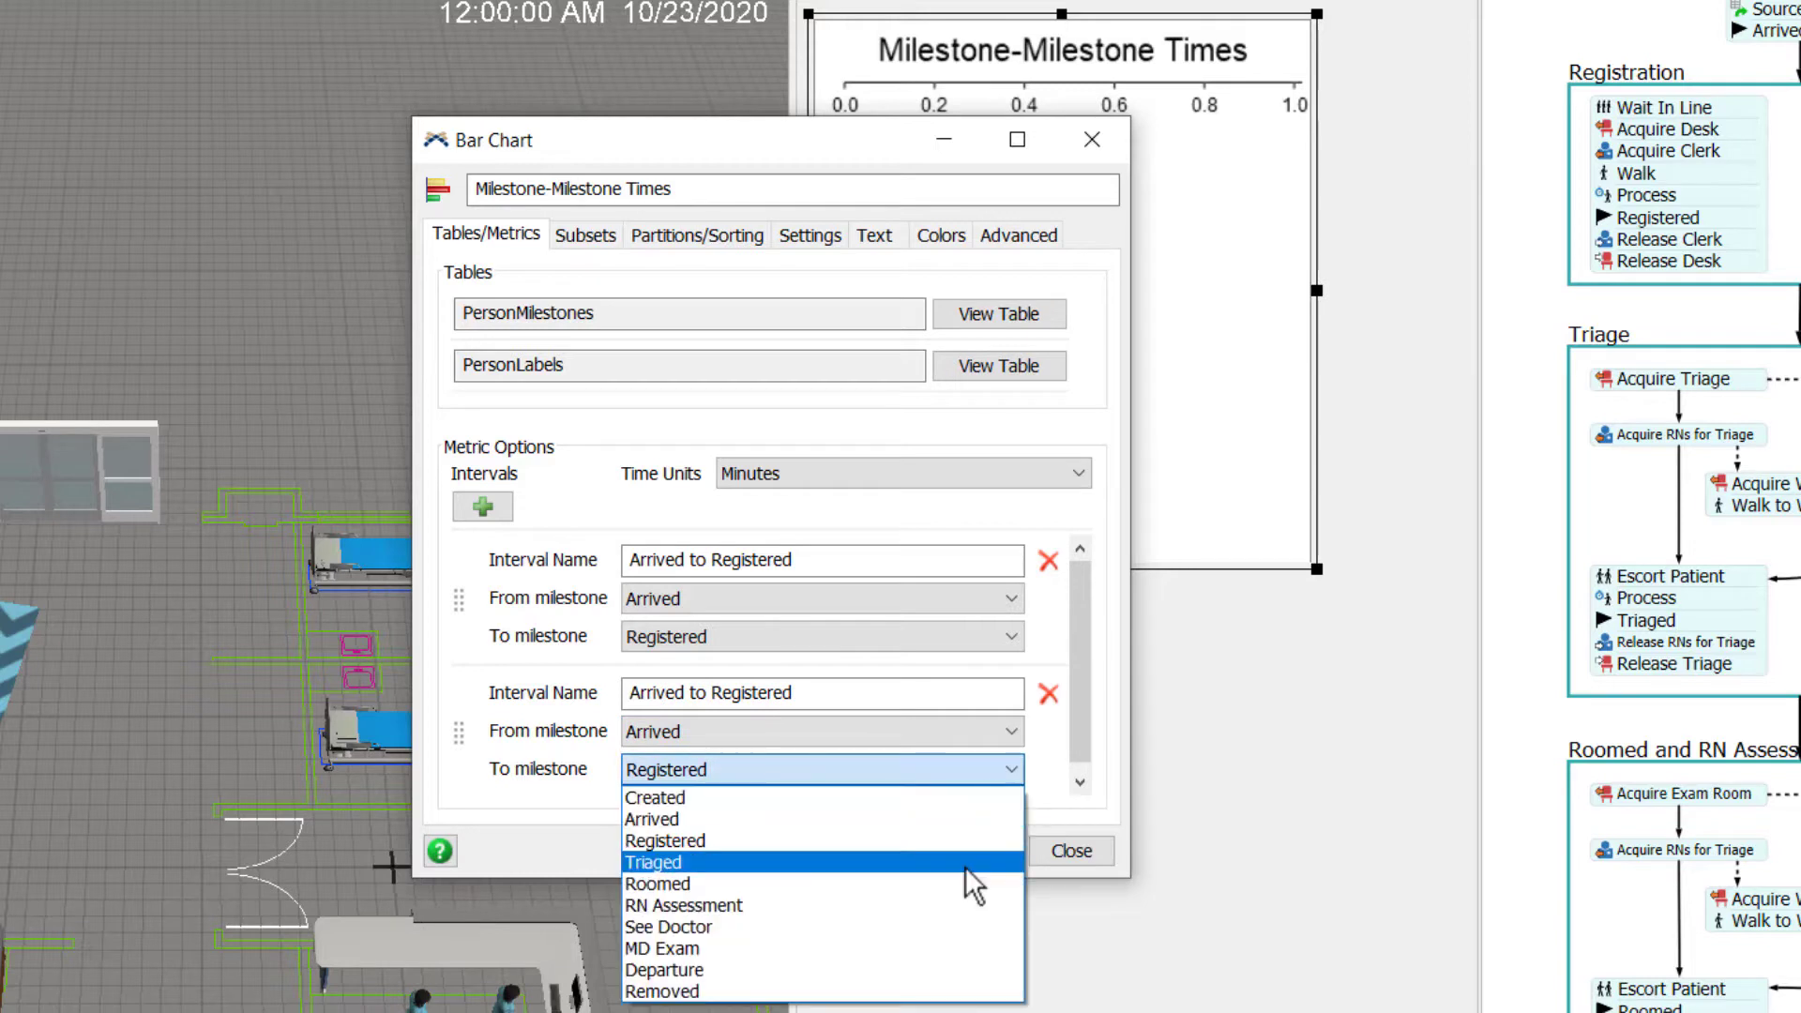
{"action": "left_click", "coordinate": [965, 867]}
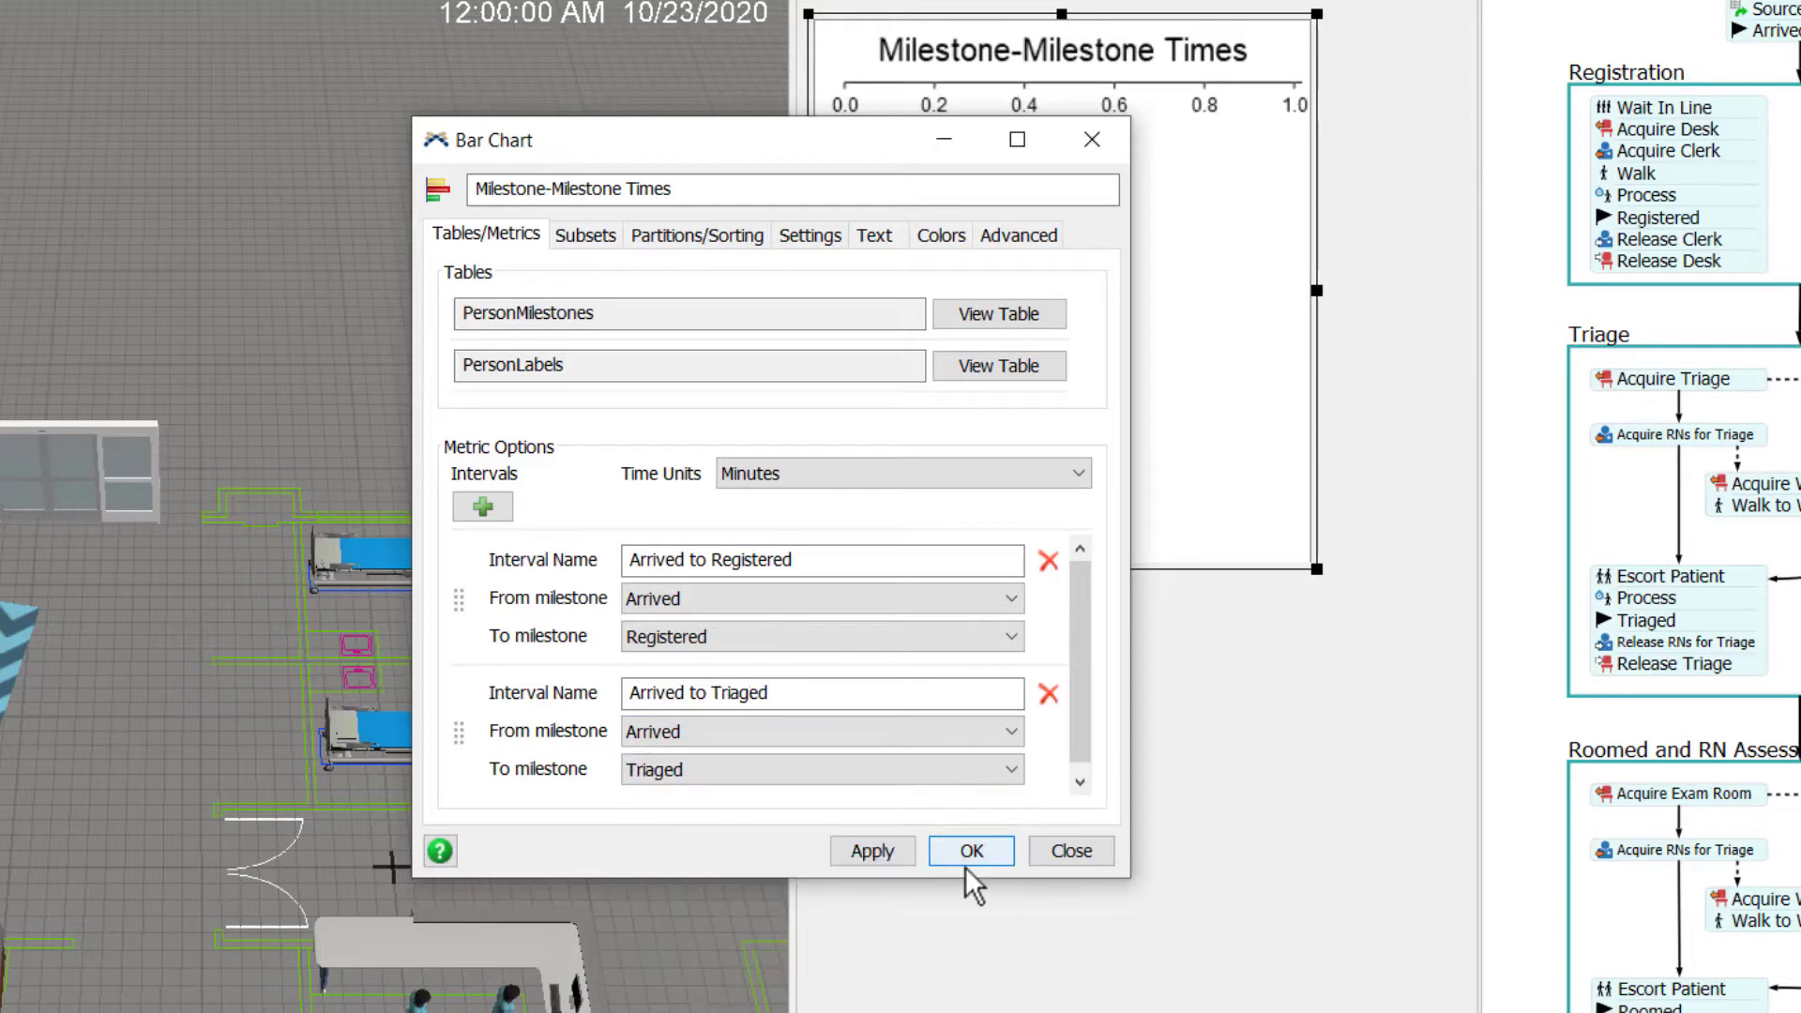
Add the Arrived to Roomed and Roomed to See Doctor intervals
{"action": "left_click", "coordinate": [478, 509]}
{"action": "left_click_drag", "start_coordinate": [1078, 655], "coordinate": [1077, 752]}
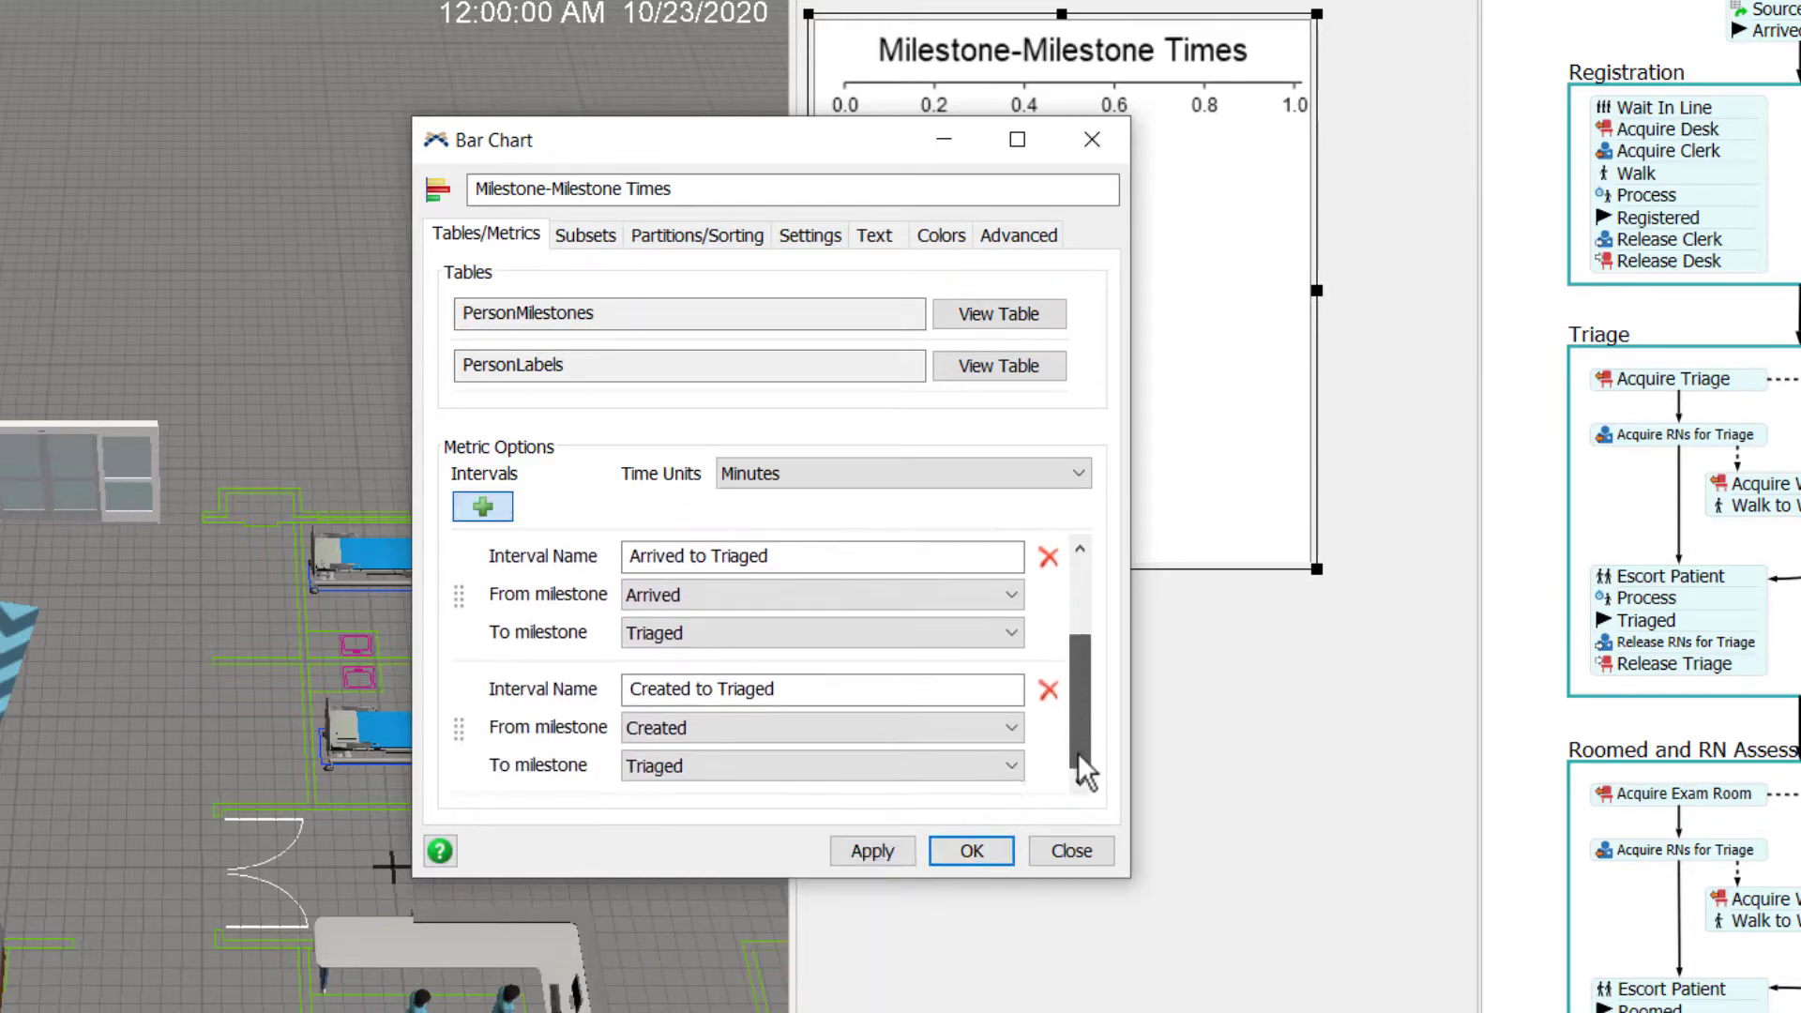
{"action": "left_click", "coordinate": [1013, 727]}
{"action": "left_click", "coordinate": [1007, 772]}
{"action": "left_click", "coordinate": [1003, 761]}
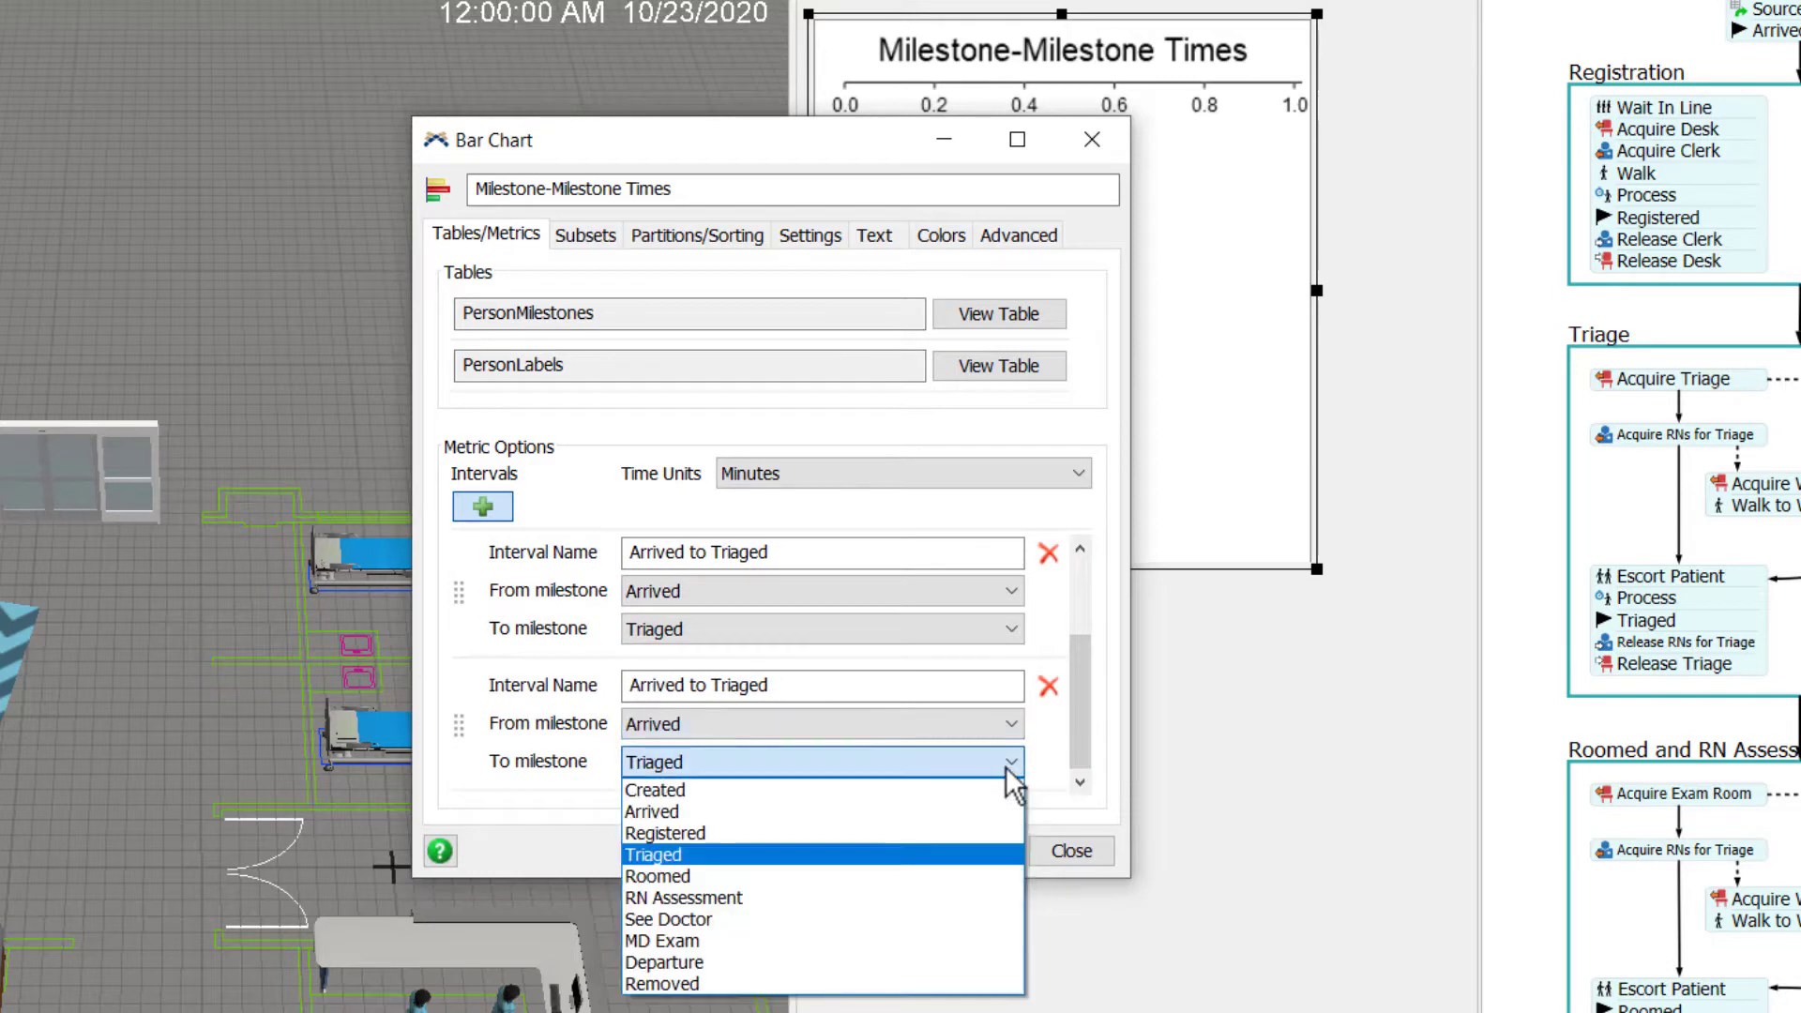
{"action": "left_click", "coordinate": [1006, 875]}
{"action": "left_click", "coordinate": [473, 511]}
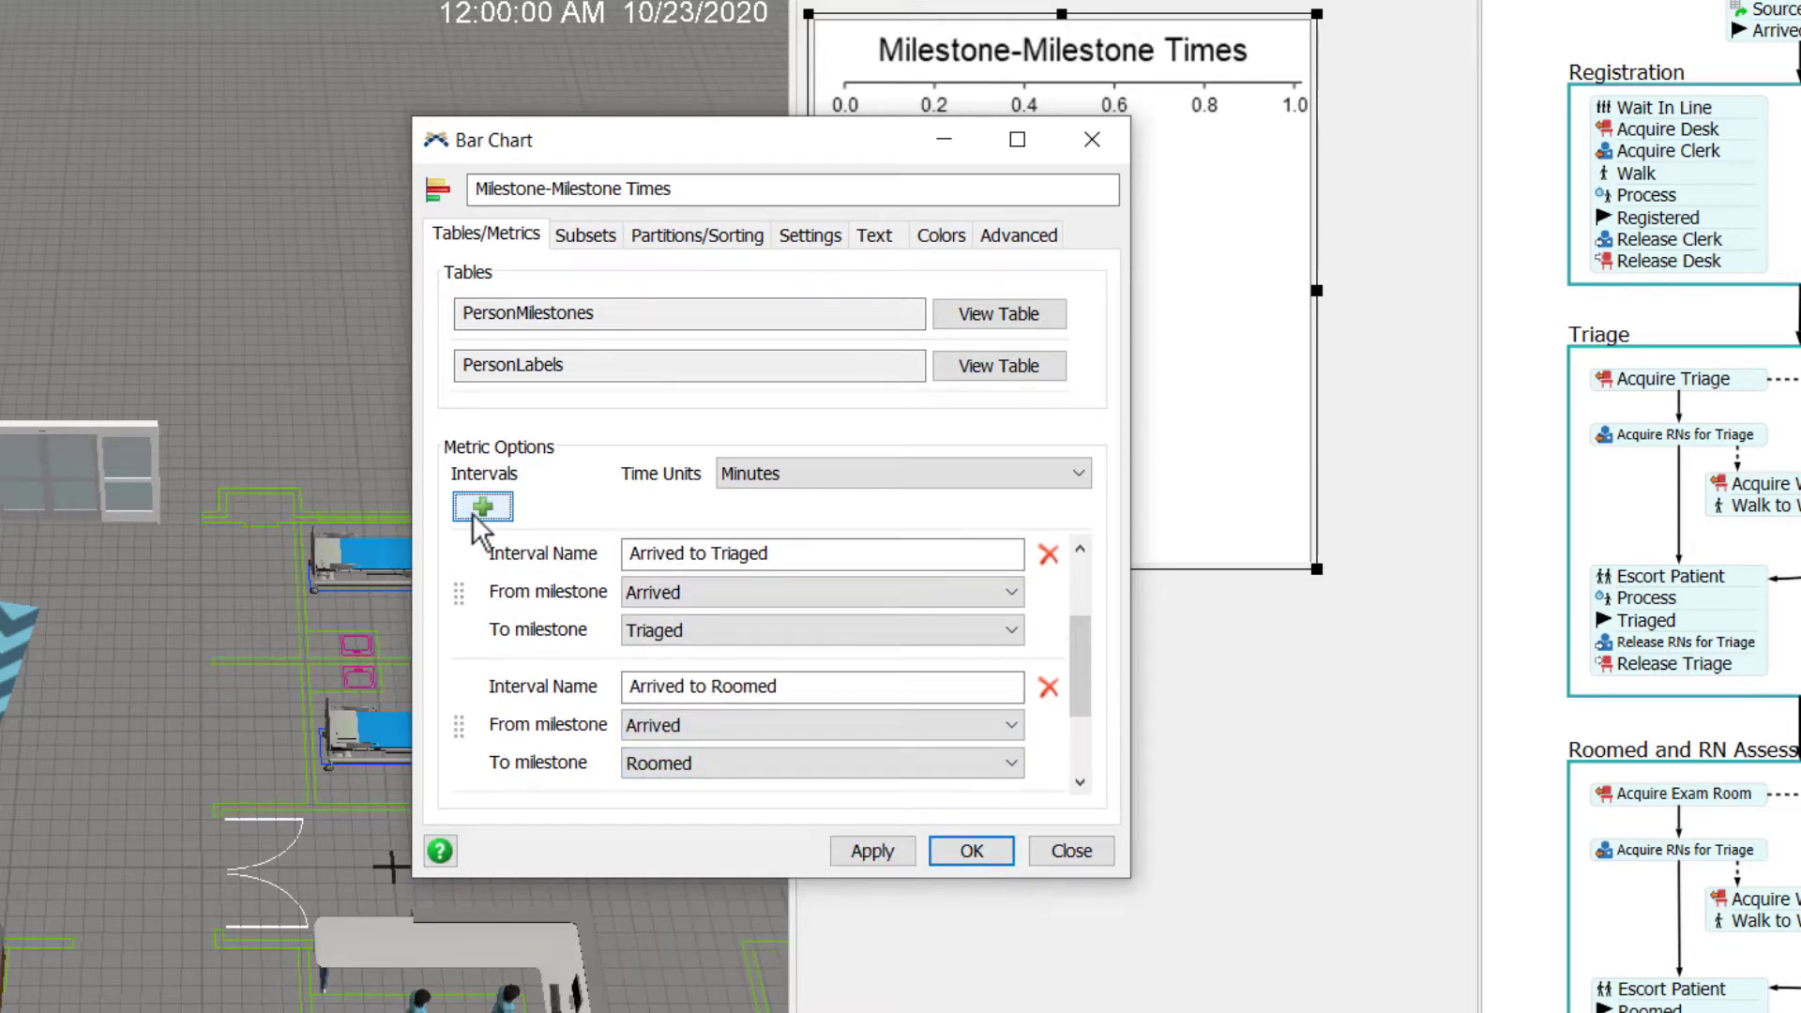
{"action": "left_click_drag", "start_coordinate": [1083, 665], "coordinate": [1065, 763]}
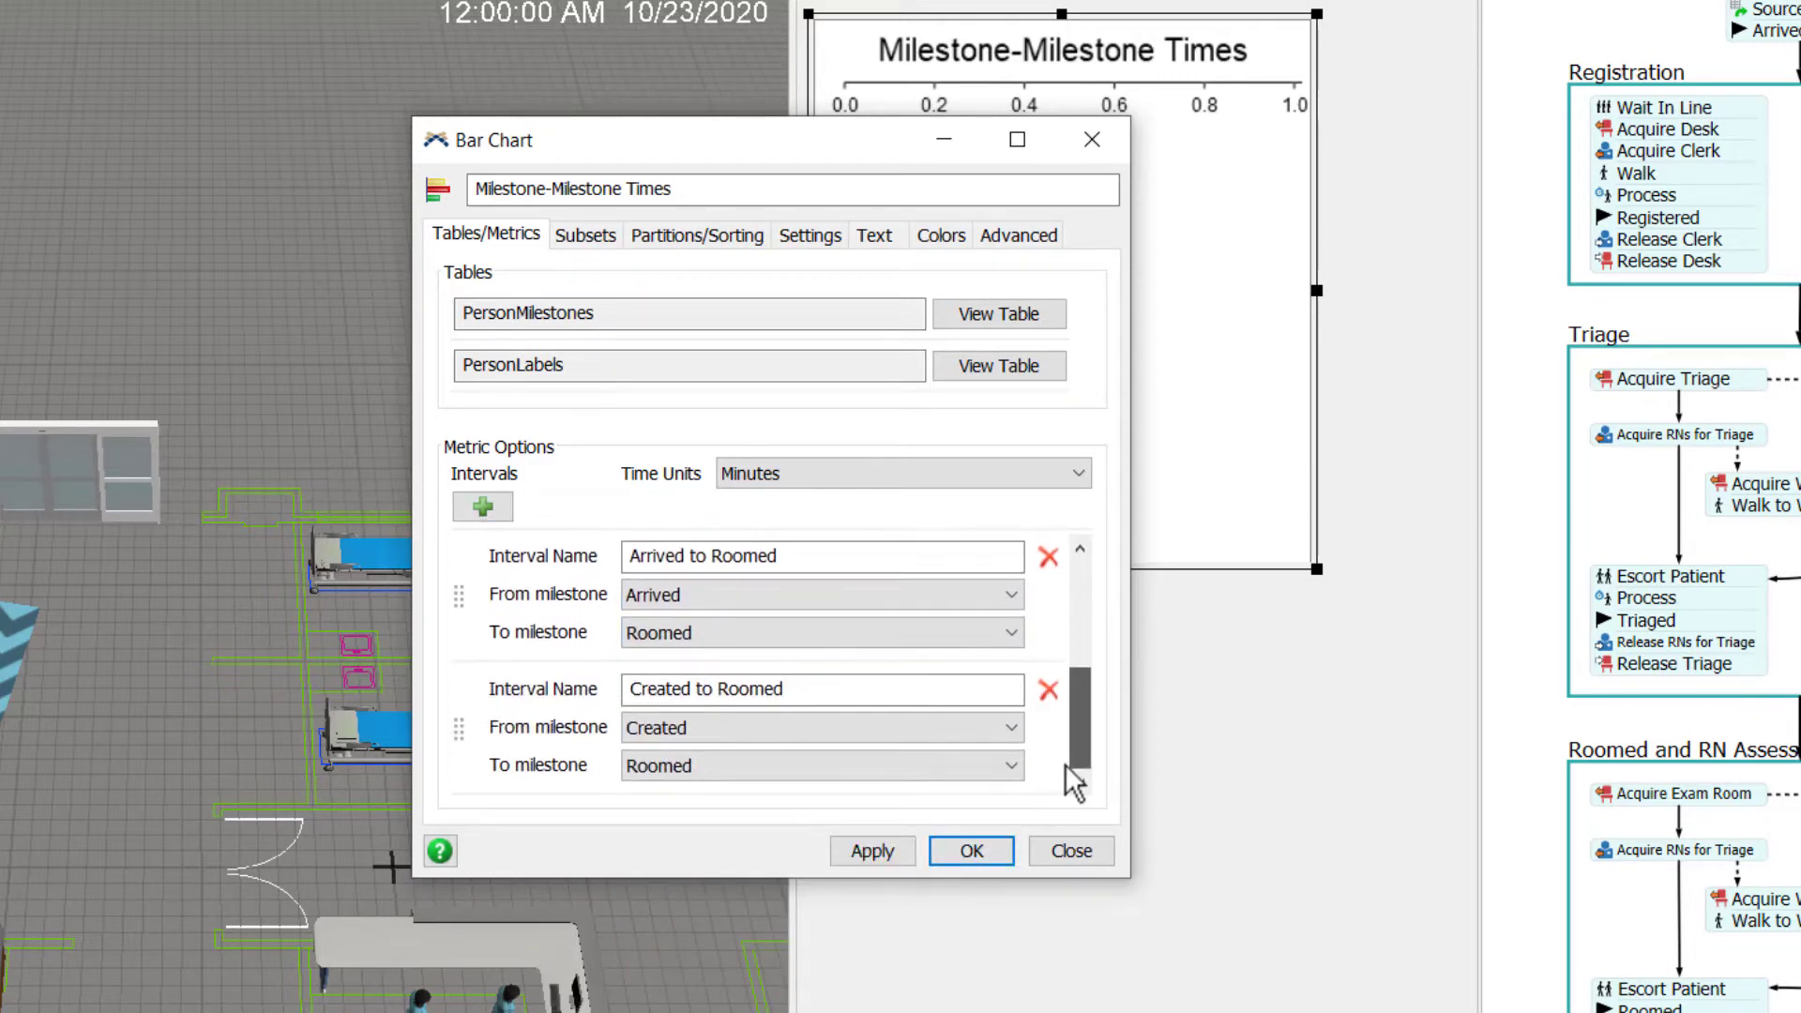
{"action": "left_click", "coordinate": [1007, 725]}
{"action": "left_click", "coordinate": [970, 838]}
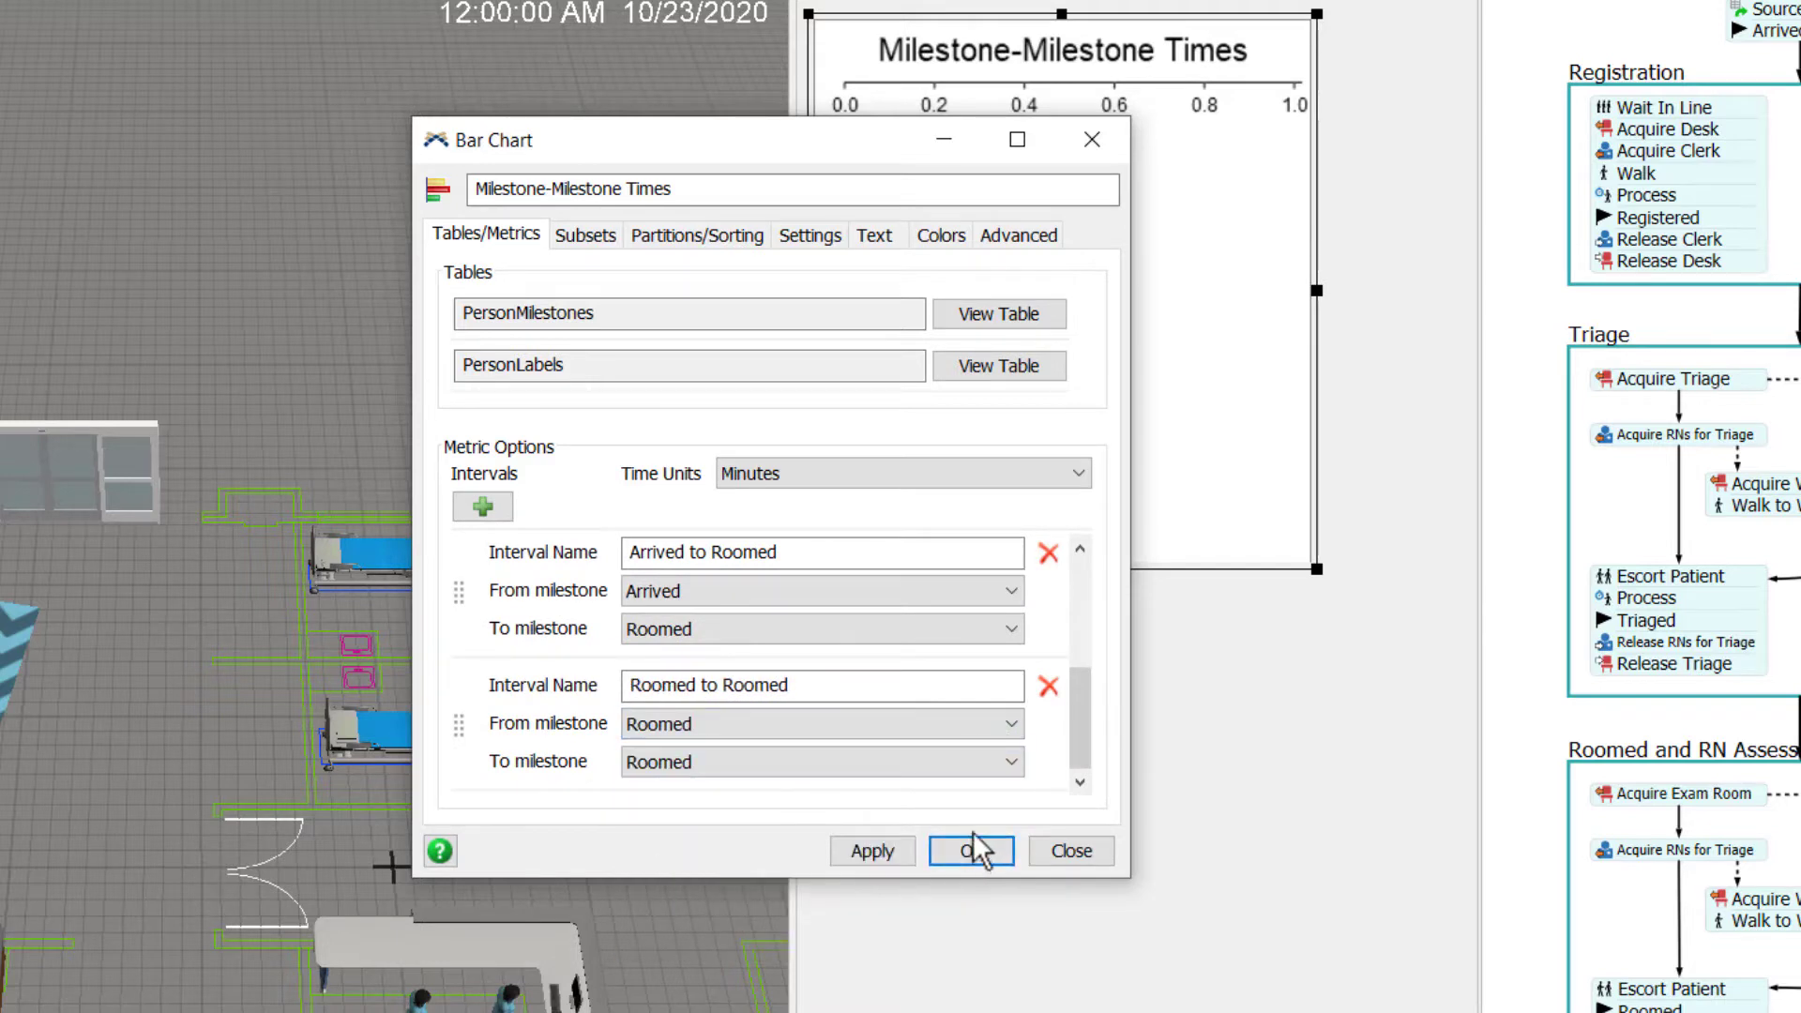
{"action": "left_click", "coordinate": [1003, 768]}
{"action": "left_click", "coordinate": [985, 919]}
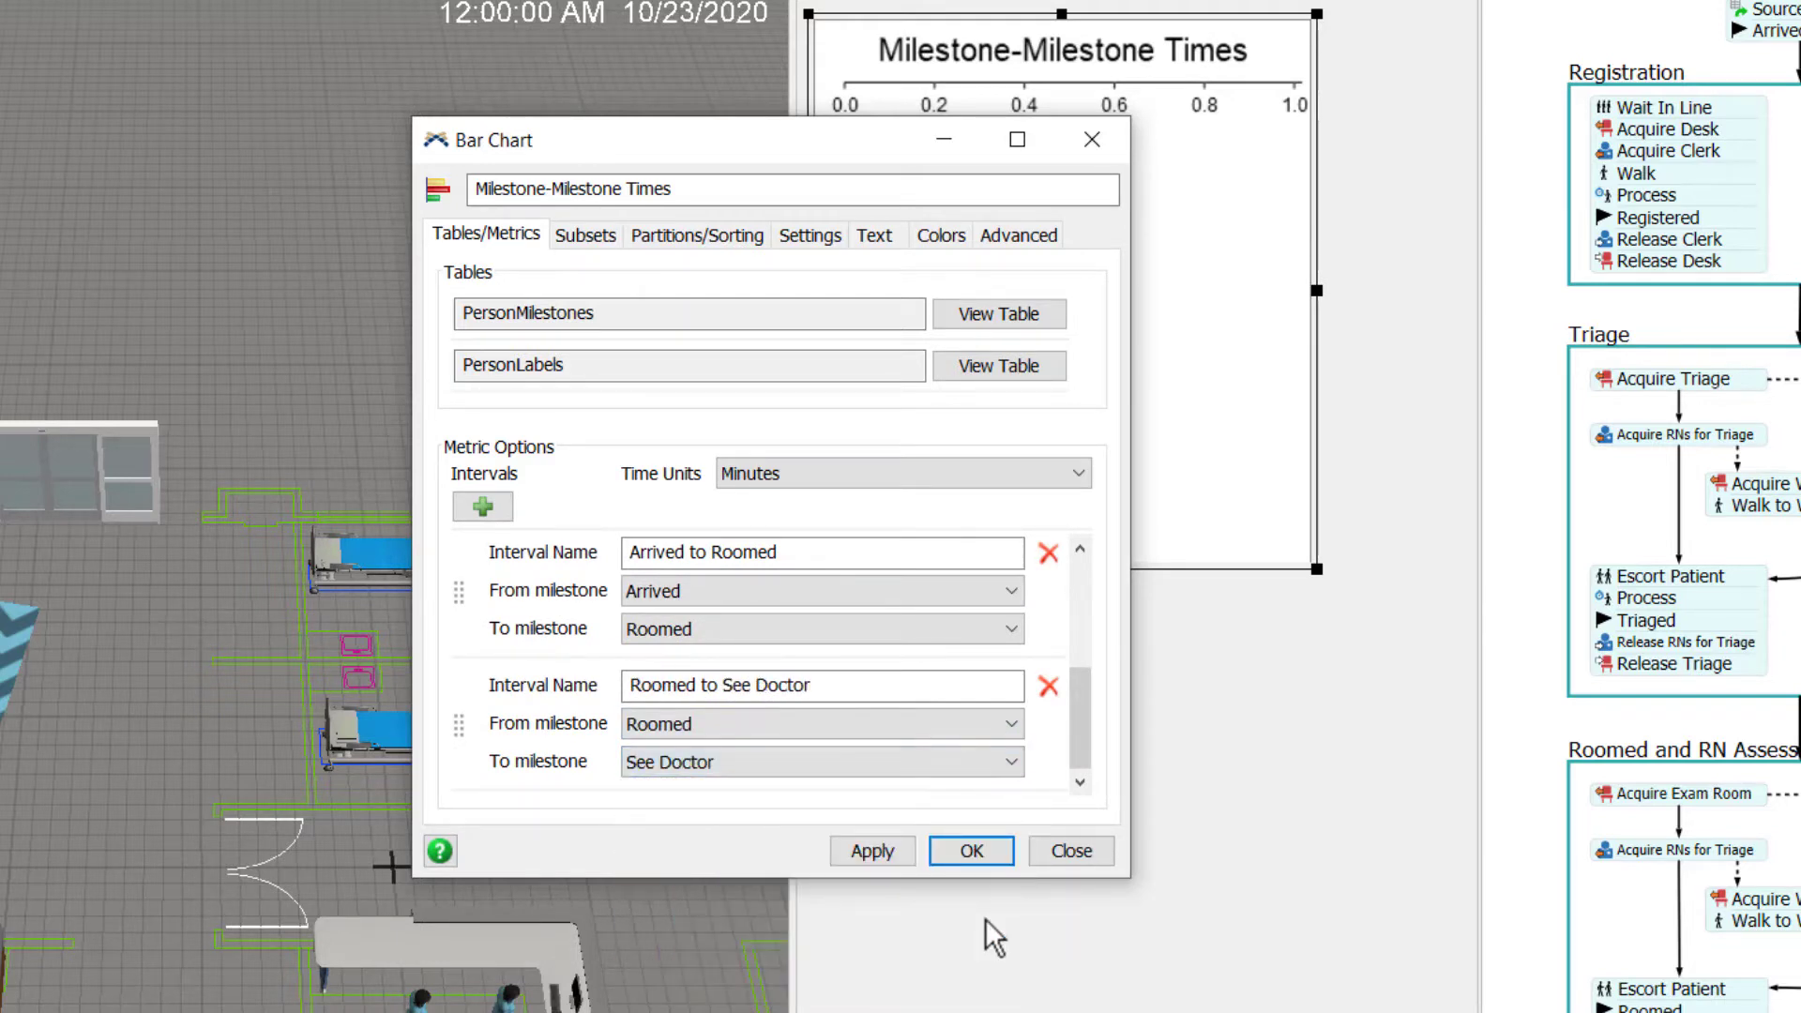
Add the Arrived to See Doctor and Arrived to MD Exam intervals
{"action": "left_click", "coordinate": [486, 503]}
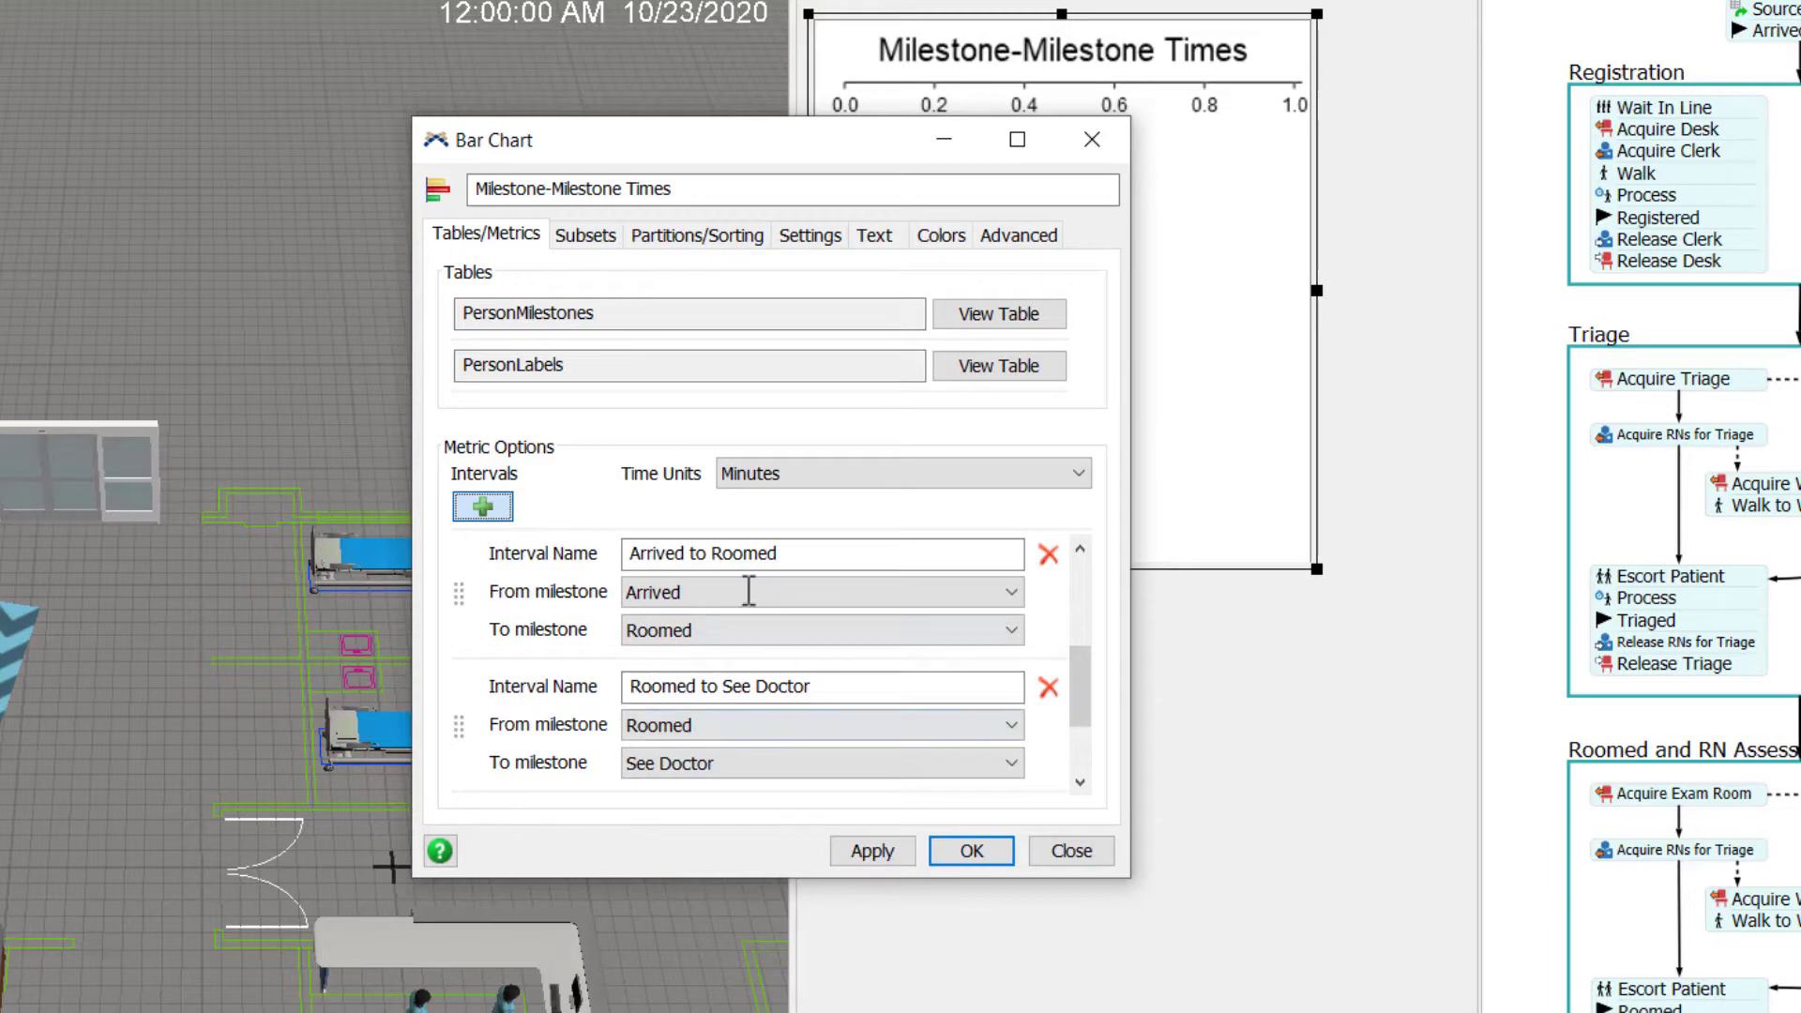
{"action": "scroll", "coordinate": [1077, 730], "scroll_direction": "down", "scroll_amount": 3}
{"action": "left_click", "coordinate": [1011, 724]}
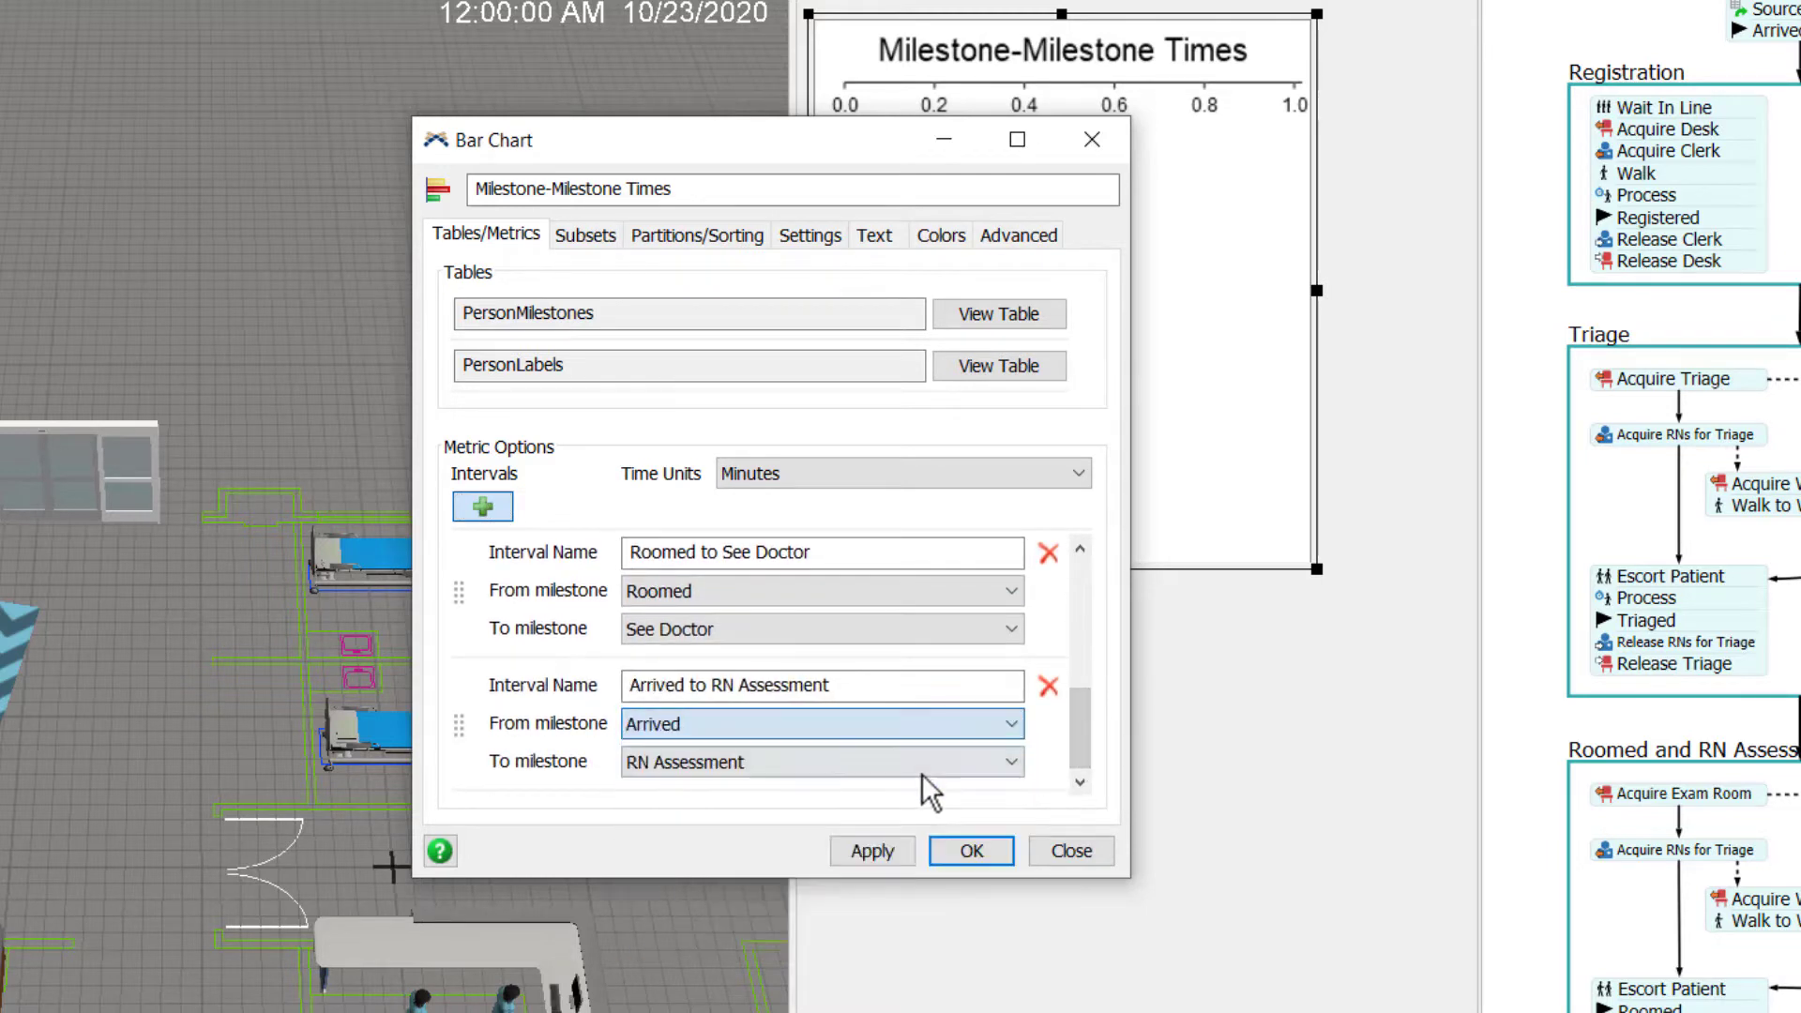
{"action": "left_click", "coordinate": [964, 762]}
{"action": "left_click", "coordinate": [952, 921]}
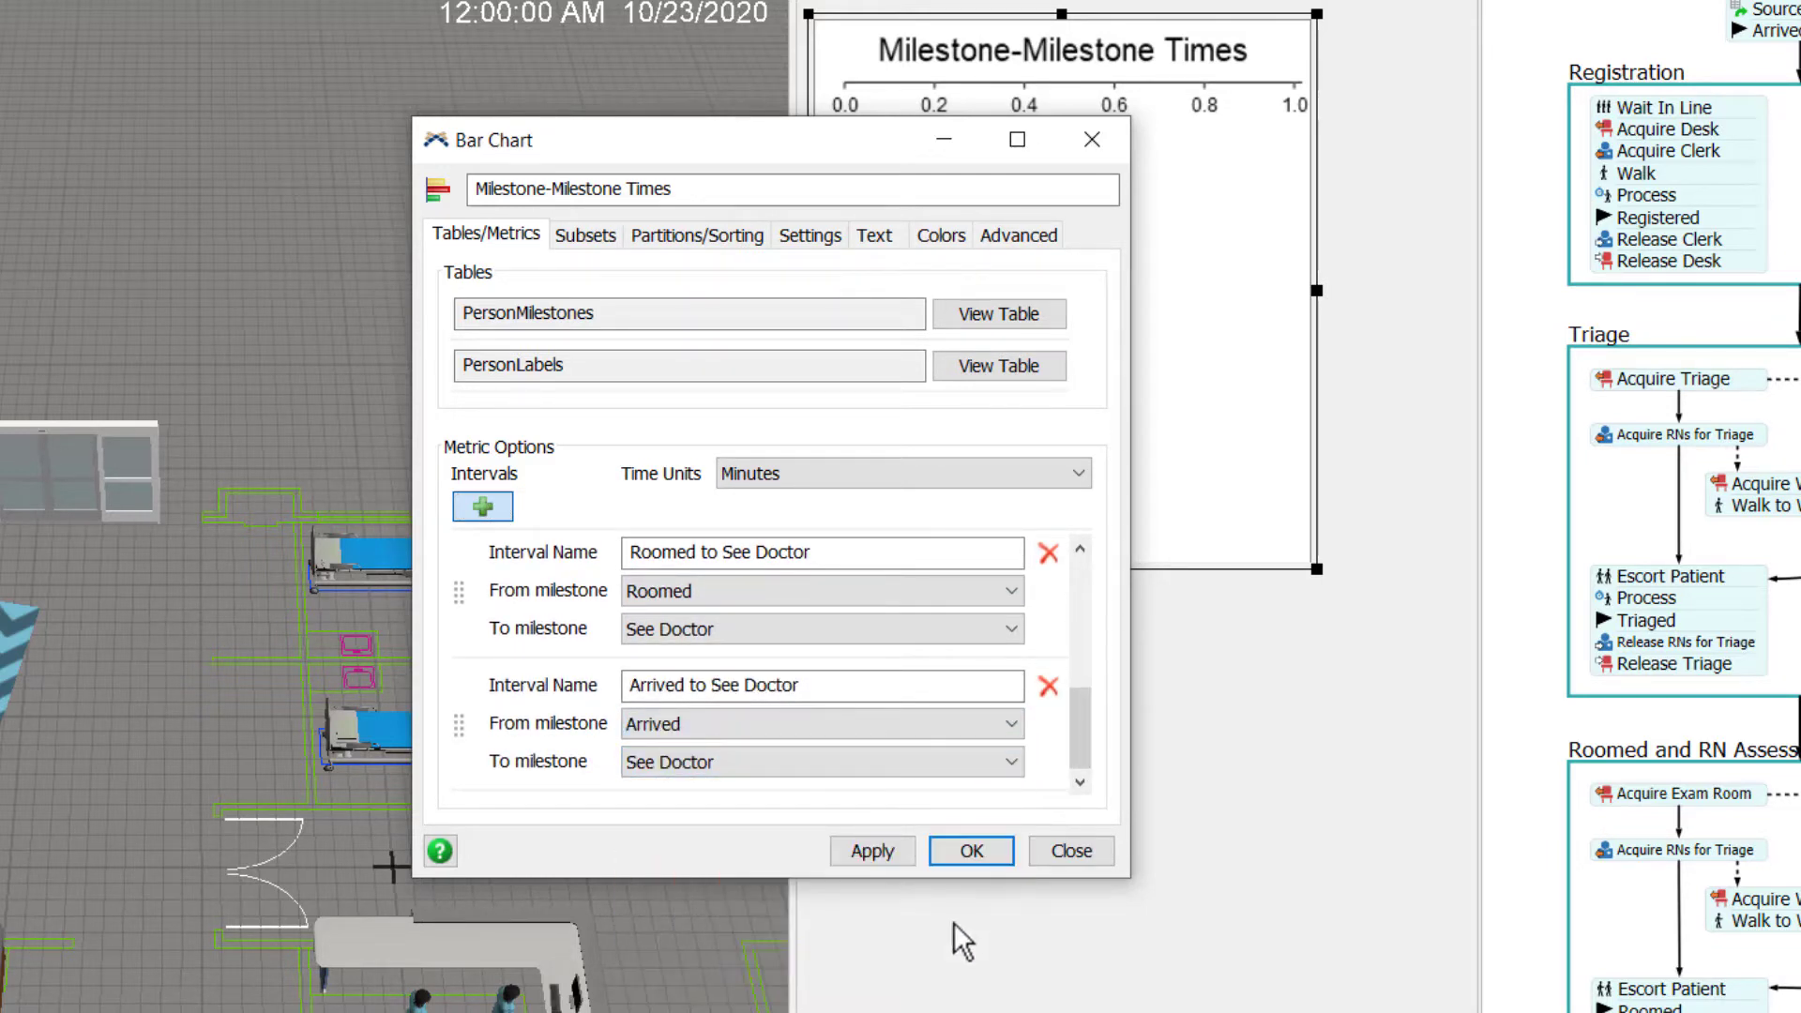
{"action": "left_click", "coordinate": [482, 506]}
{"action": "scroll", "coordinate": [1077, 723], "scroll_direction": "down", "scroll_amount": 1}
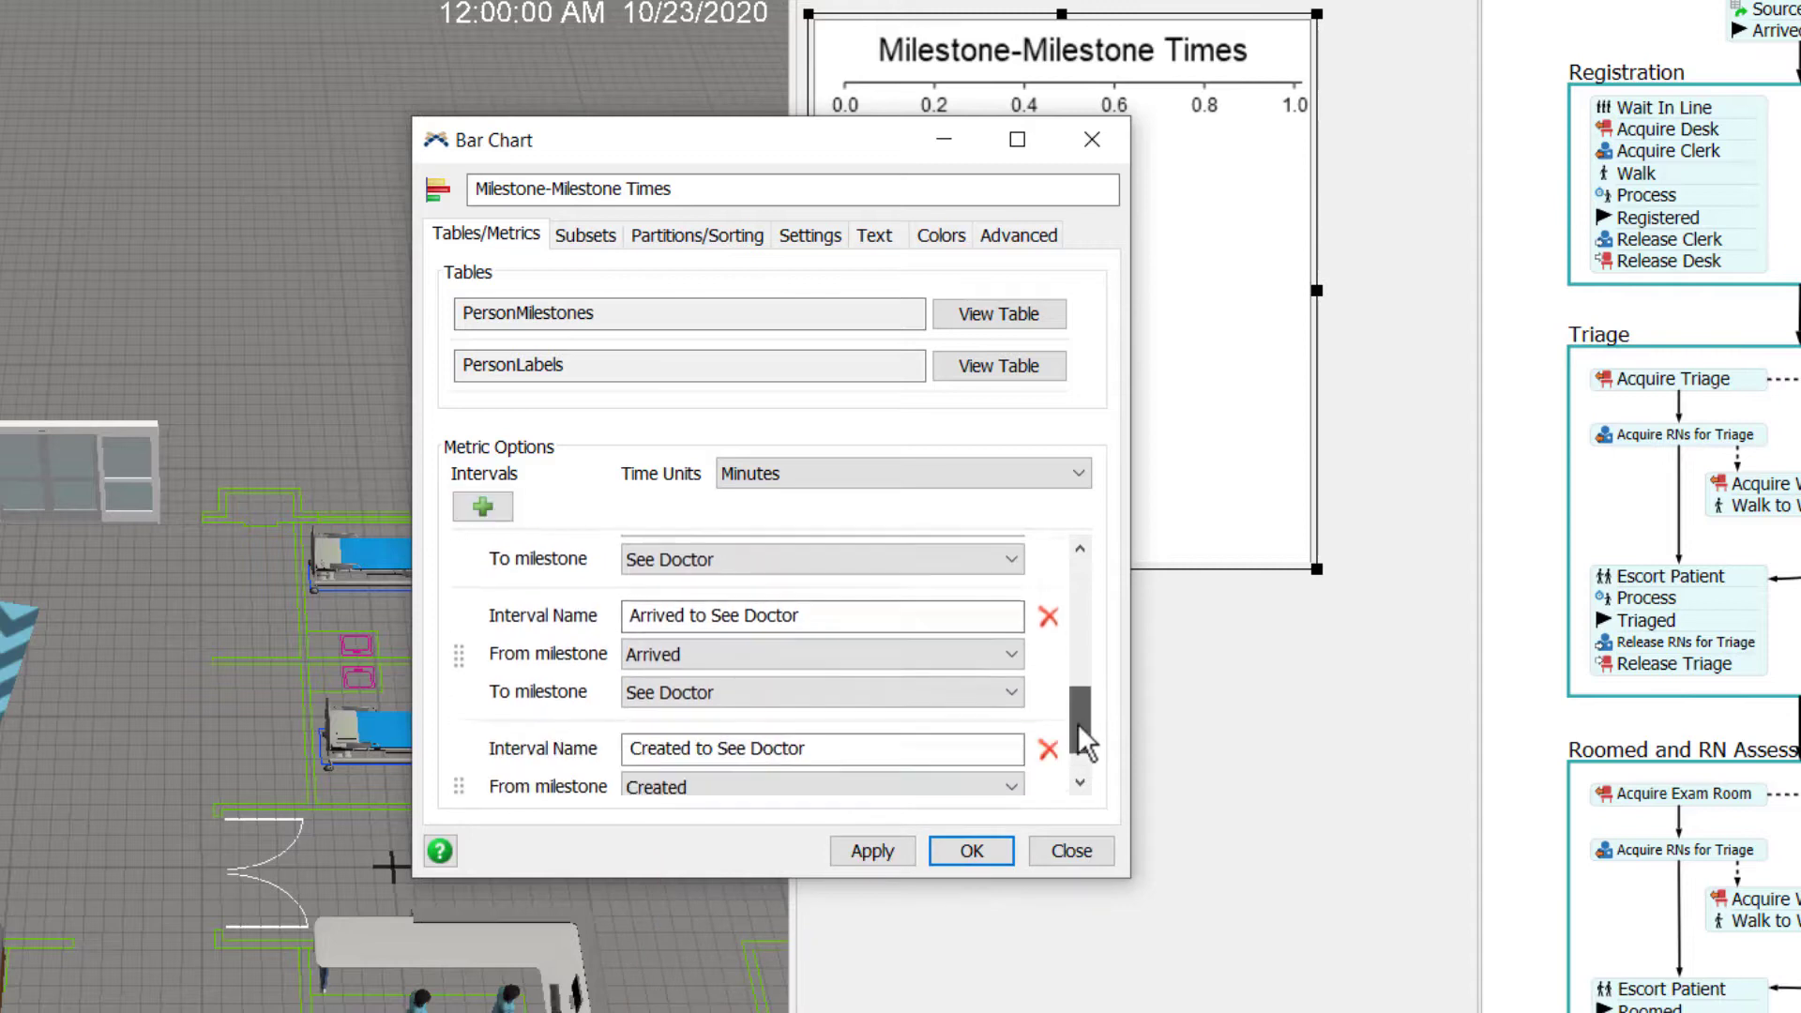
{"action": "scroll", "coordinate": [1077, 723], "scroll_direction": "down", "scroll_amount": 1}
{"action": "left_click", "coordinate": [996, 730]}
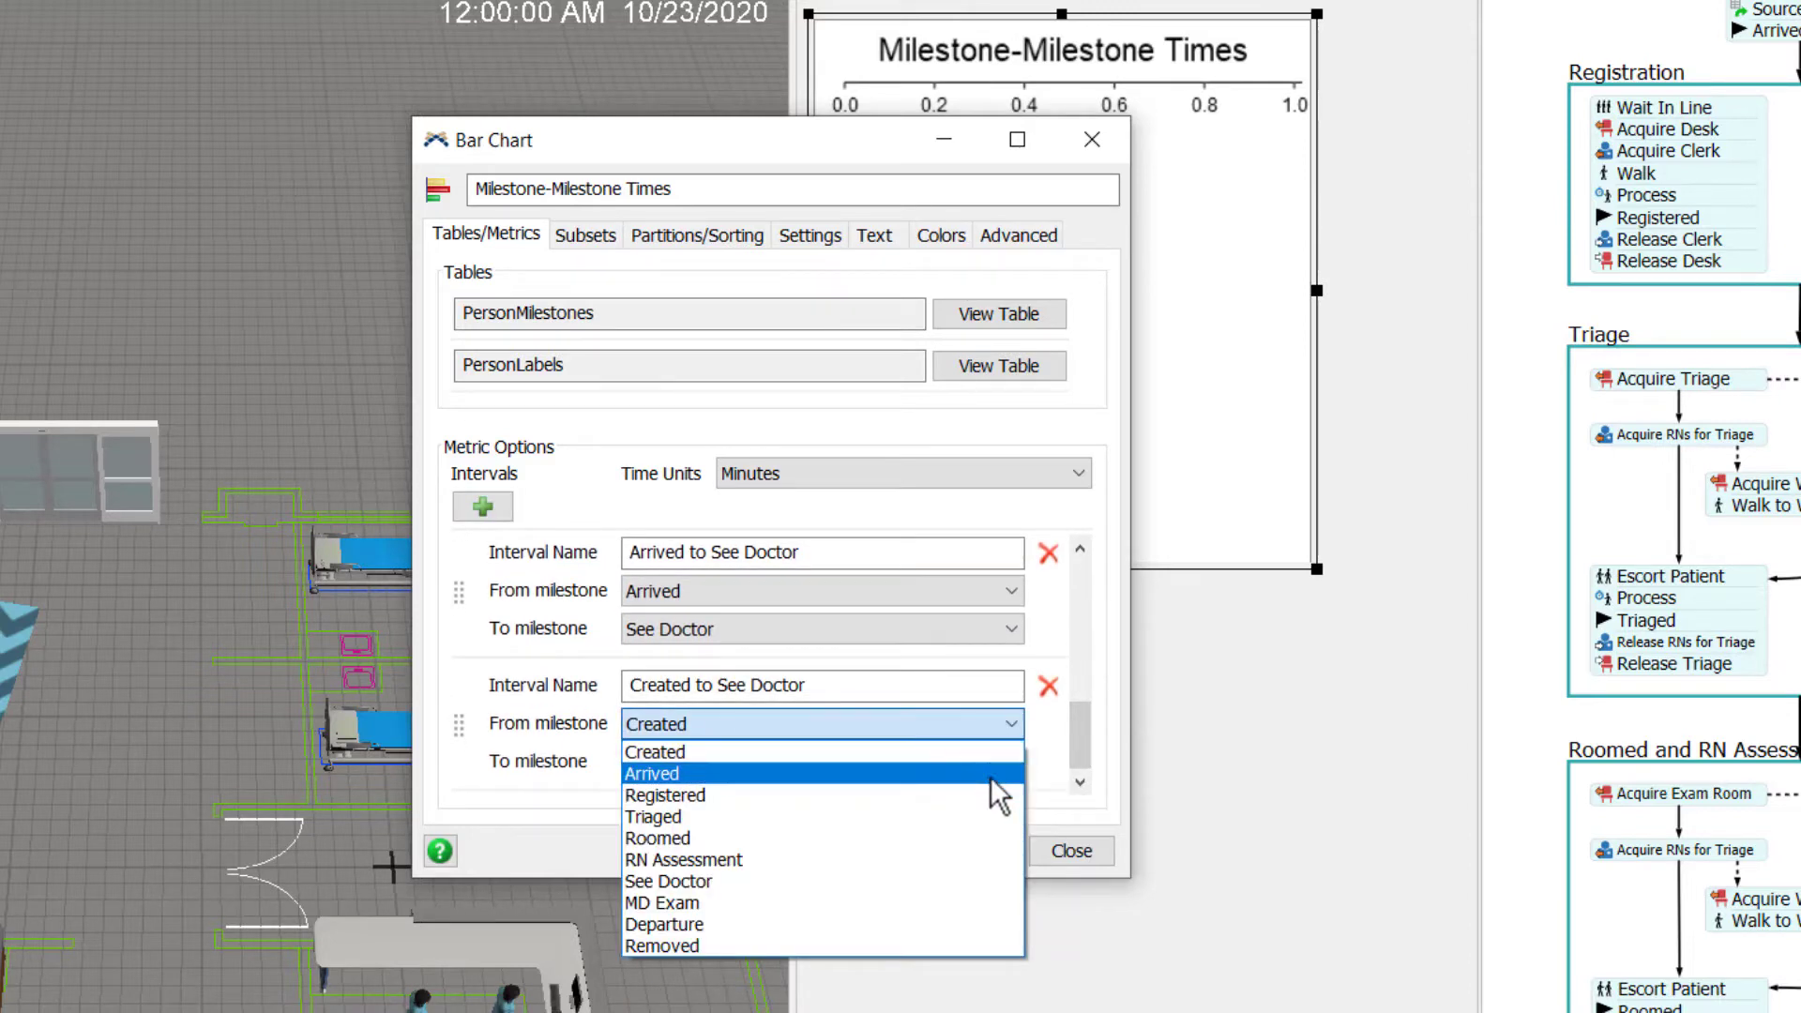
{"action": "left_click", "coordinate": [989, 775]}
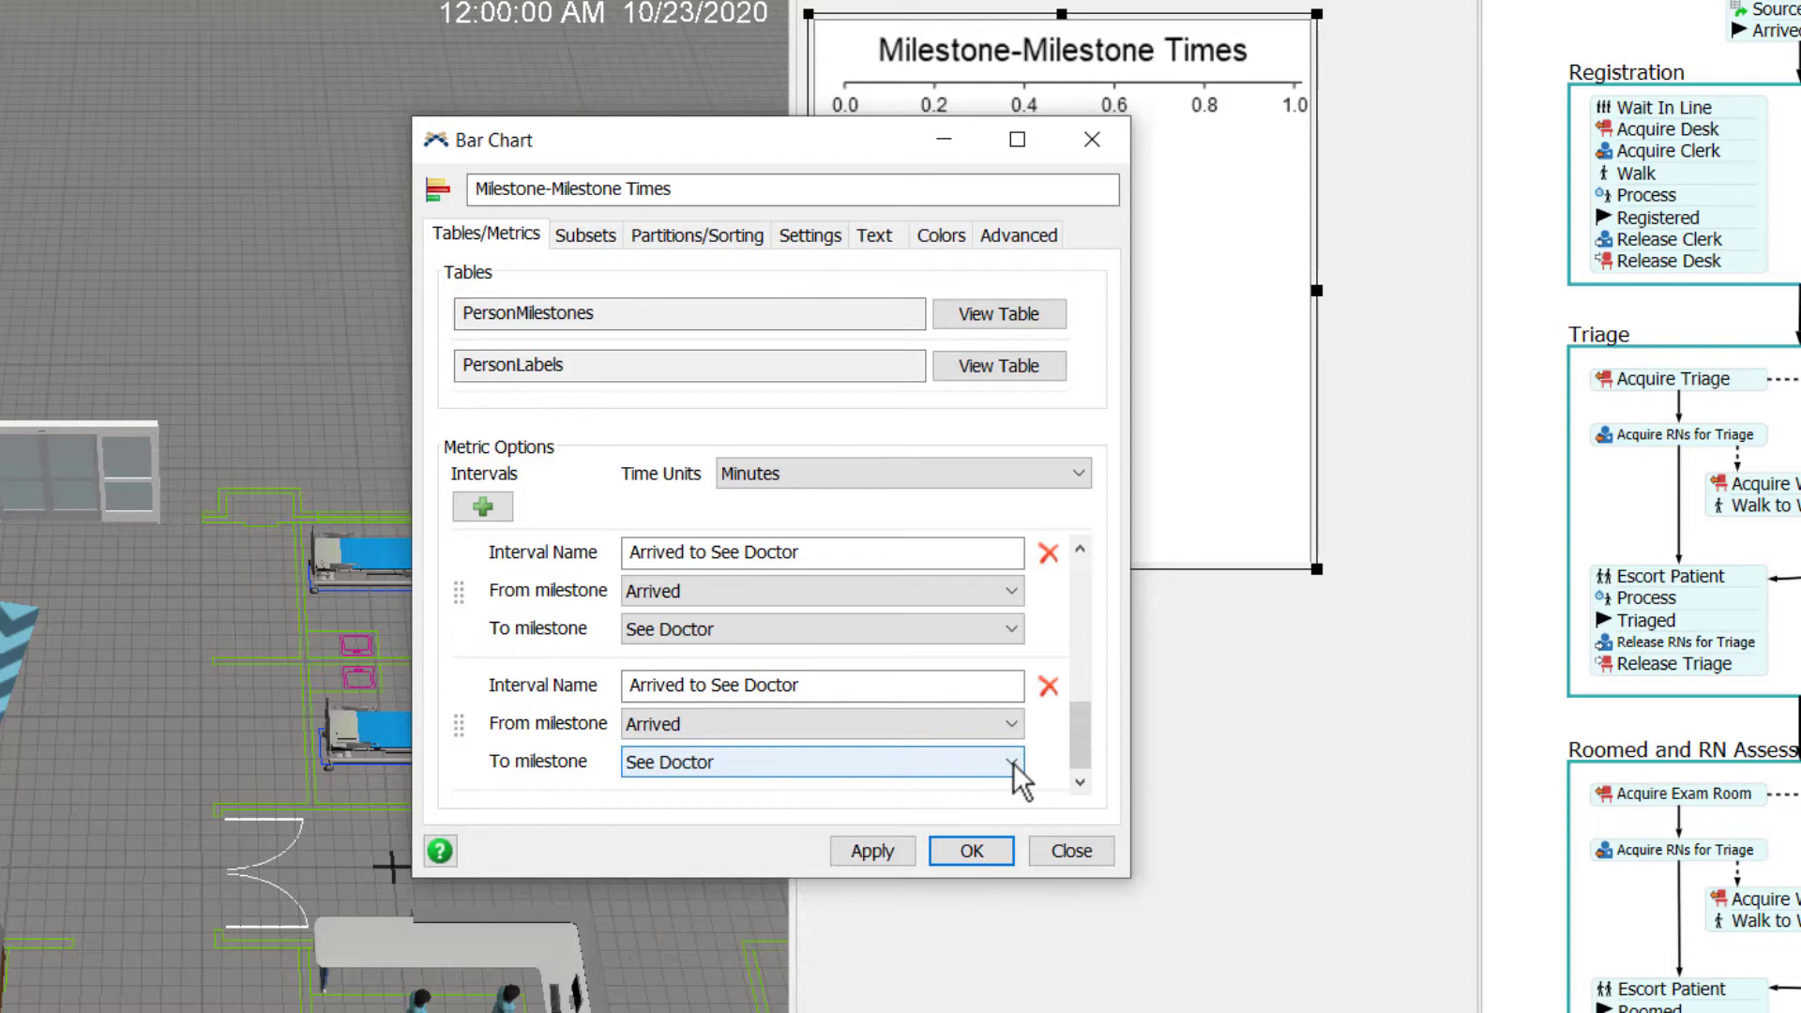
{"action": "left_click", "coordinate": [1012, 763]}
{"action": "left_click", "coordinate": [946, 938]}
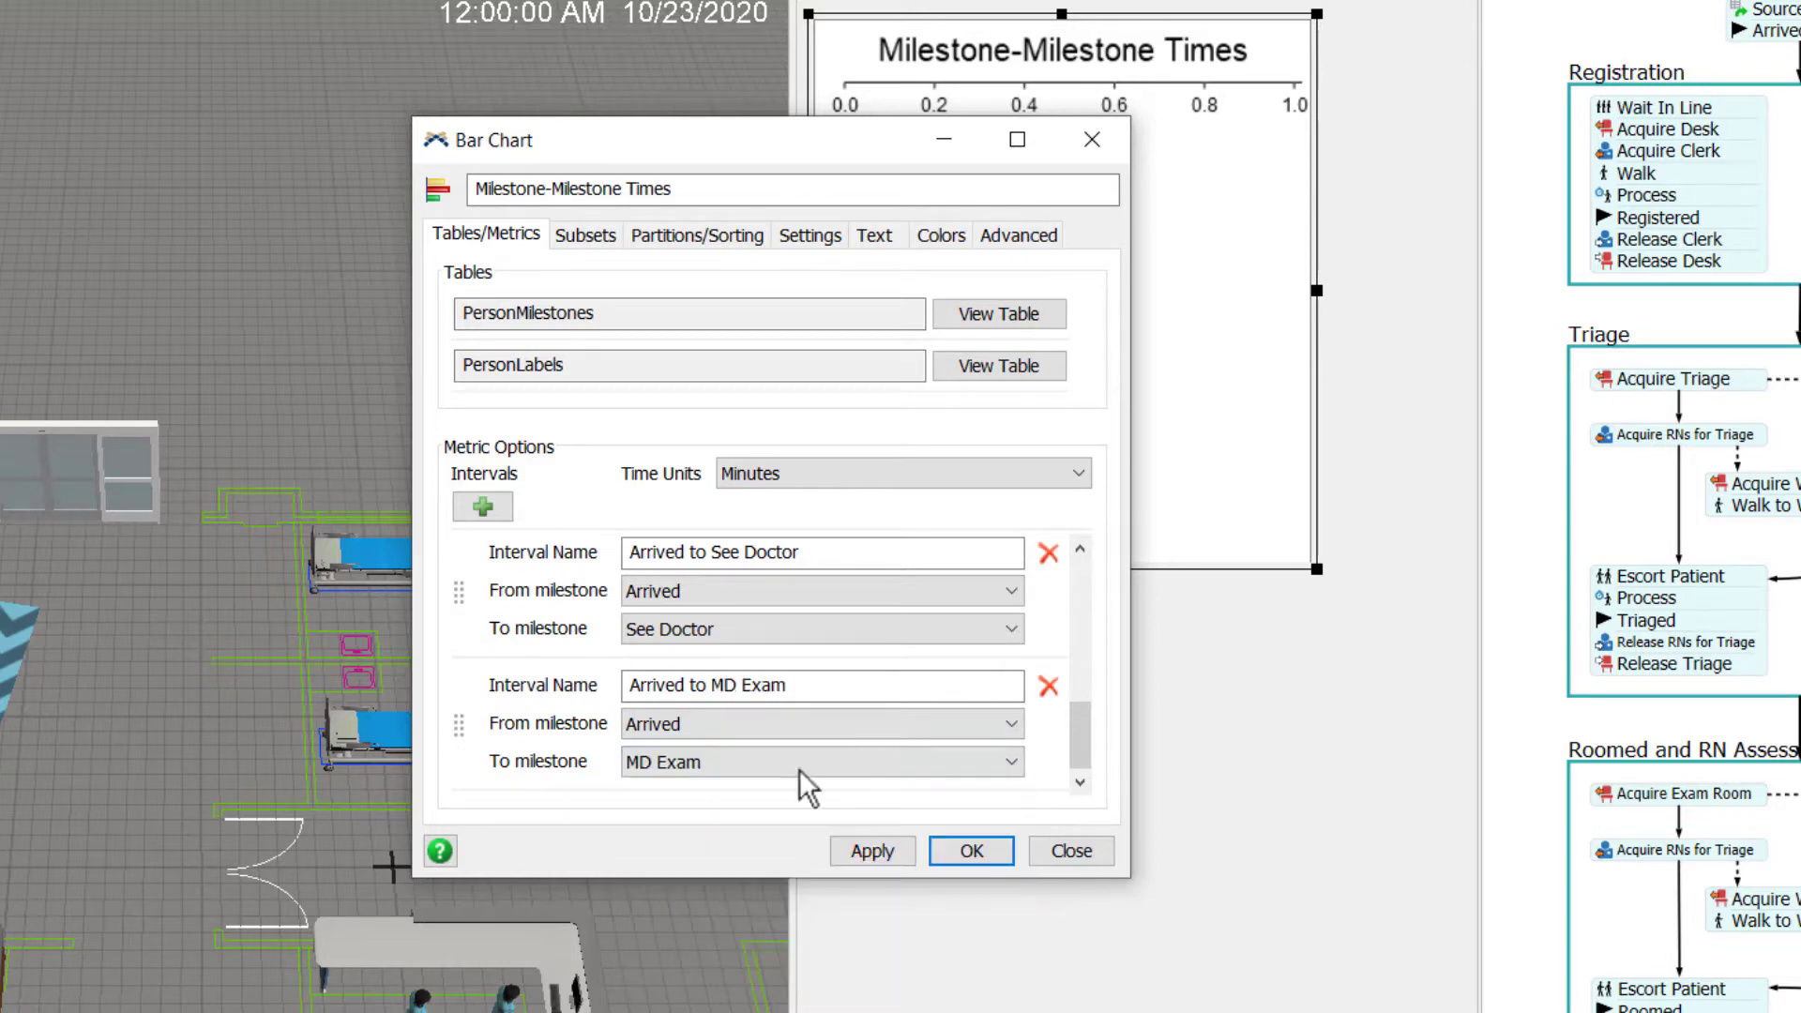
Add the Arrived to Departure interval and confirm the bar chart settings
{"action": "left_click", "coordinate": [482, 506]}
{"action": "scroll", "coordinate": [1086, 712], "scroll_direction": "down", "scroll_amount": 3}
{"action": "left_click", "coordinate": [1001, 720]}
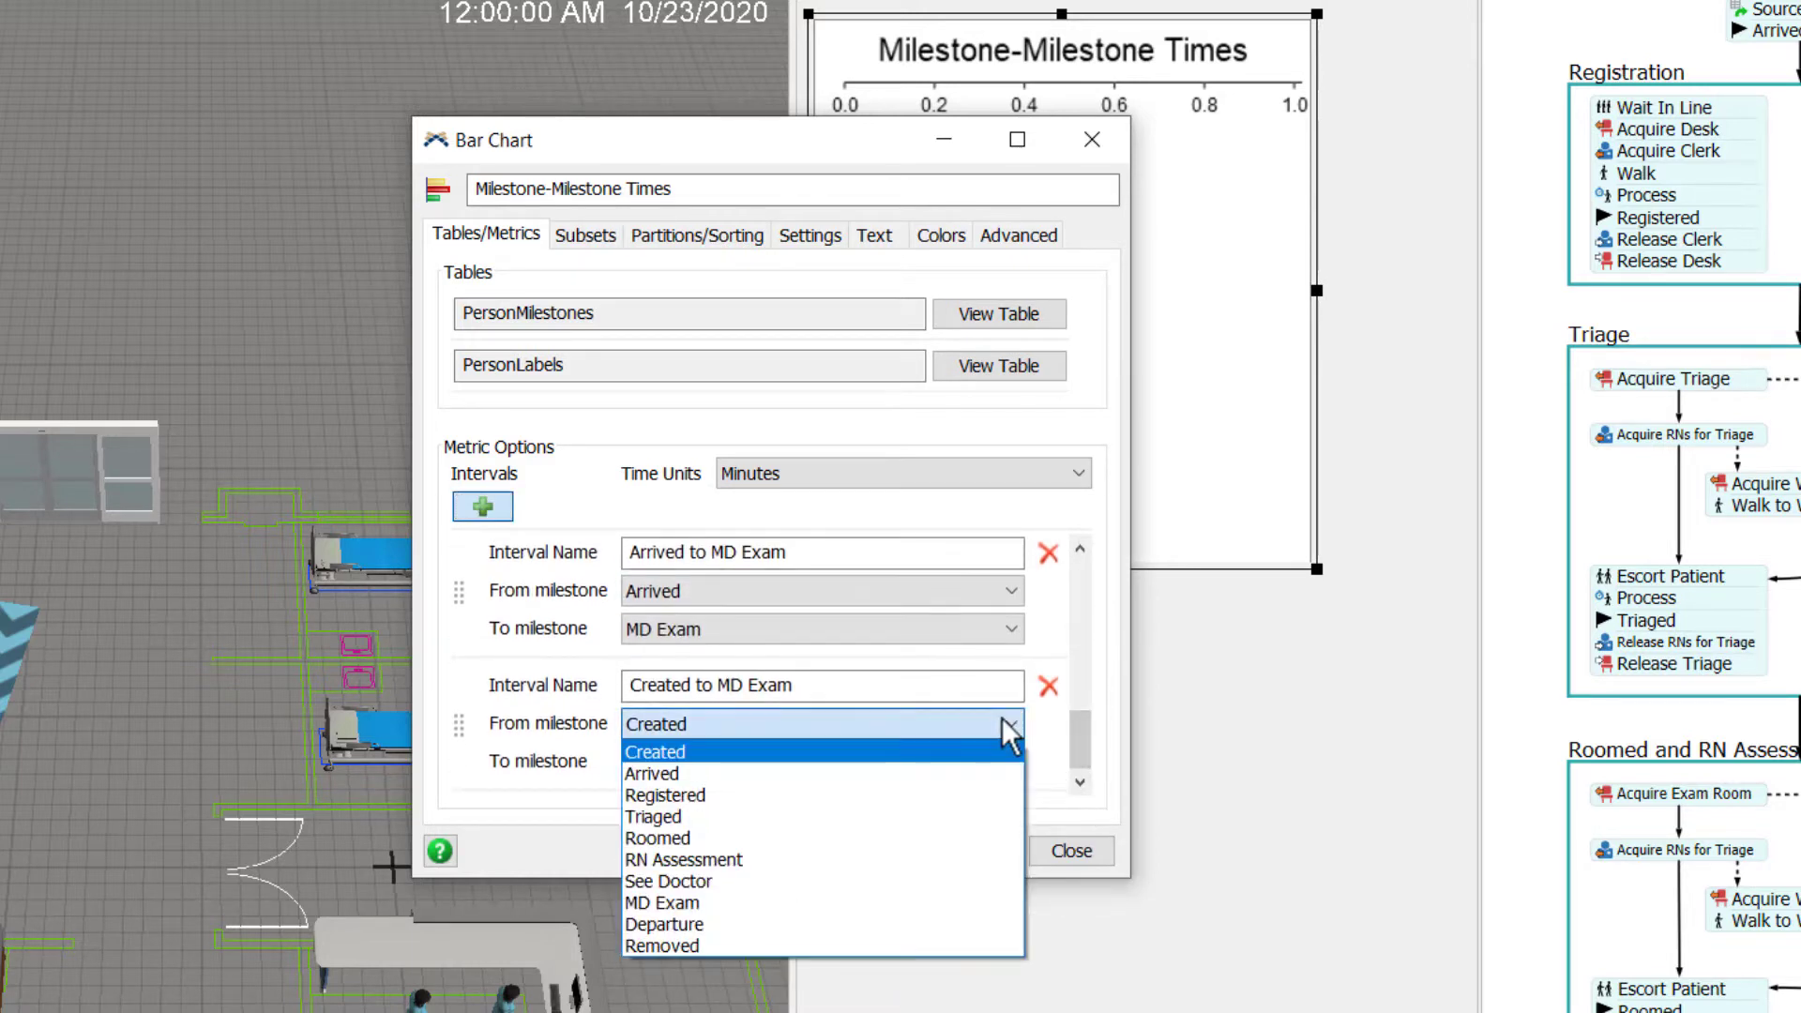
{"action": "left_click", "coordinate": [926, 774]}
{"action": "left_click", "coordinate": [964, 762]}
{"action": "left_click", "coordinate": [941, 925]}
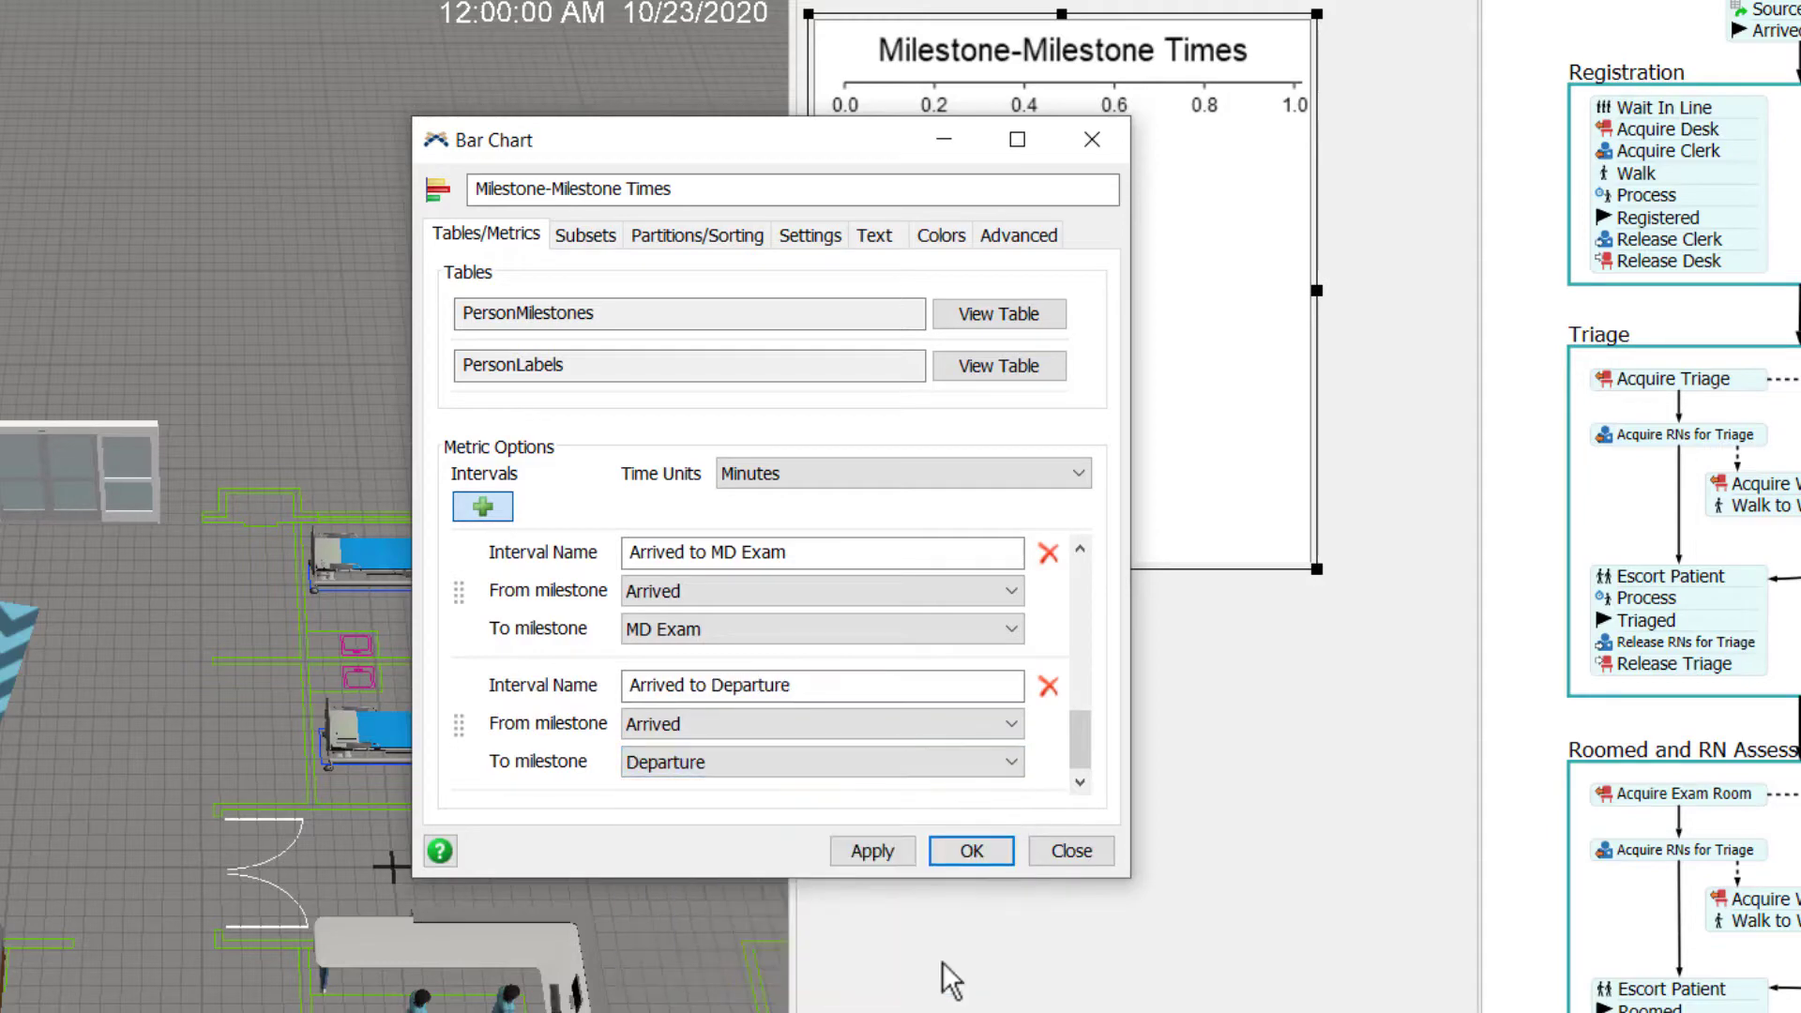
{"action": "left_click", "coordinate": [971, 842]}
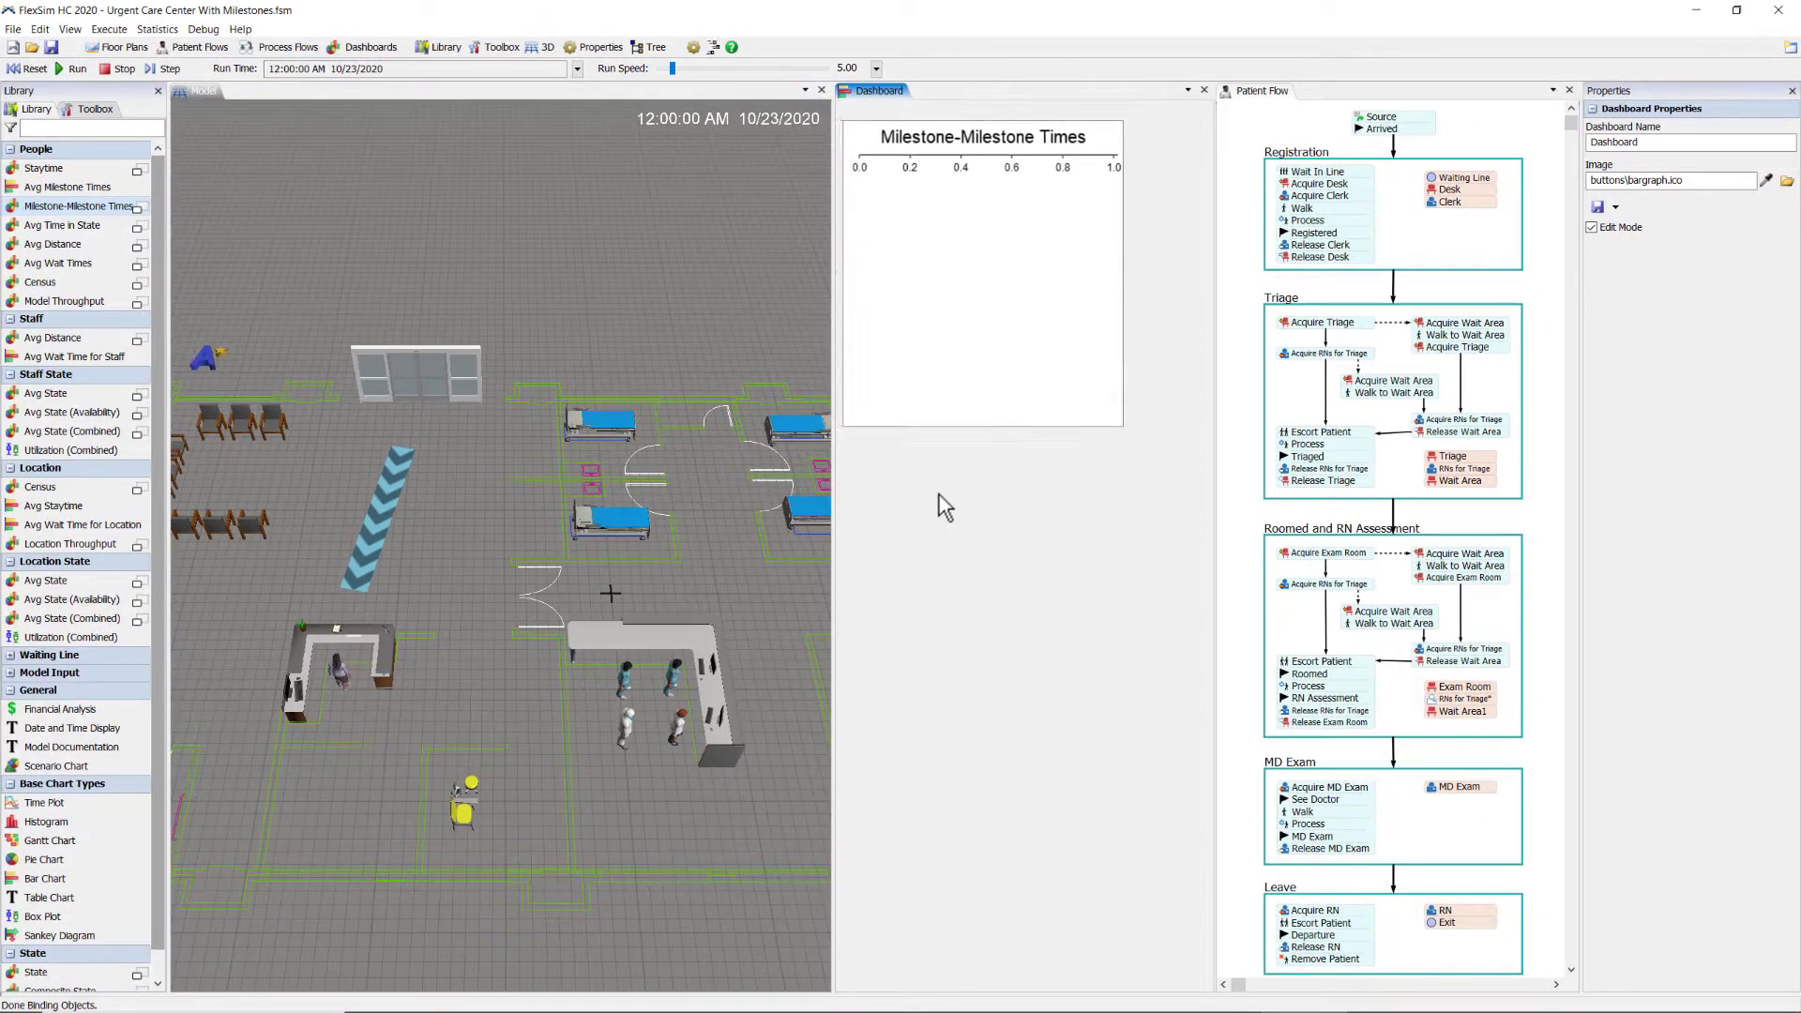
Make the milestone chart span the dashboard width, stretching it to the top-left
{"action": "right_click", "coordinate": [1000, 321]}
{"action": "left_click", "coordinate": [1059, 454]}
{"action": "left_click_drag", "start_coordinate": [841, 119], "coordinate": [812, 94]}
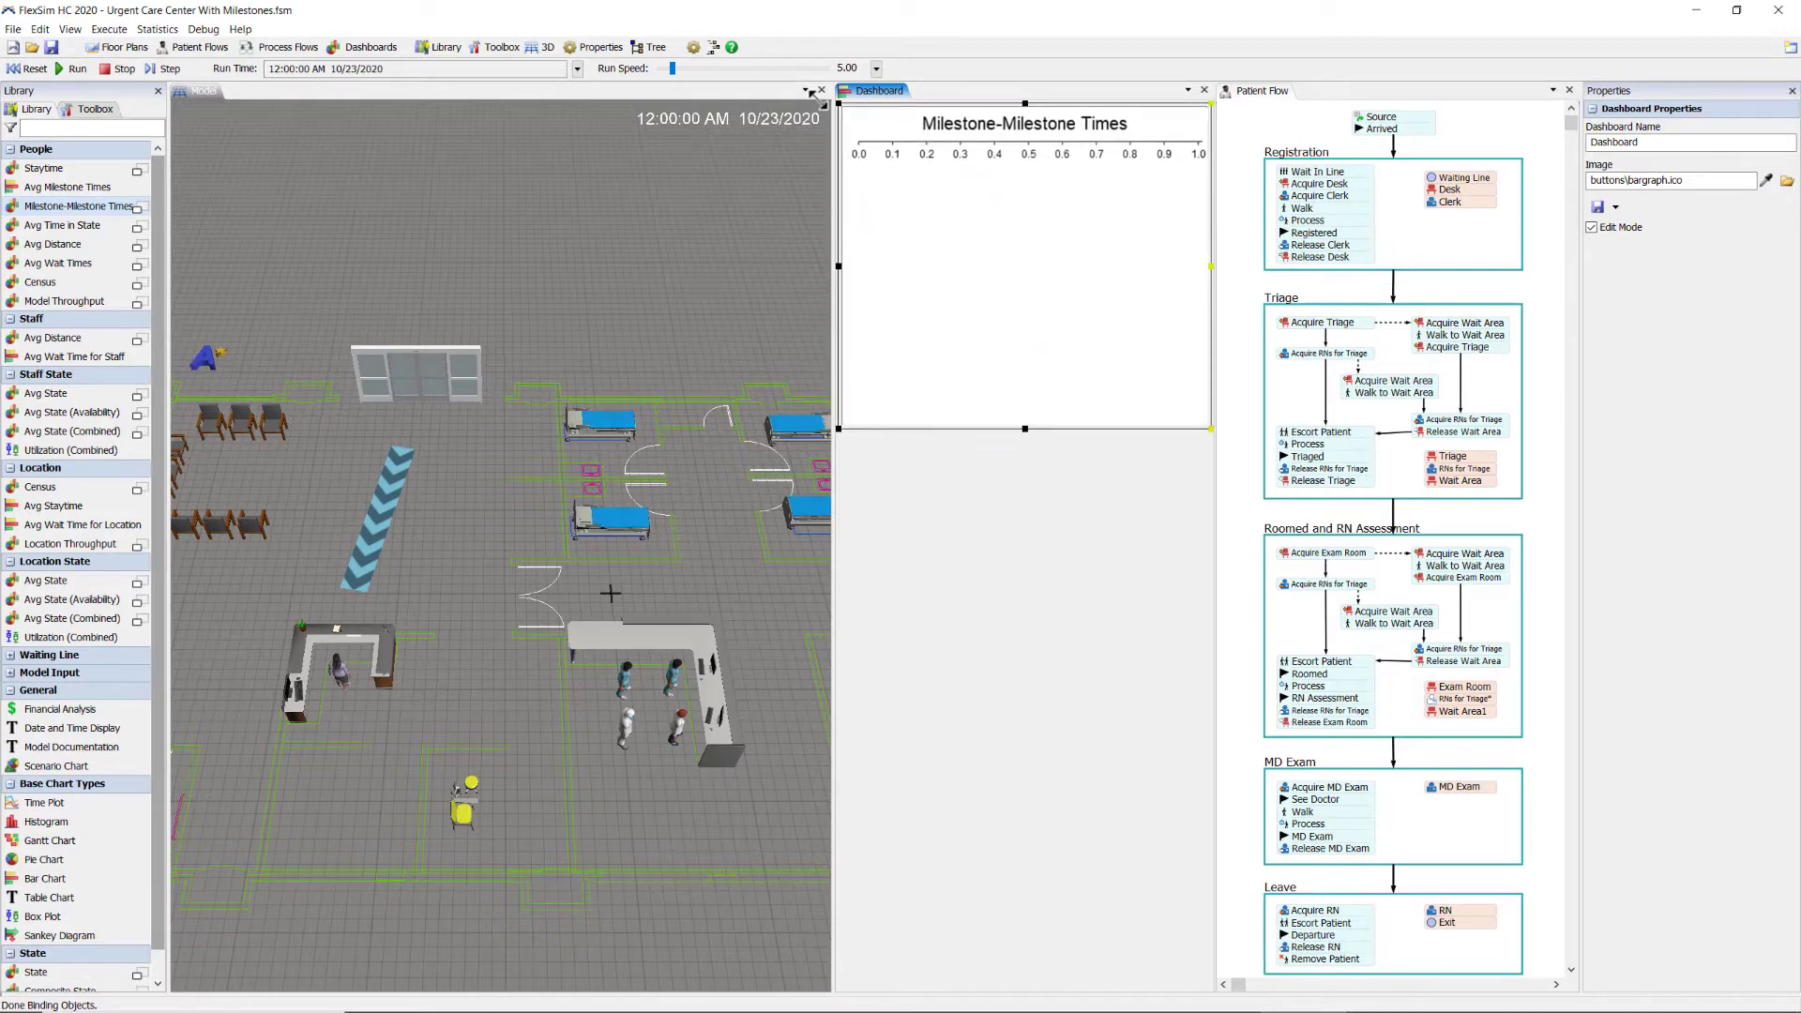
Reset and run the model at a slowed run speed so the bars fill in
{"action": "left_click", "coordinate": [786, 184]}
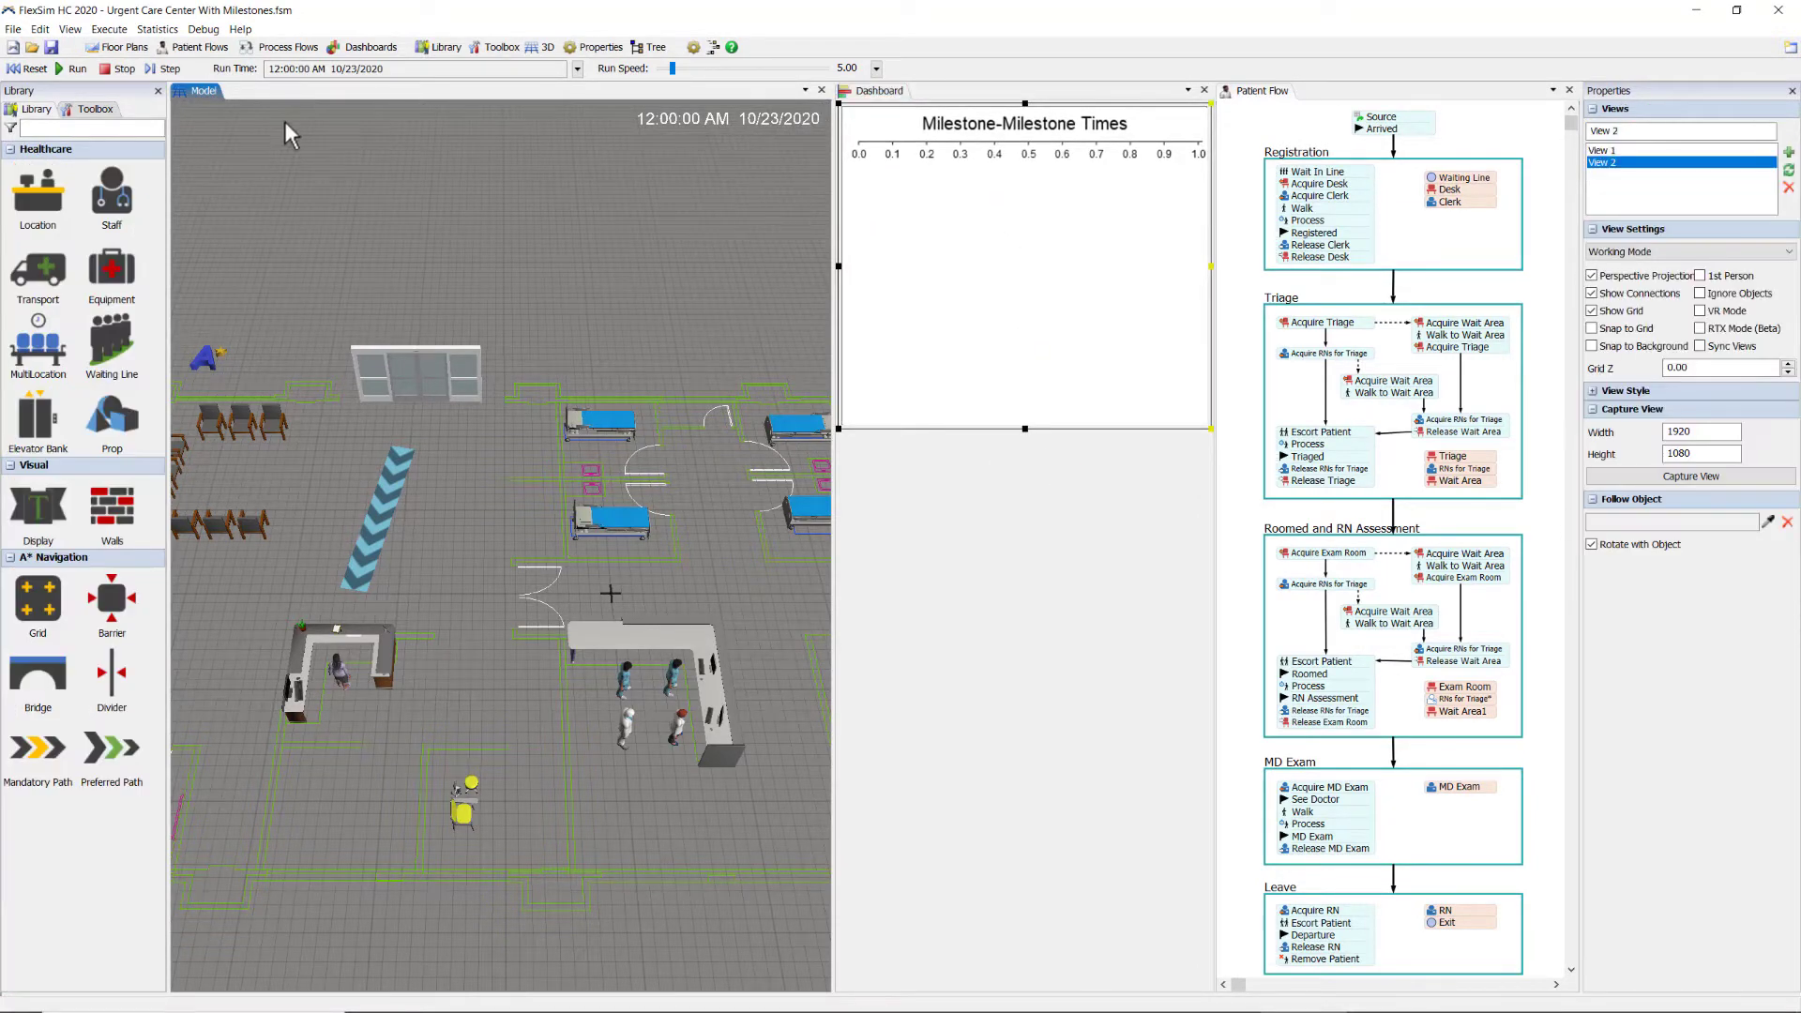
{"action": "left_click", "coordinate": [28, 70]}
{"action": "left_click", "coordinate": [75, 69]}
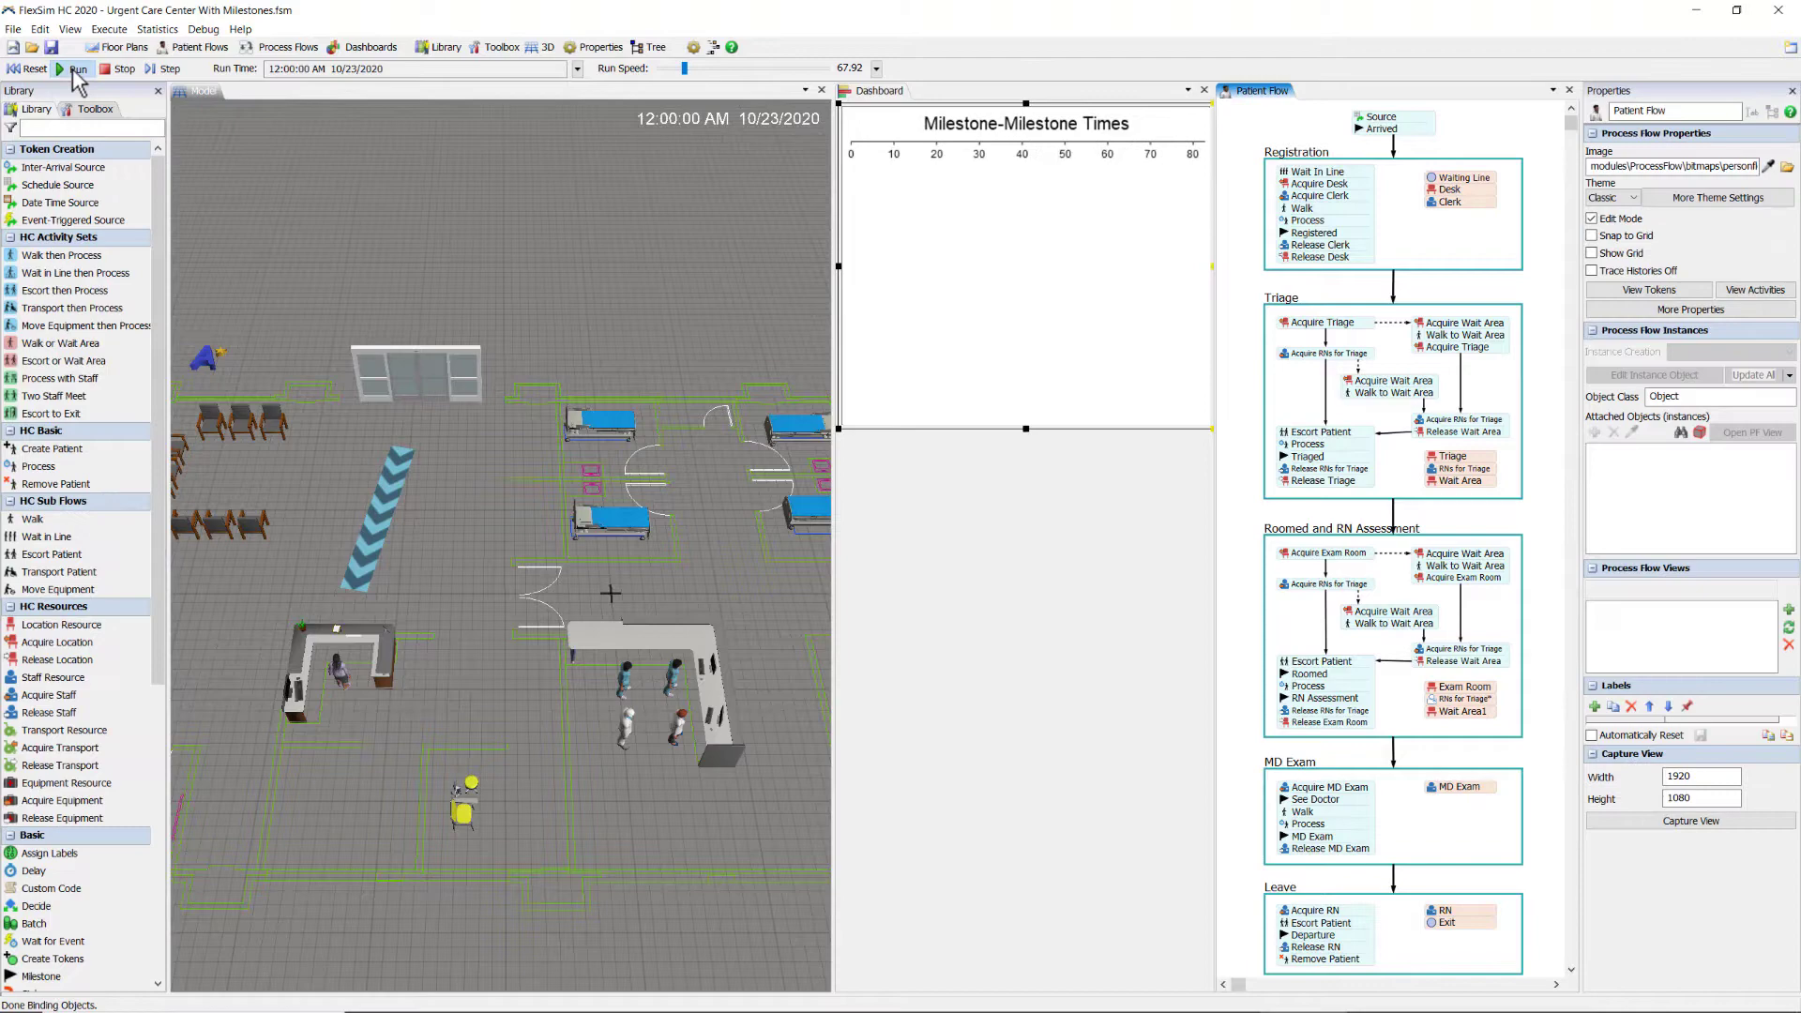
{"action": "left_click_drag", "start_coordinate": [713, 78], "coordinate": [724, 86]}
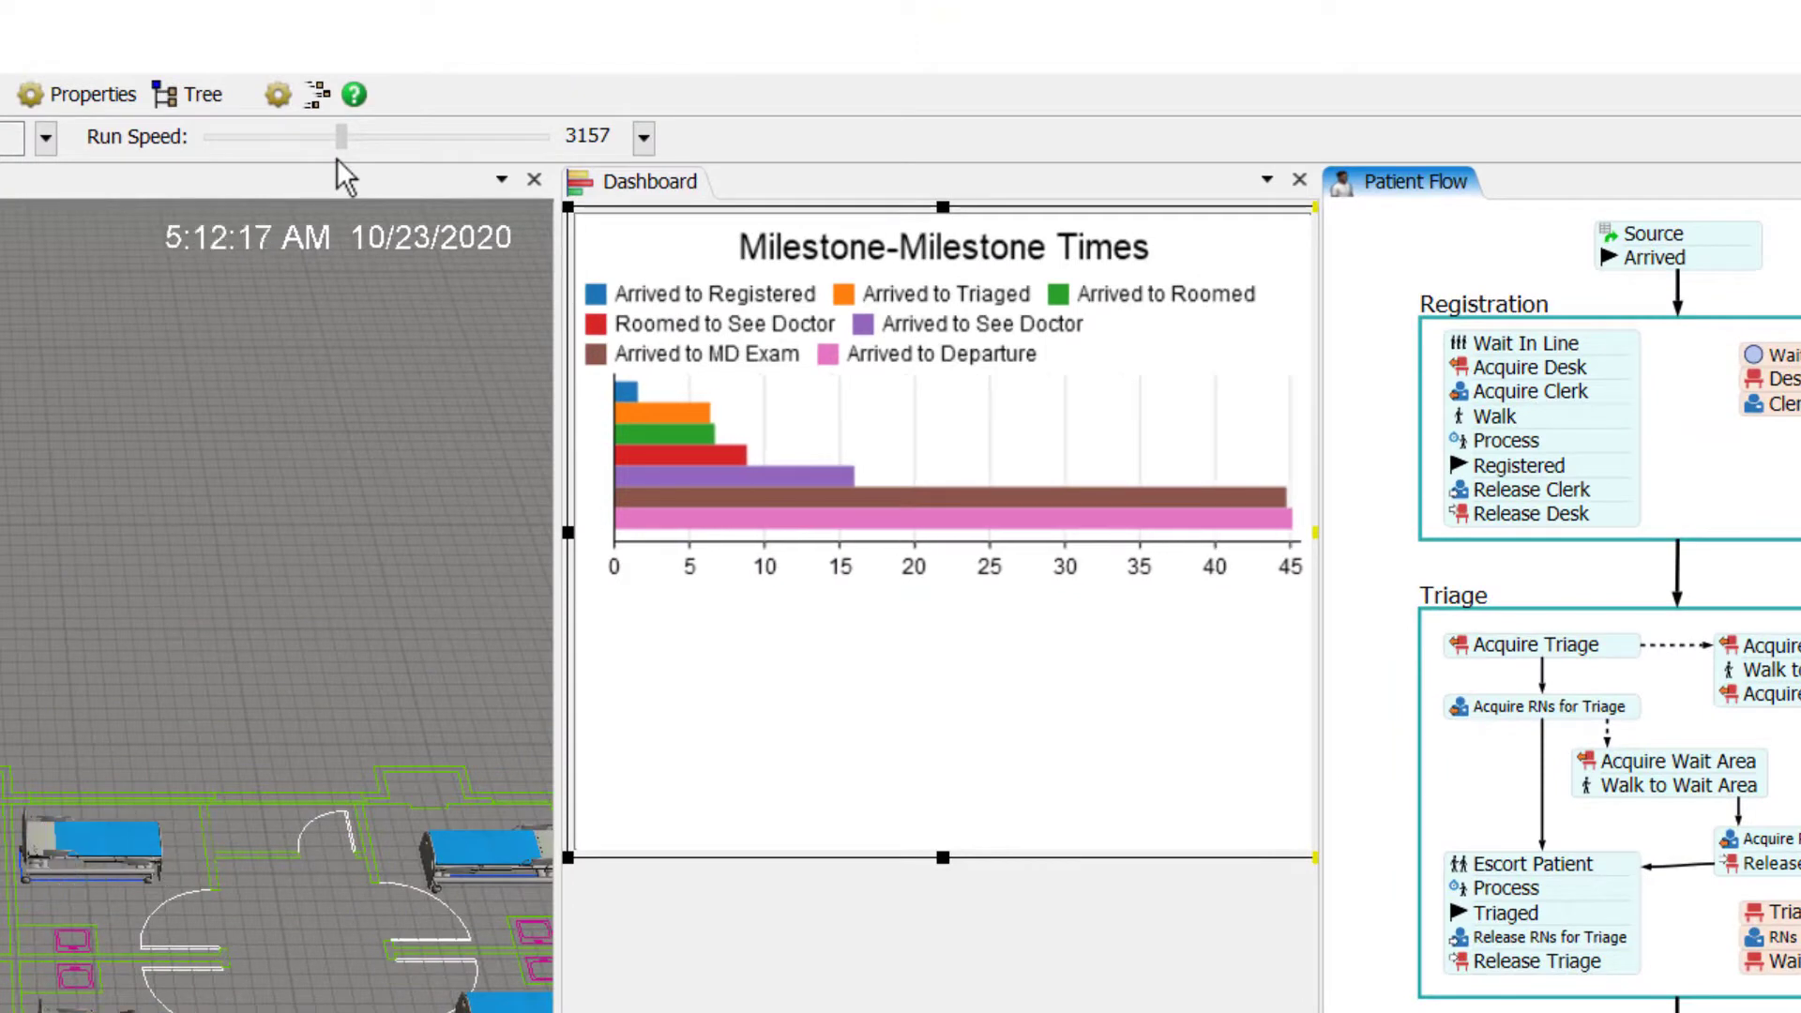
{"action": "left_click_drag", "start_coordinate": [336, 159], "coordinate": [329, 160]}
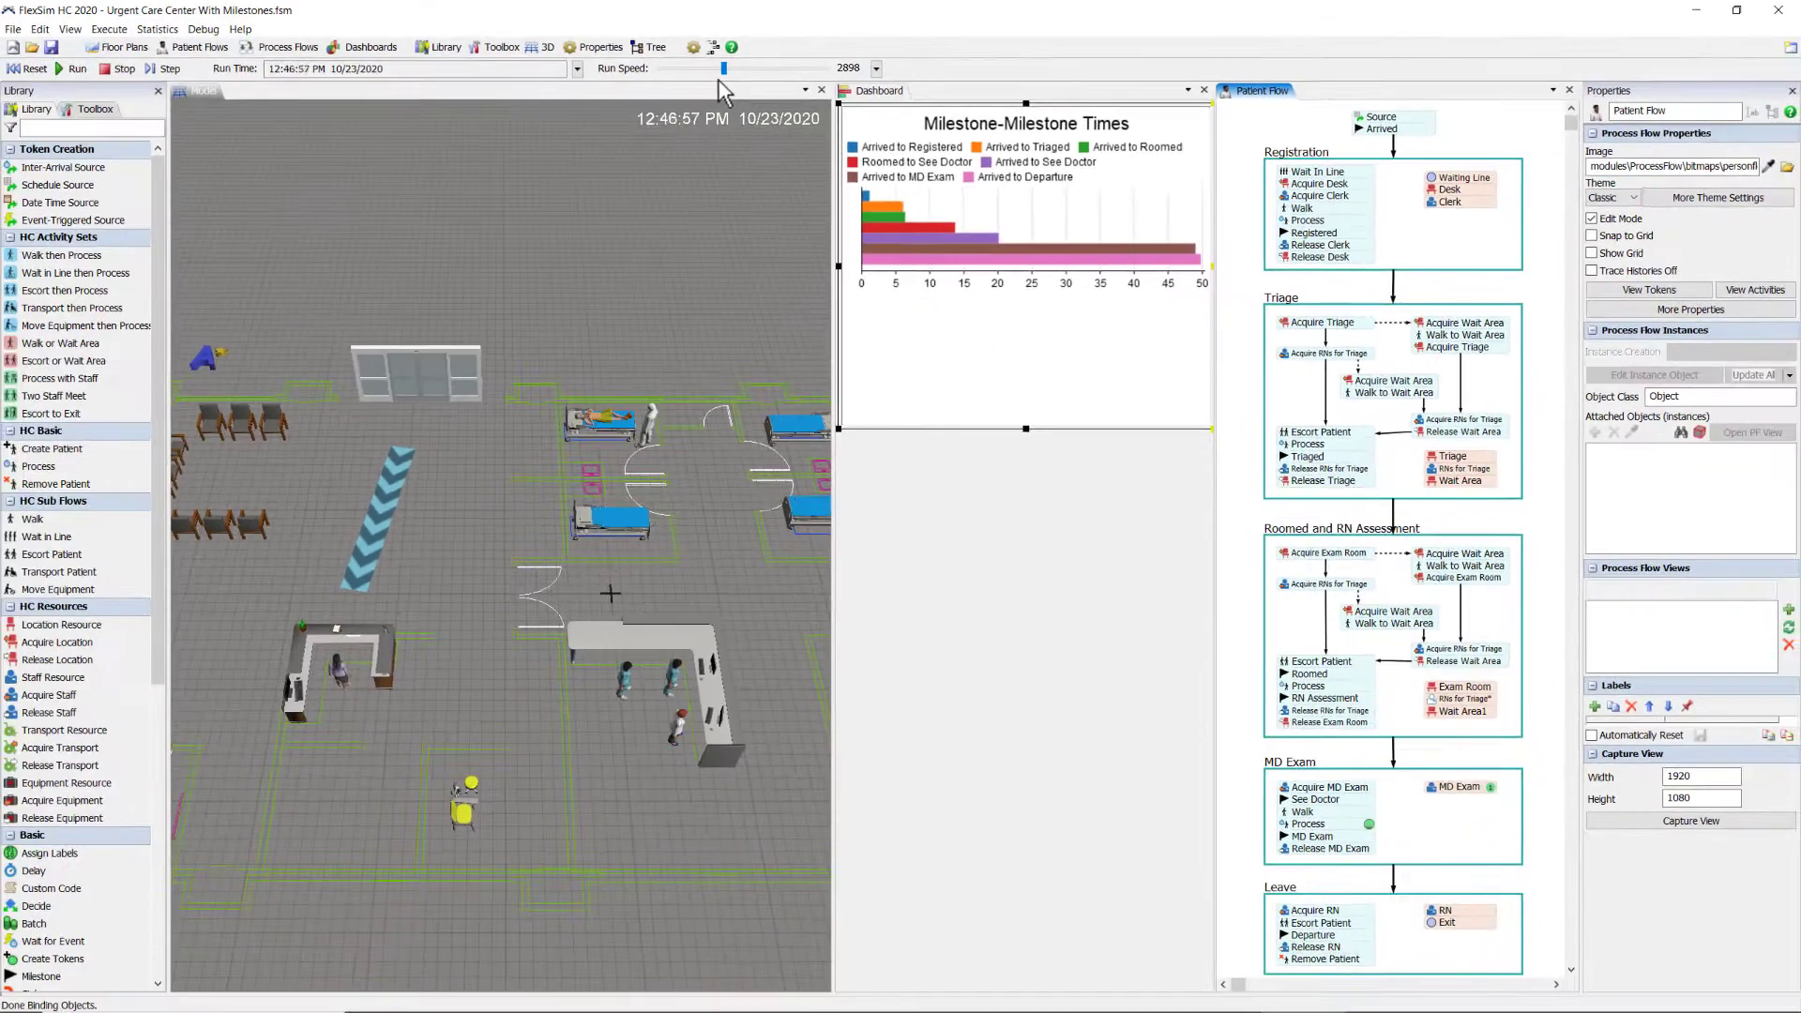
Reset the model, shorten the bar chart, and add a milestone box plot measured in Minutes
{"action": "left_click", "coordinate": [28, 68]}
{"action": "left_click_drag", "start_coordinate": [1026, 428], "coordinate": [1031, 351]}
{"action": "left_click", "coordinate": [117, 202]}
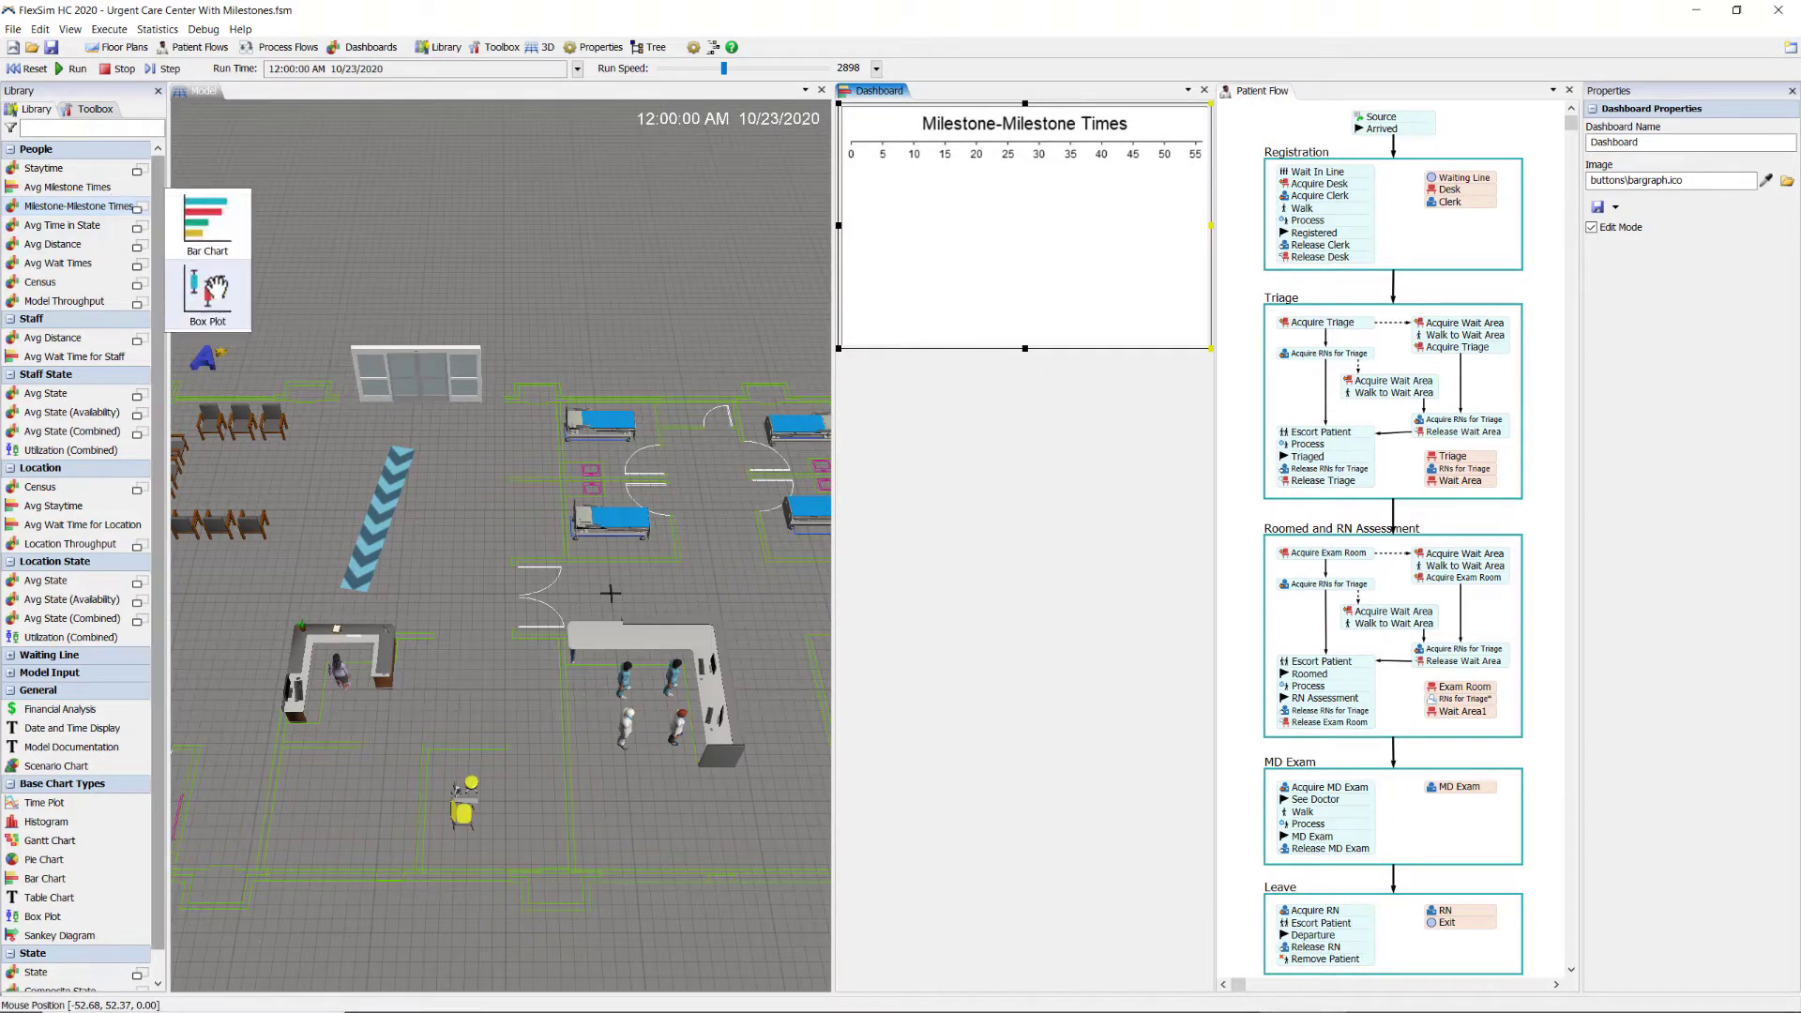
{"action": "left_click", "coordinate": [216, 288]}
{"action": "left_click_drag", "start_coordinate": [228, 293], "coordinate": [838, 364]}
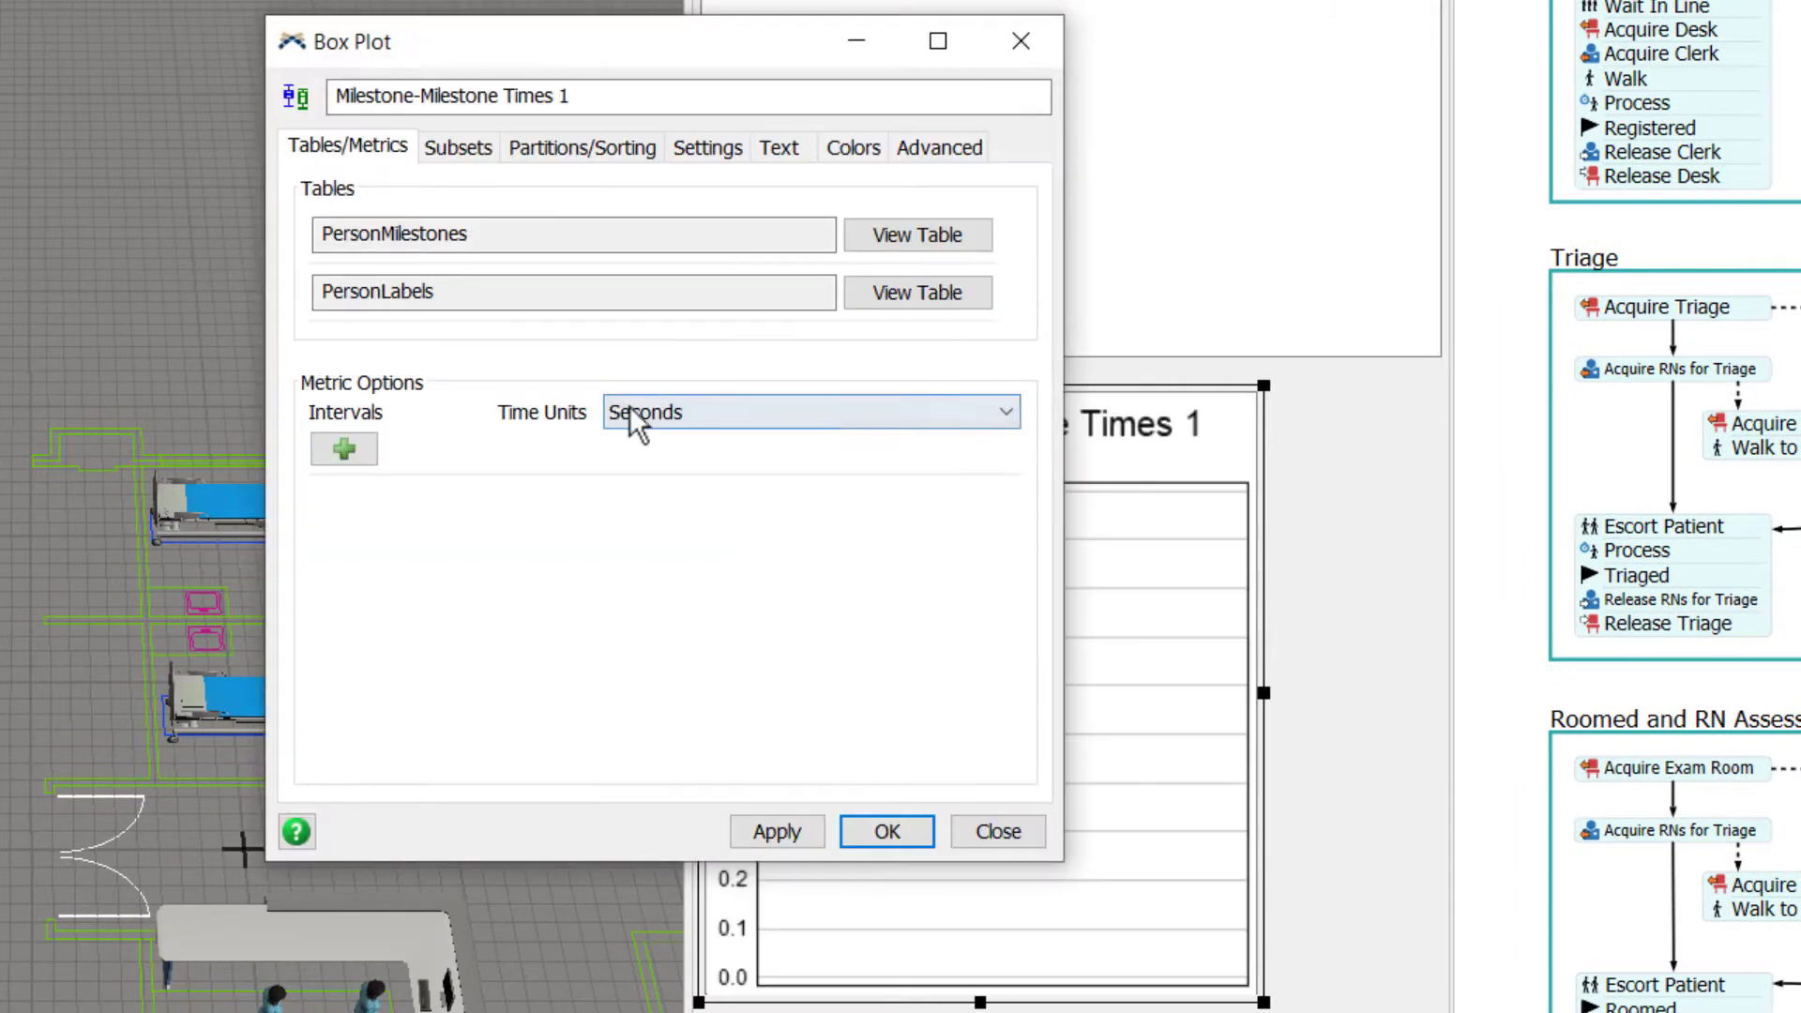
{"action": "left_click", "coordinate": [633, 417]}
{"action": "left_click", "coordinate": [650, 467]}
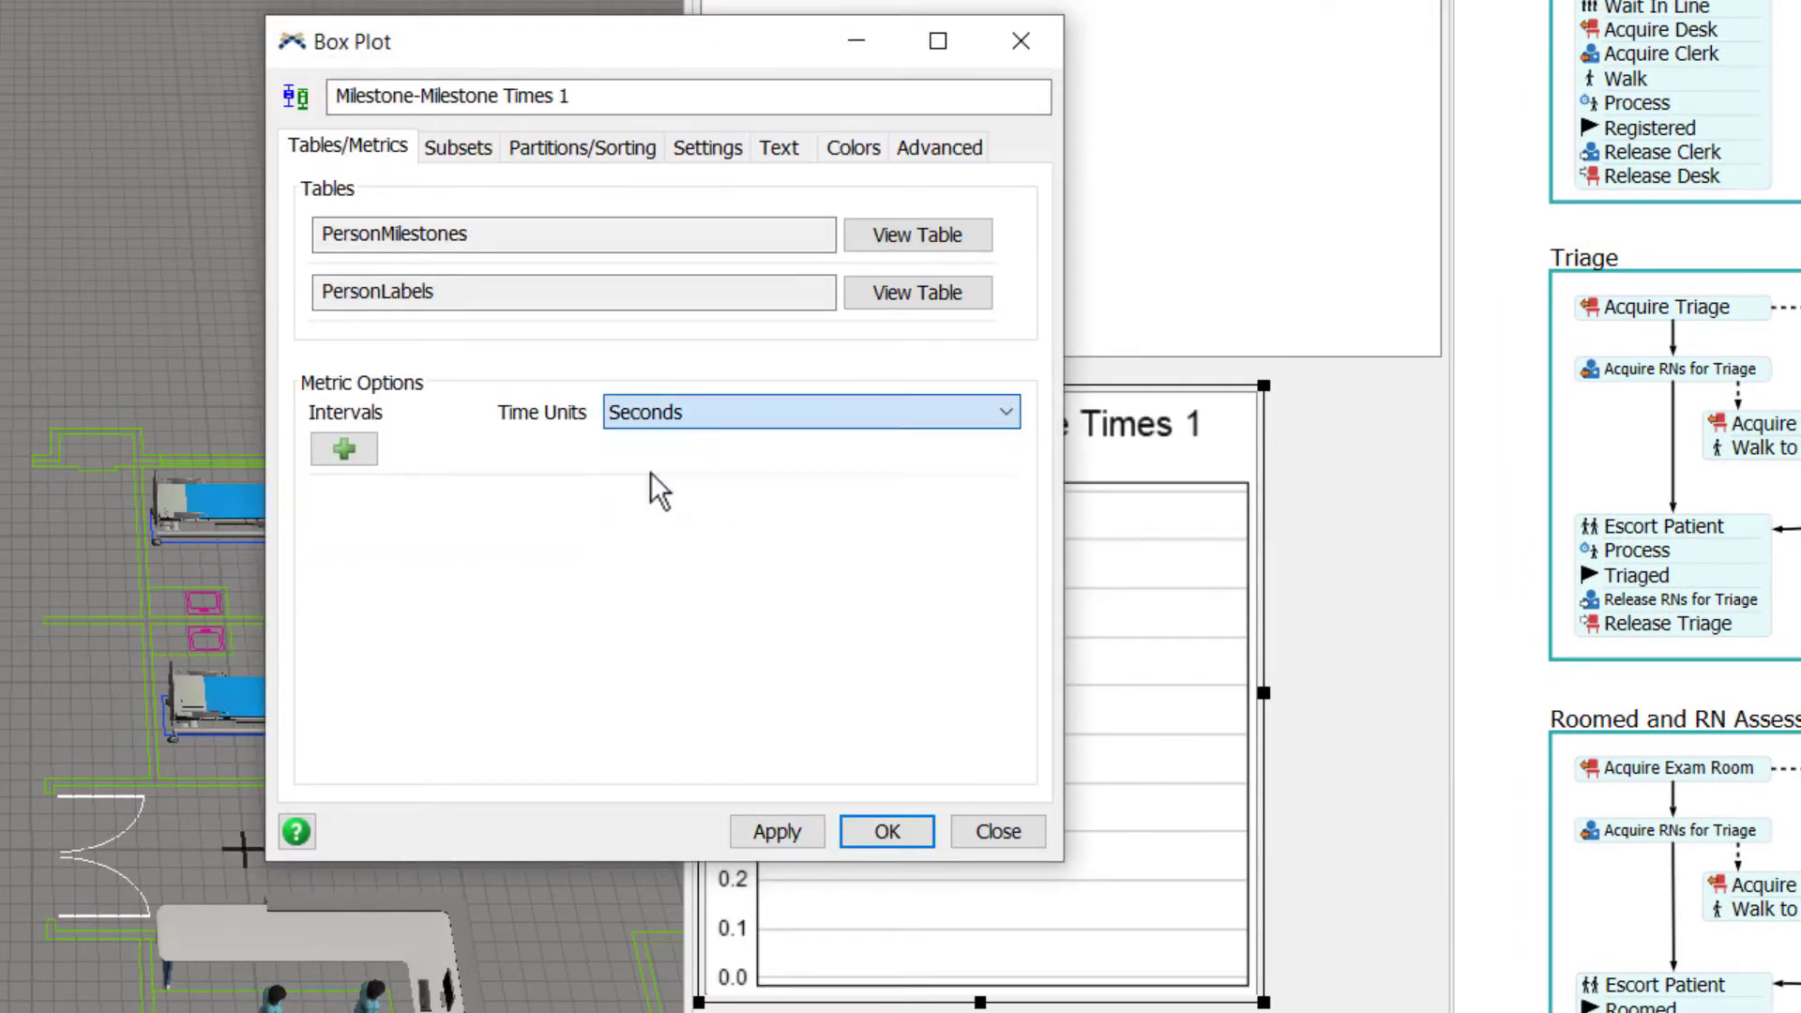
Add a D2D interval from Arrived to See Doctor
{"action": "left_click", "coordinate": [351, 446]}
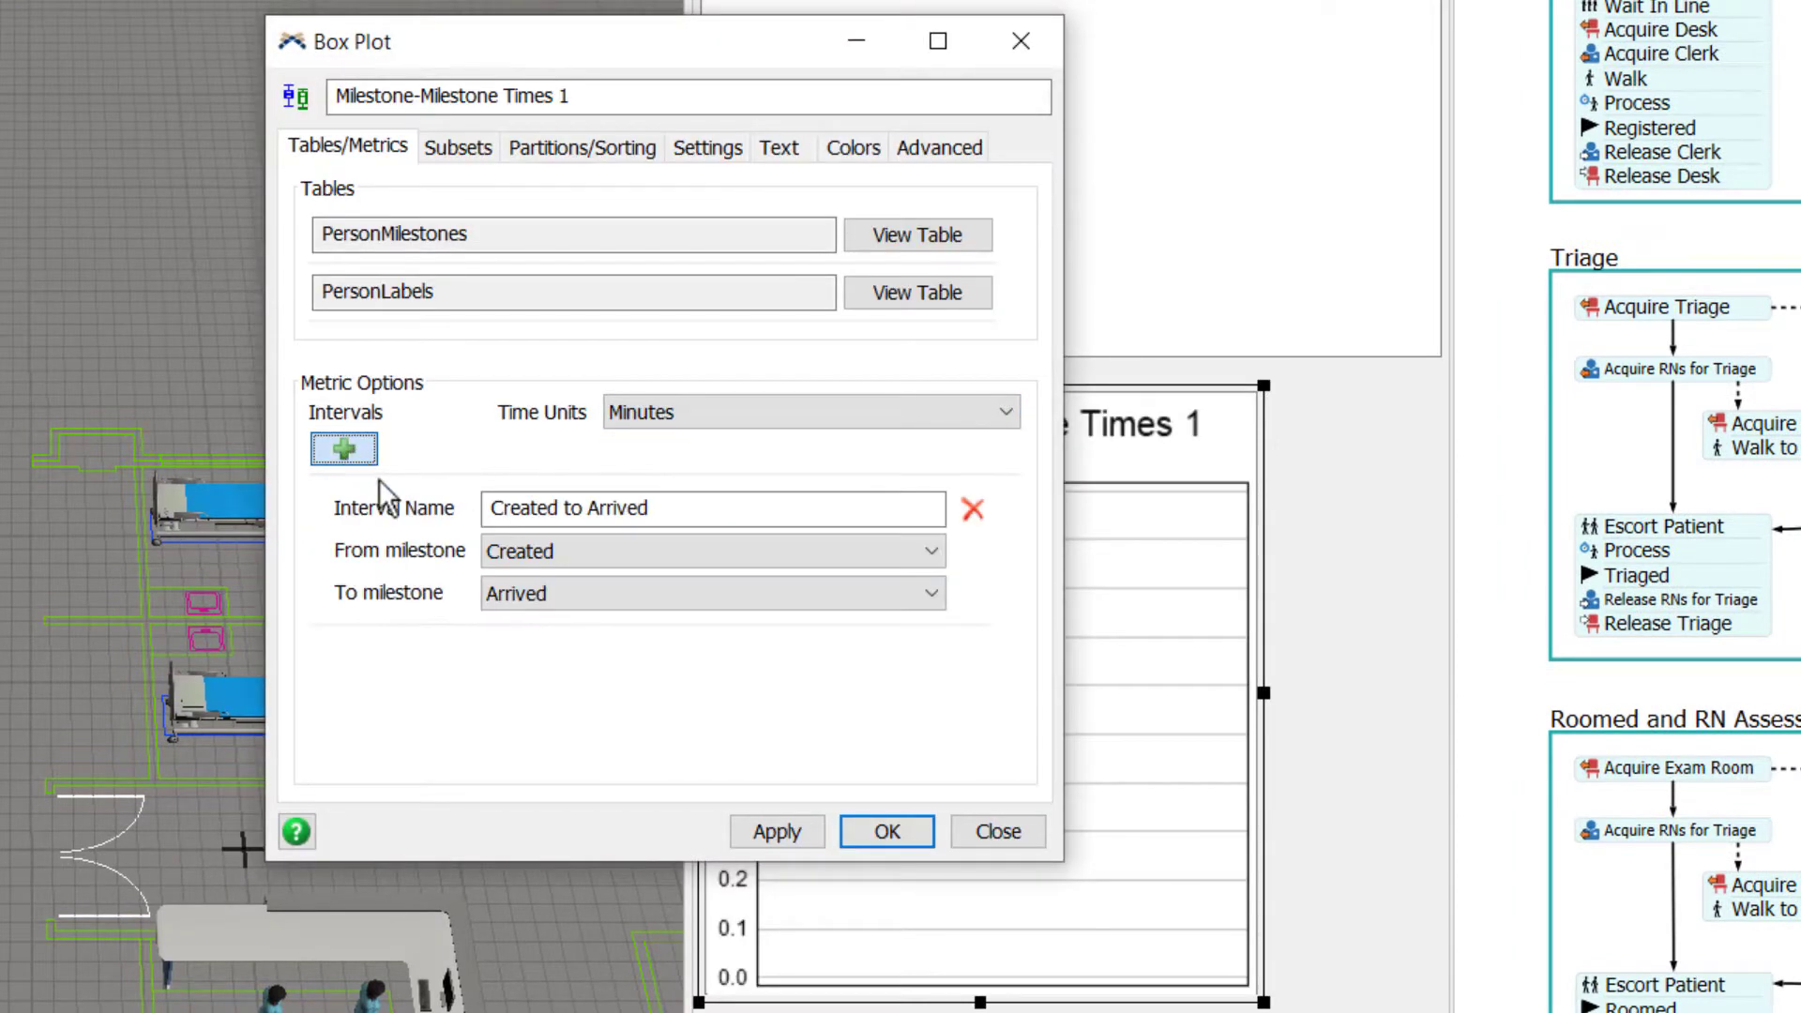
{"action": "left_click", "coordinate": [651, 553]}
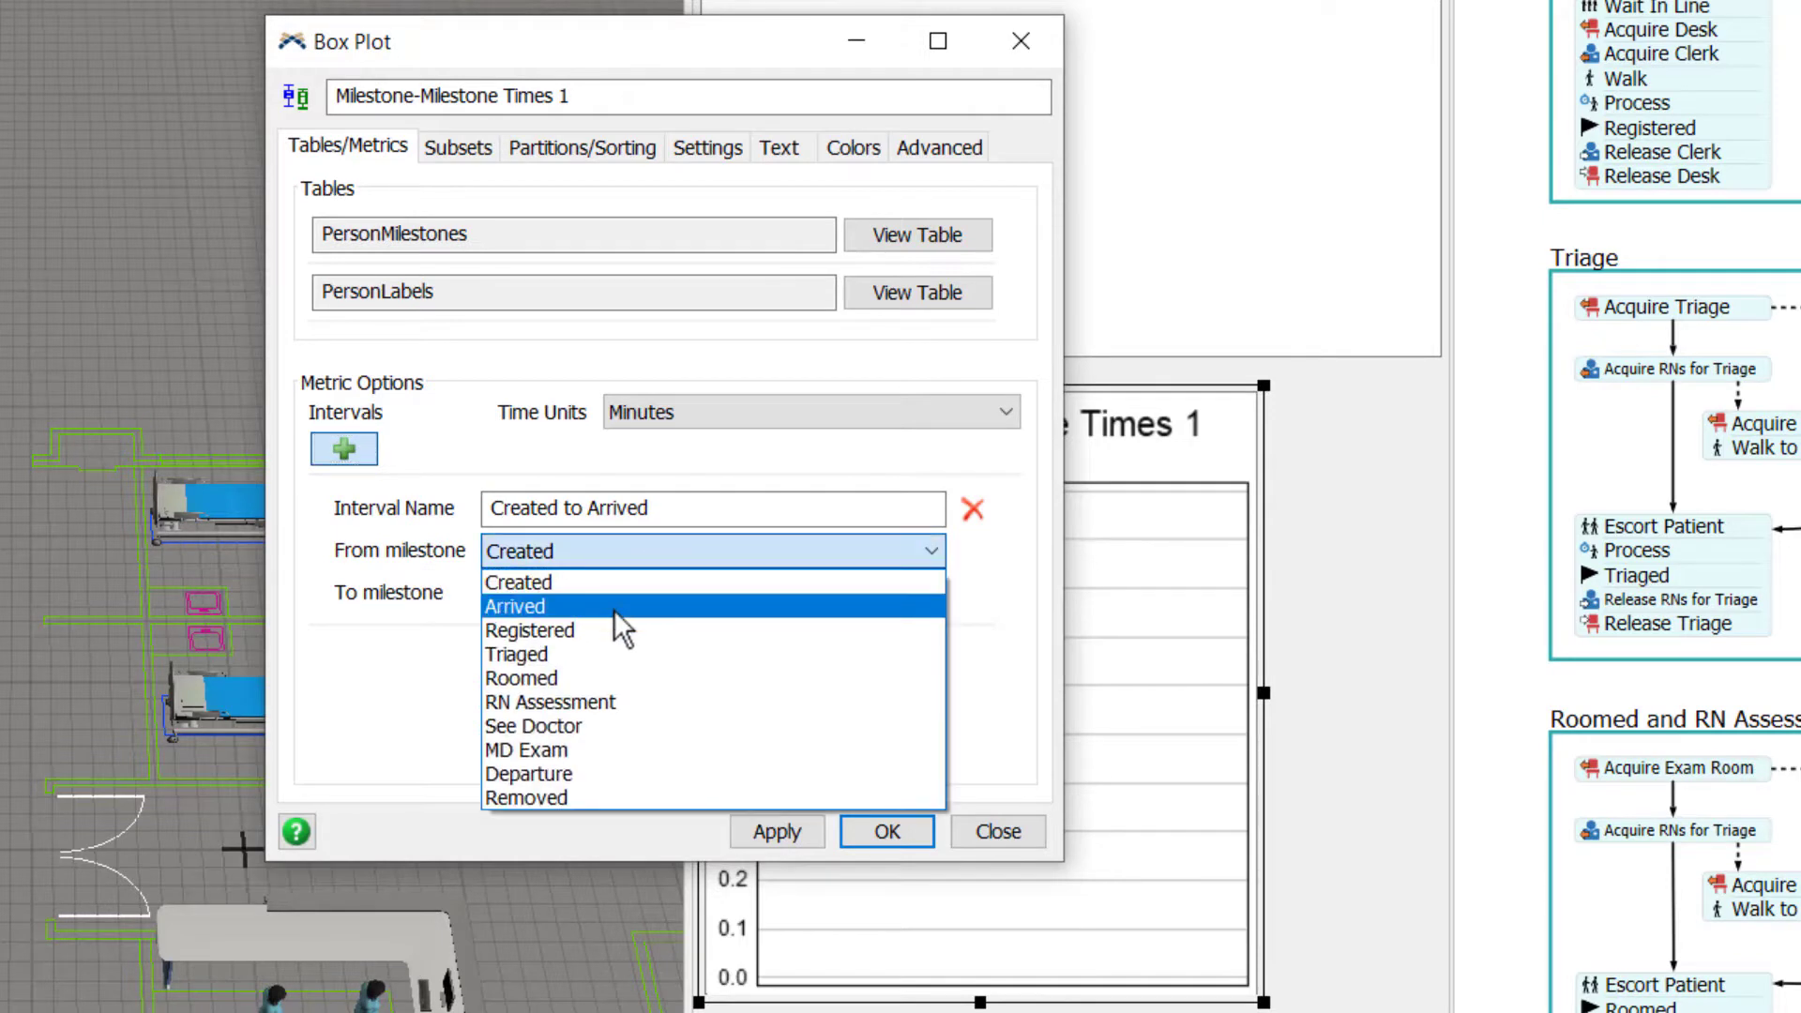
{"action": "left_click", "coordinate": [614, 610]}
{"action": "left_click", "coordinate": [614, 594]}
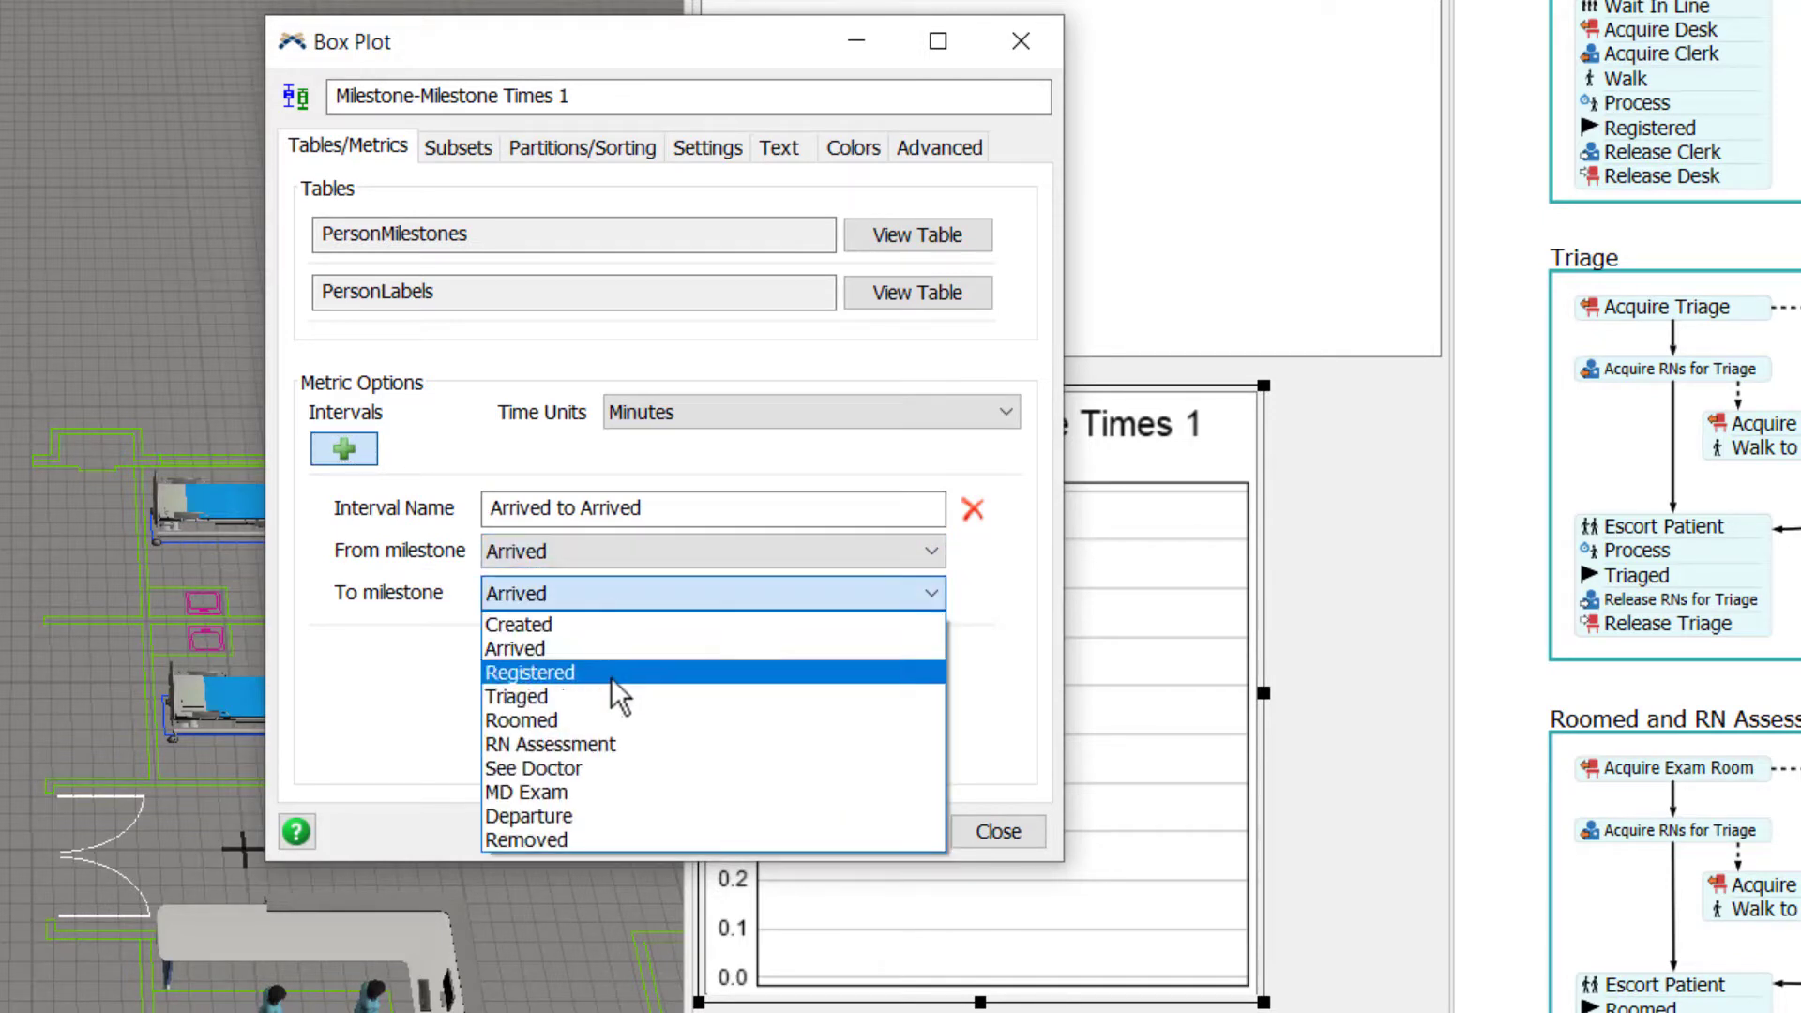
{"action": "left_click", "coordinate": [592, 762]}
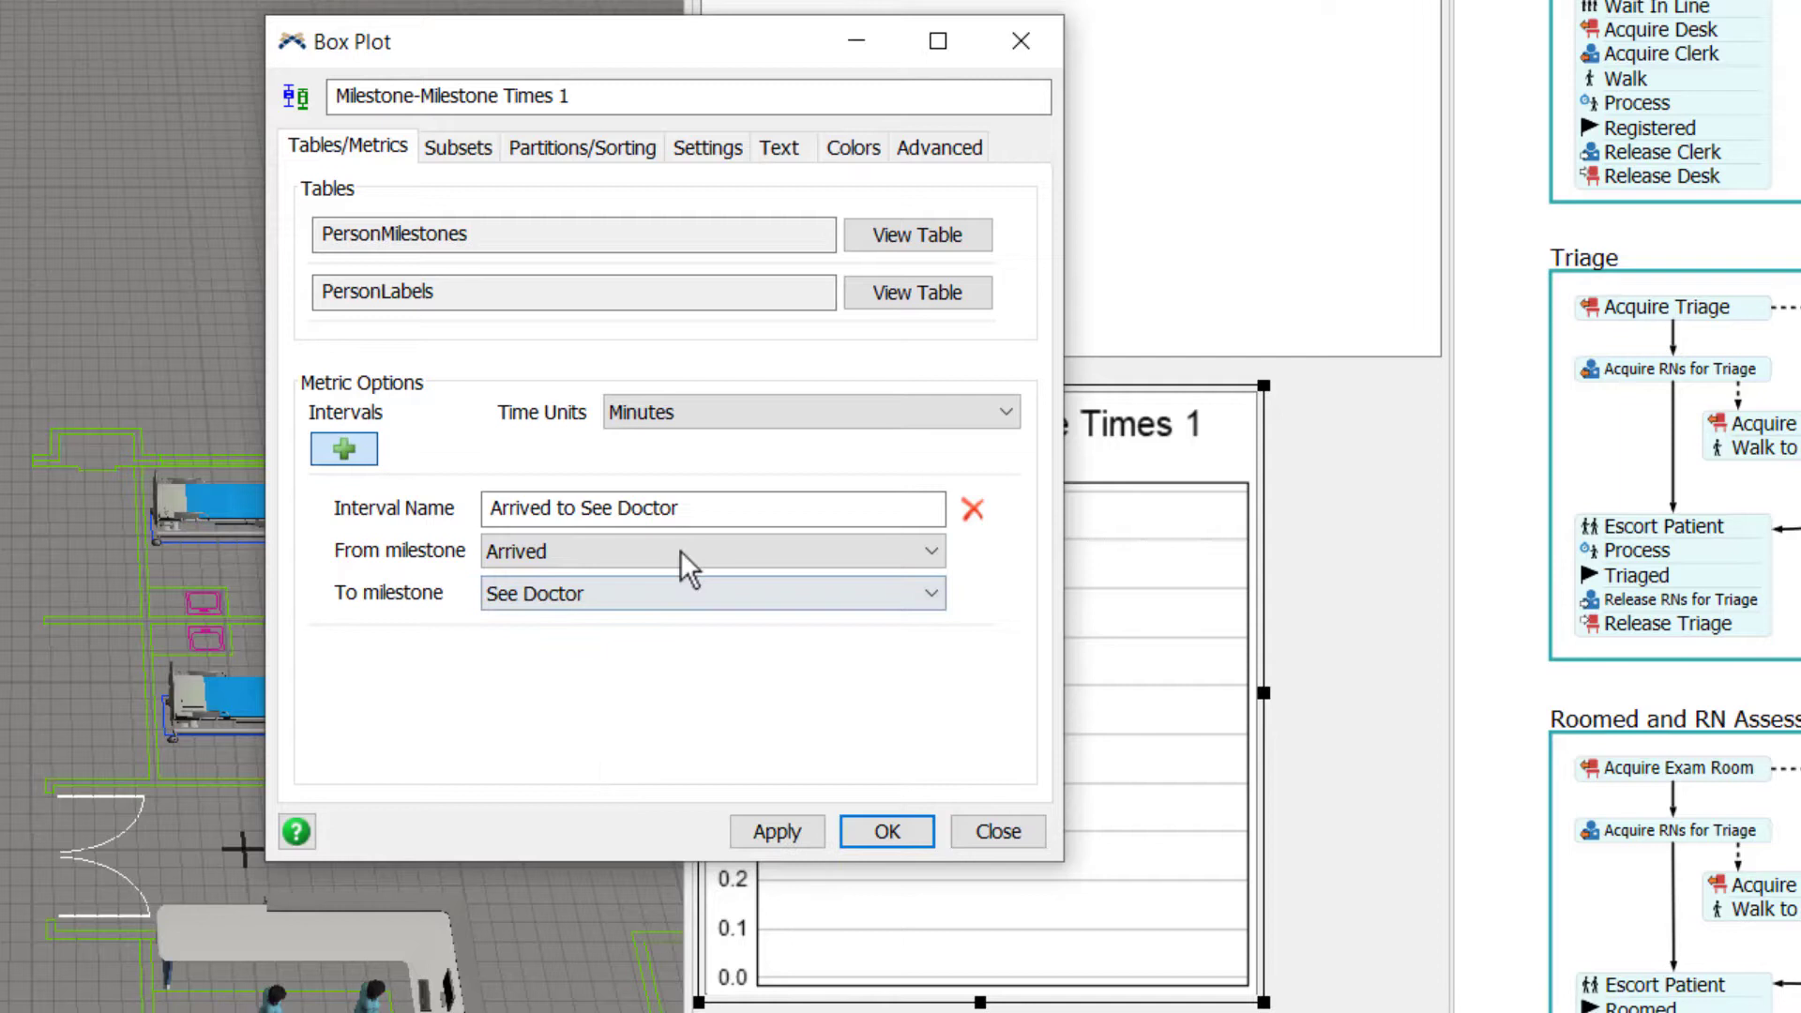
{"action": "left_click", "coordinate": [699, 507]}
{"action": "key", "text": "ctrl+a"}
{"action": "type", "text": "D"}
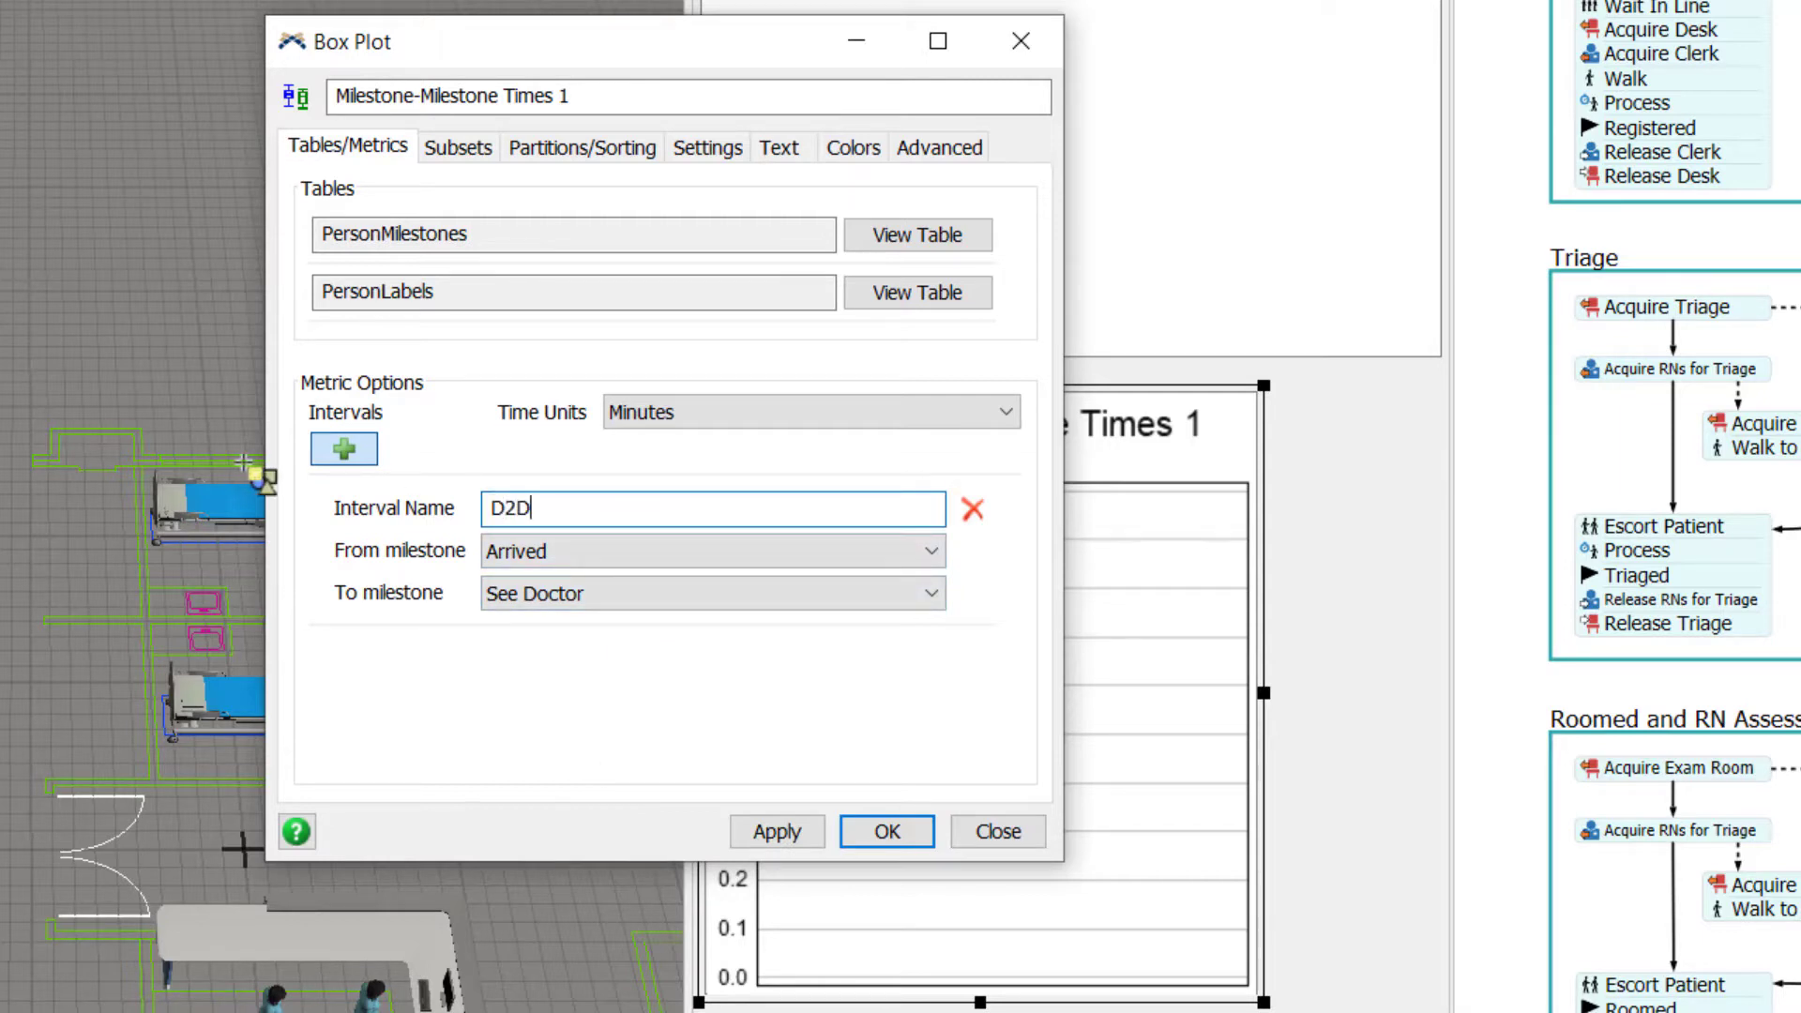
Add a LOS interval from Arrived to Departure and confirm the box plot
{"action": "left_click", "coordinate": [347, 452]}
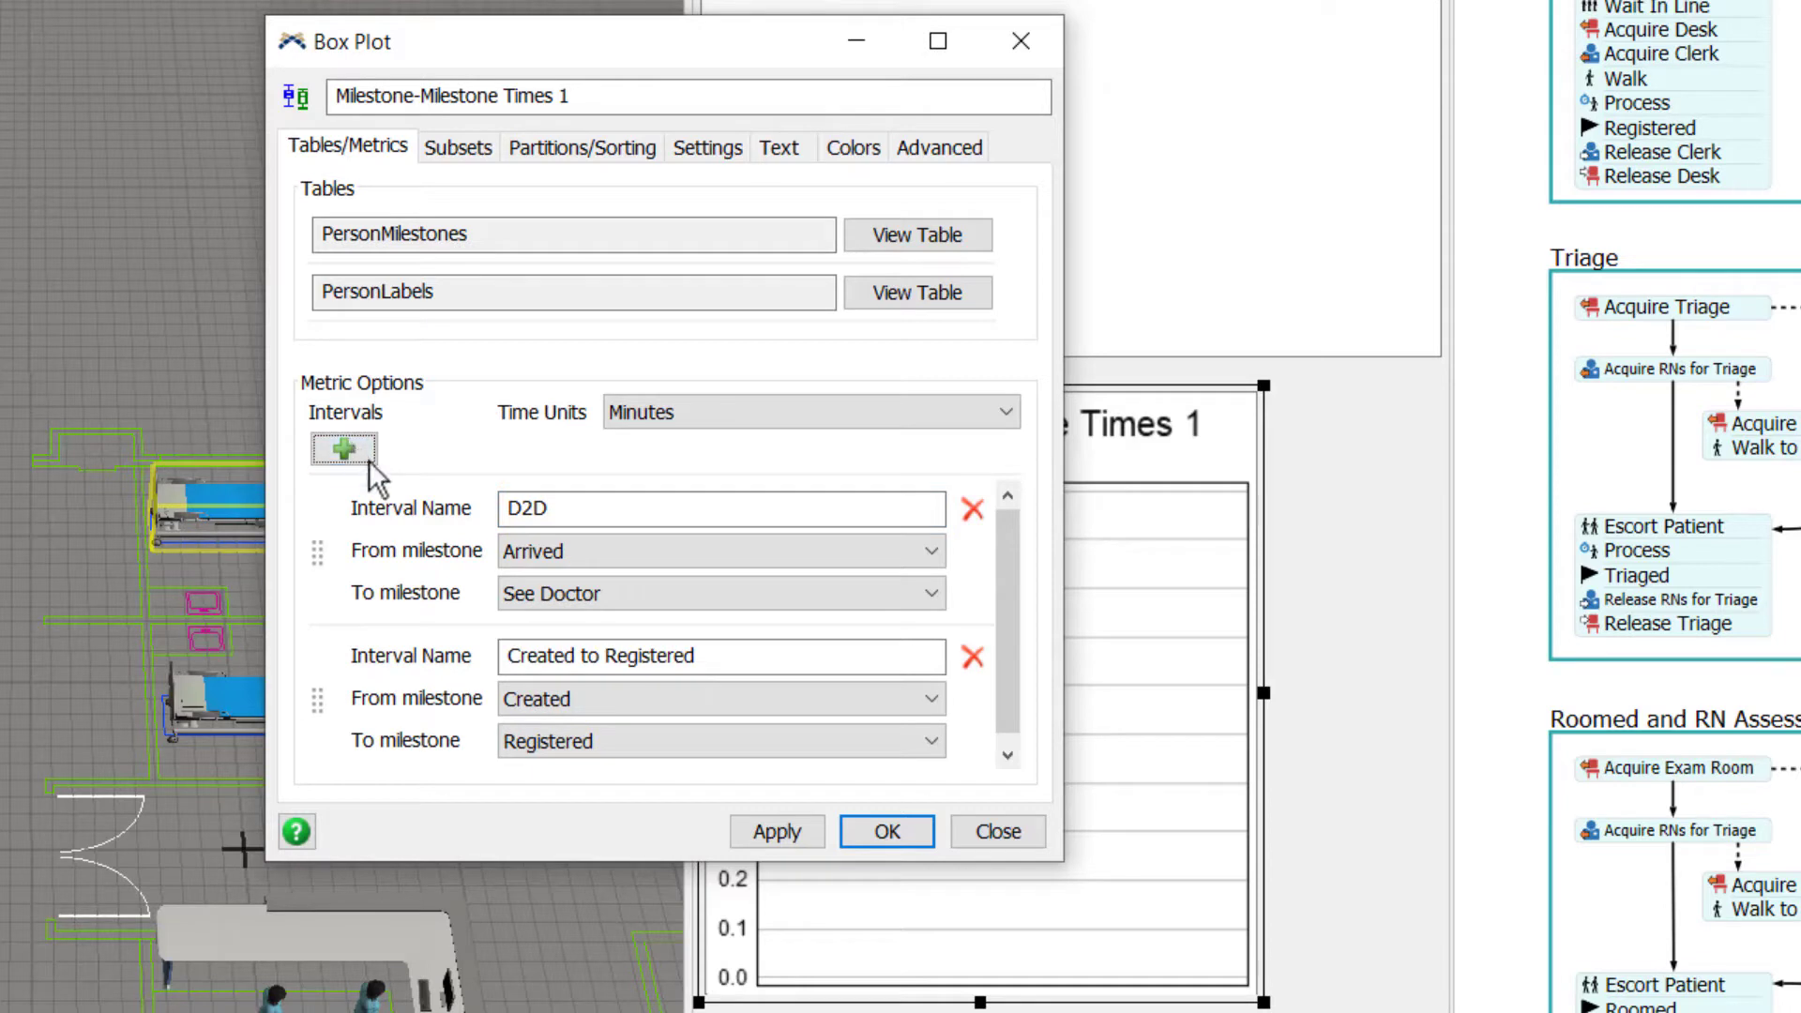
{"action": "left_click", "coordinate": [592, 705]}
{"action": "left_click", "coordinate": [565, 748]}
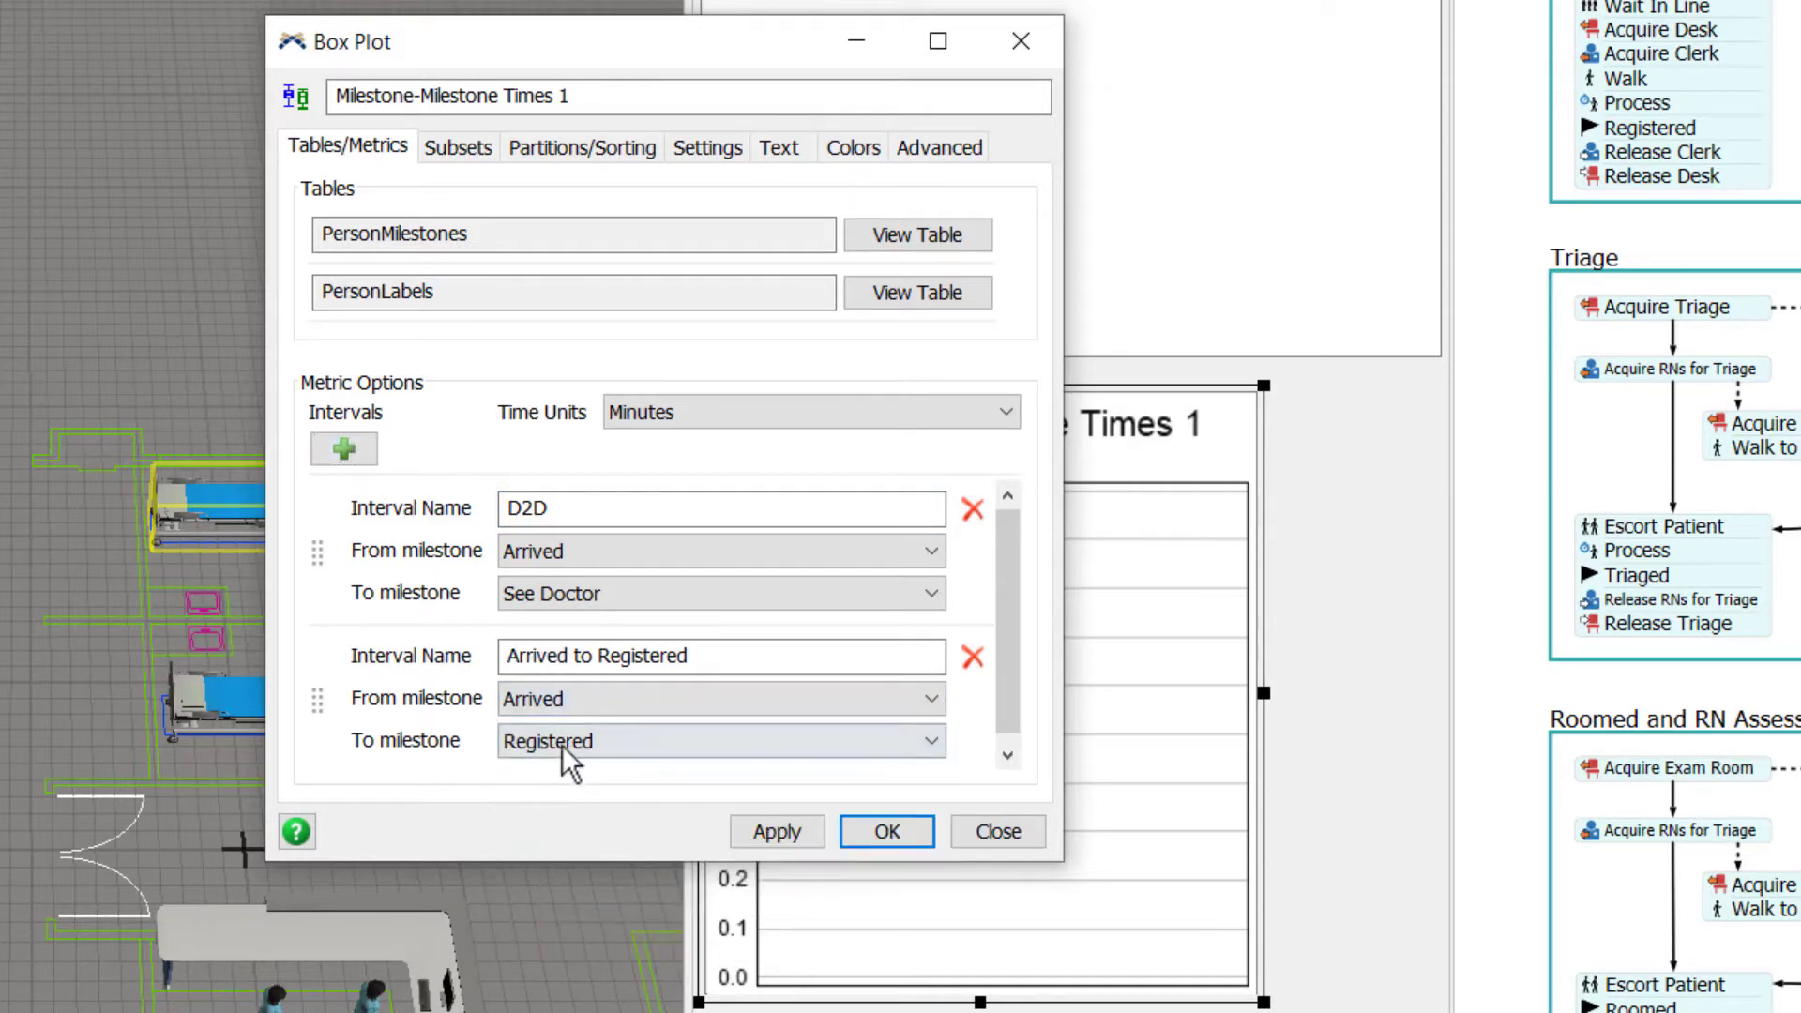
{"action": "left_click", "coordinate": [561, 748]}
{"action": "left_click", "coordinate": [581, 961]}
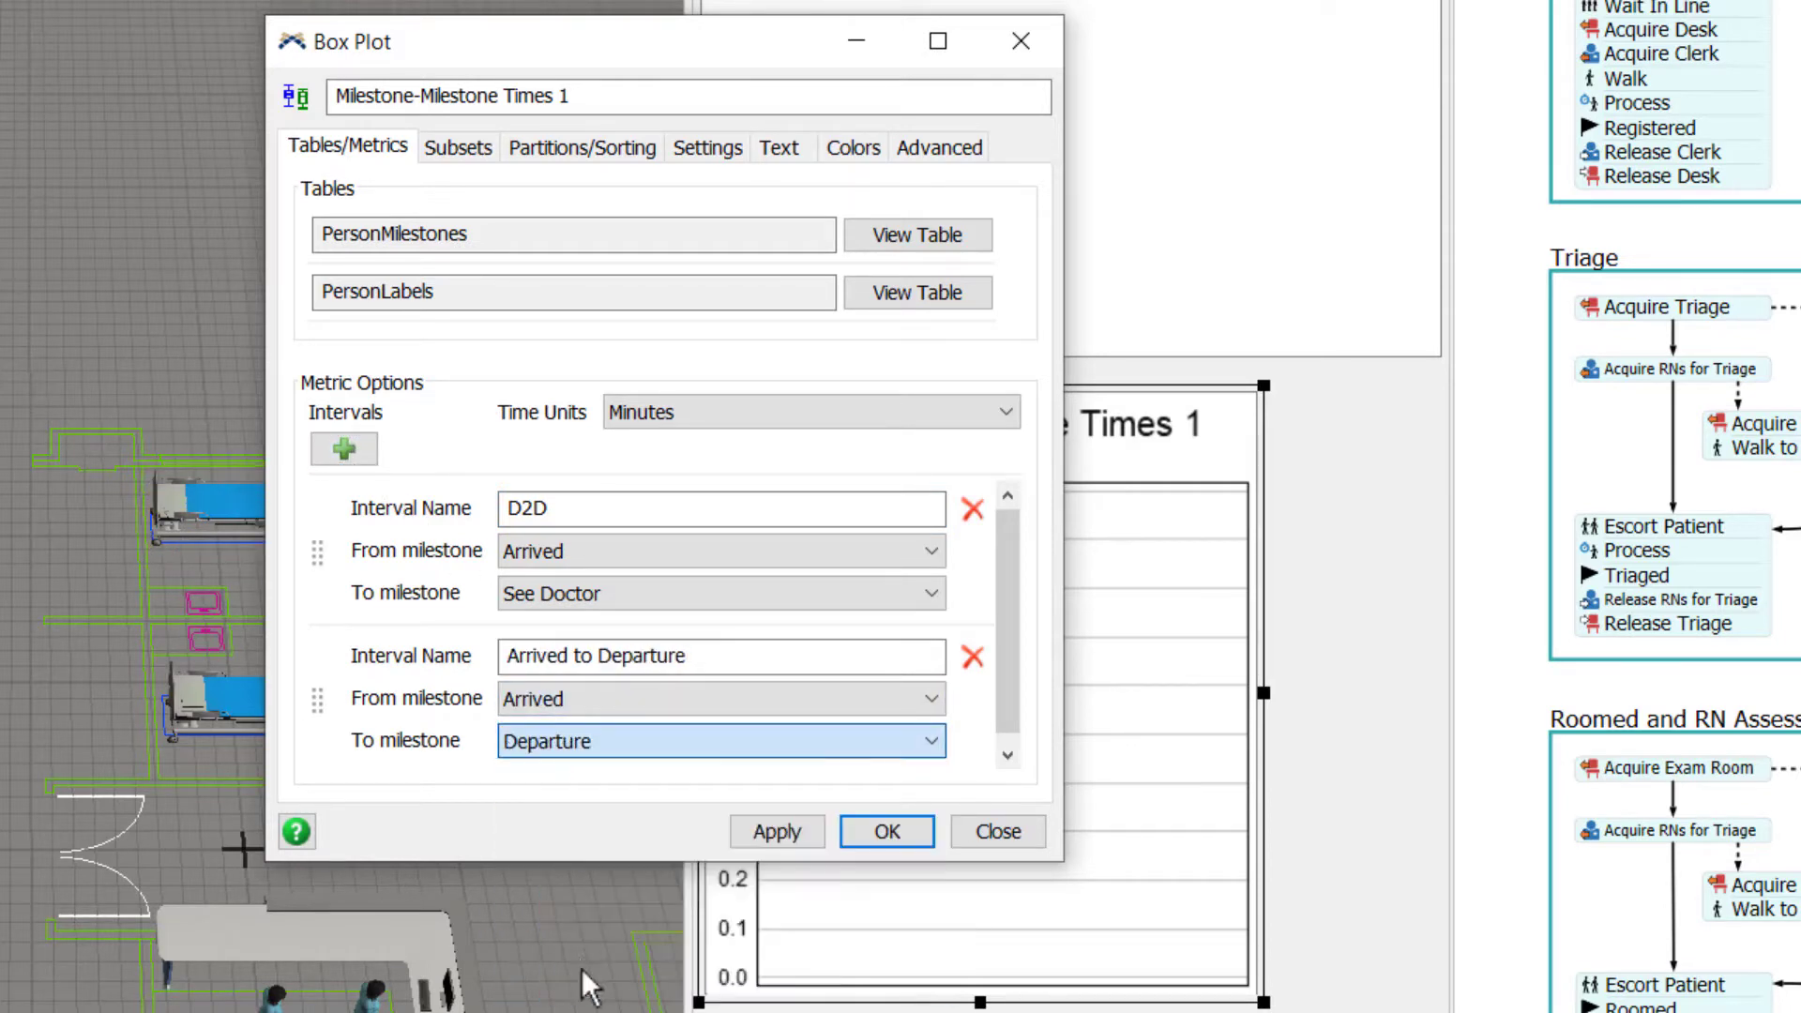
{"action": "left_click_drag", "start_coordinate": [728, 655], "coordinate": [304, 630]}
{"action": "type", "text": "L"}
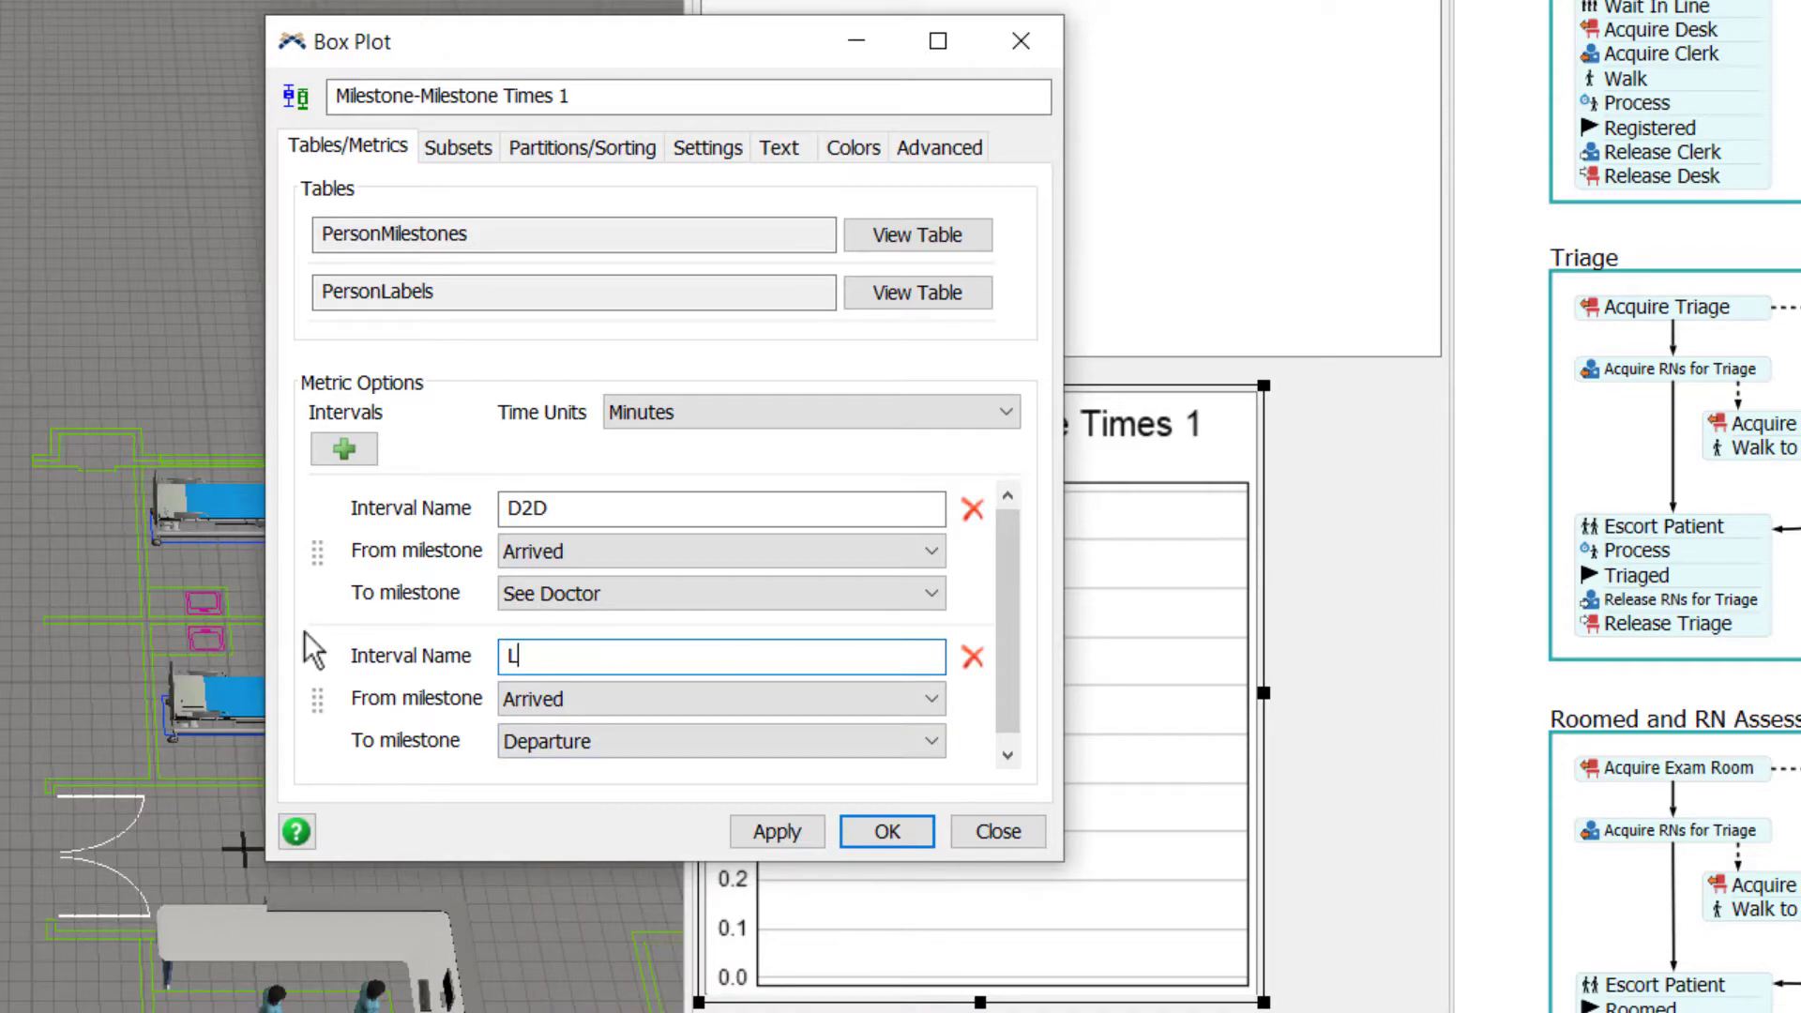
{"action": "type", "text": "OS"}
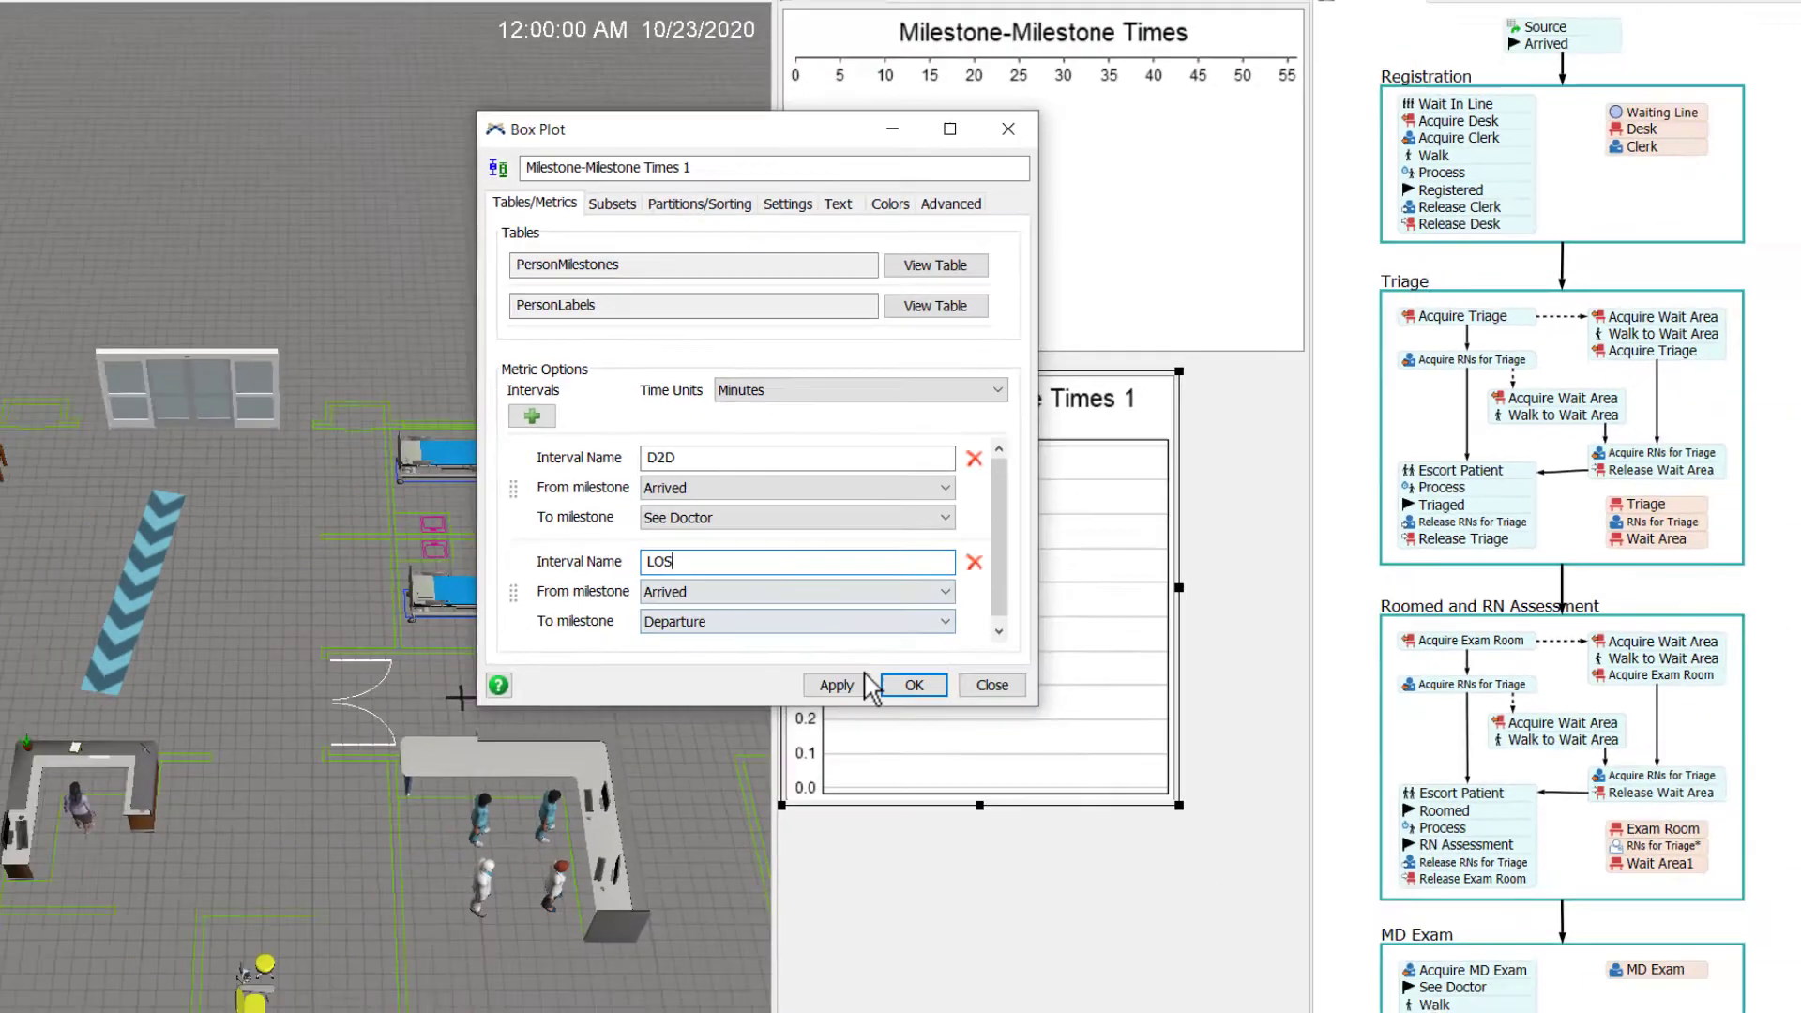
{"action": "left_click", "coordinate": [913, 684]}
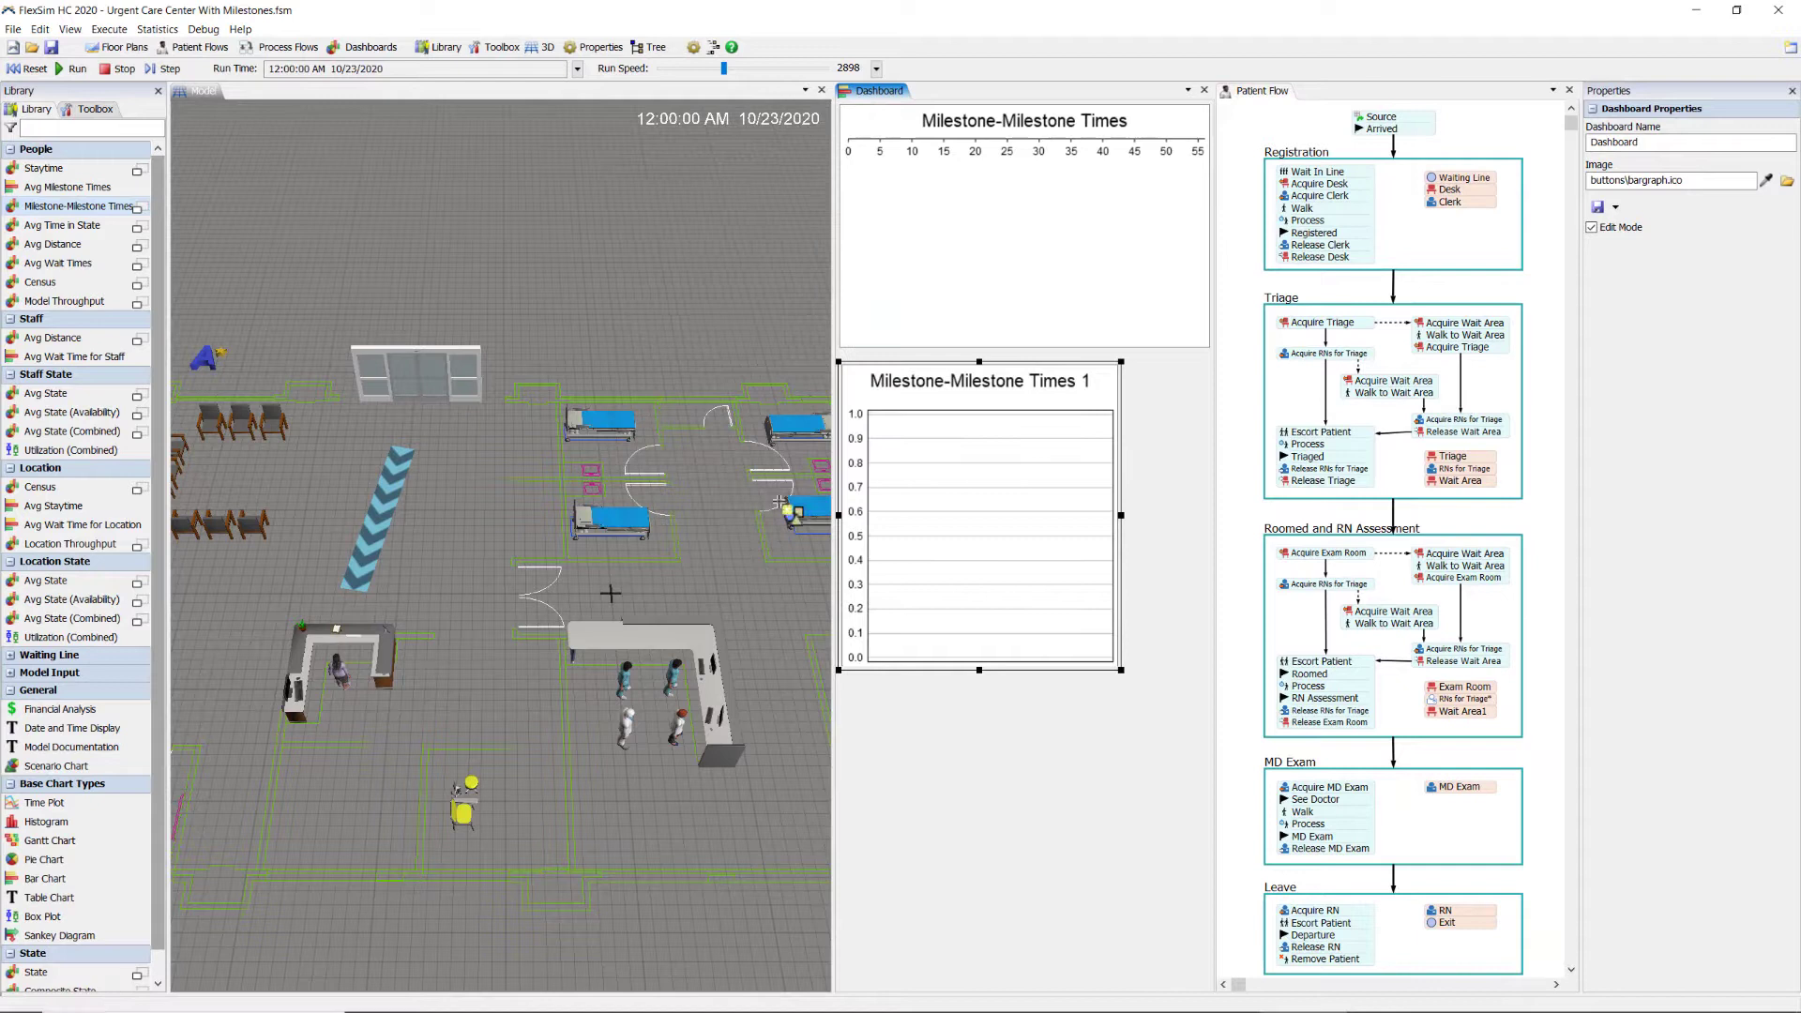
Run the model at a slower speed, then move the box plot up and make it wider and shorter
{"action": "left_click", "coordinate": [73, 69]}
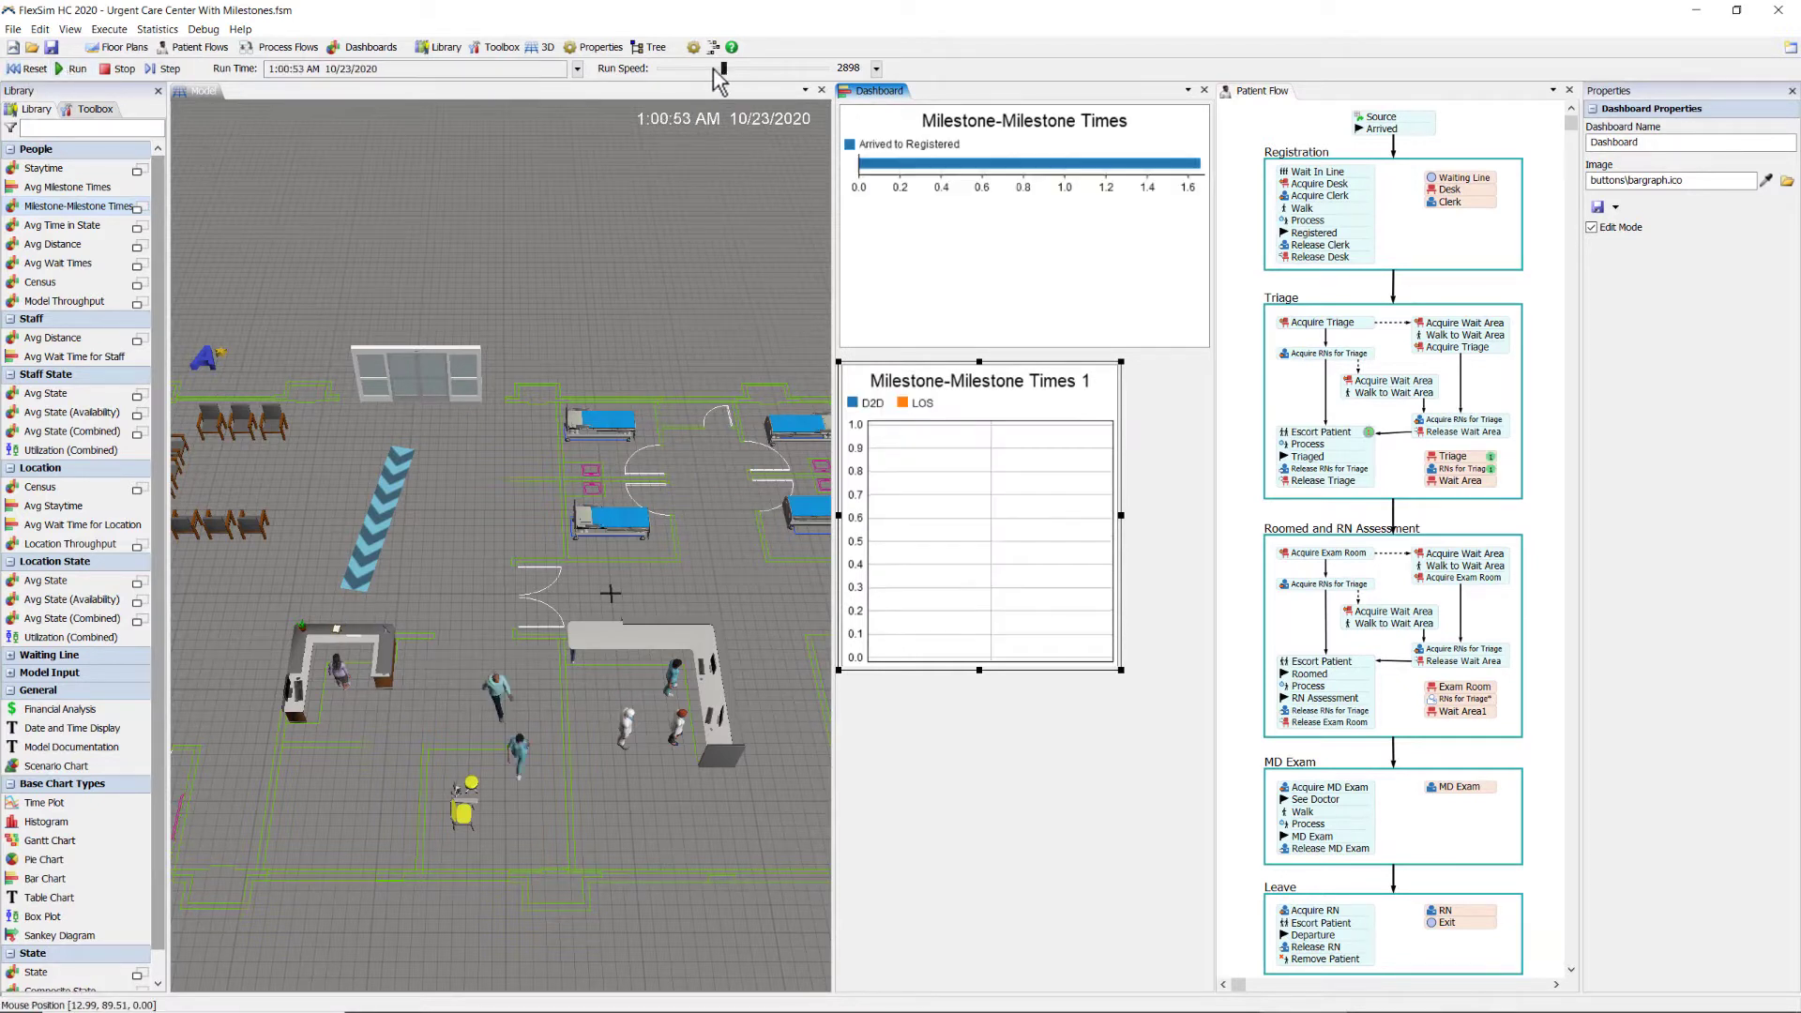
{"action": "mouse_move", "coordinate": [723, 69]}
{"action": "left_mouse_down"}
{"action": "mouse_move", "coordinate": [702, 71]}
{"action": "mouse_move", "coordinate": [754, 75]}
{"action": "mouse_move", "coordinate": [720, 73]}
{"action": "left_mouse_up"}
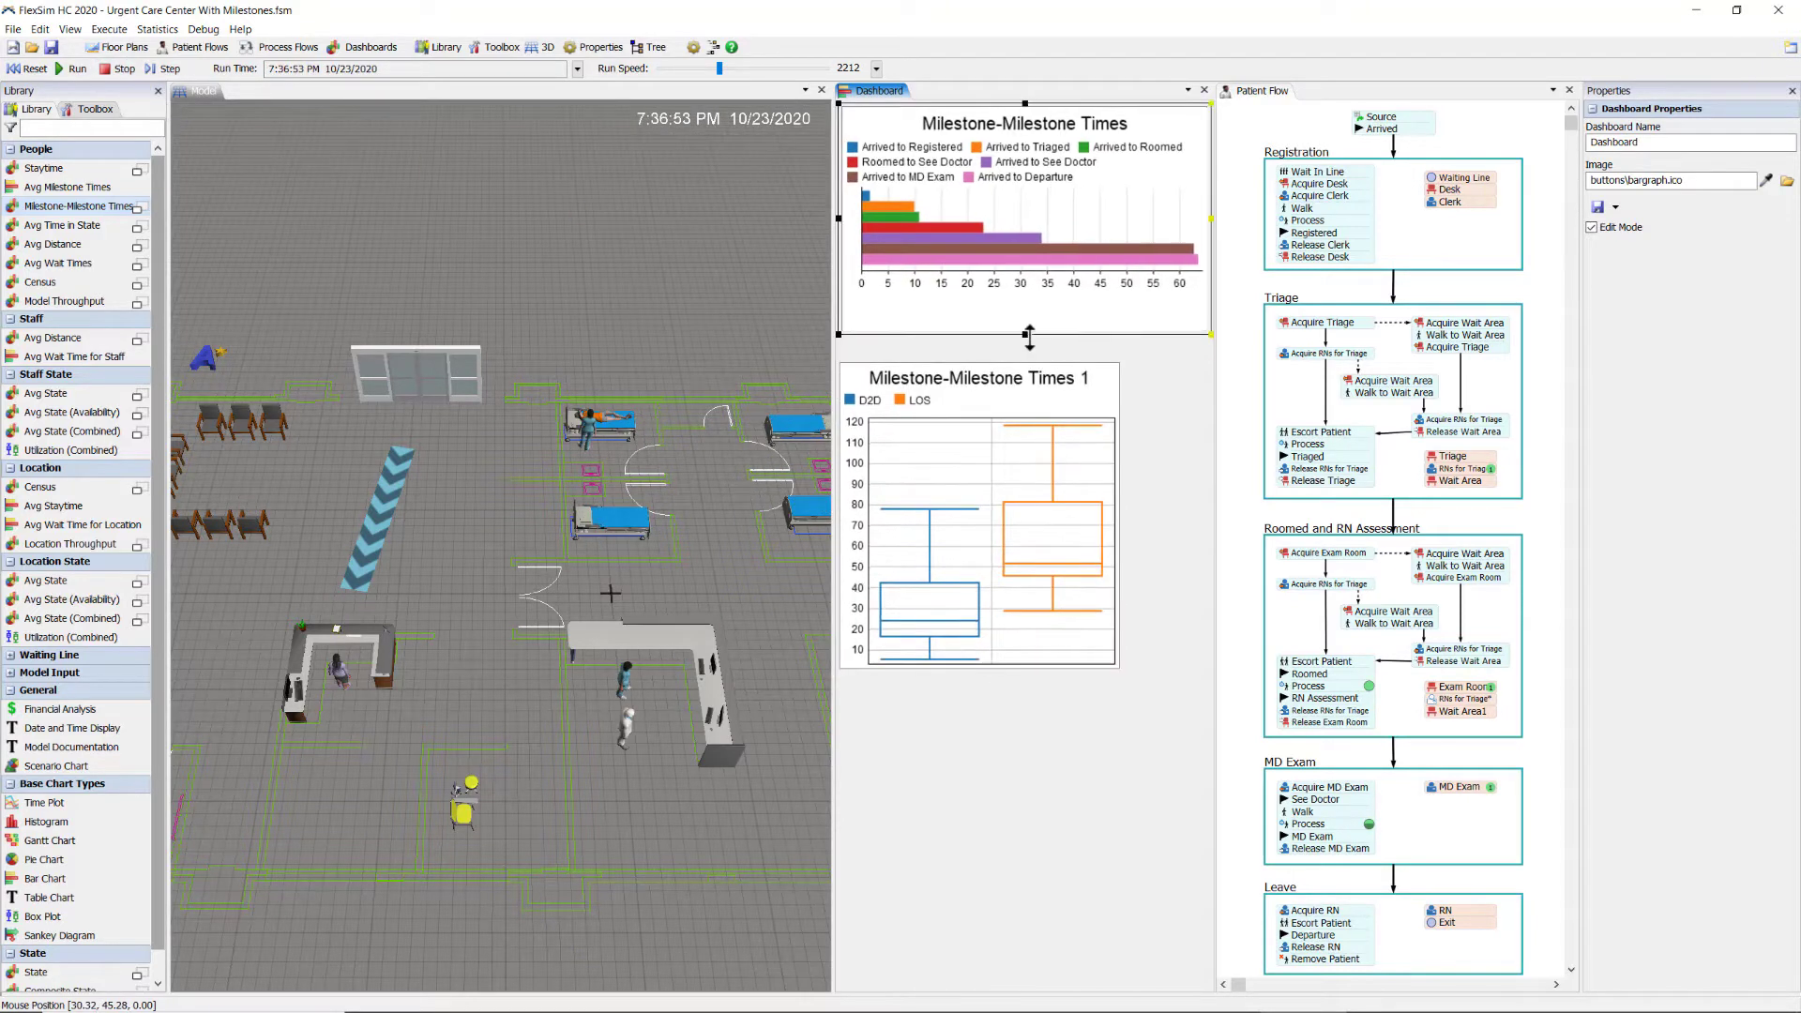
{"action": "left_click_drag", "start_coordinate": [968, 365], "coordinate": [962, 311]}
{"action": "left_click_drag", "start_coordinate": [1122, 617], "coordinate": [1211, 562]}
Title the box plot 'D2D and LOS Statistics' using a custom title
{"action": "double_click", "coordinate": [1088, 361]}
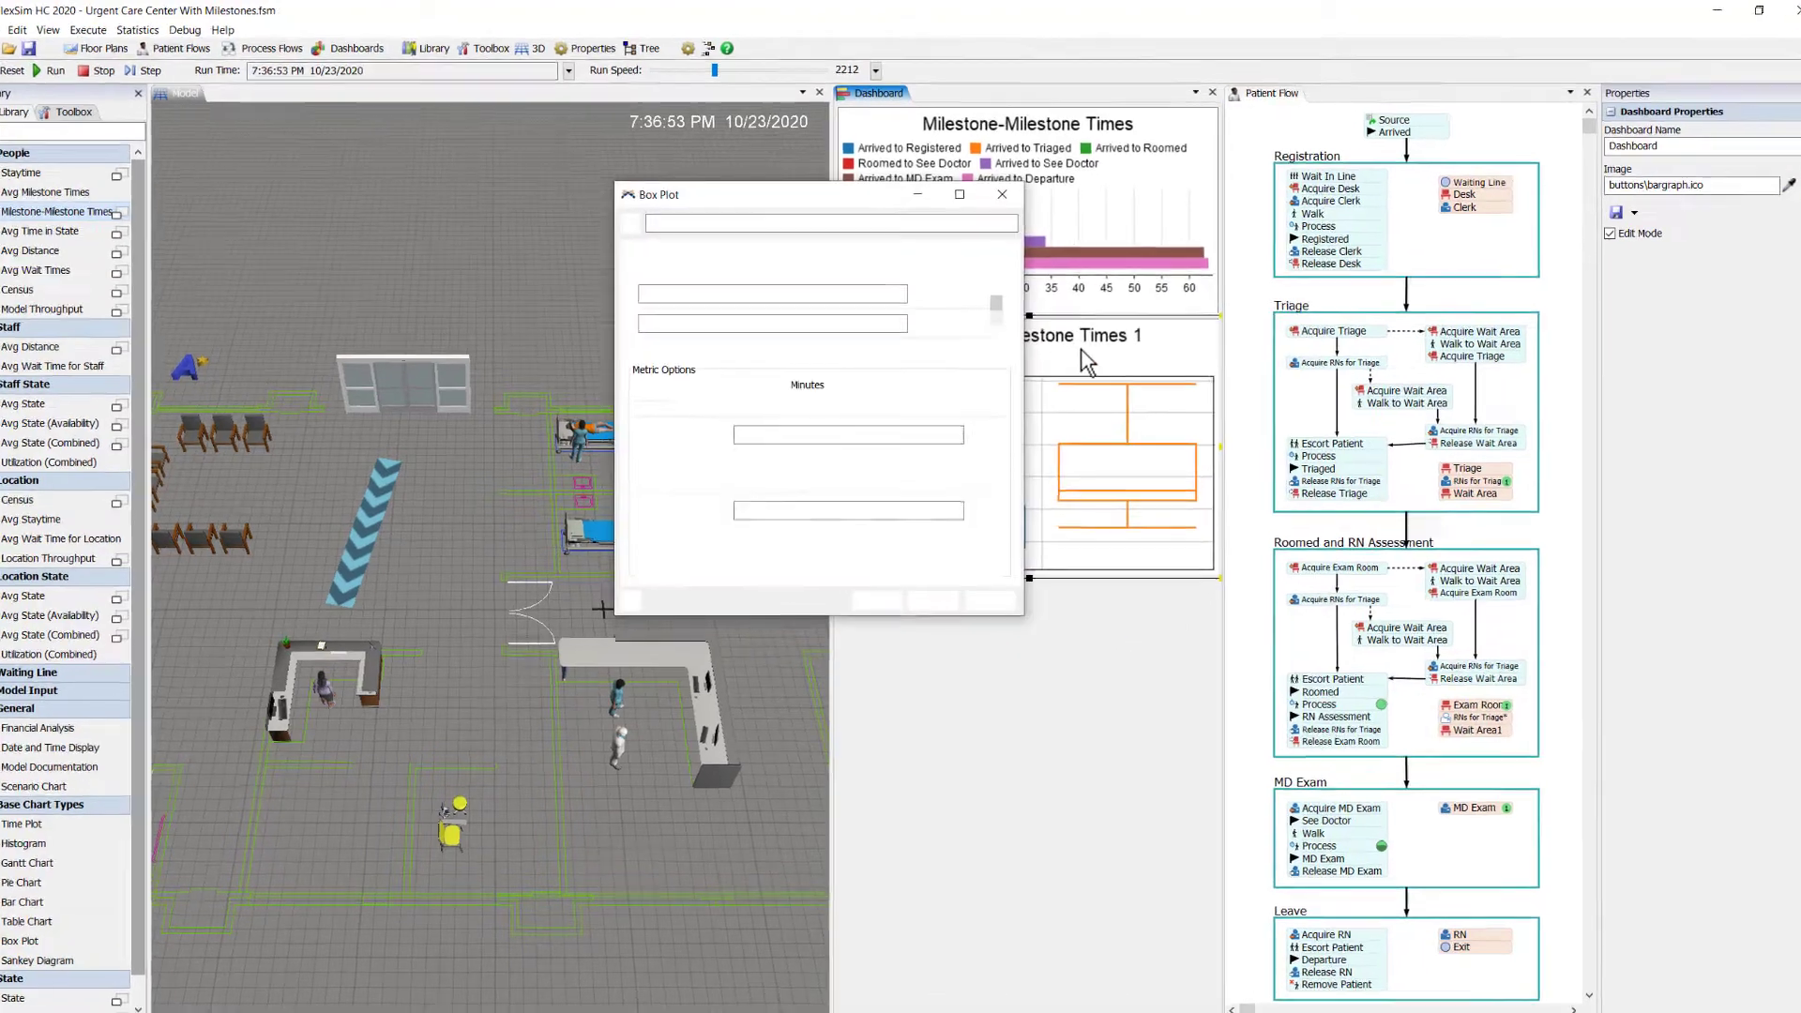
{"action": "left_click", "coordinate": [878, 242]}
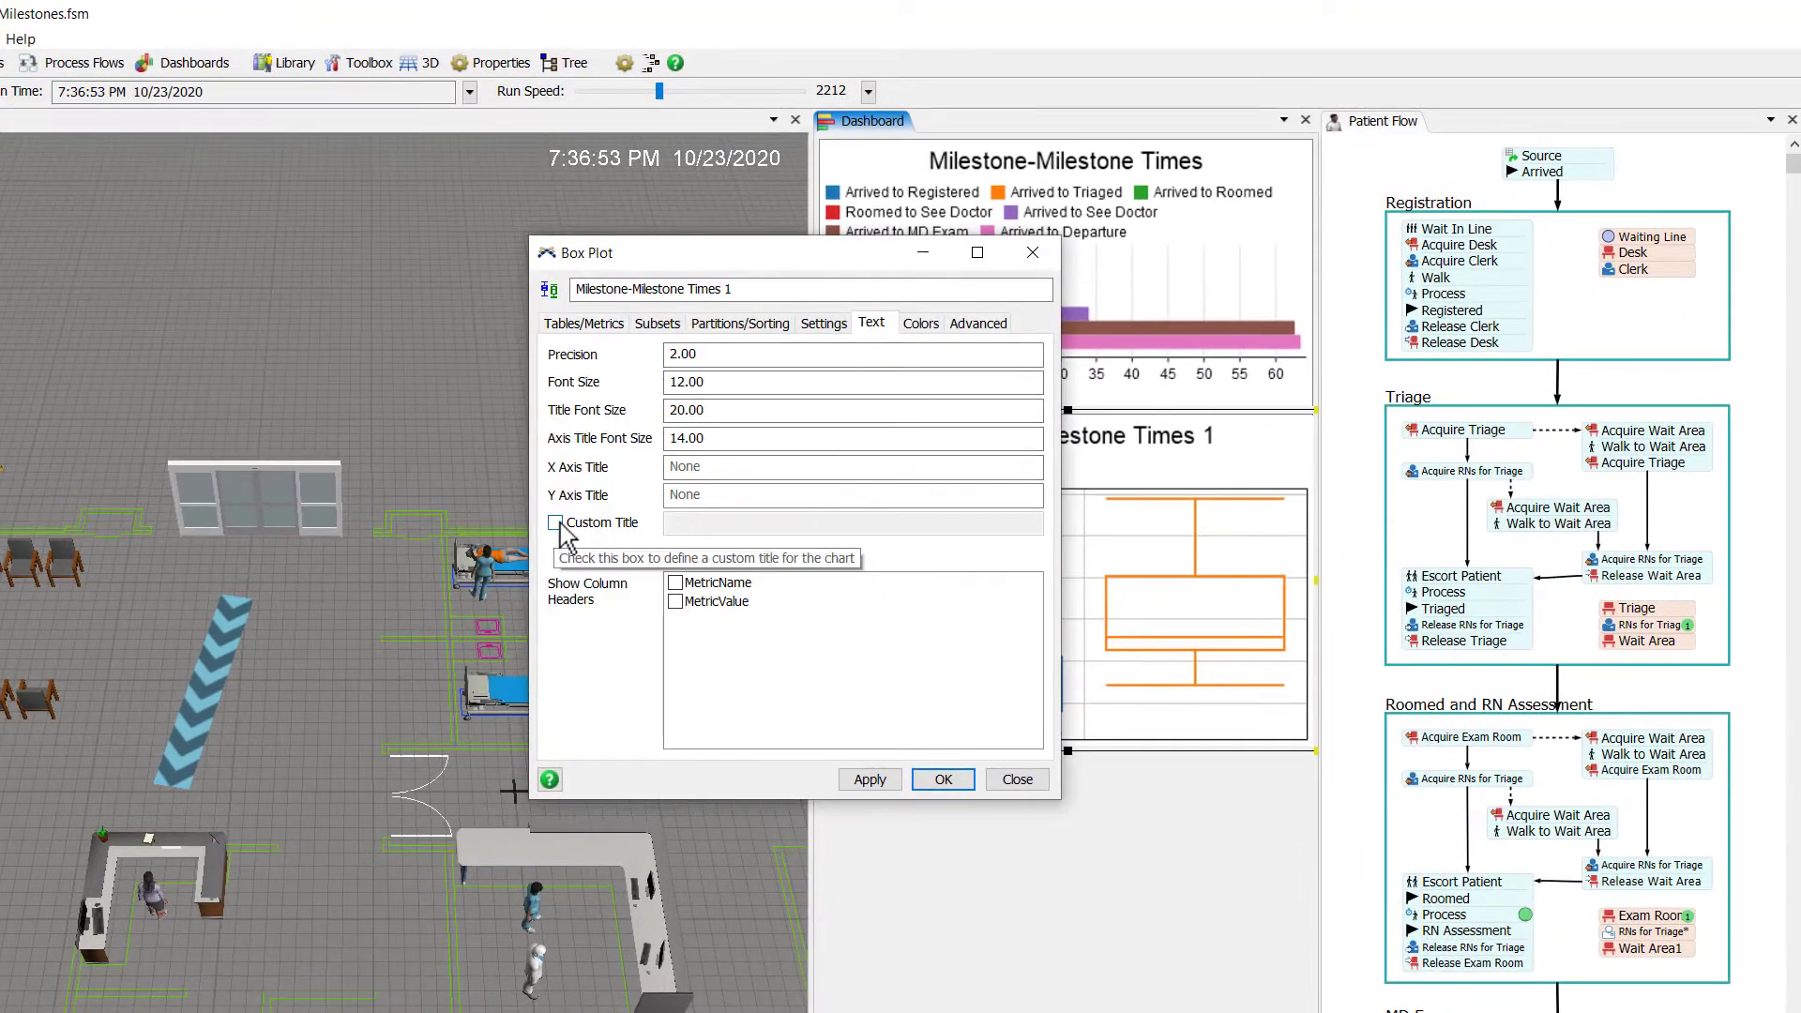
{"action": "left_click", "coordinate": [556, 524]}
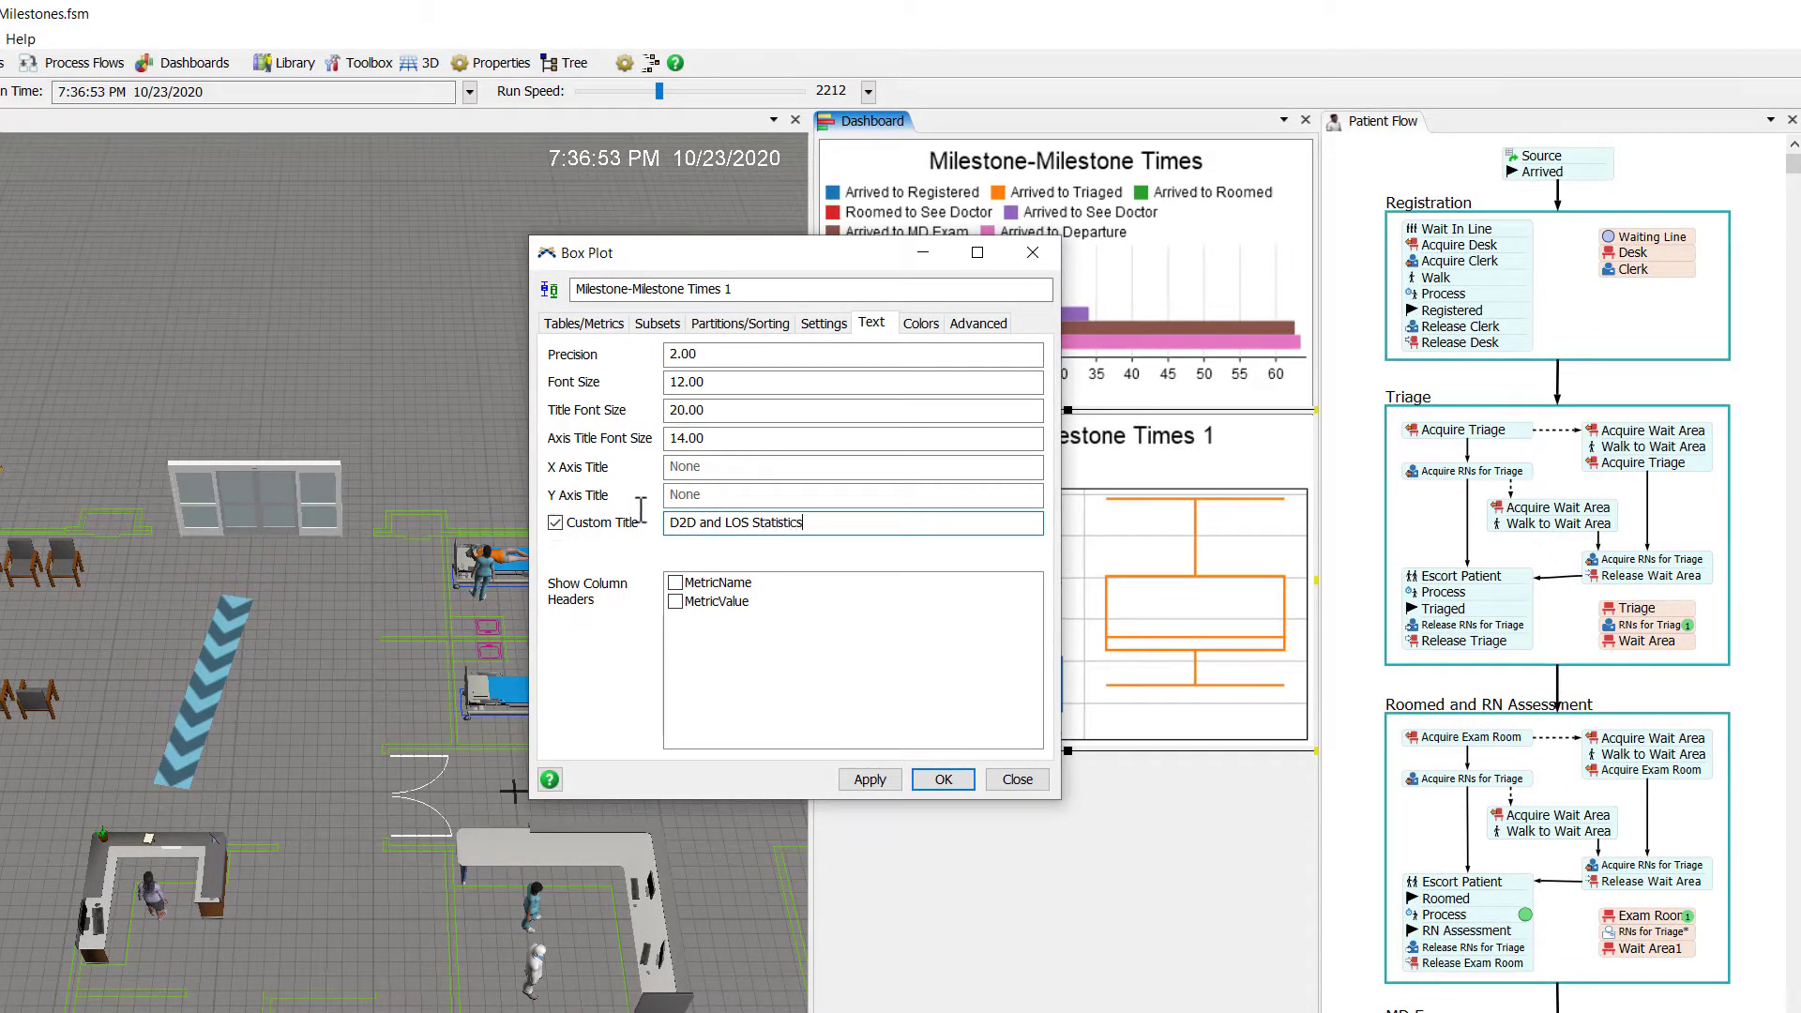
{"action": "left_click", "coordinate": [870, 780]}
{"action": "left_click", "coordinate": [943, 779]}
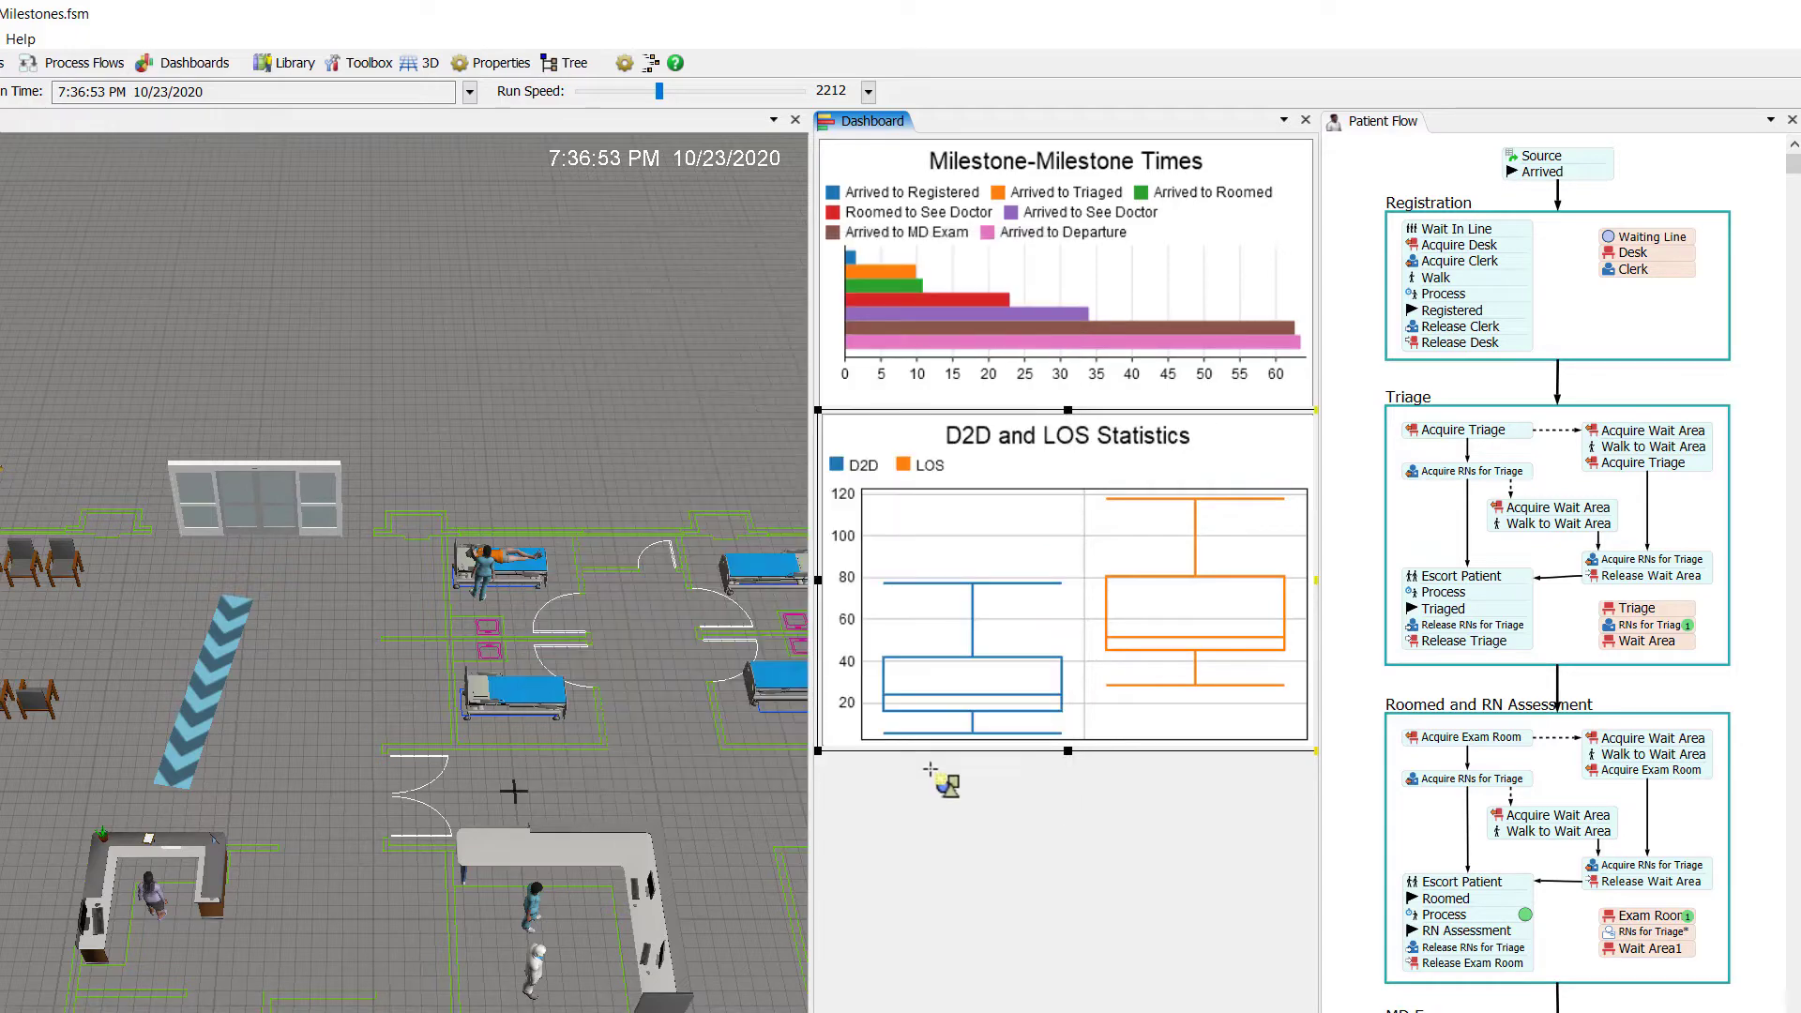
{"action": "mouse_move", "coordinate": [970, 726]}
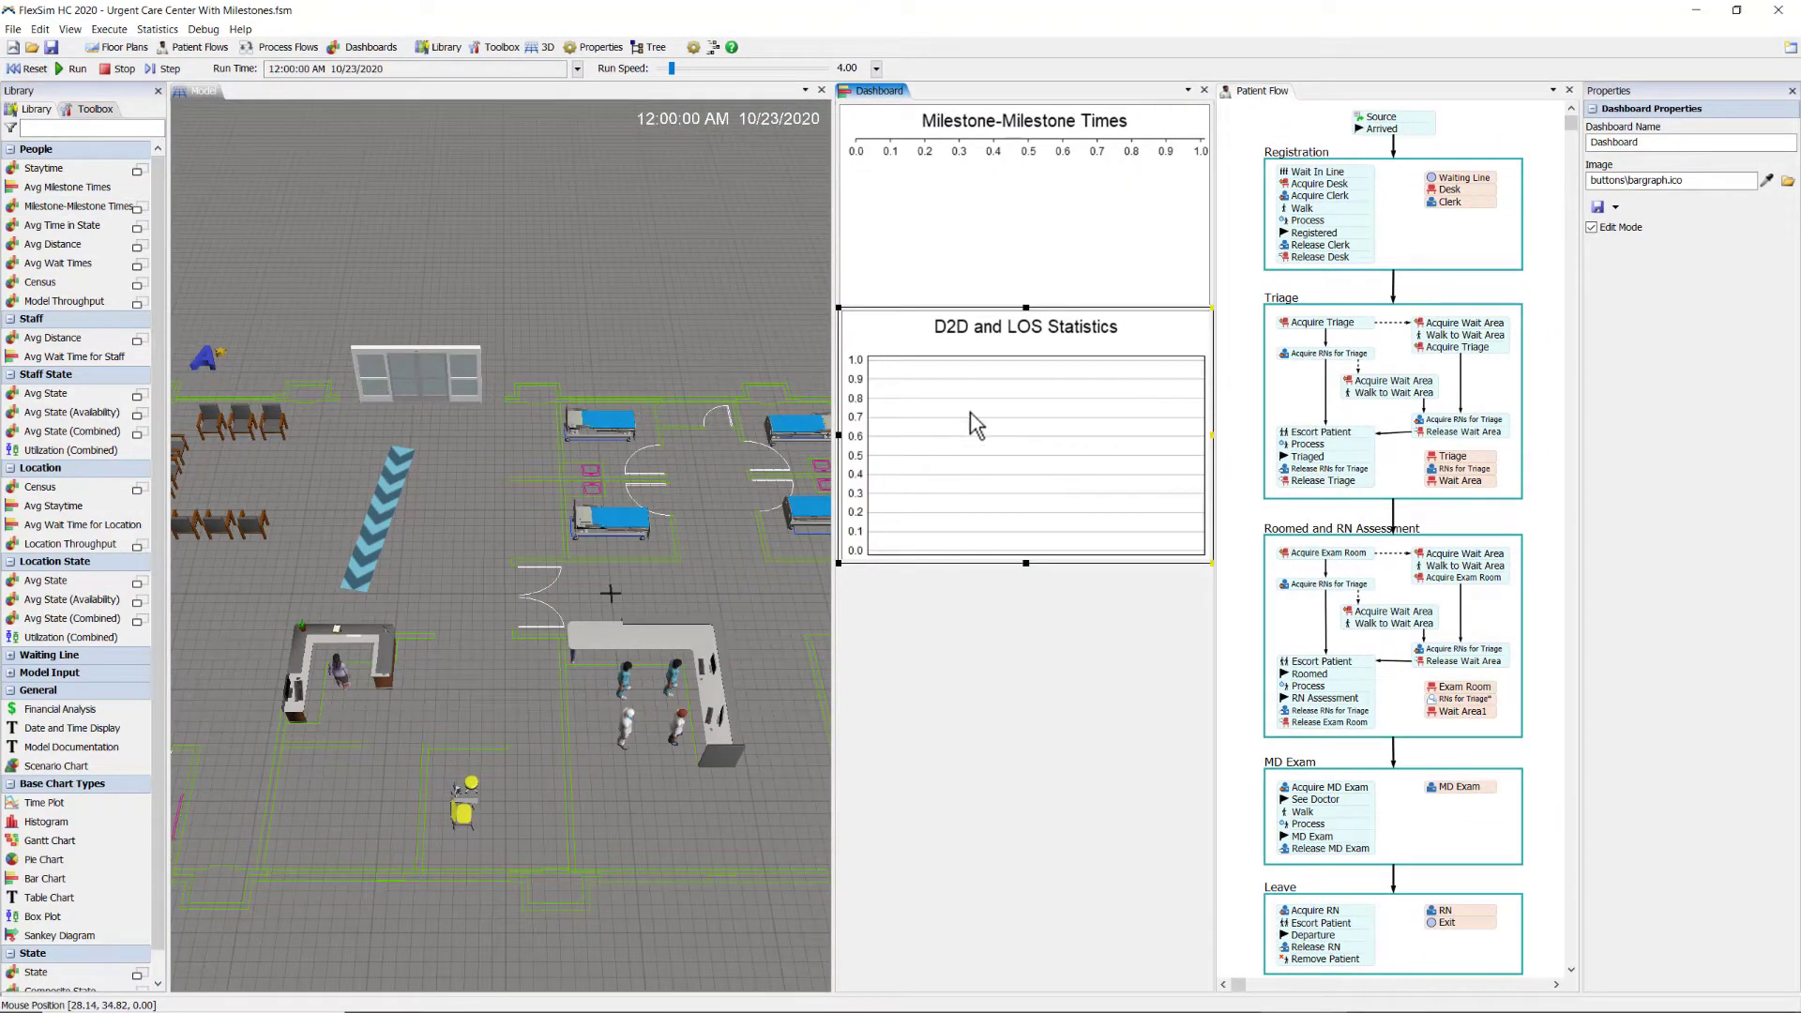
Create a milestone activity named Acquired Room with milestone name Acquired Room
{"action": "double_click", "coordinate": [1241, 521]}
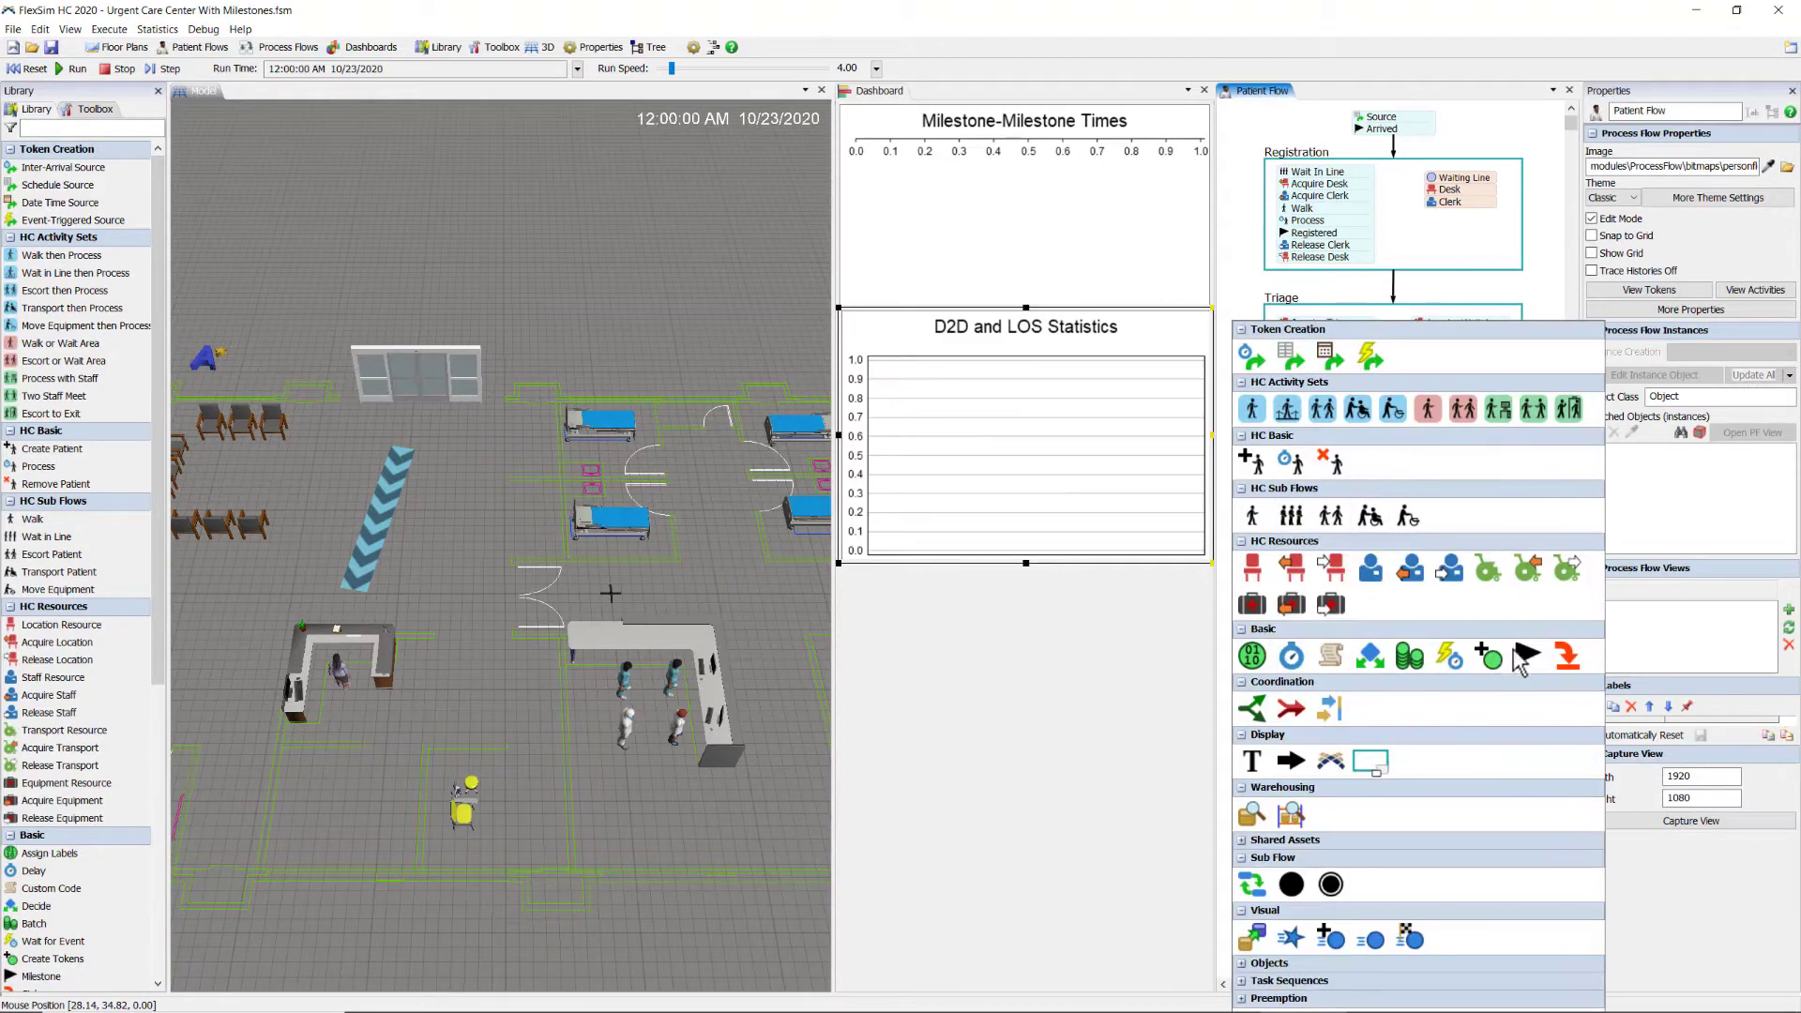
{"action": "left_click", "coordinate": [1525, 657]}
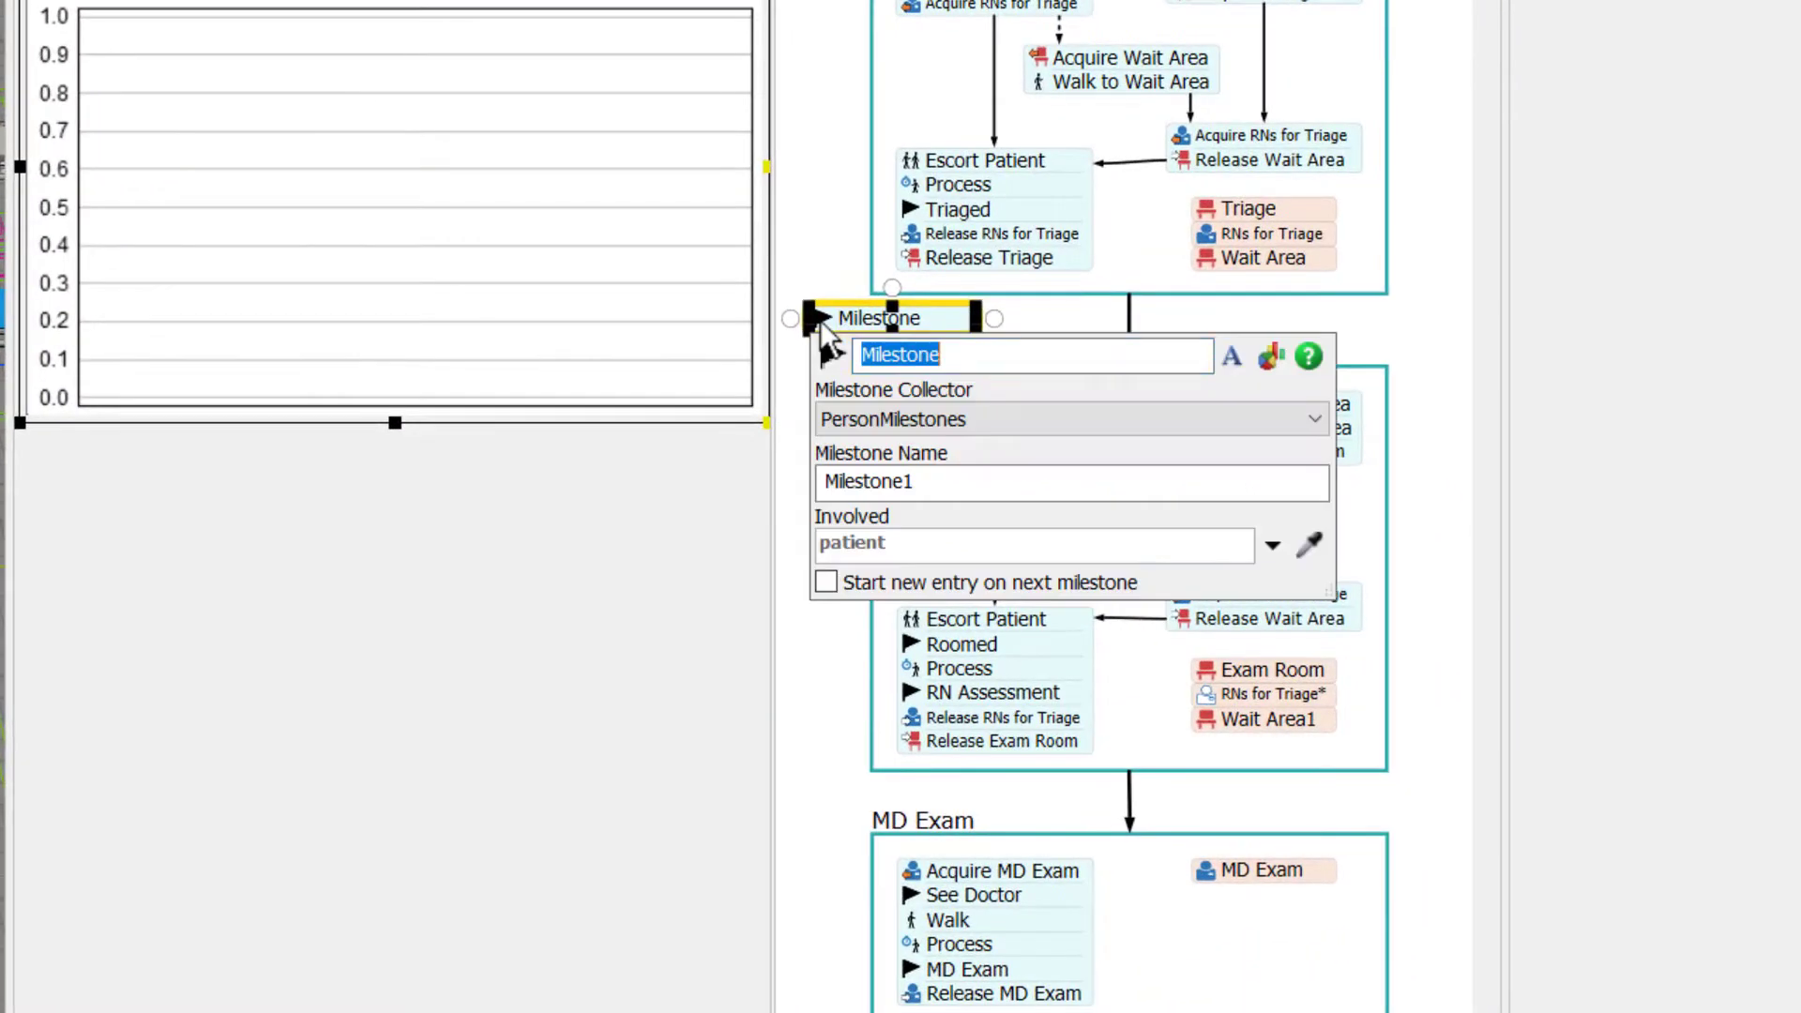
{"action": "type", "text": "Acqu"}
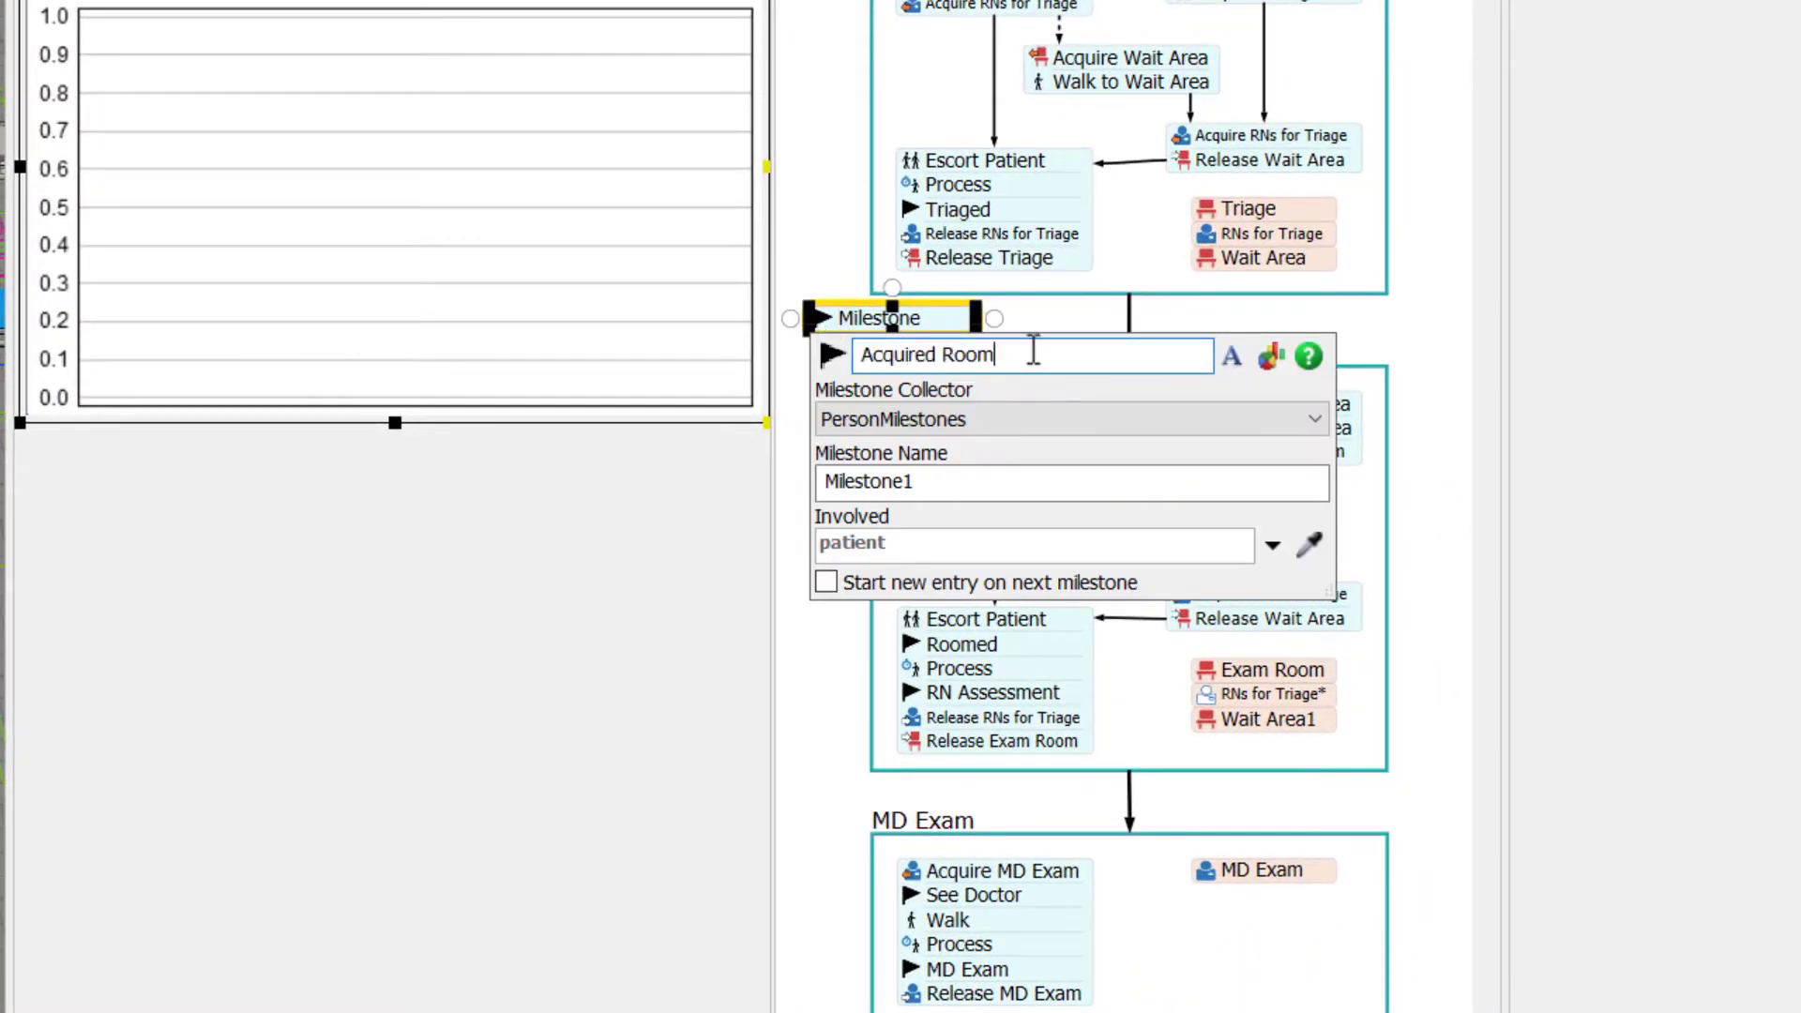
{"action": "type", "text": "ired Room"}
{"action": "key", "text": "ctrl+a"}
{"action": "key", "text": "ctrl+c"}
{"action": "triple_click", "coordinate": [970, 480]}
{"action": "key", "text": "ctrl+v"}
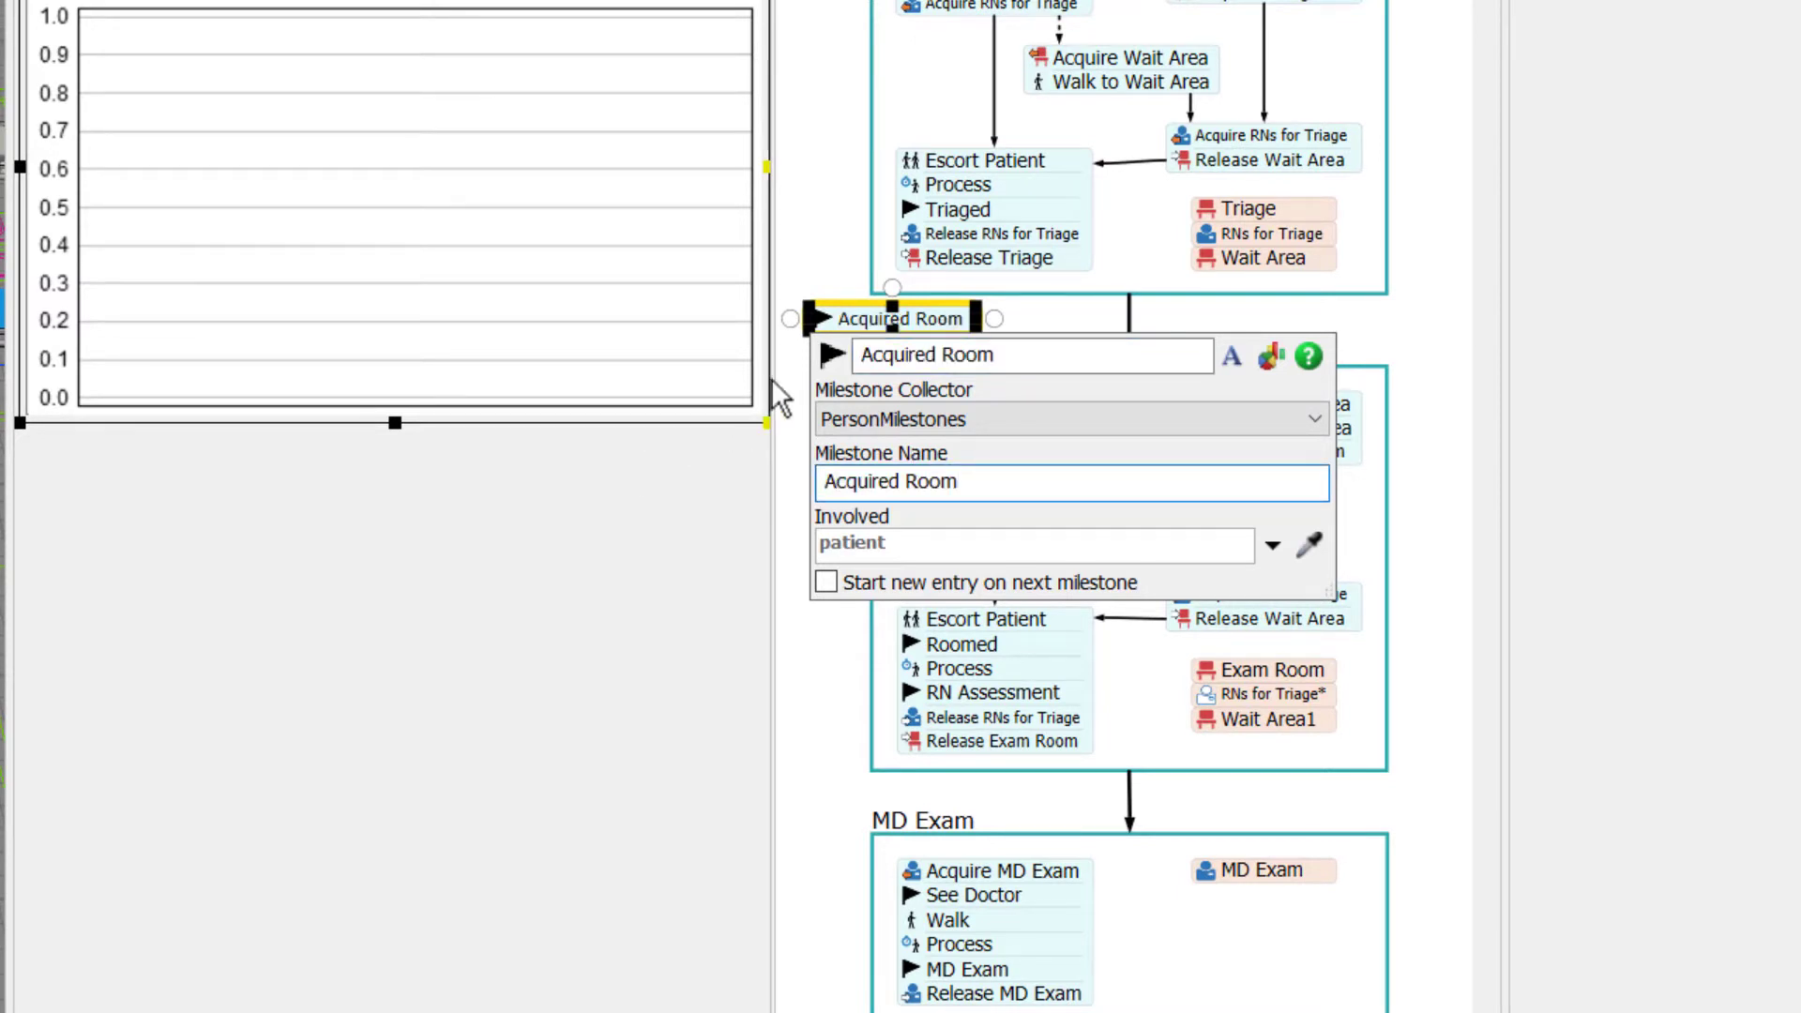
{"action": "left_click", "coordinate": [836, 323]}
Duplicate Acquired Room and place the copies after Acquire Exam Room in the Roomed block
{"action": "key", "text": "ctrl+c"}
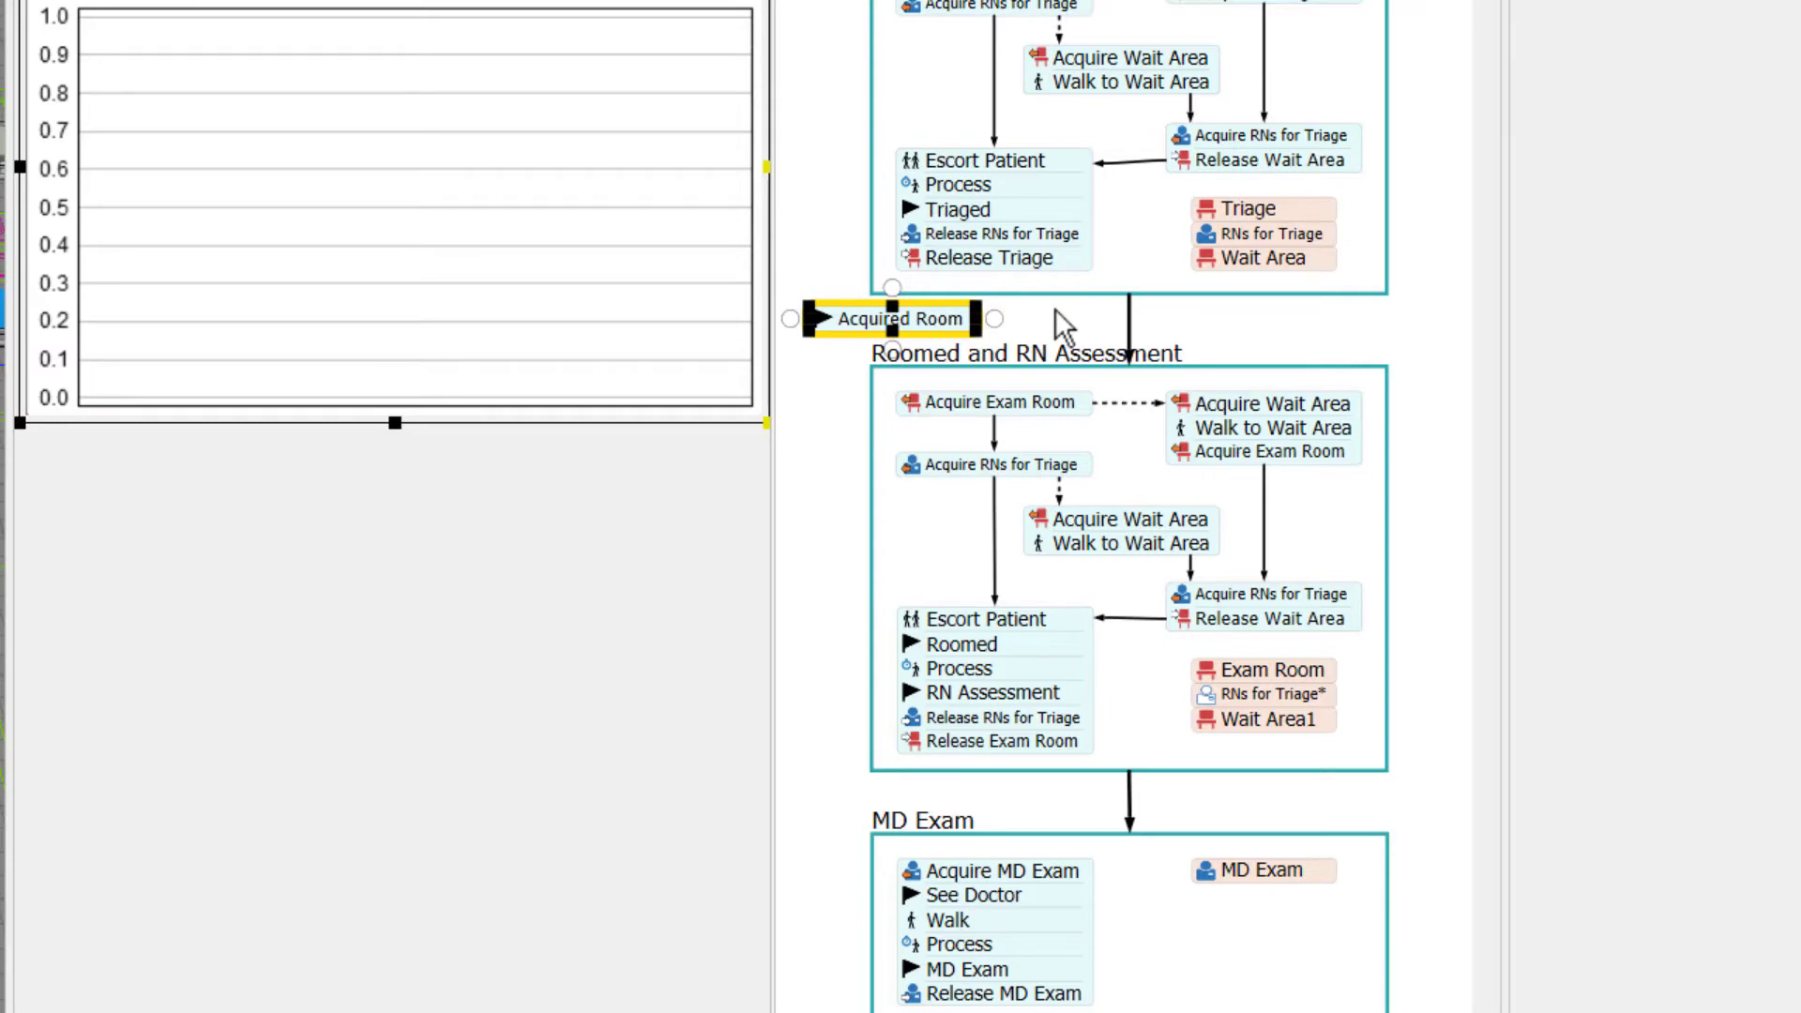
{"action": "key", "text": "ctrl+v"}
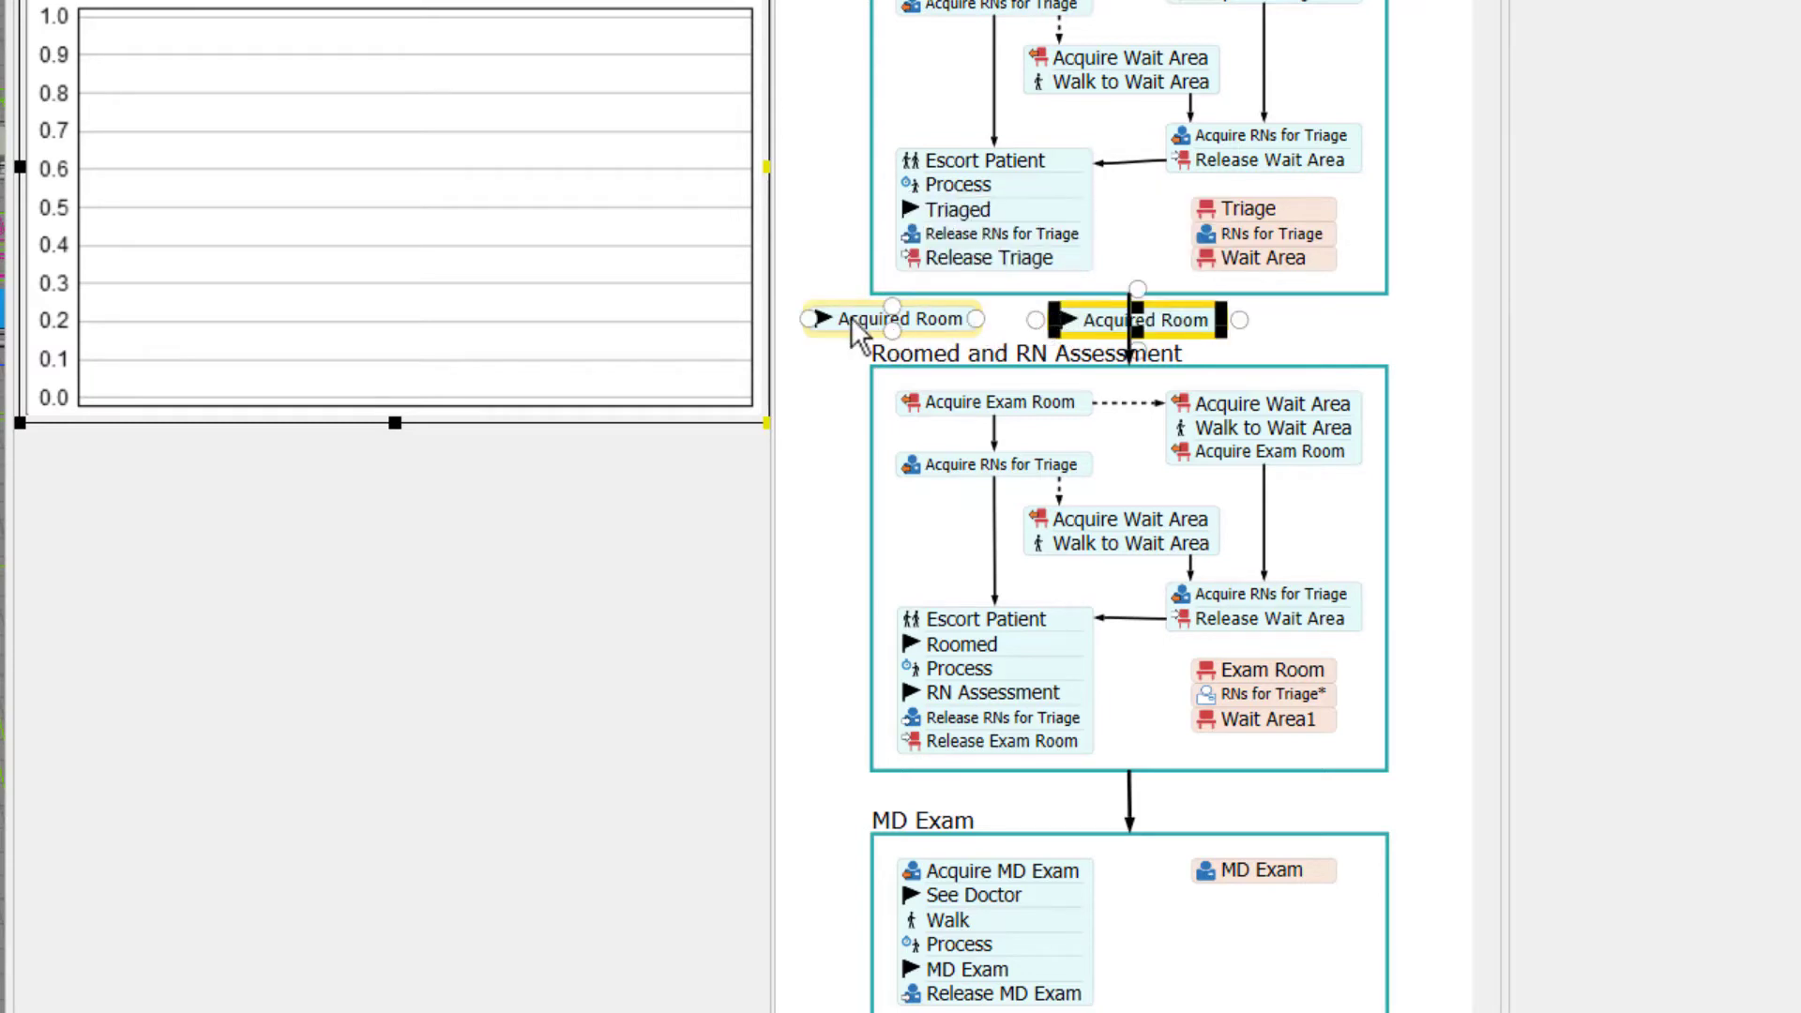
{"action": "left_click_drag", "start_coordinate": [852, 317], "coordinate": [953, 447]}
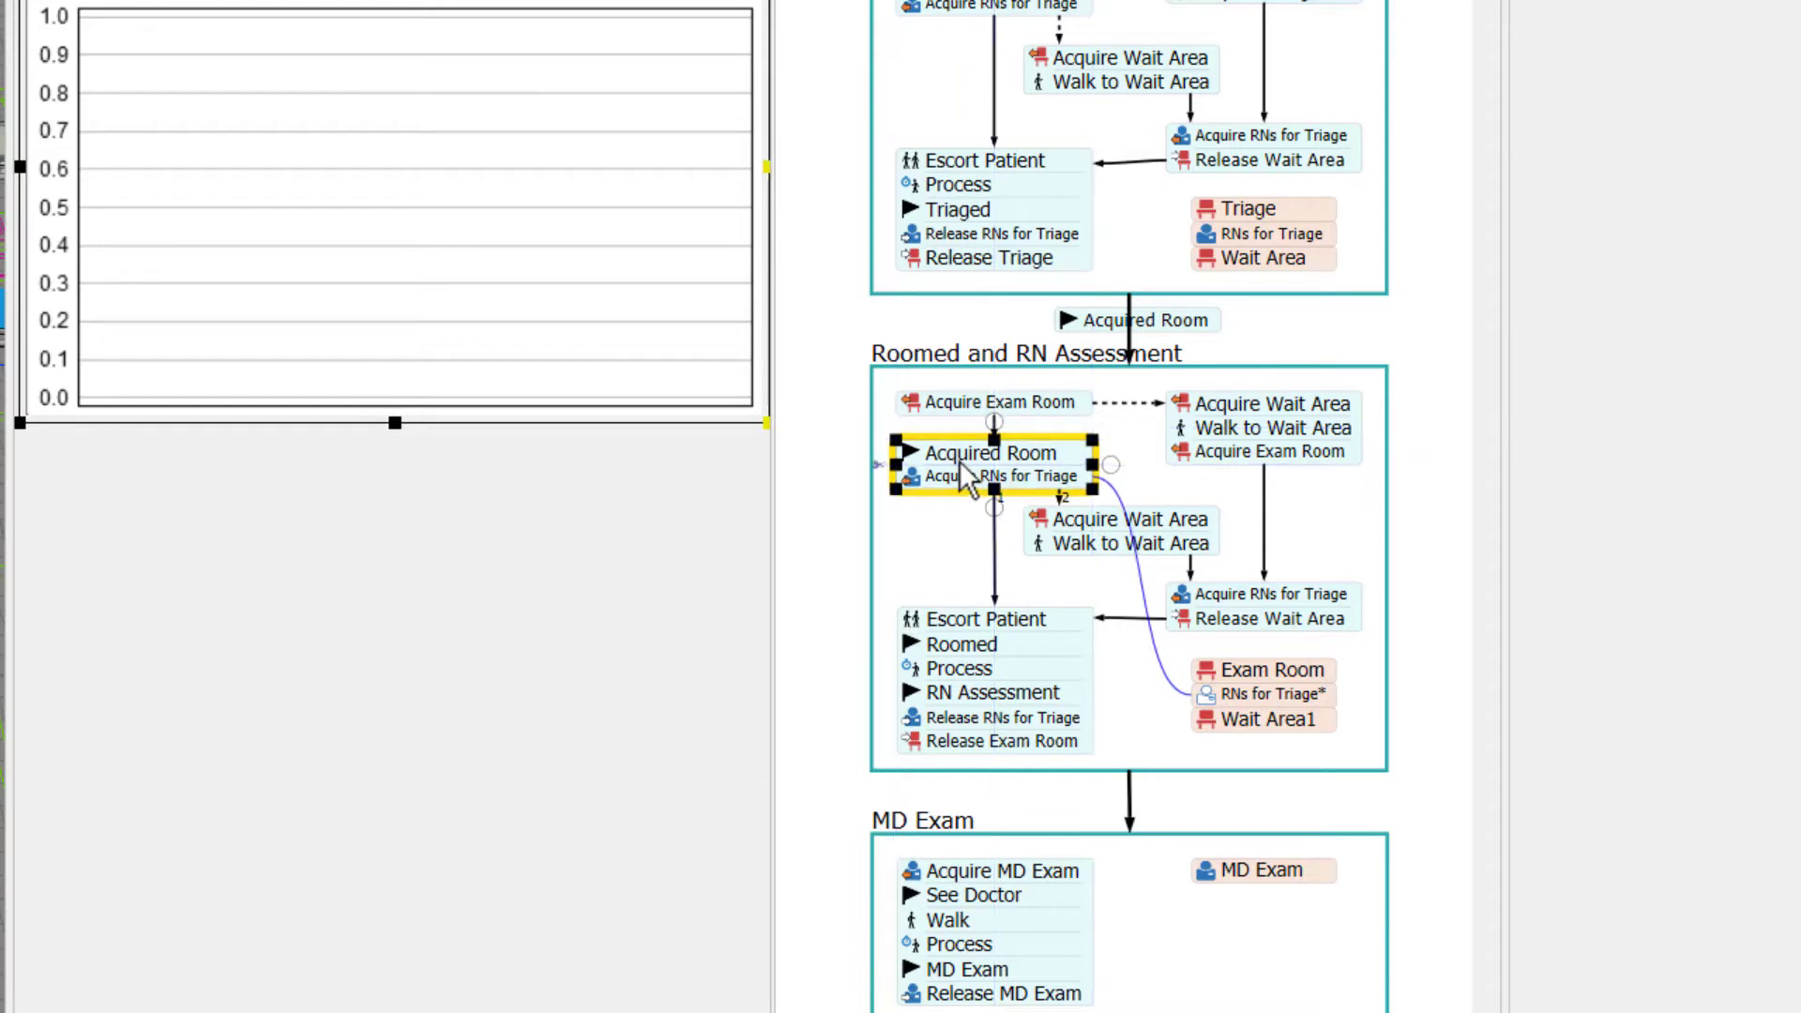
{"action": "left_click", "coordinate": [1153, 324]}
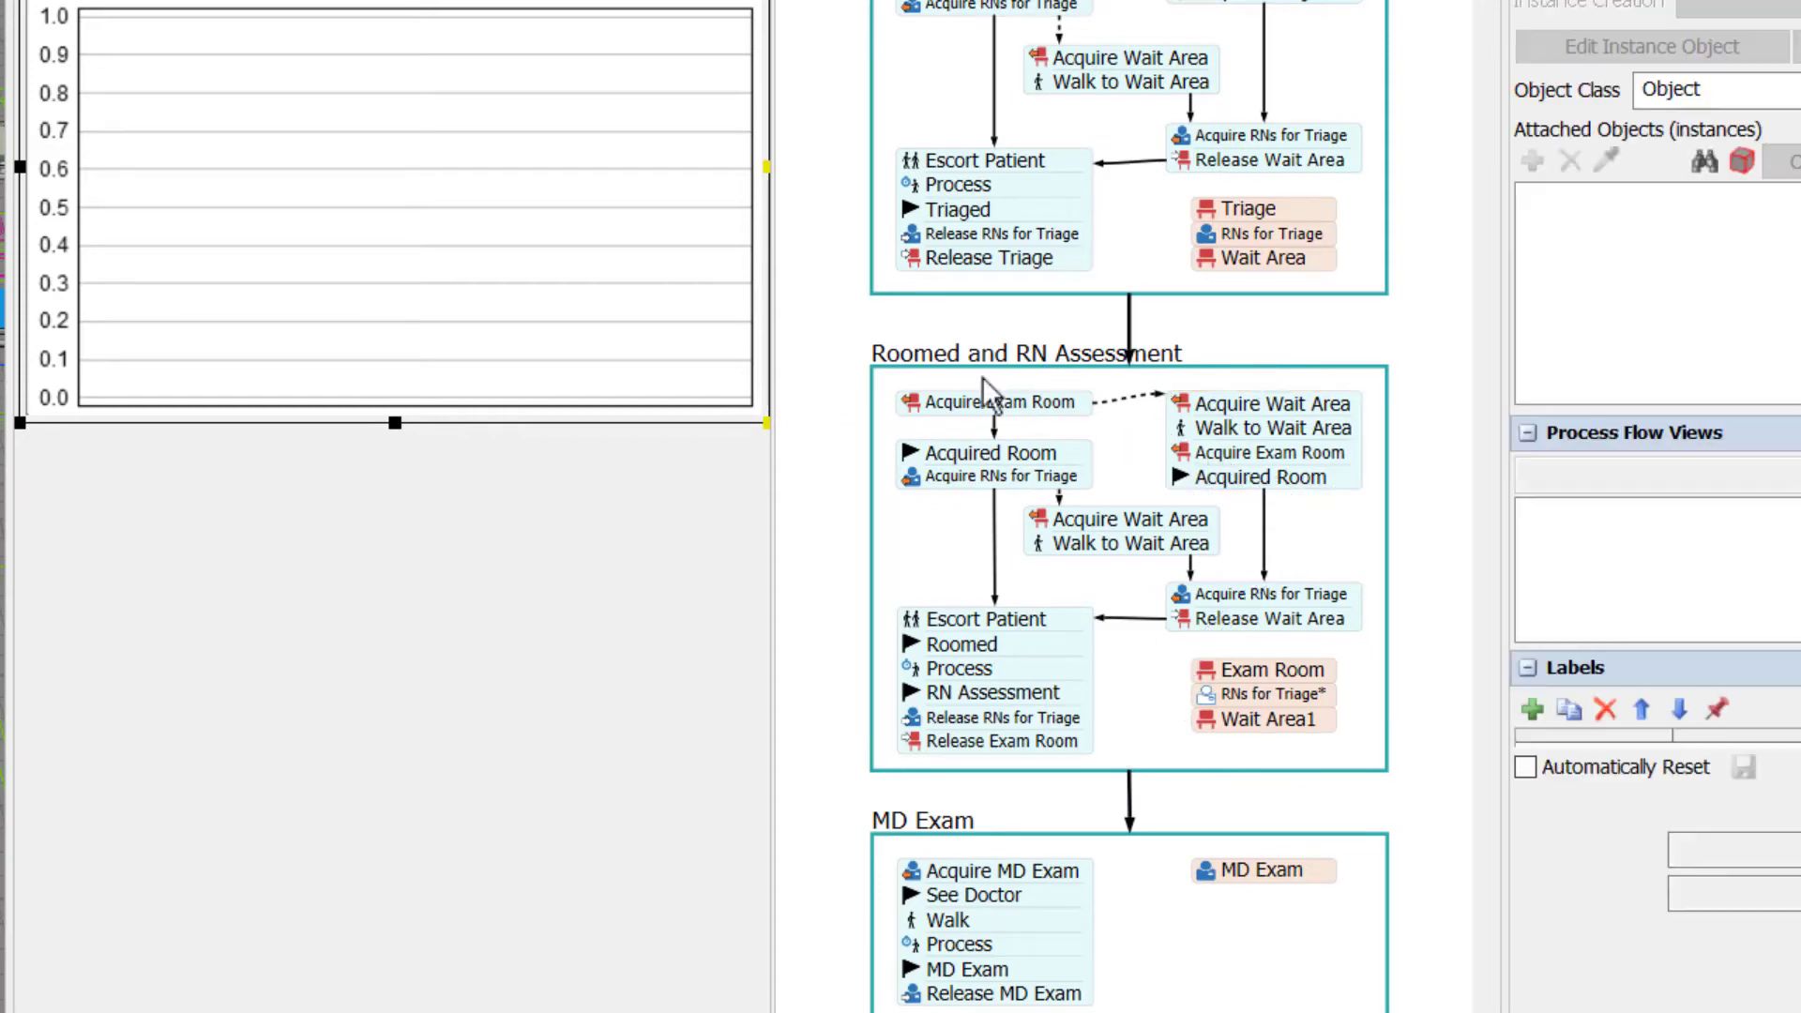
Create an Acquired Nurse milestone and place it just above Escort Patient in the Roomed block
{"action": "double_click", "coordinate": [805, 317]}
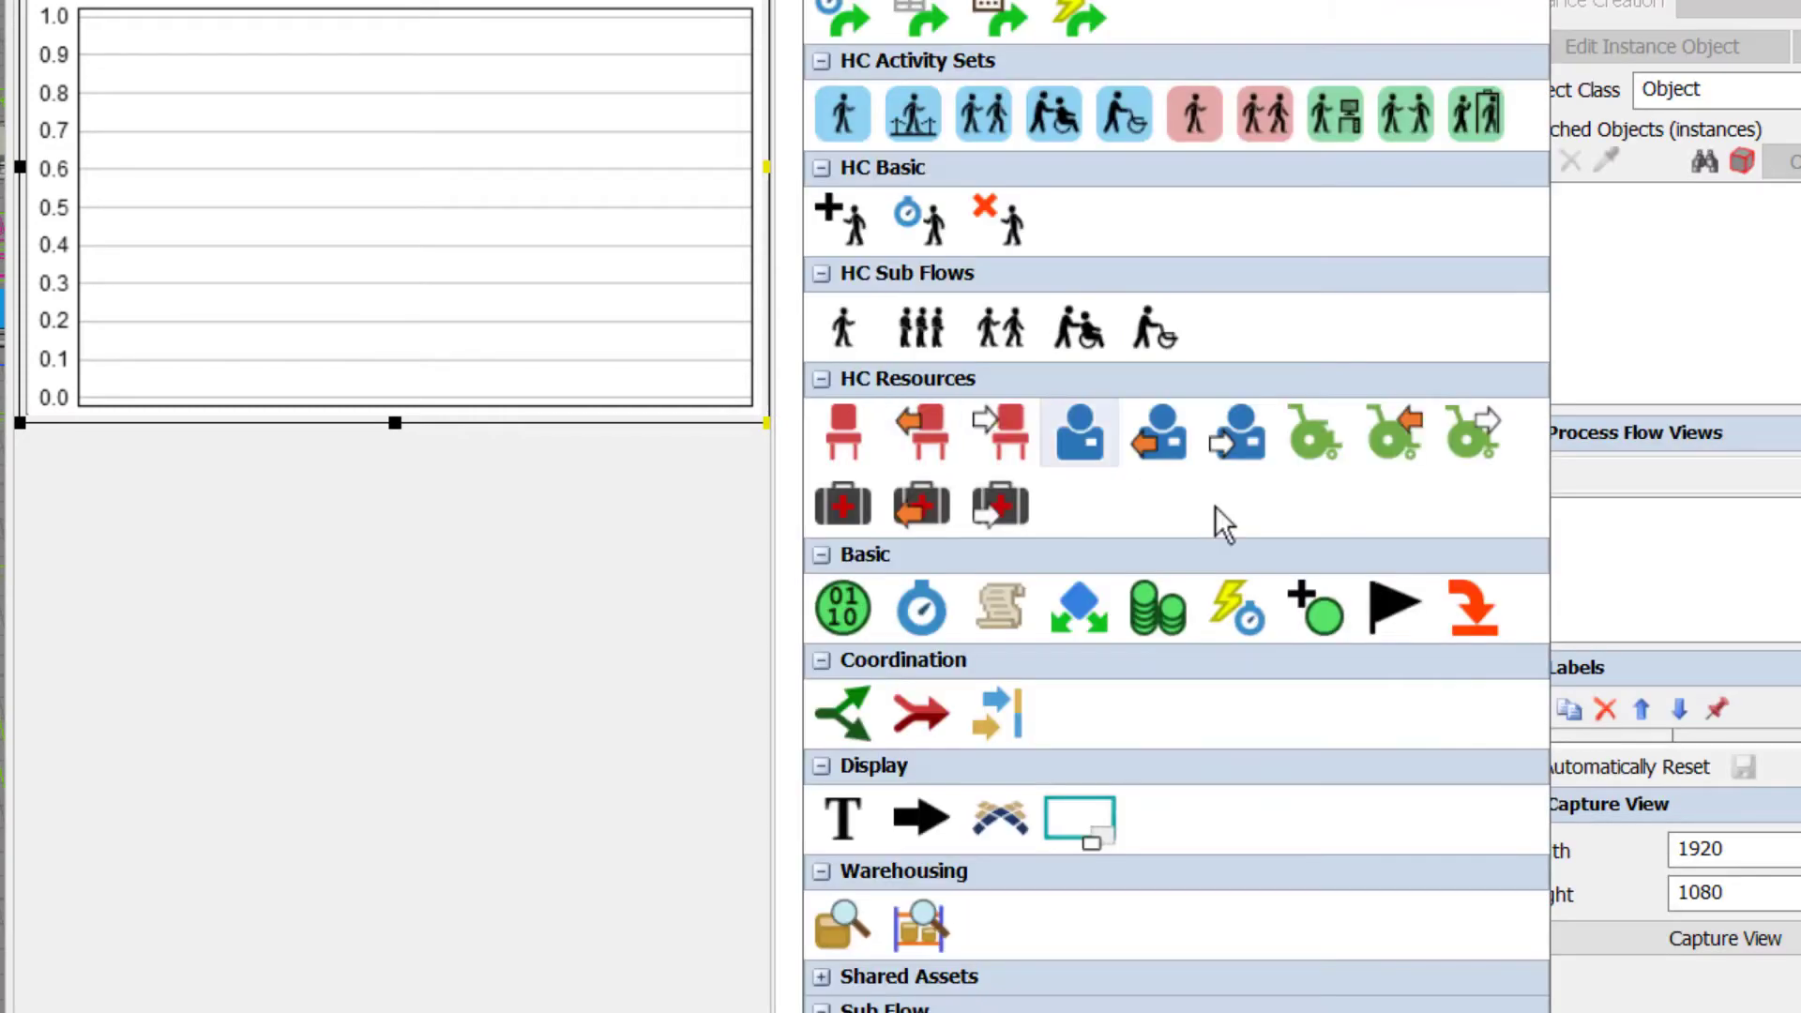
{"action": "left_click", "coordinate": [1409, 594]}
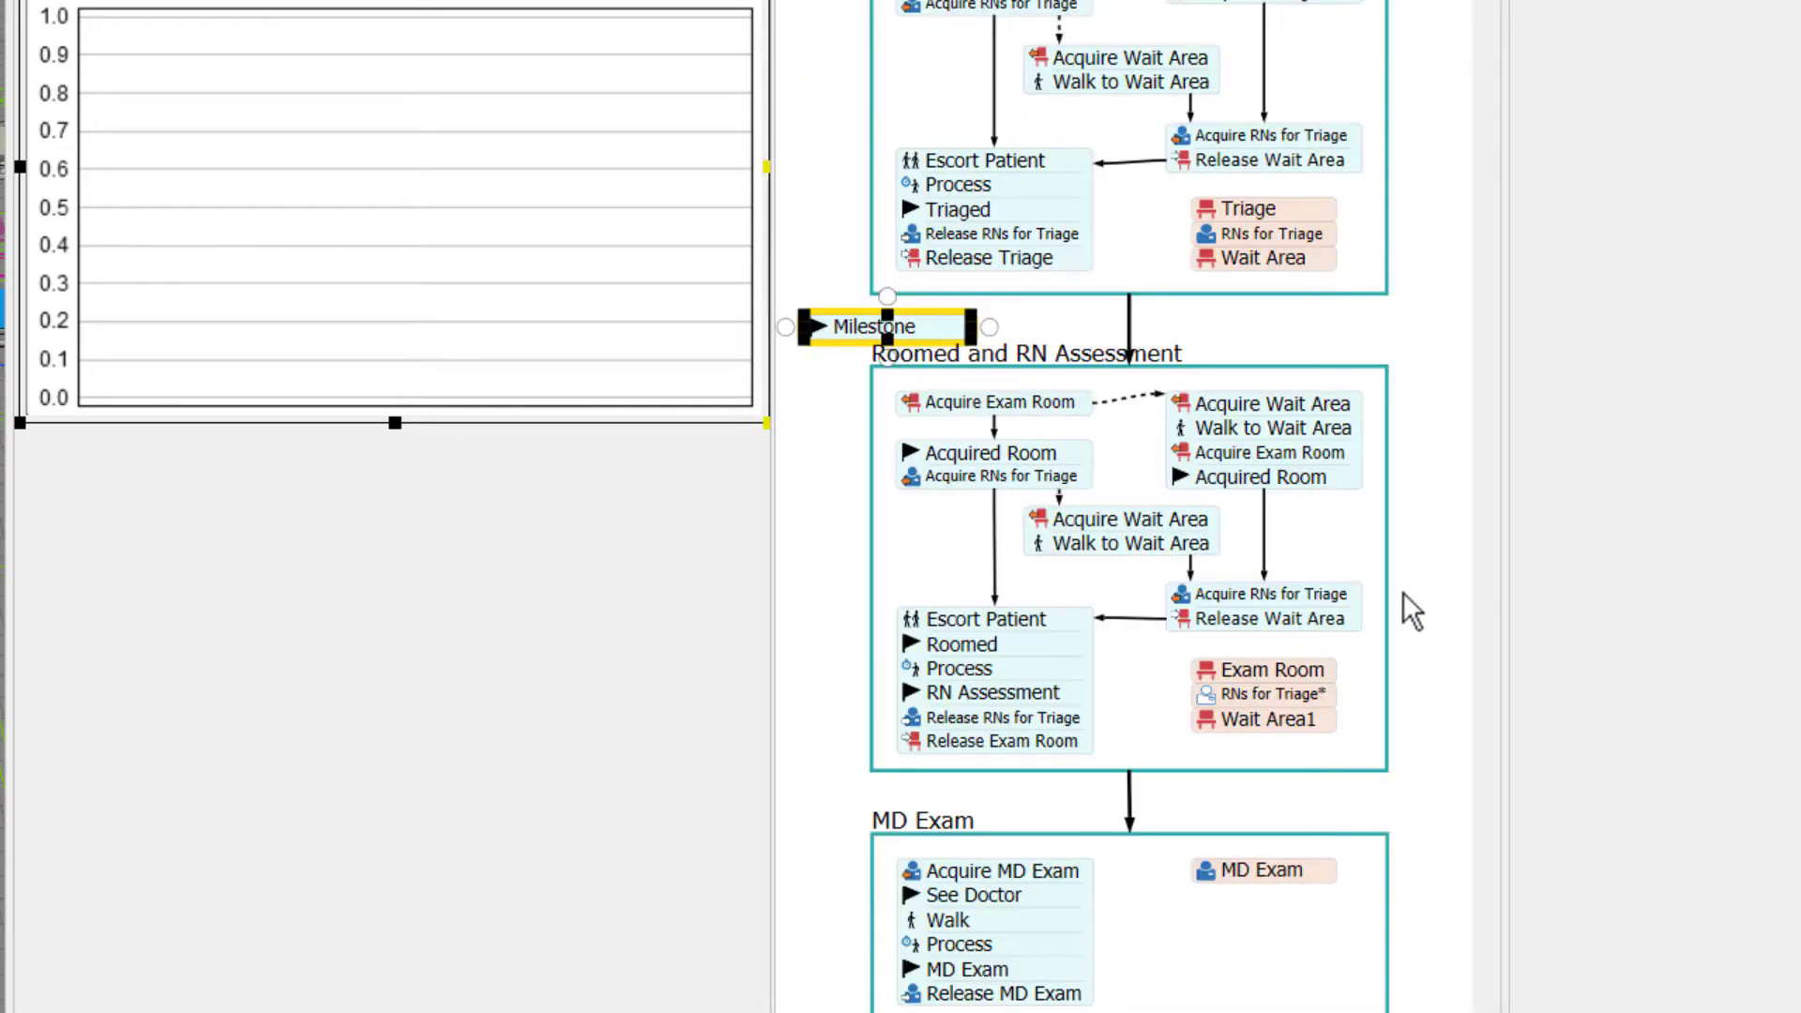
{"action": "double_click", "coordinate": [821, 333]}
{"action": "type", "text": "Acquired Nurse"}
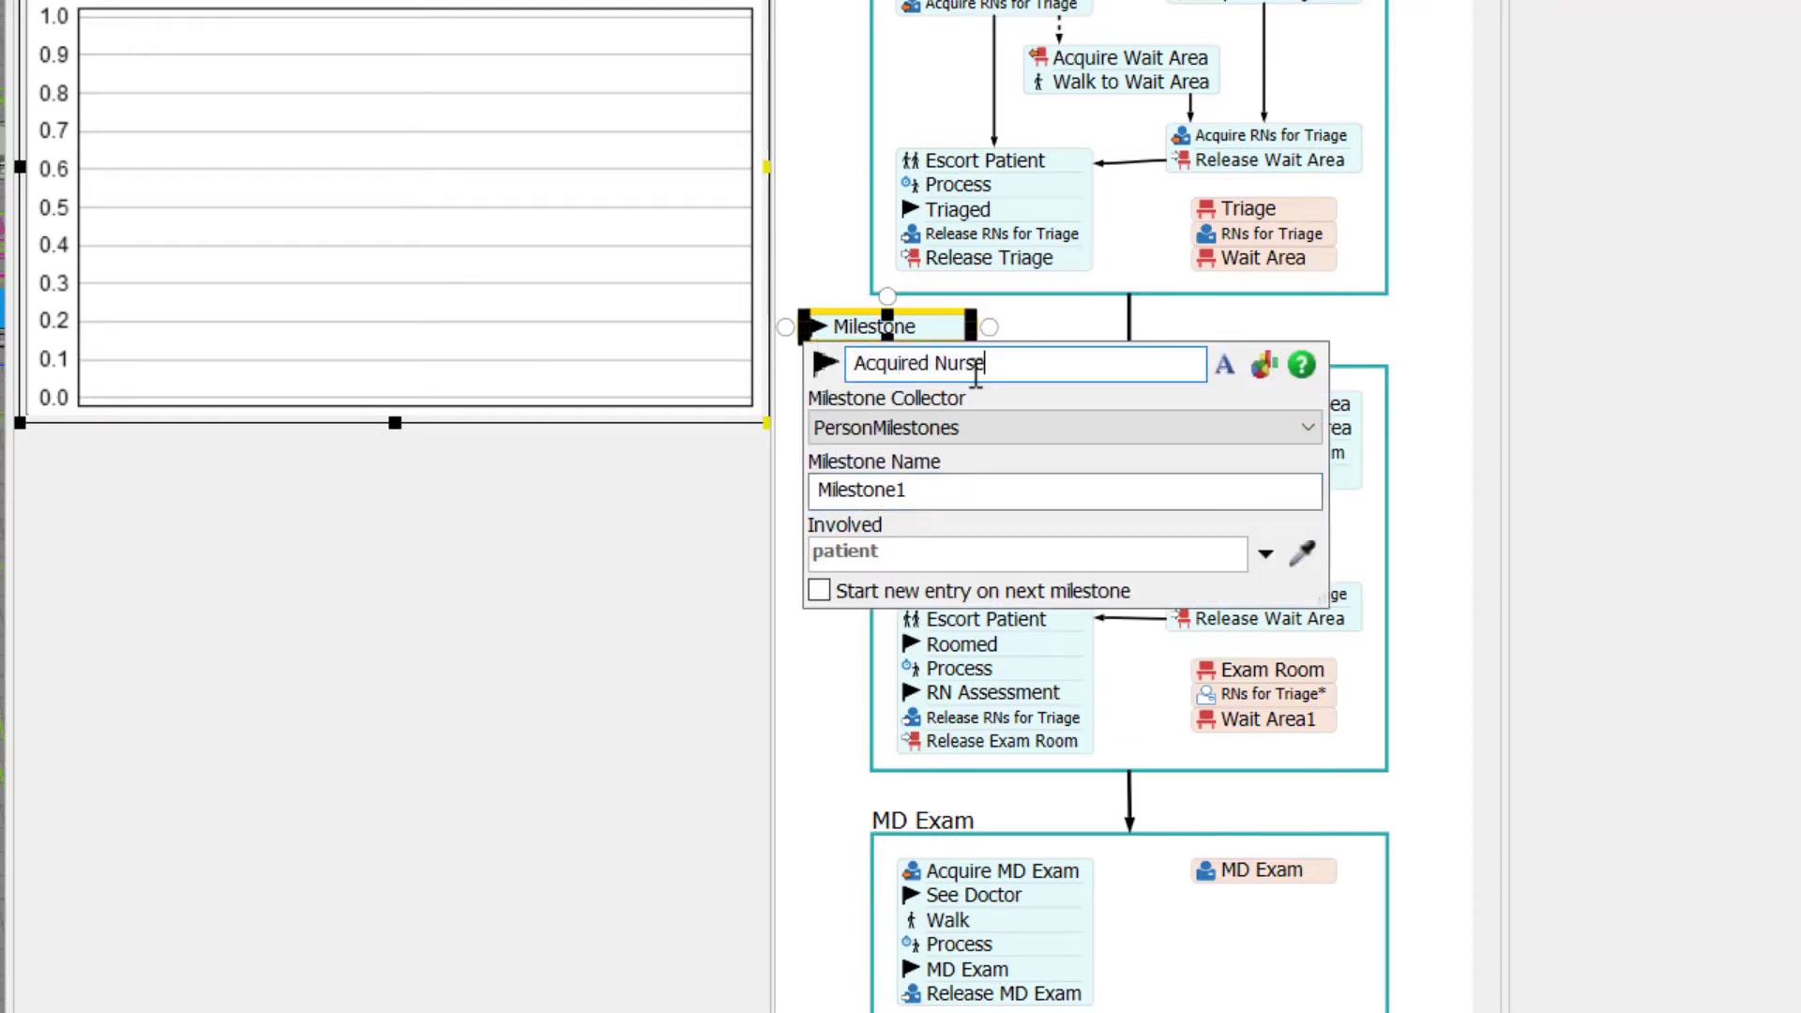
{"action": "left_click_drag", "start_coordinate": [975, 375], "coordinate": [874, 328]}
{"action": "key", "text": "ctrl+c"}
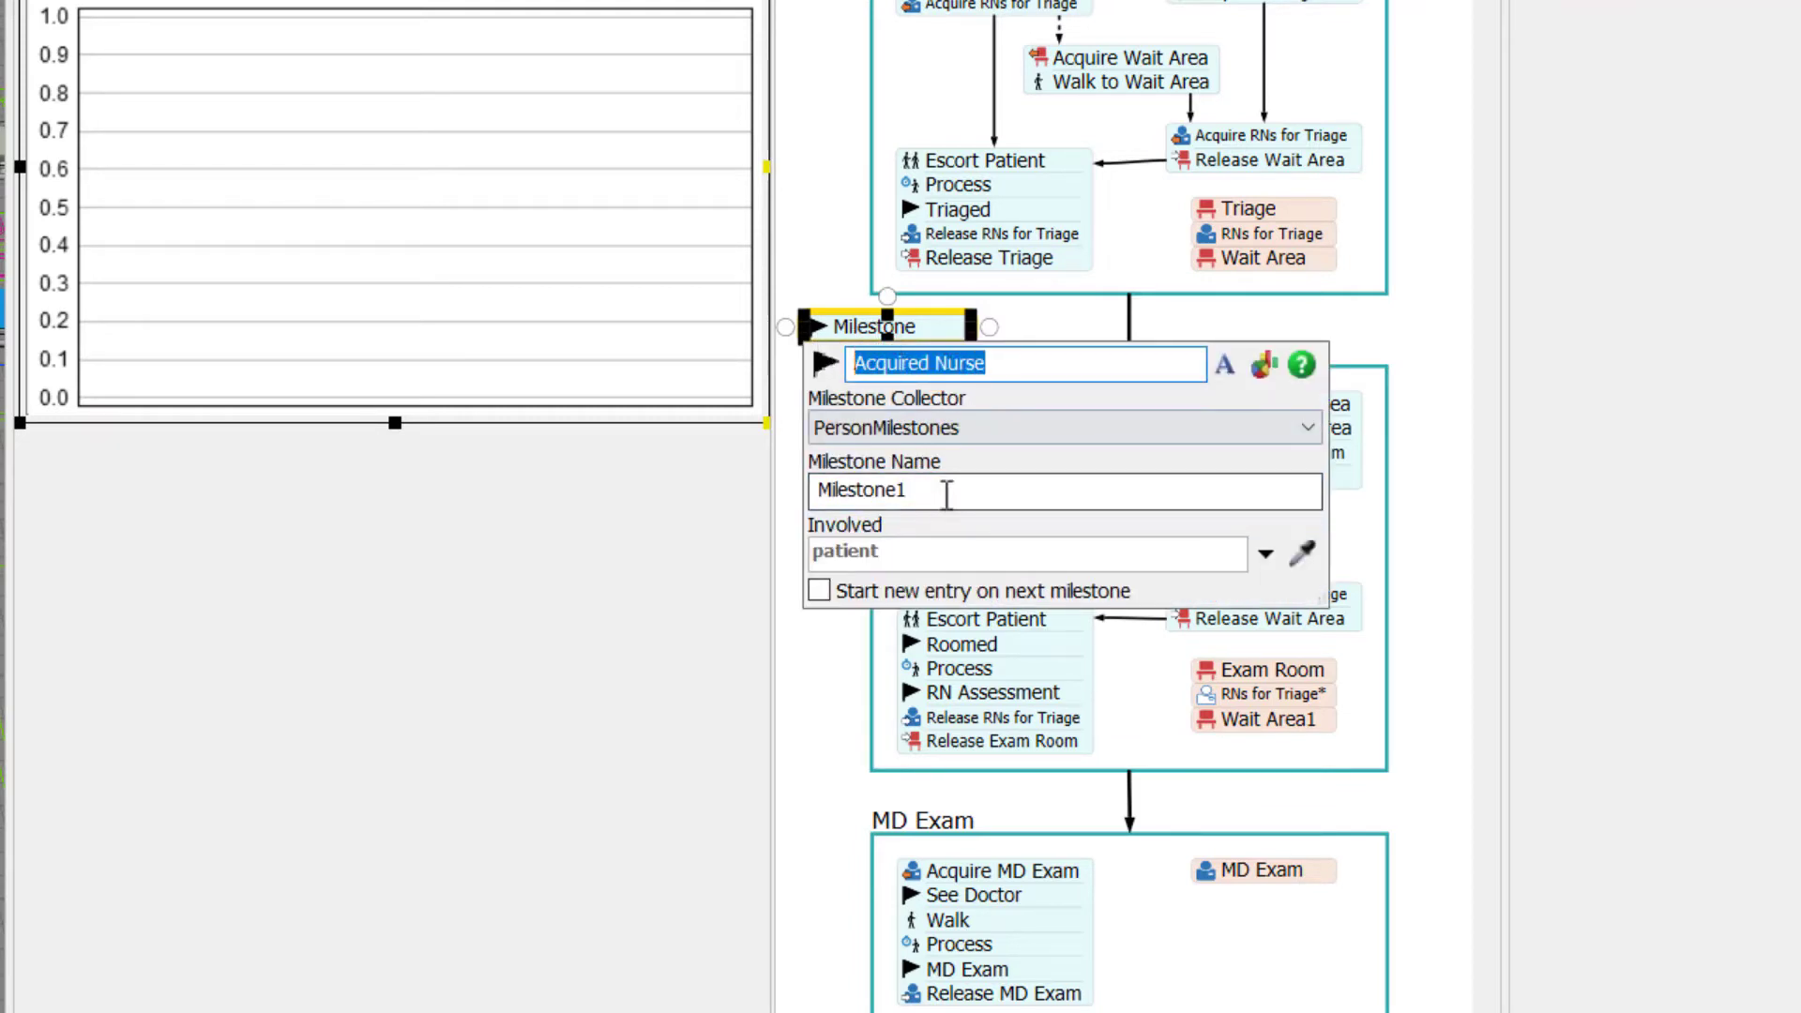
{"action": "left_click", "coordinate": [827, 494]}
{"action": "key", "text": "ctrl+v"}
{"action": "left_click", "coordinate": [813, 262]}
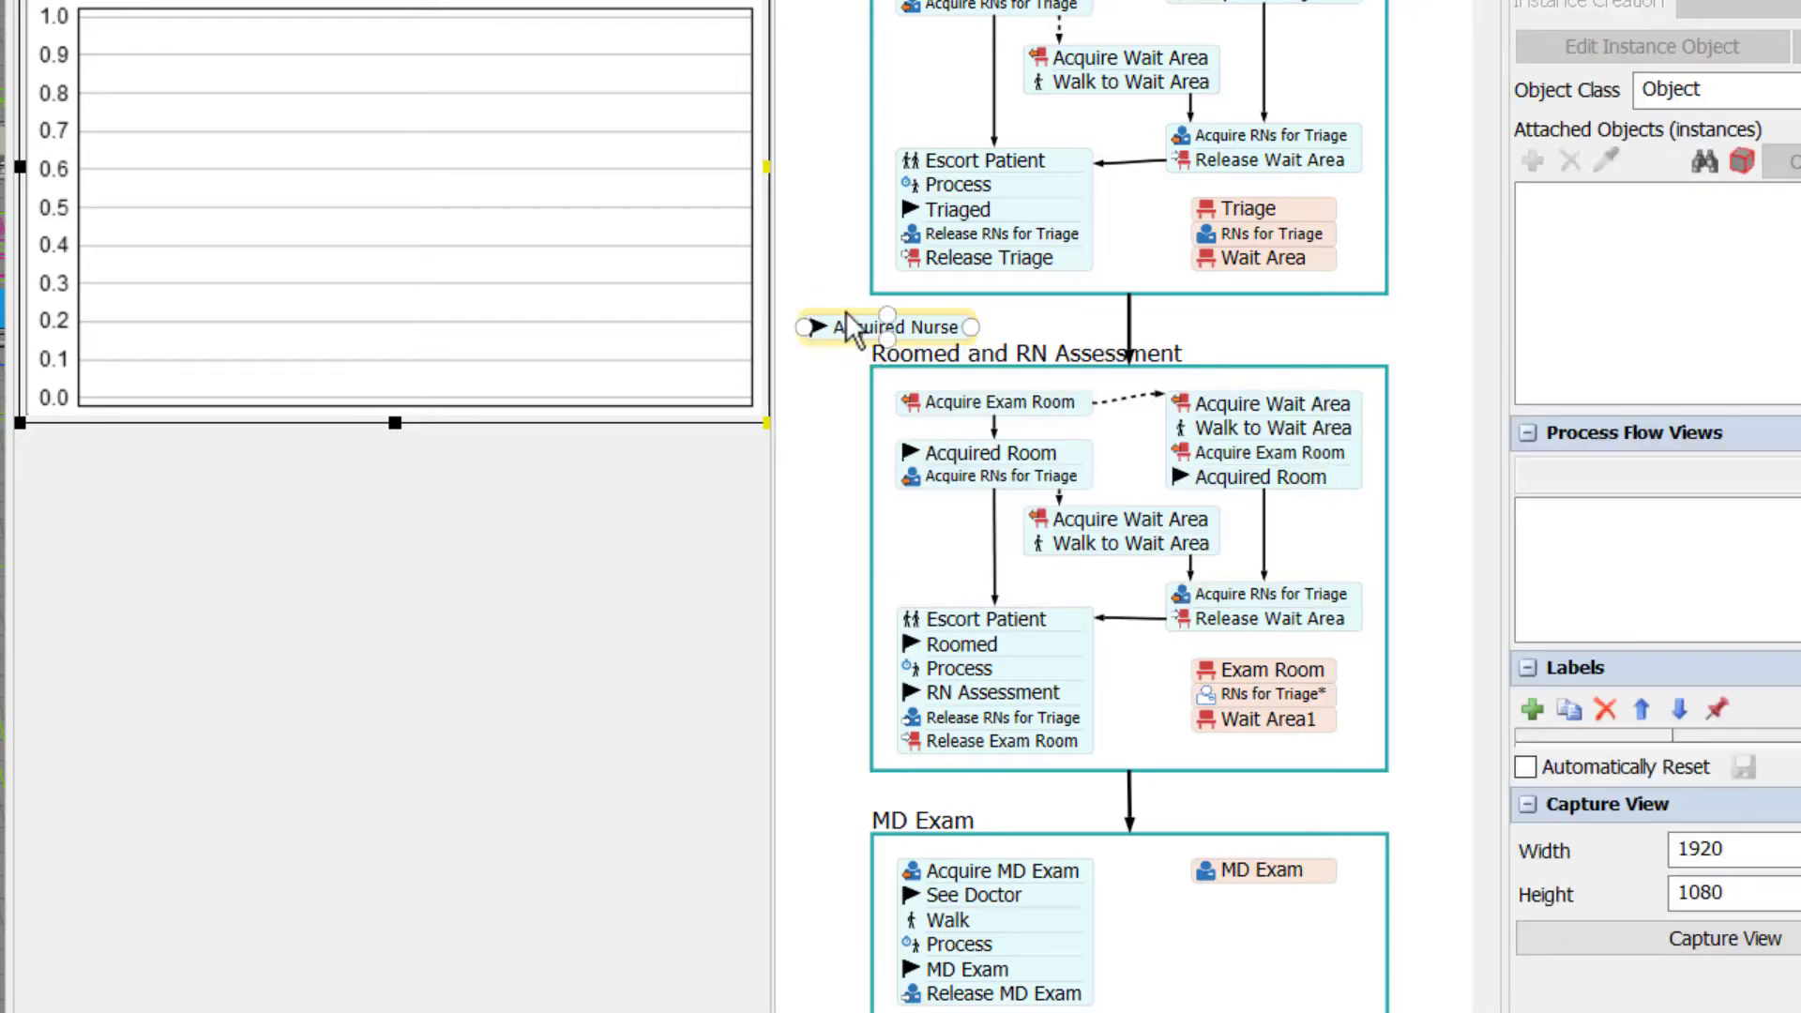
{"action": "left_click_drag", "start_coordinate": [844, 328], "coordinate": [964, 598]}
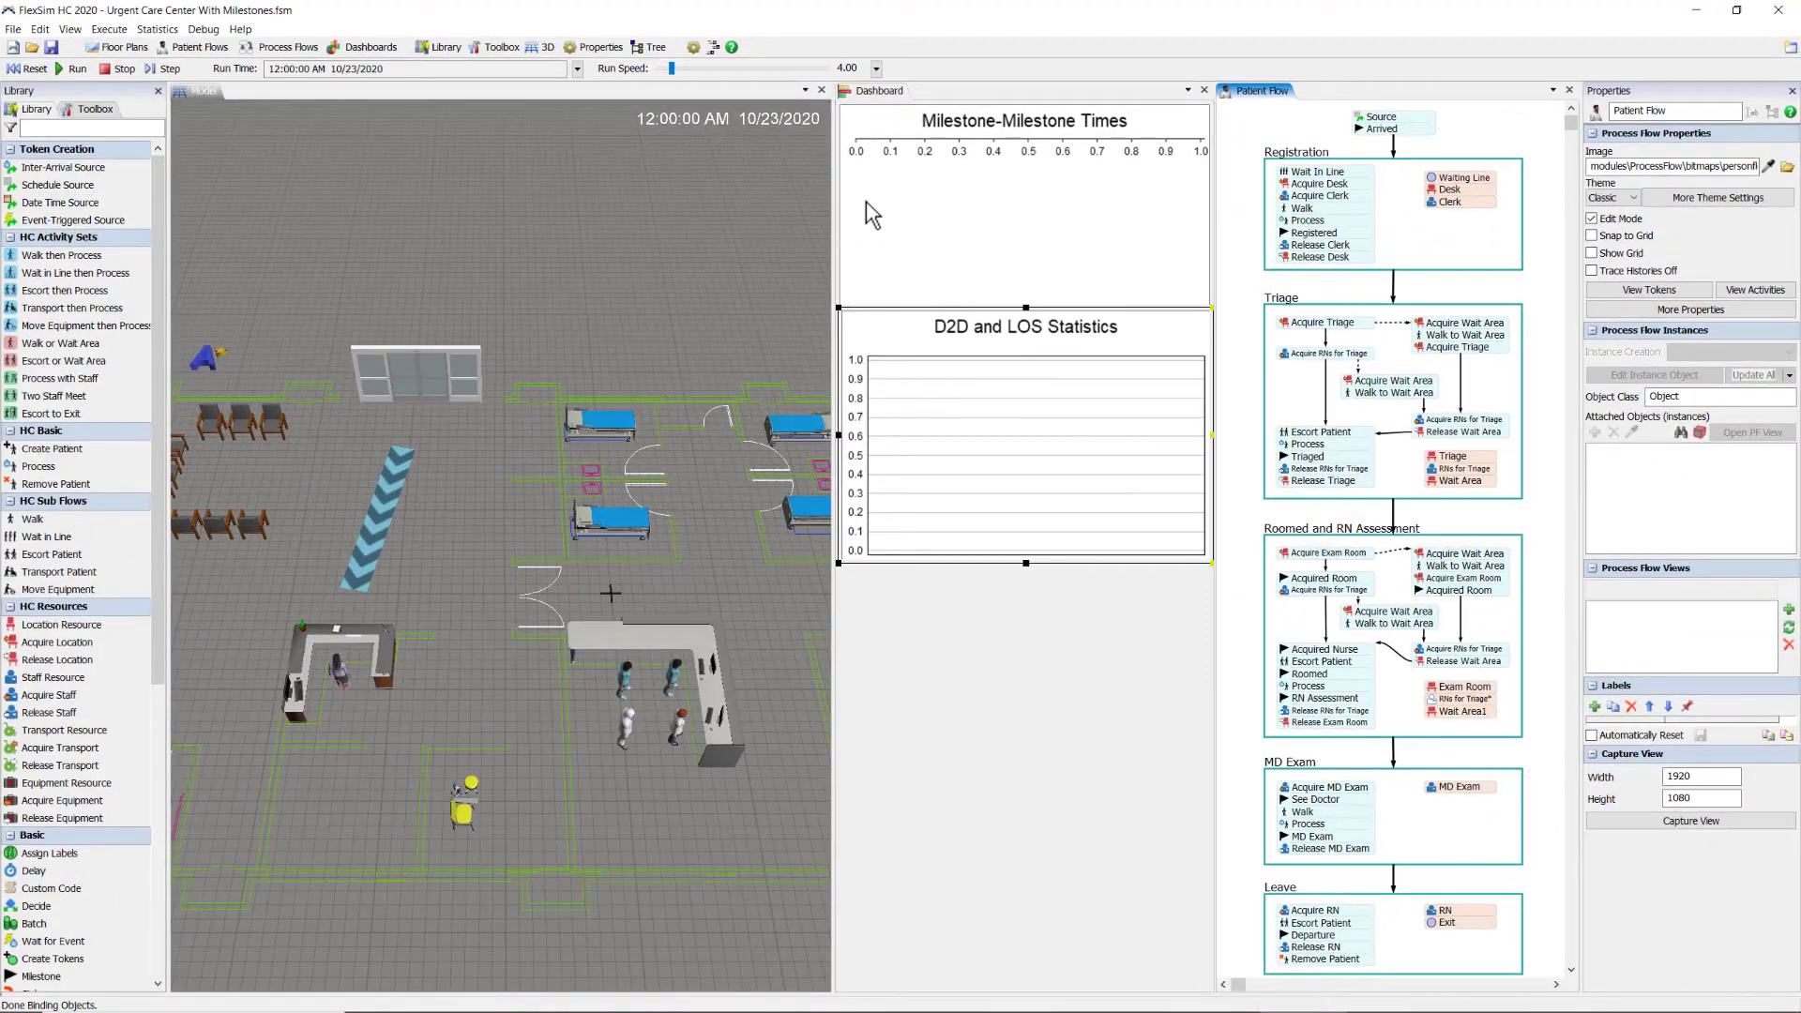
Change an existing chart interval to run from Triaged to Acquired Room
{"action": "double_click", "coordinate": [859, 191]}
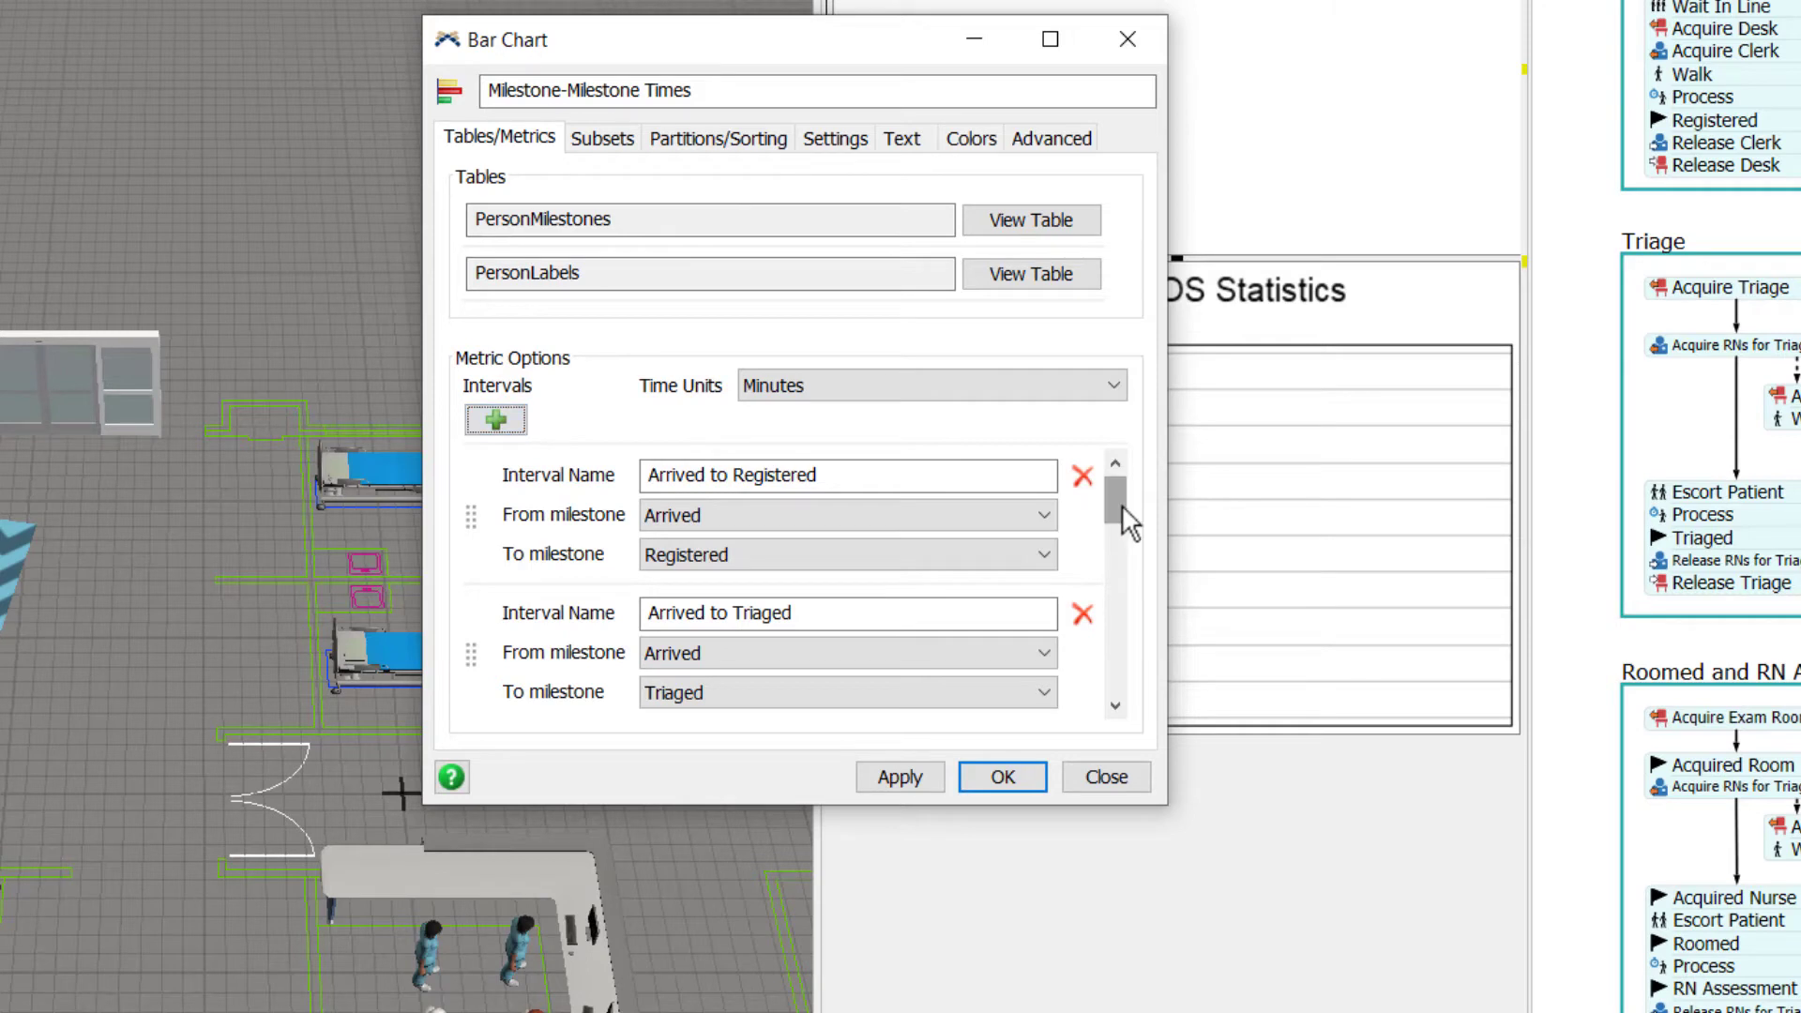
{"action": "left_click_drag", "start_coordinate": [1122, 503], "coordinate": [1118, 643]}
{"action": "left_click", "coordinate": [849, 694]}
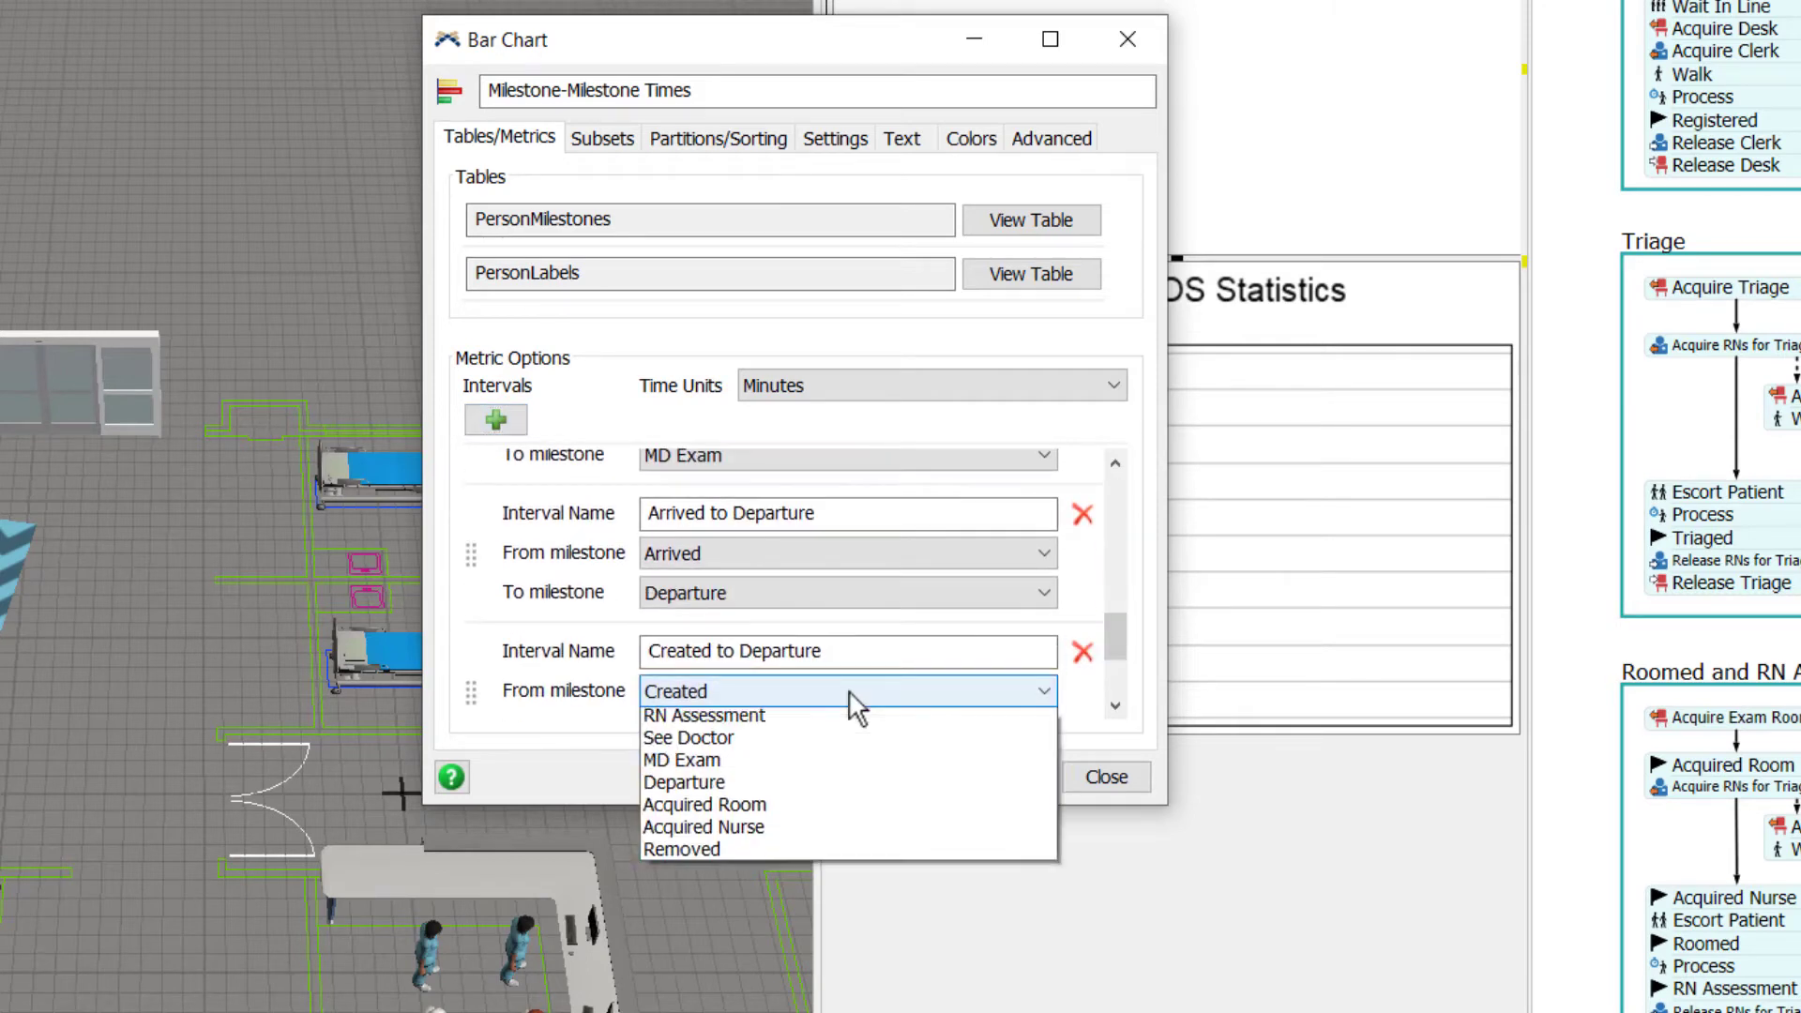
{"action": "left_click", "coordinate": [774, 788]}
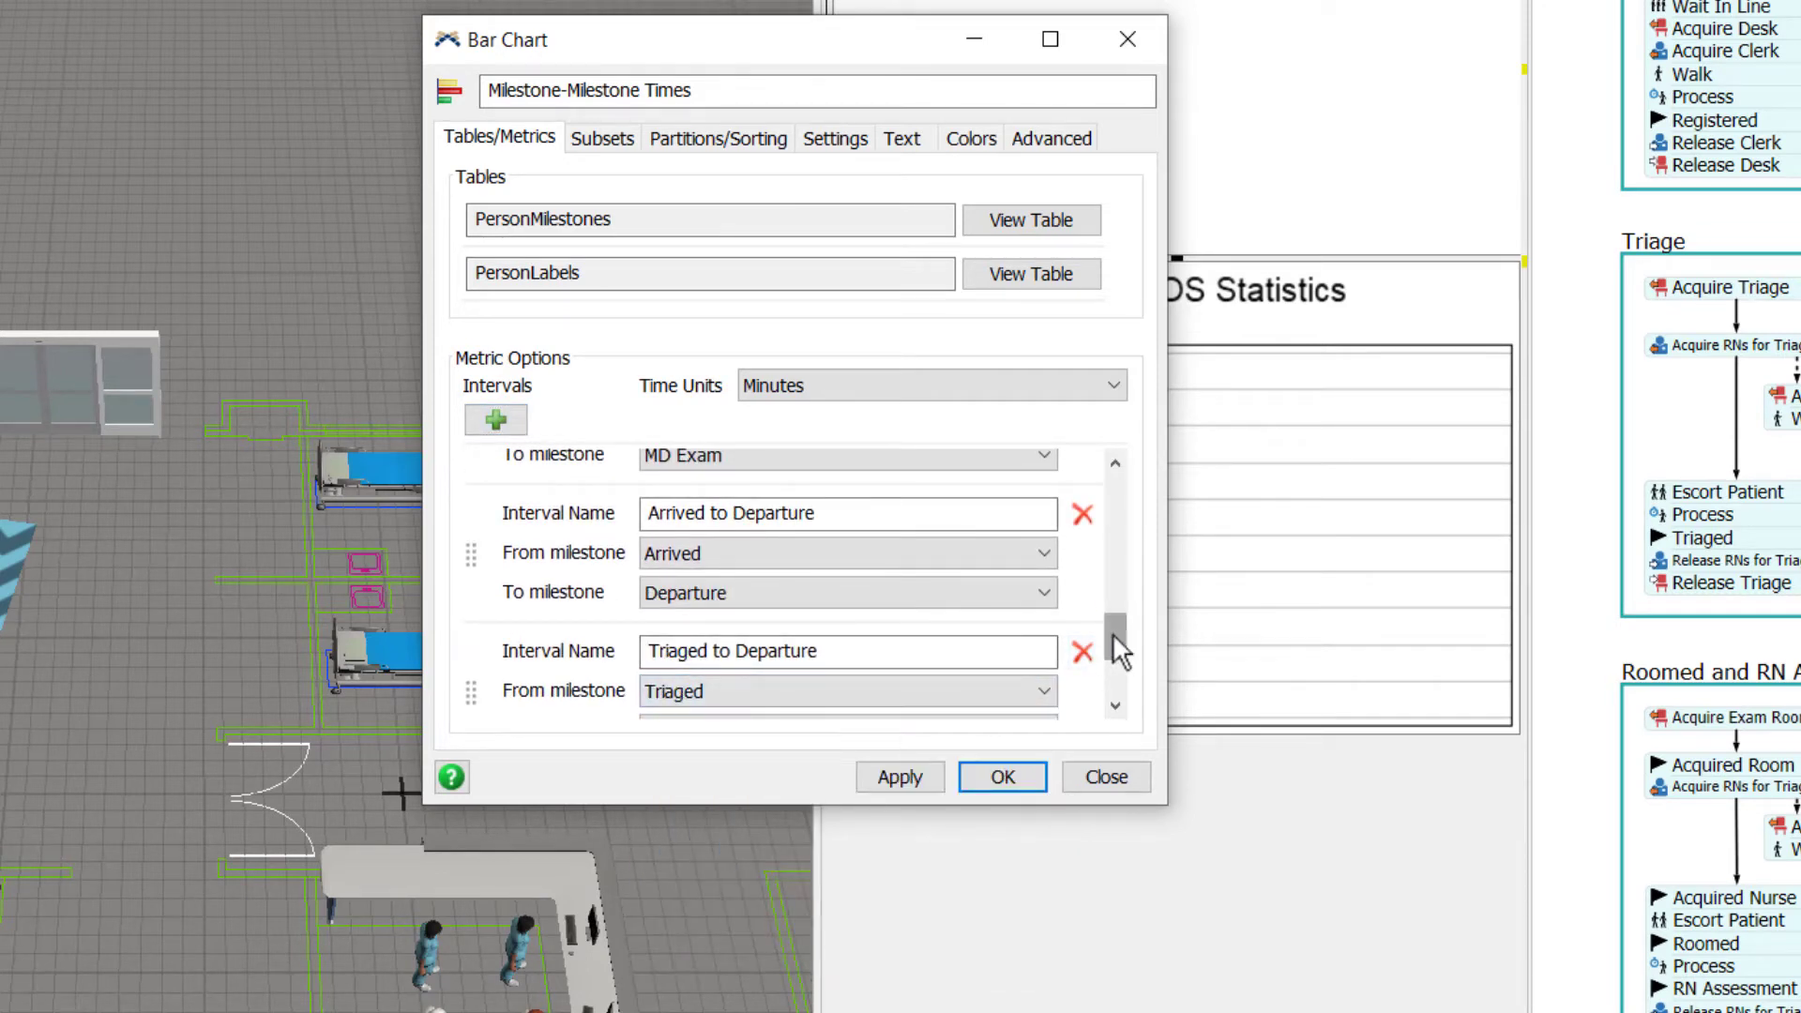
{"action": "left_click_drag", "start_coordinate": [1116, 647], "coordinate": [1113, 675]}
{"action": "left_click", "coordinate": [740, 555]}
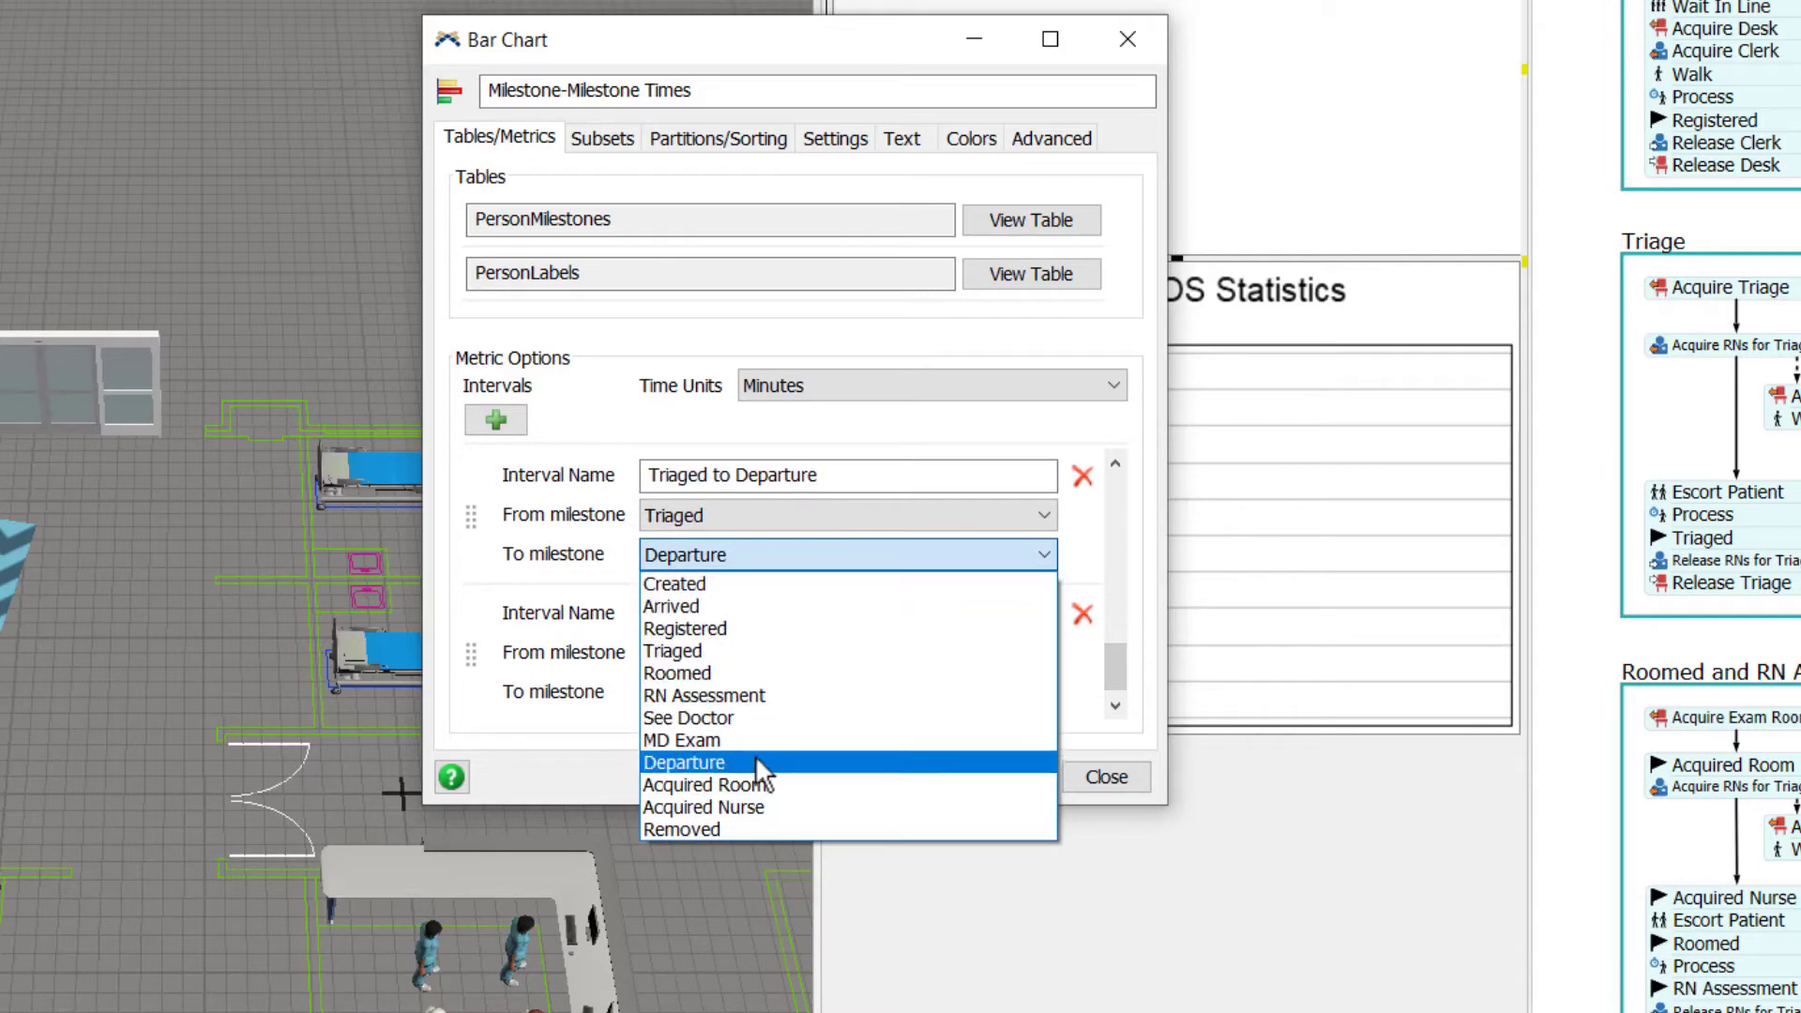
{"action": "left_click", "coordinate": [761, 780]}
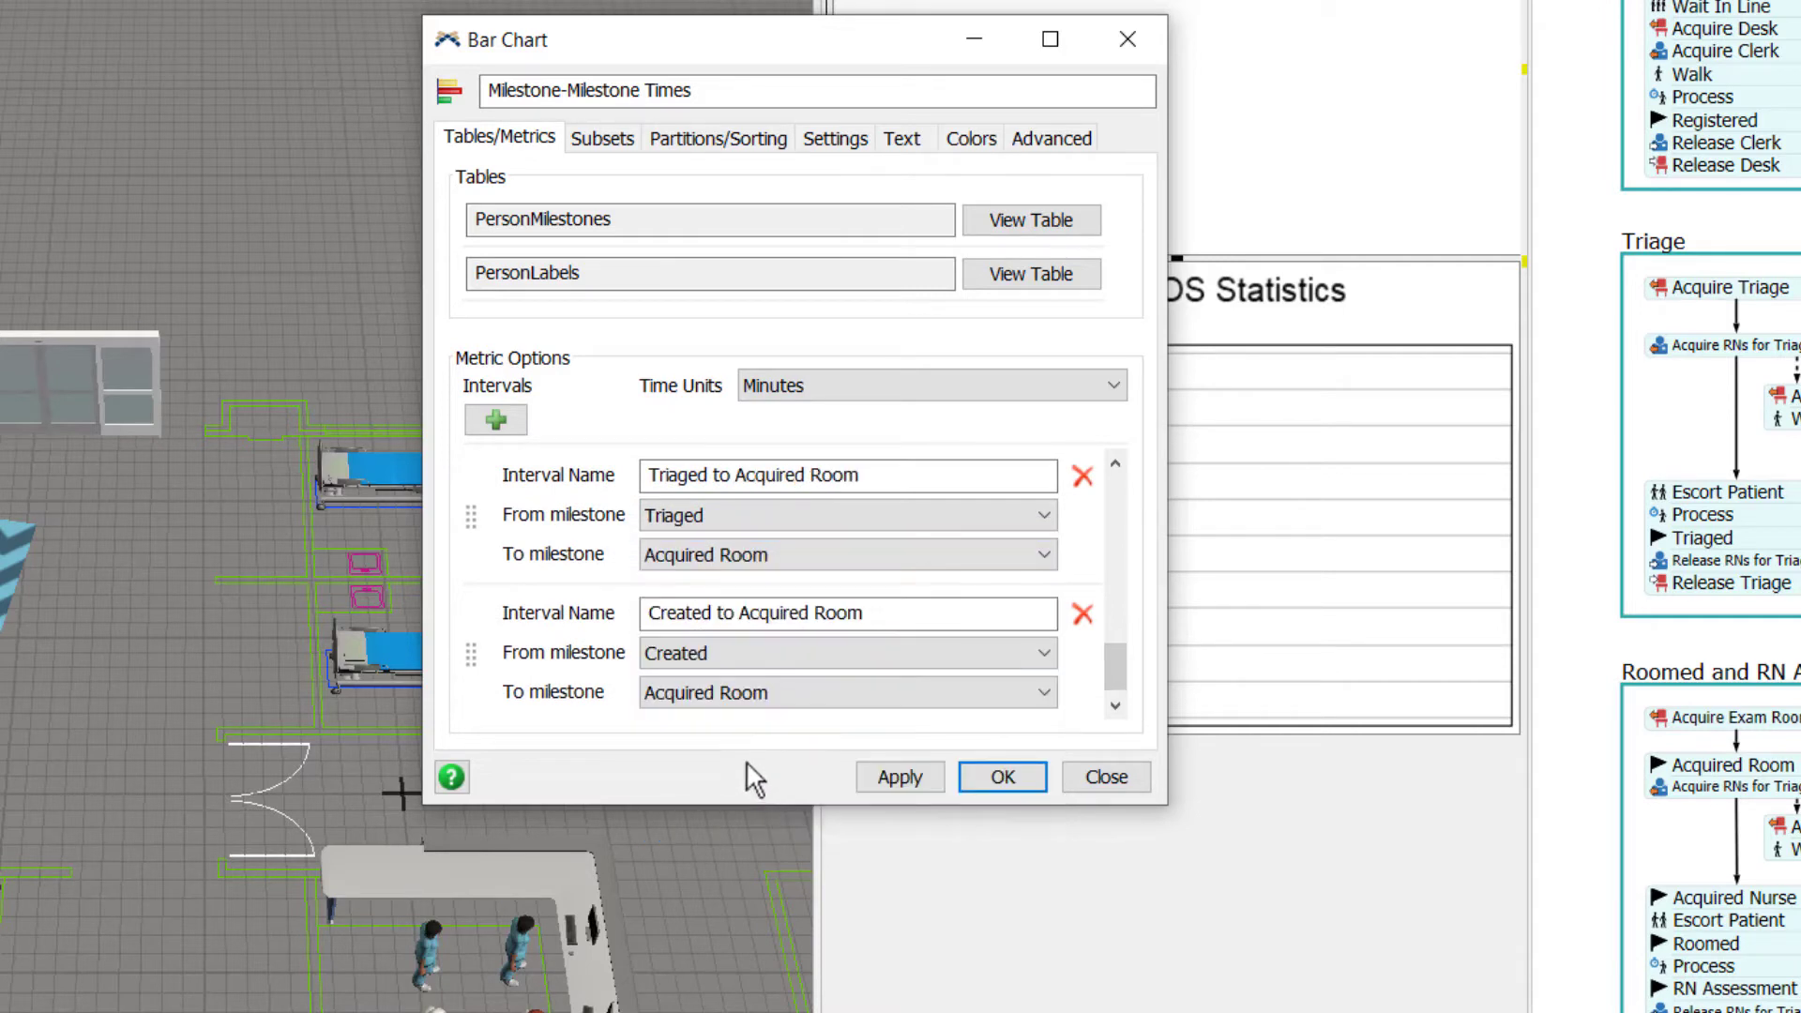
Set the last interval to run from Acquired Room to Acquired Nurse
{"action": "left_click", "coordinate": [714, 654]}
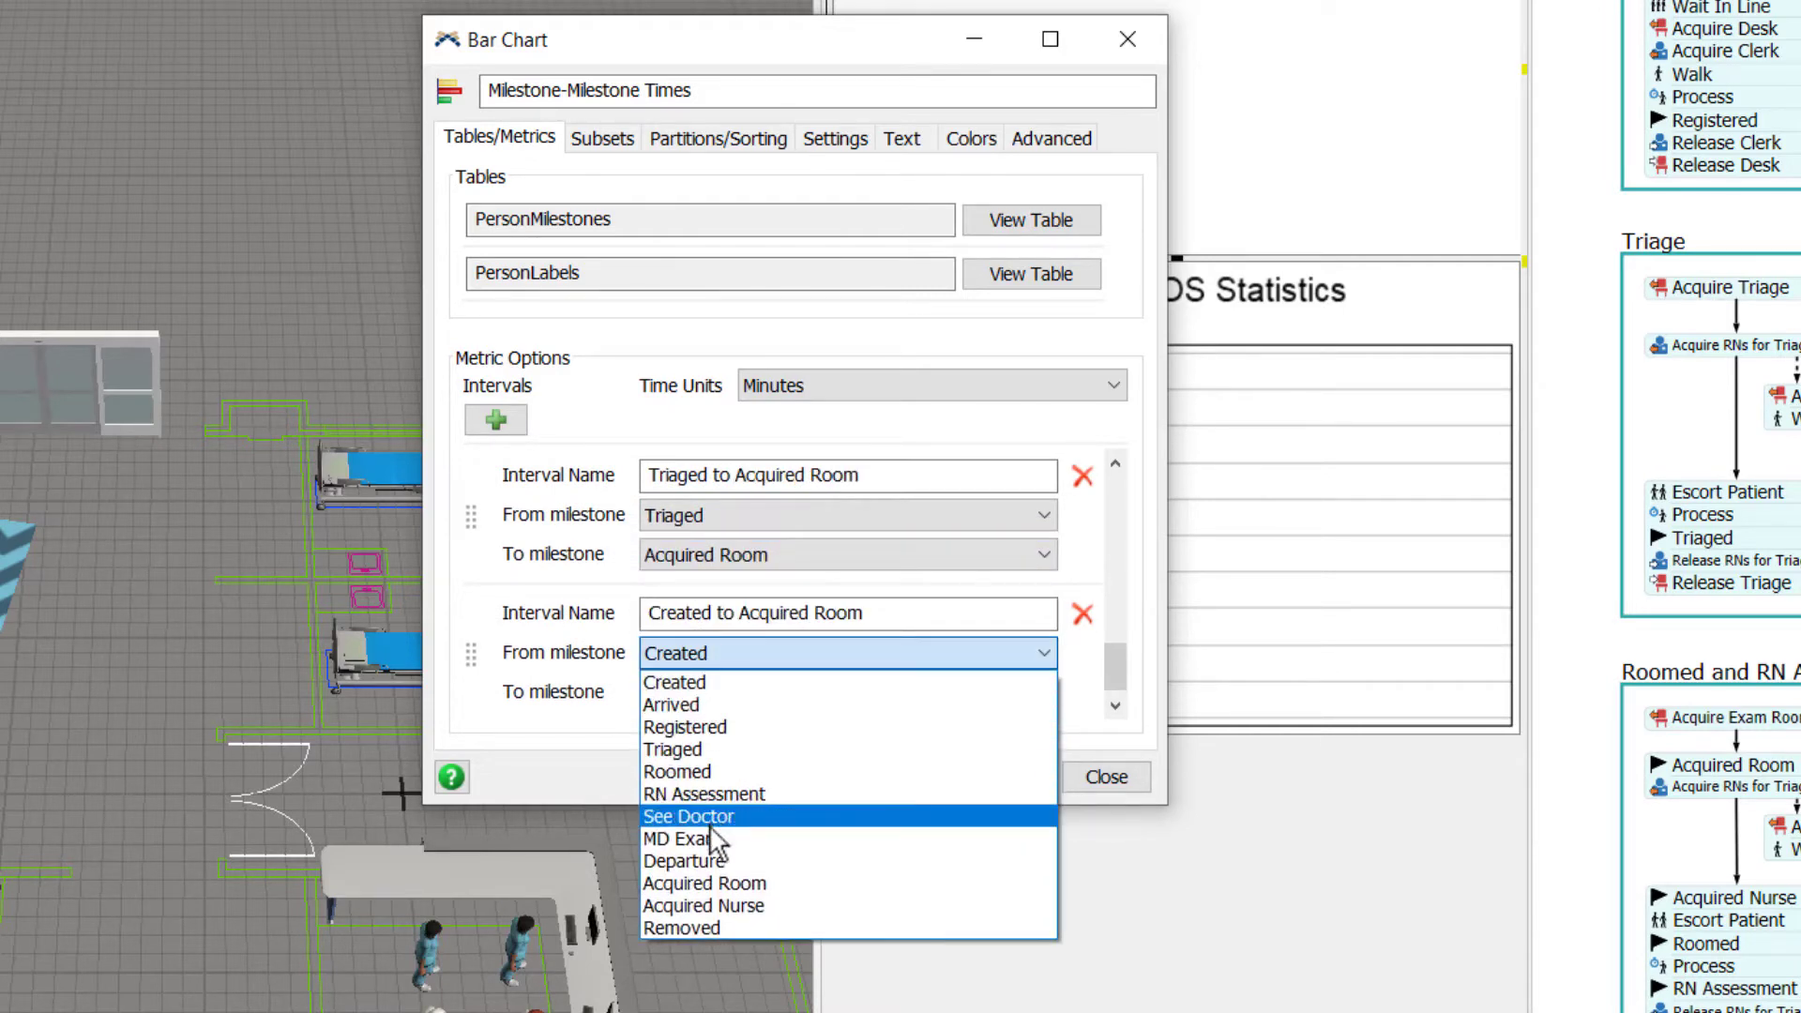
{"action": "left_click", "coordinate": [722, 880]}
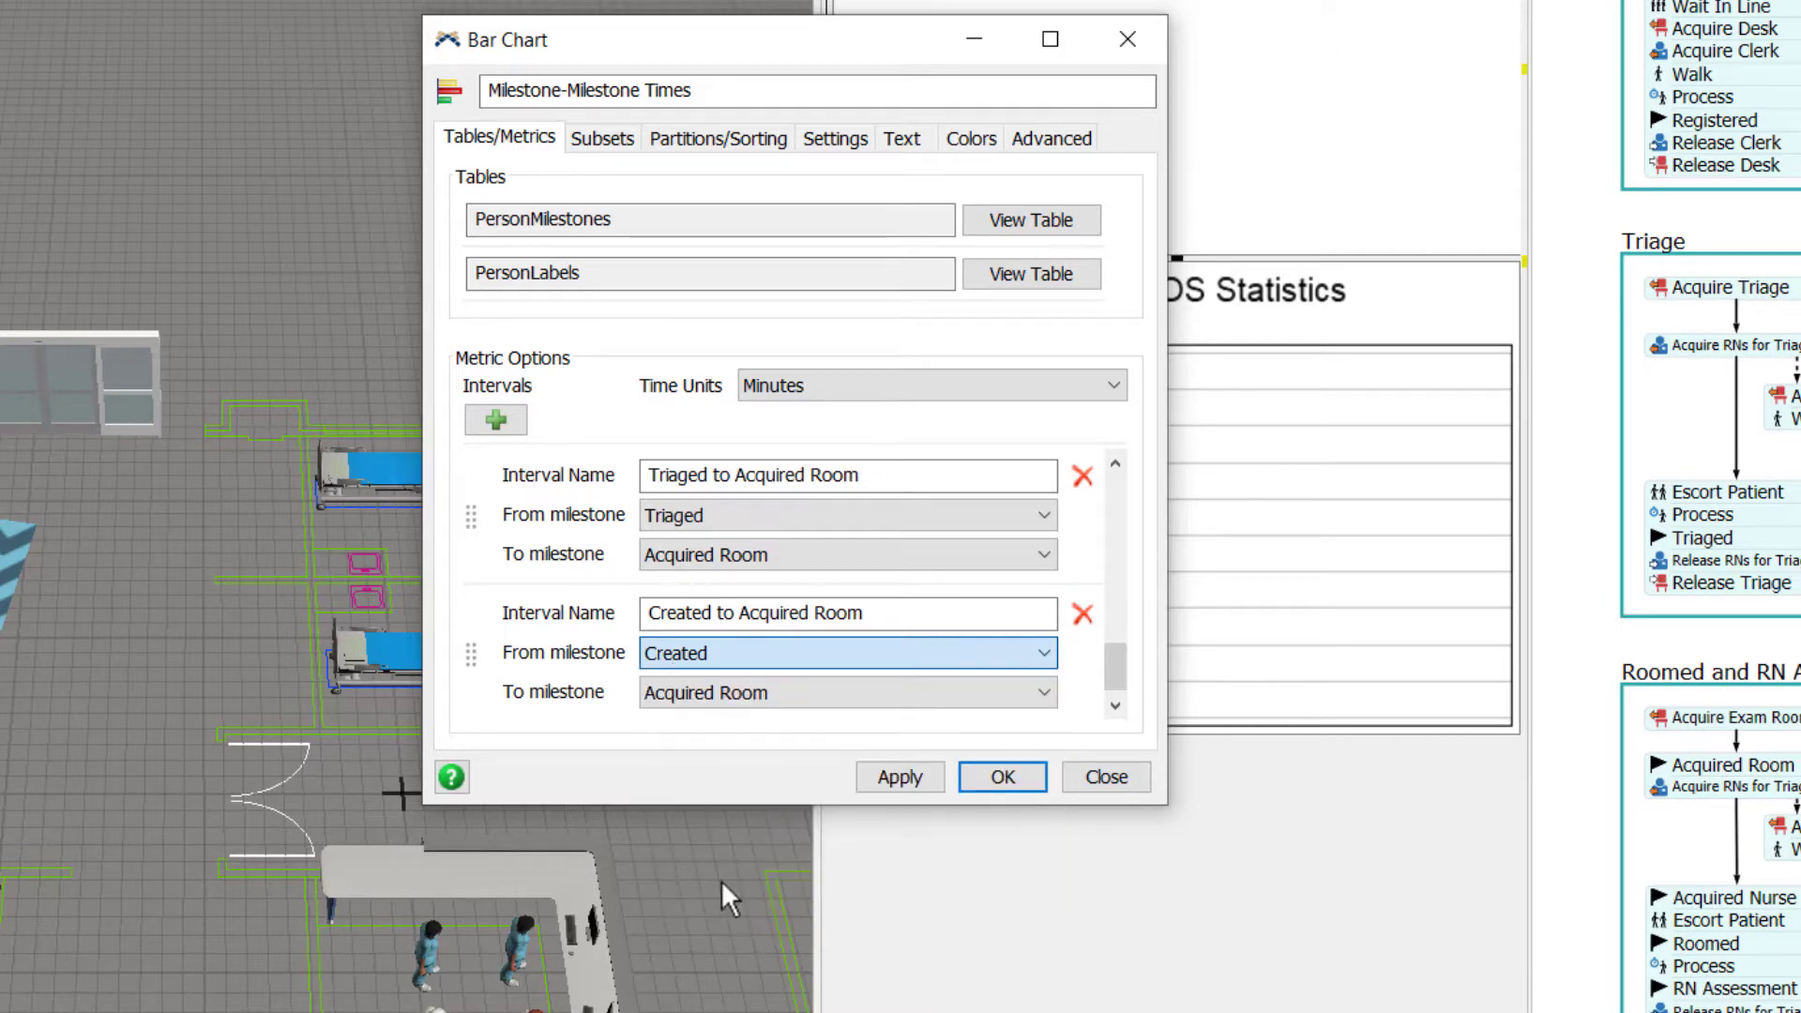
{"action": "left_click", "coordinate": [730, 695]}
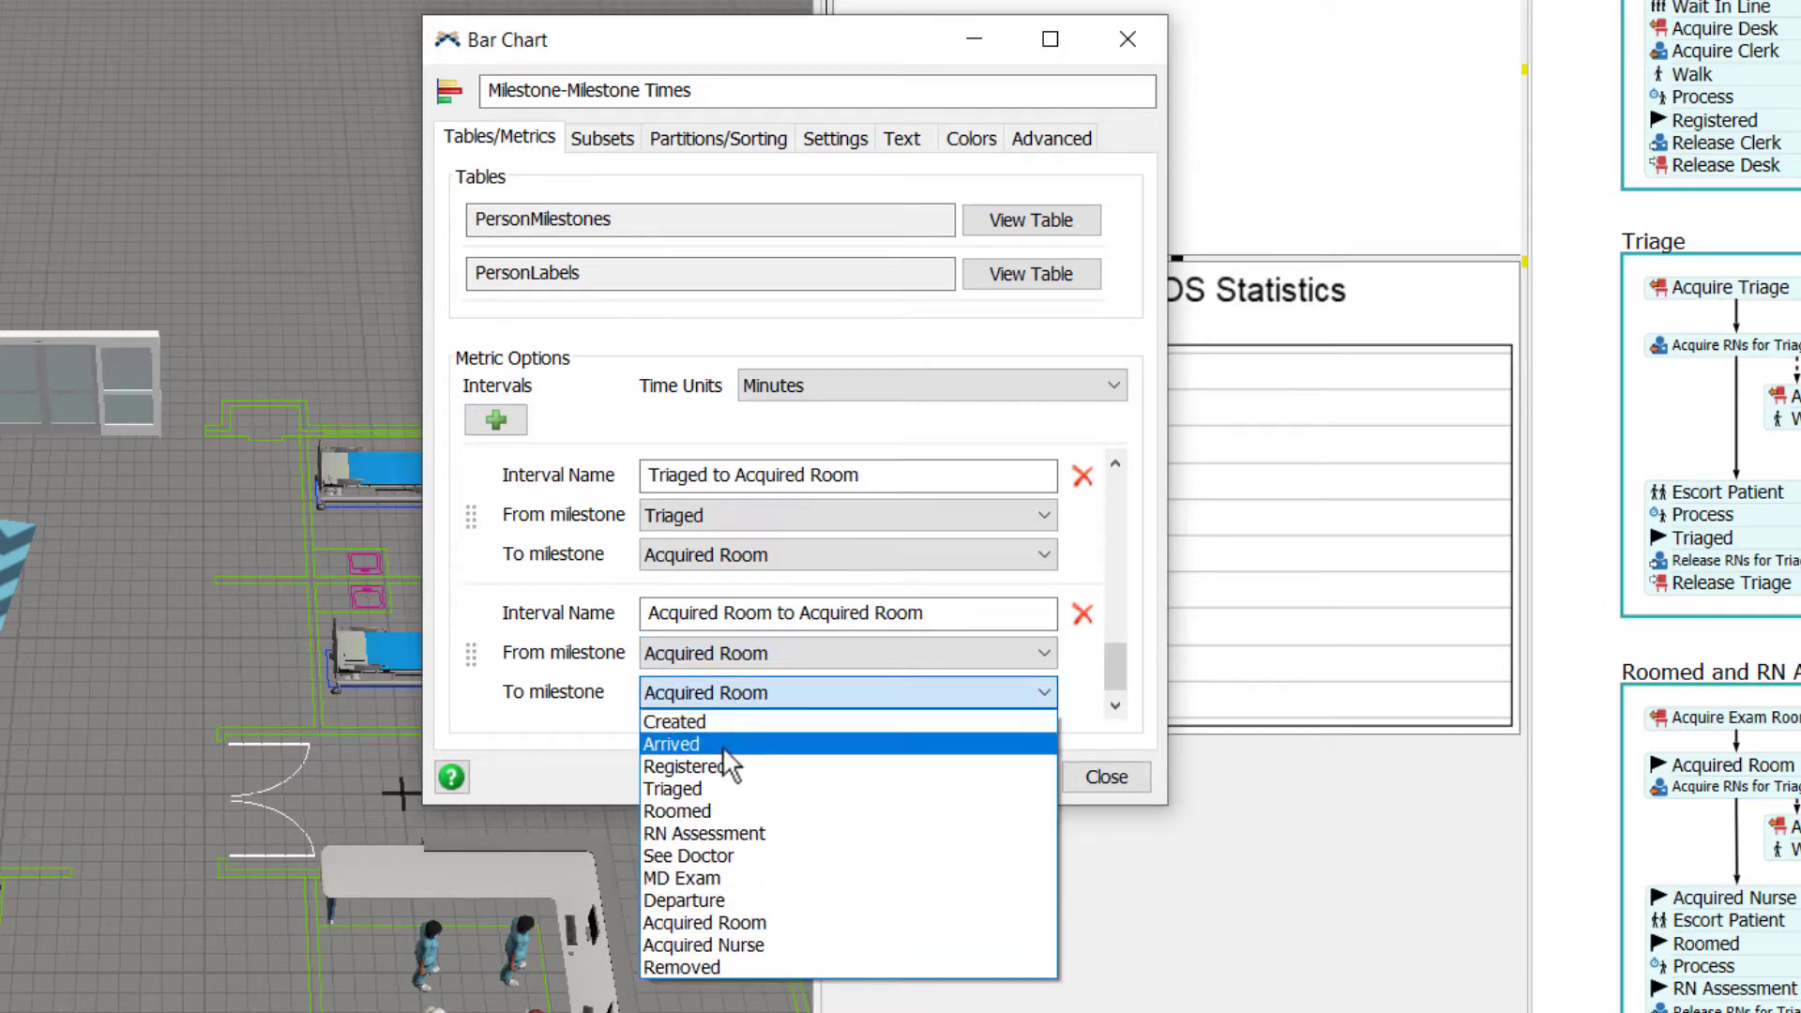
{"action": "left_click", "coordinate": [730, 945]}
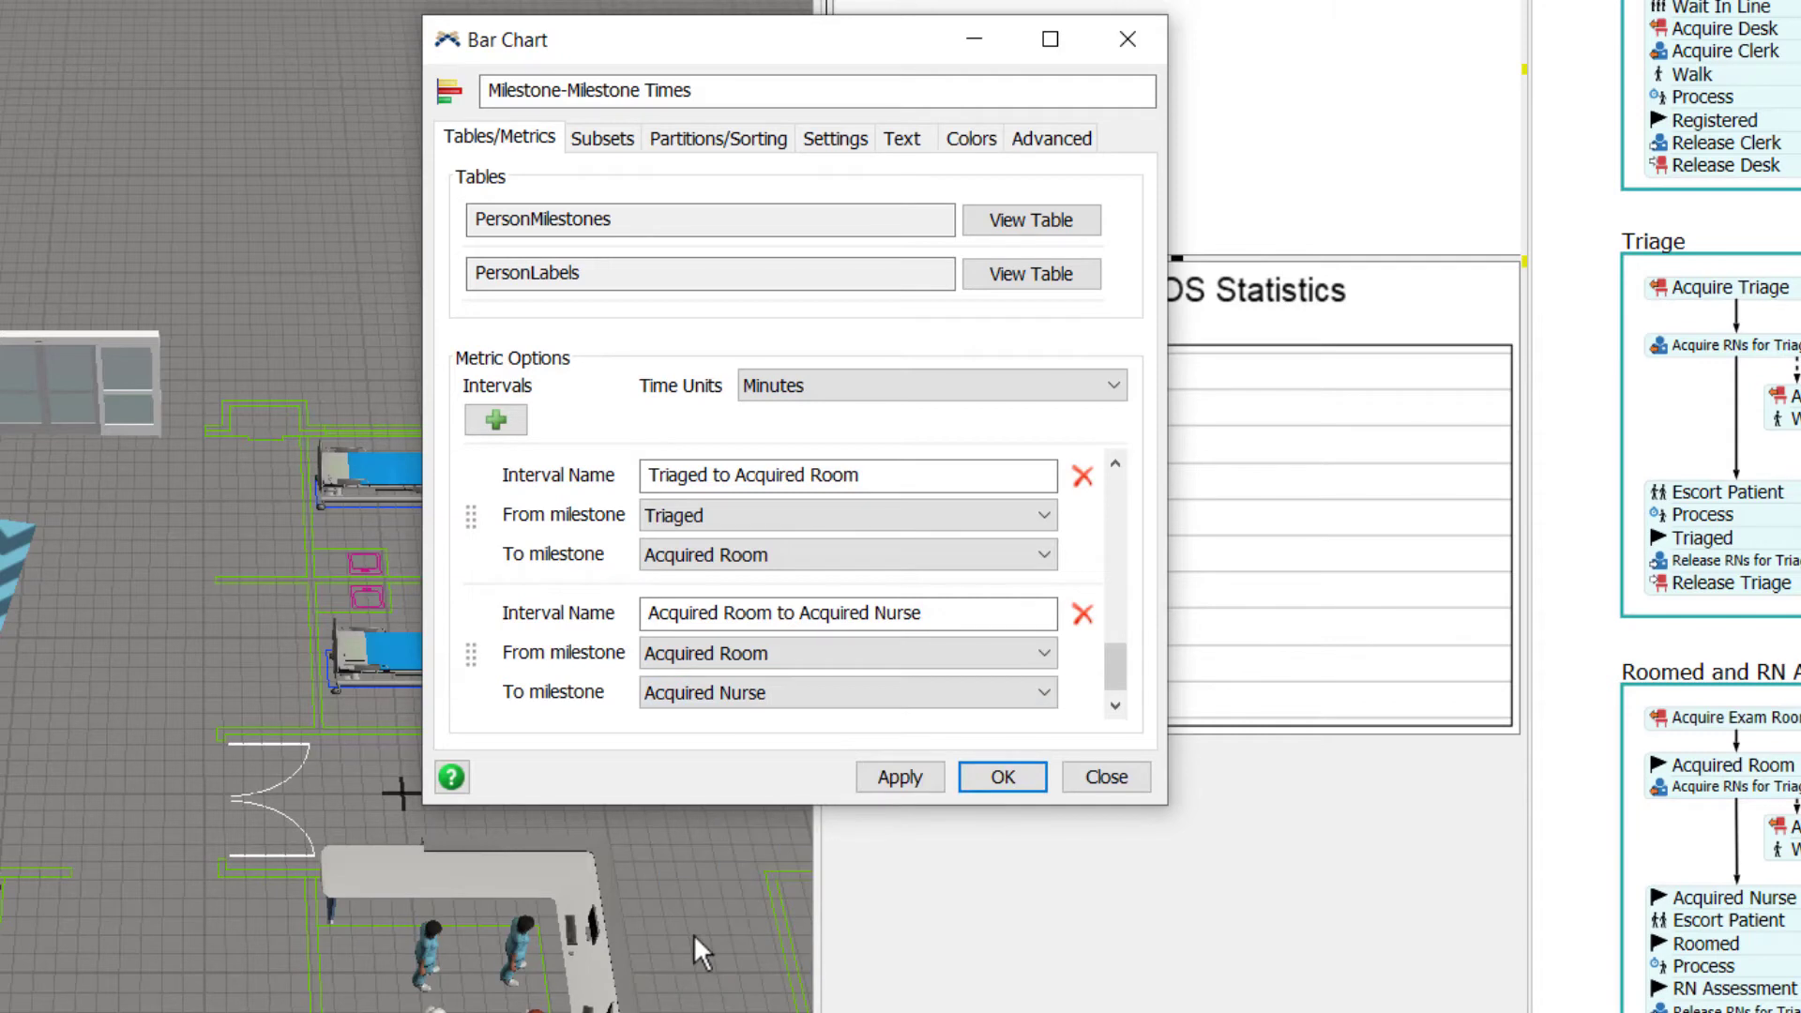
Name the new intervals Room Wait Time and Nurse Wait Time and confirm the chart
{"action": "left_click_drag", "start_coordinate": [860, 475], "coordinate": [642, 477]}
{"action": "type", "text": "R"}
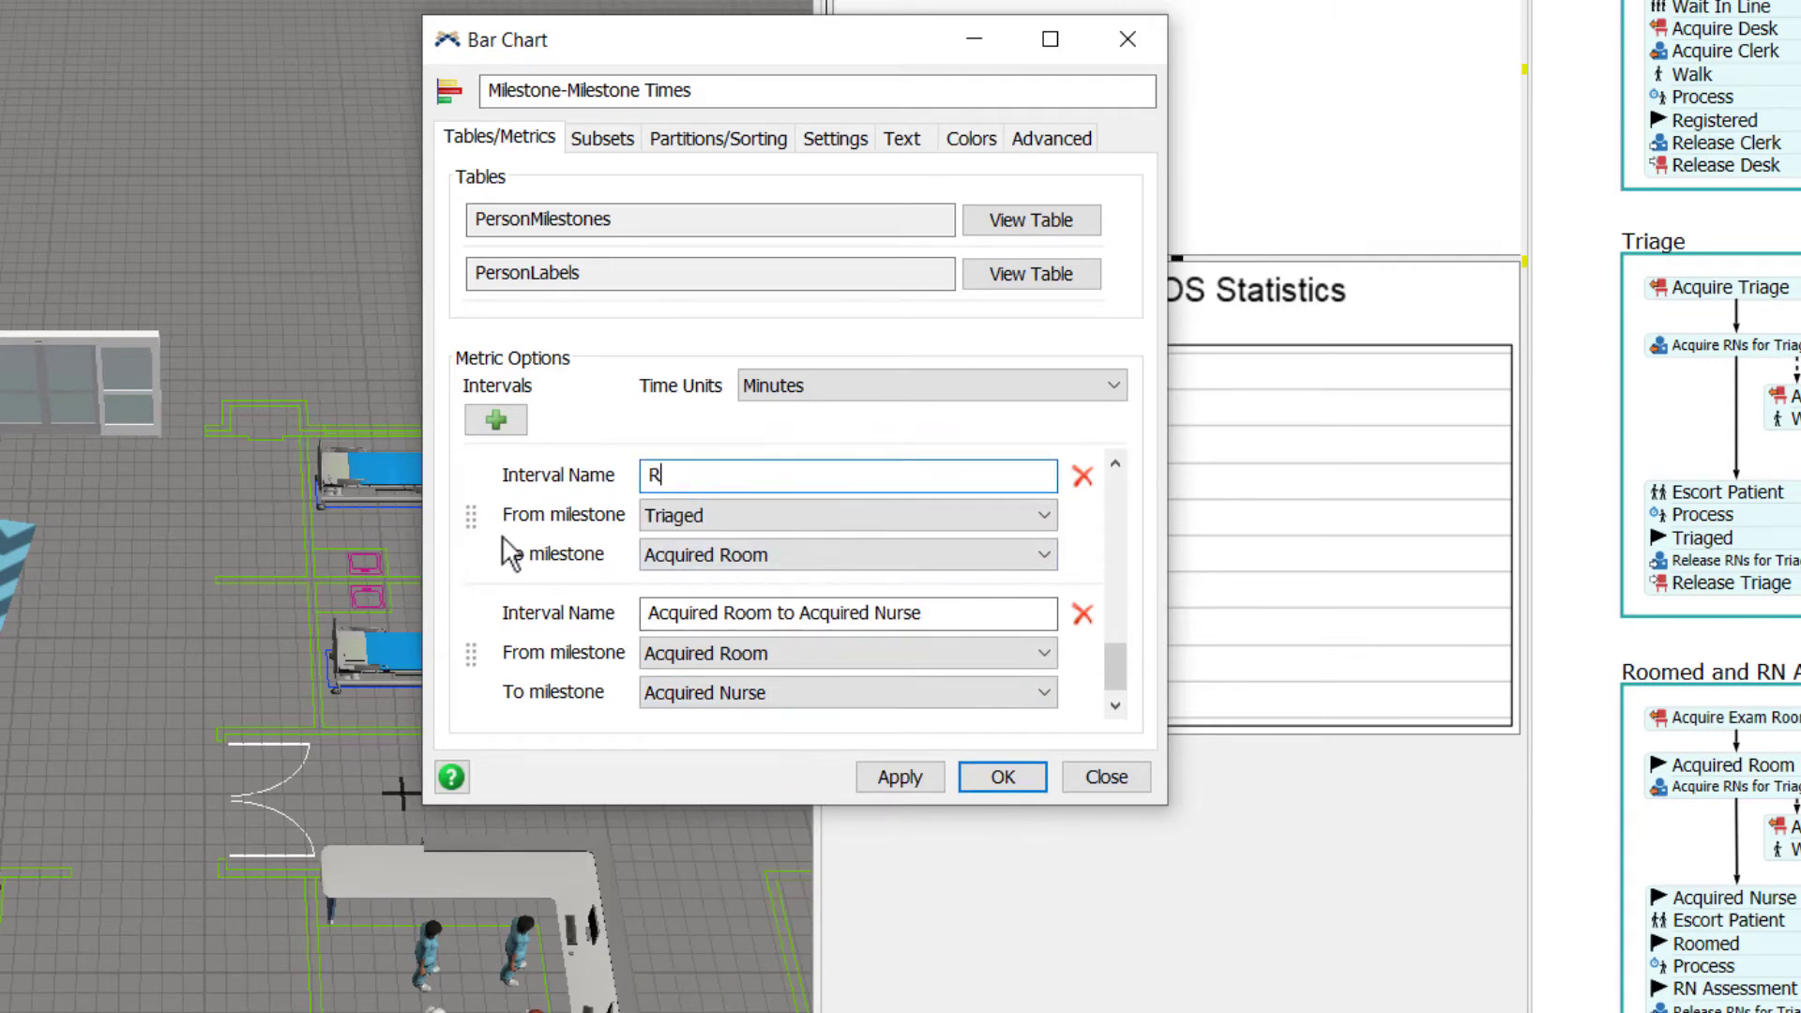
{"action": "type", "text": "oom Wait Time"}
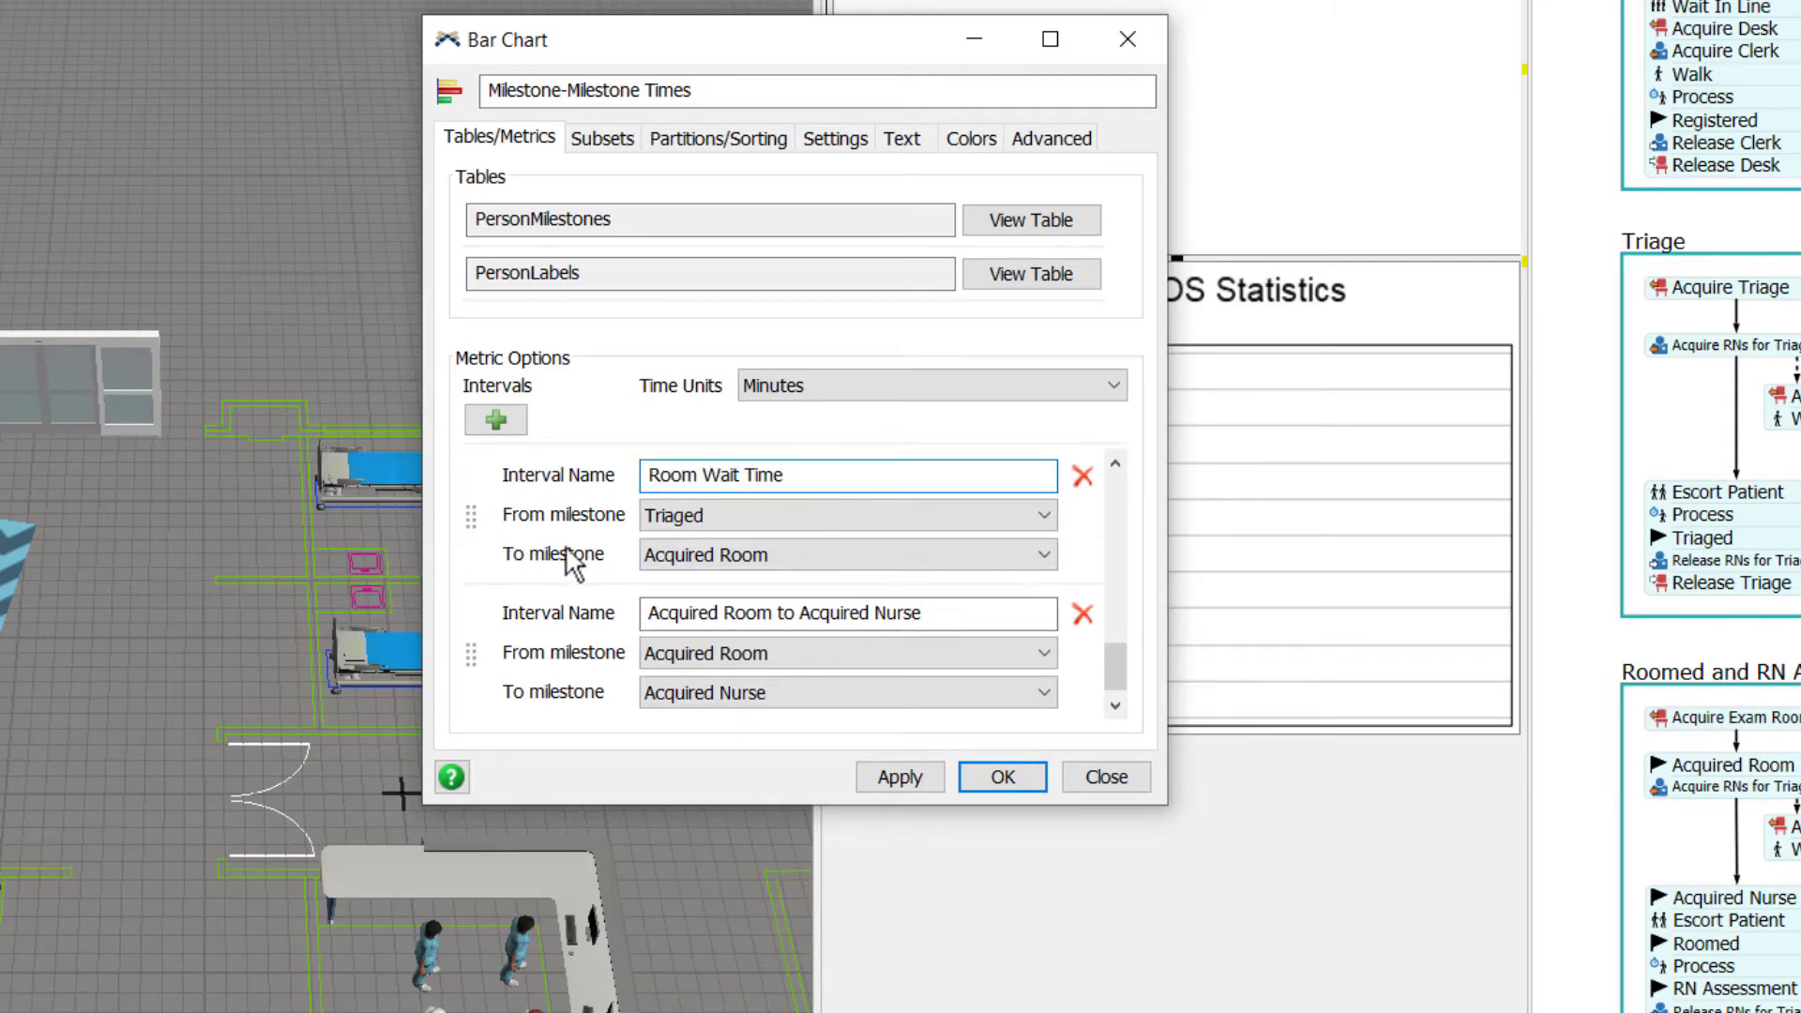
{"action": "left_click_drag", "start_coordinate": [948, 611], "coordinate": [544, 583]}
{"action": "type", "text": "Nurse Wait Time"}
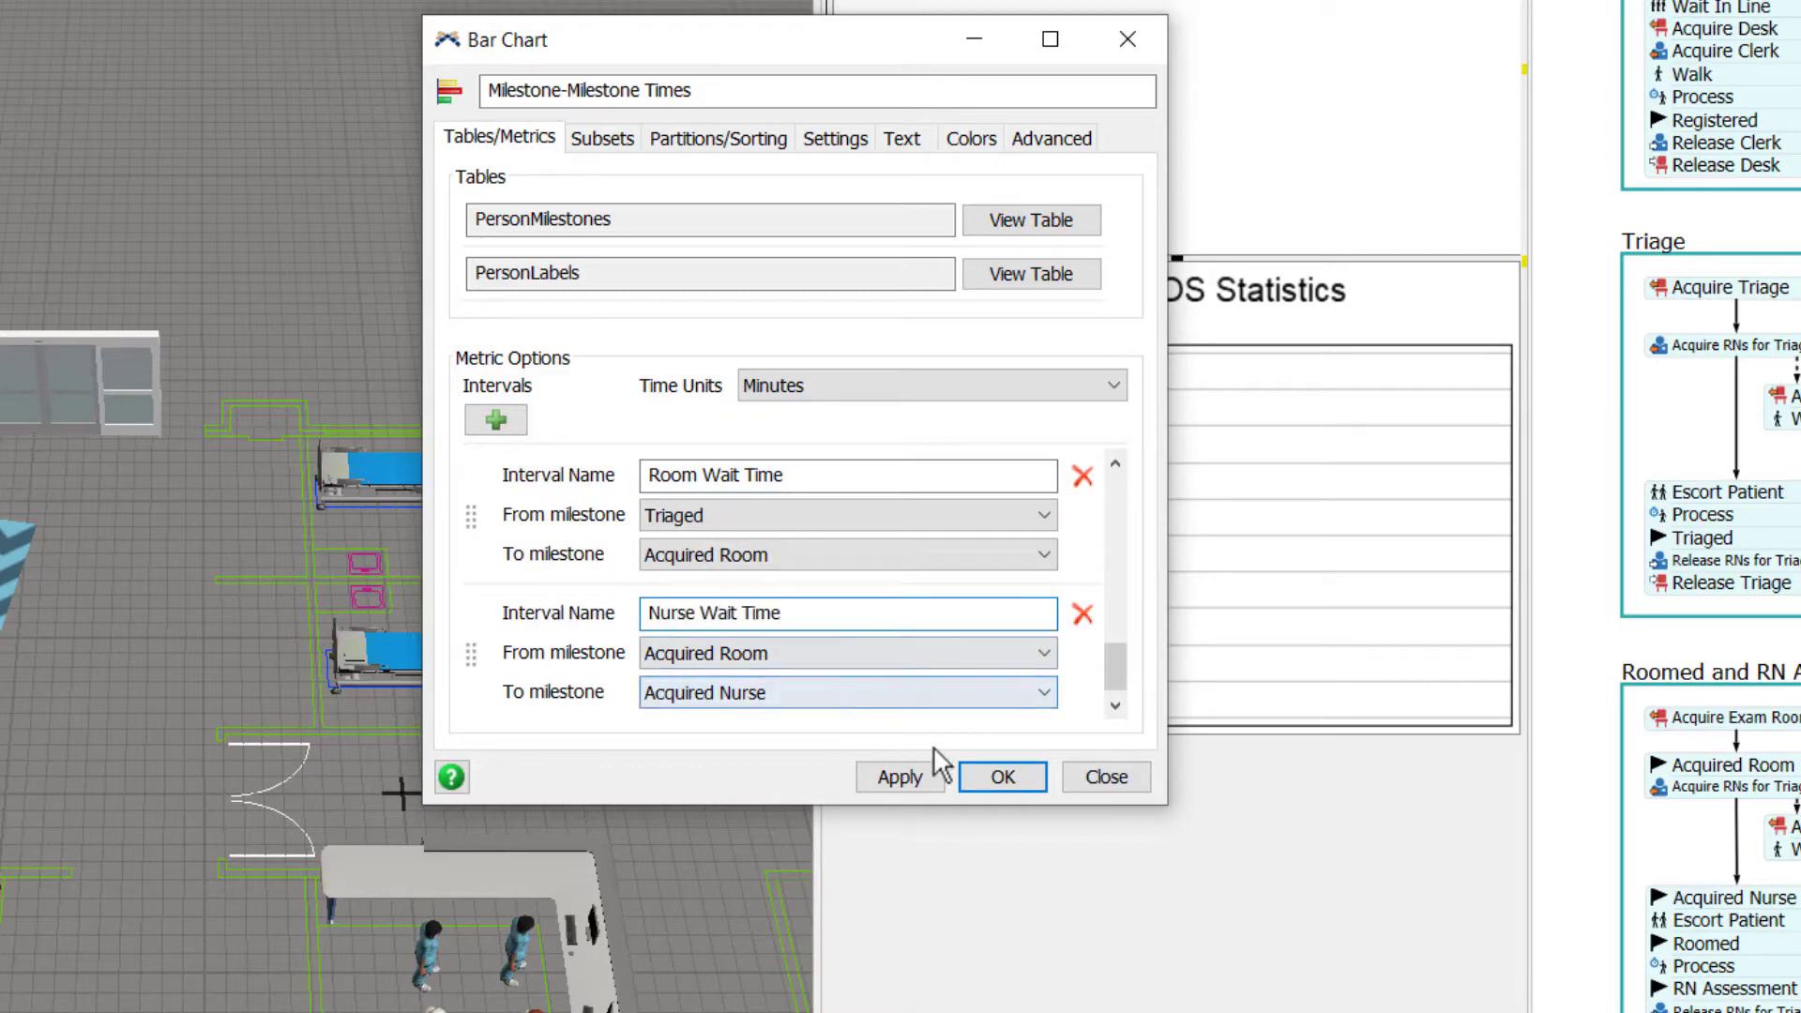
{"action": "left_click", "coordinate": [1019, 784]}
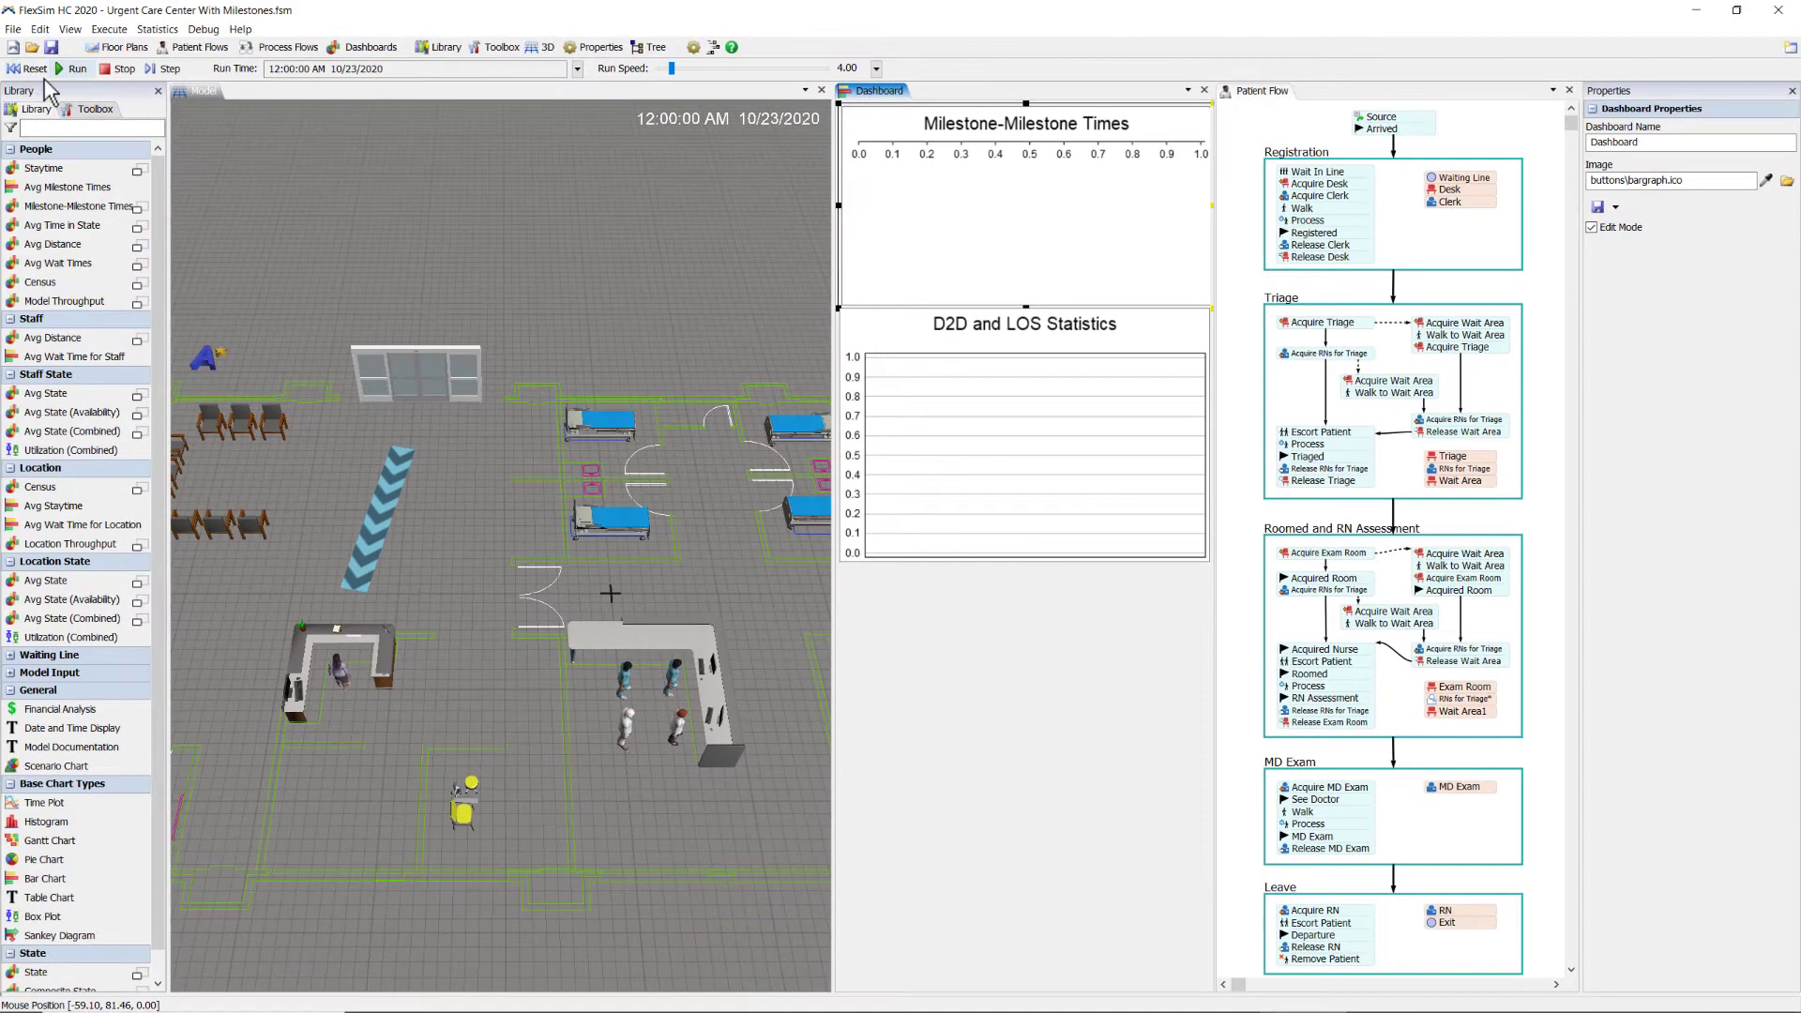
Run the model at higher speed, make the Milestone-Milestone Times chart taller, then reset
{"action": "left_click", "coordinate": [59, 72]}
{"action": "left_click_drag", "start_coordinate": [737, 73], "coordinate": [767, 76]}
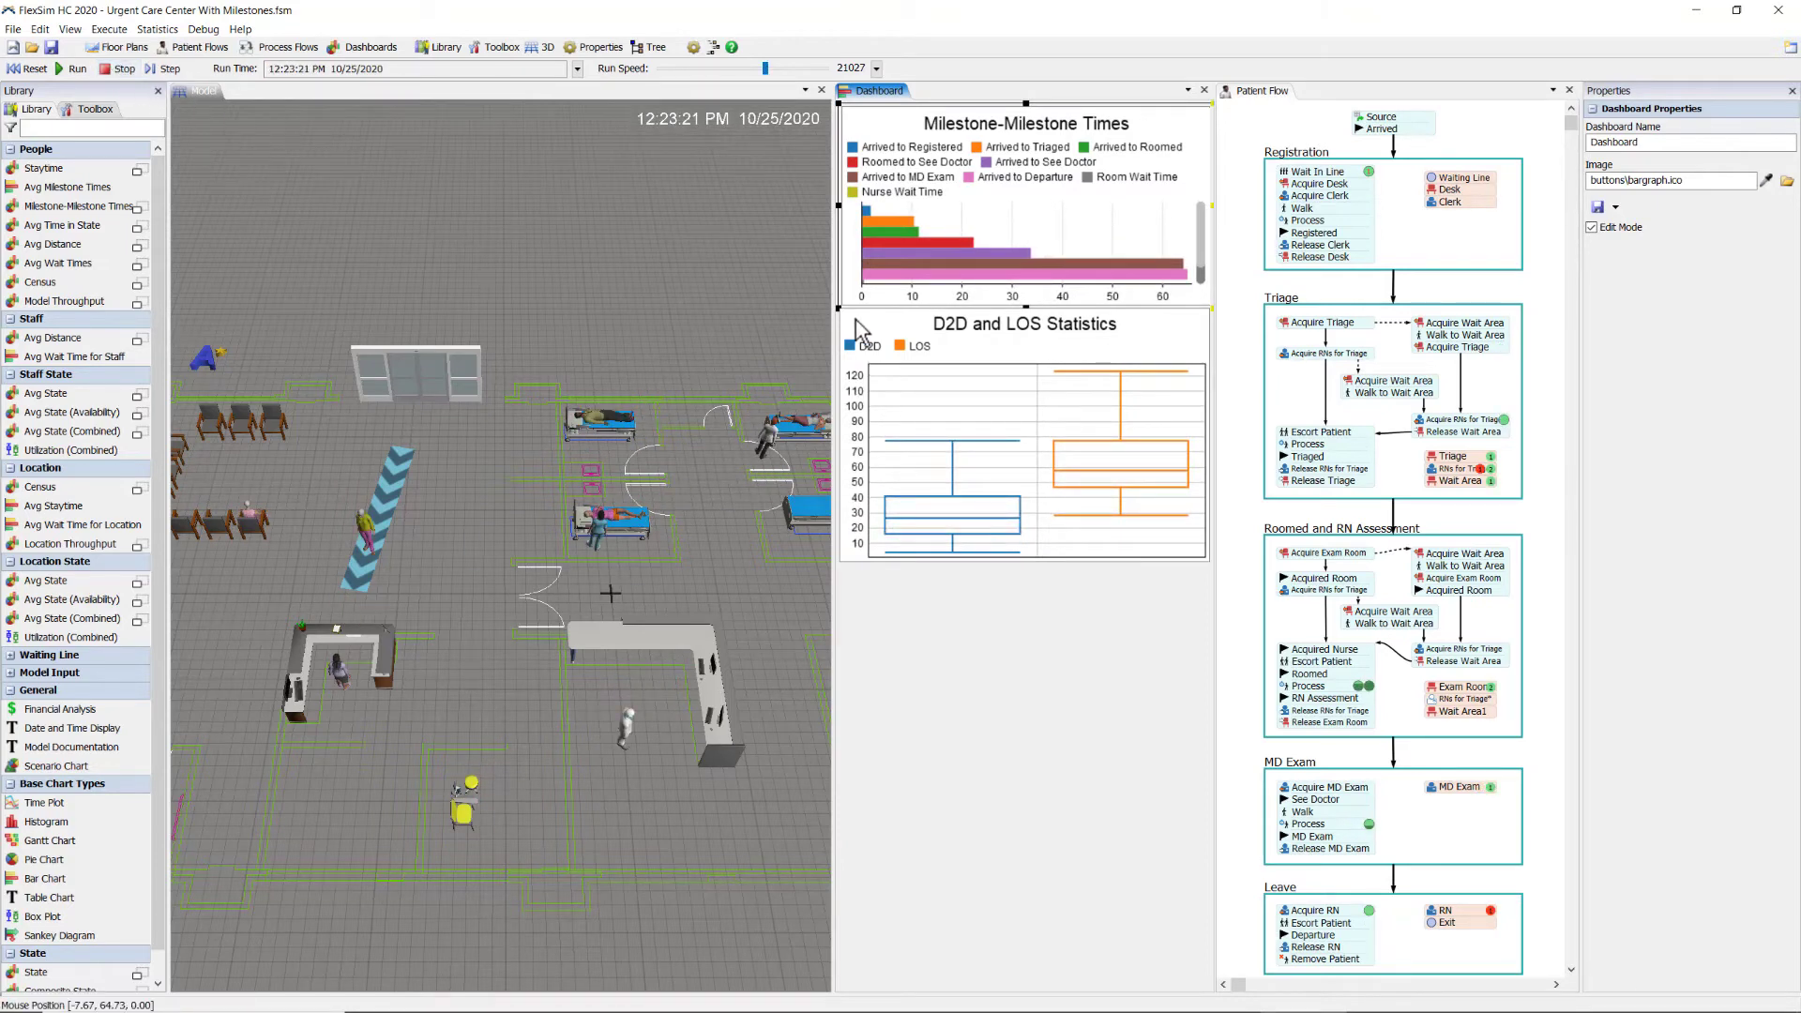
{"action": "left_click_drag", "start_coordinate": [856, 330], "coordinate": [856, 415]}
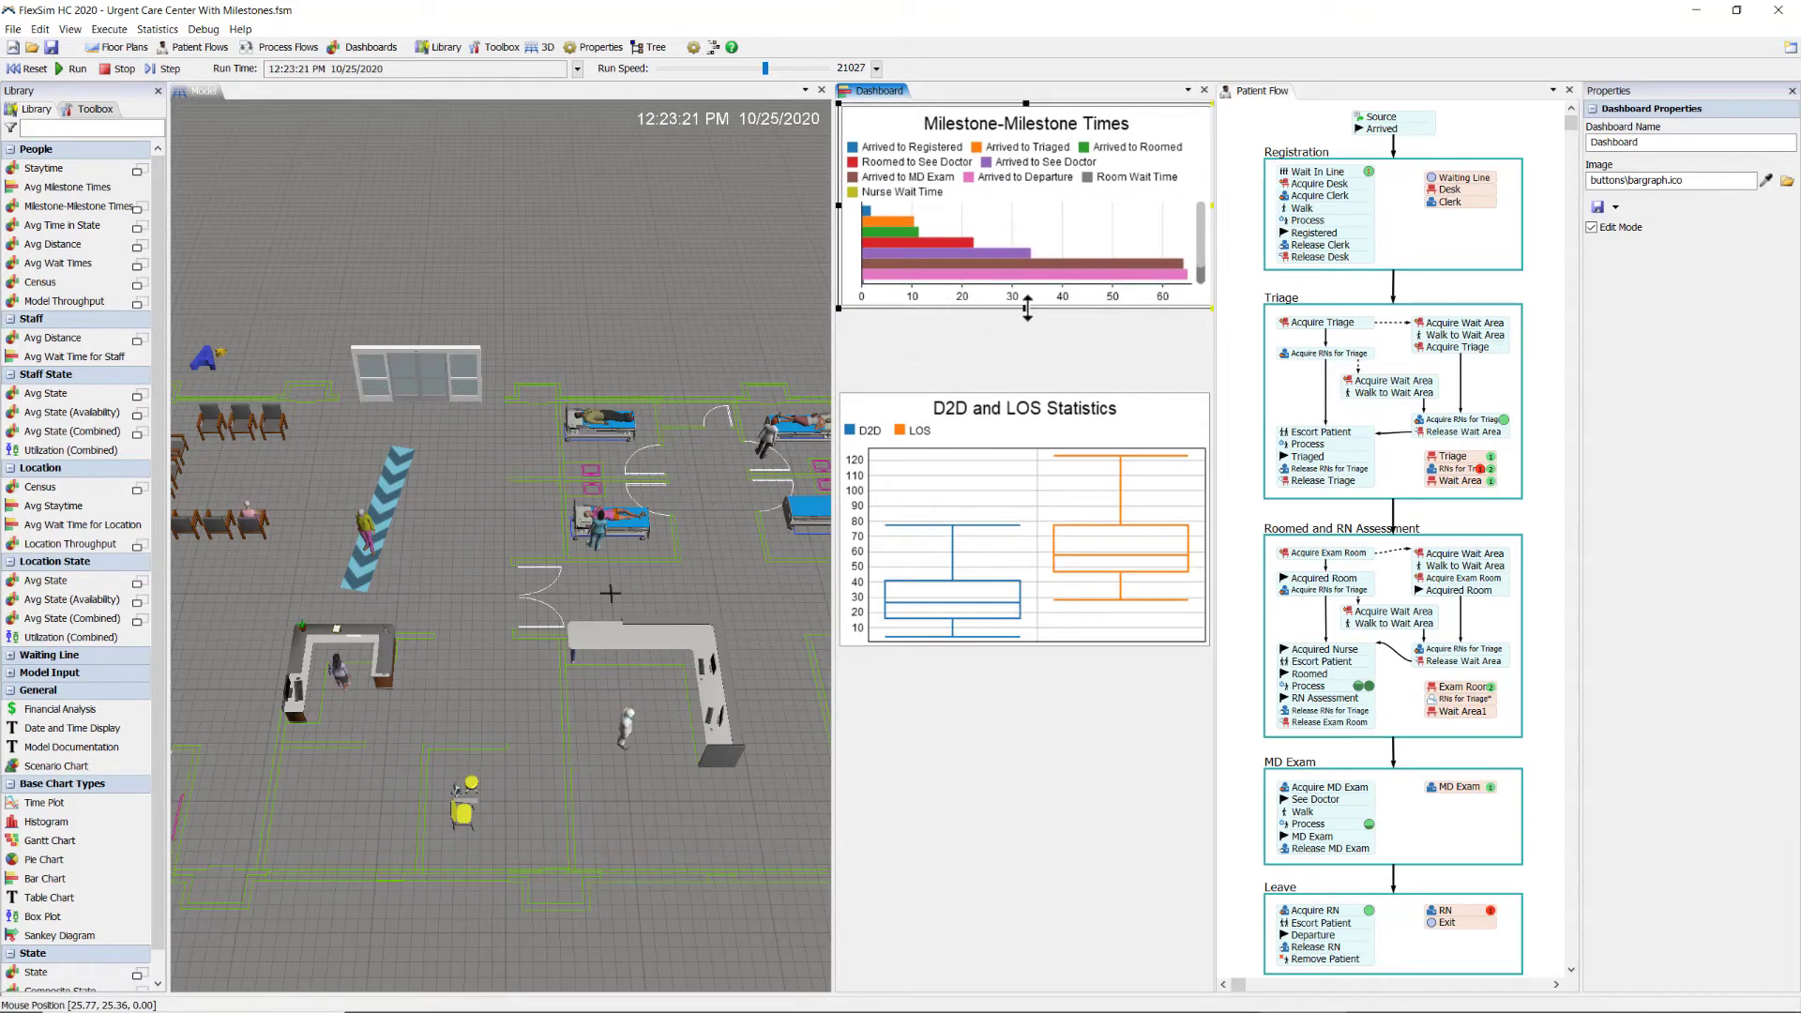
{"action": "left_click_drag", "start_coordinate": [1027, 308], "coordinate": [1019, 368]}
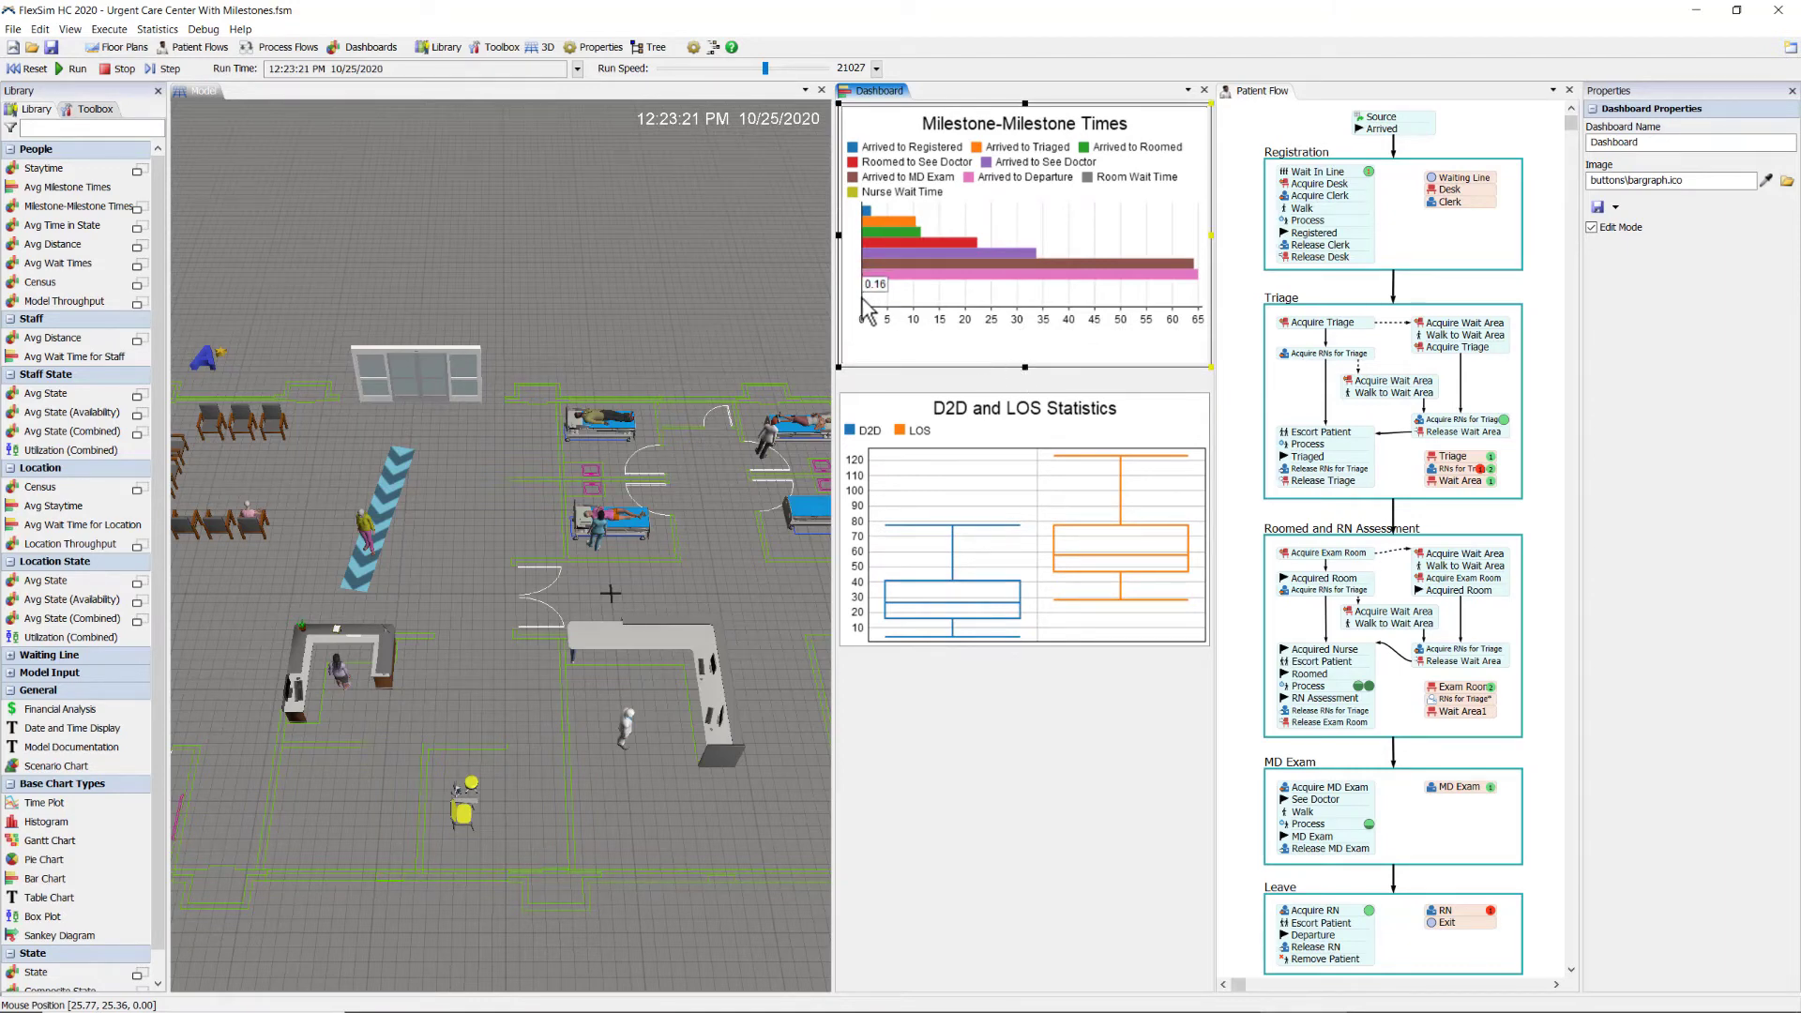
{"action": "left_click_drag", "start_coordinate": [900, 403], "coordinate": [900, 365]}
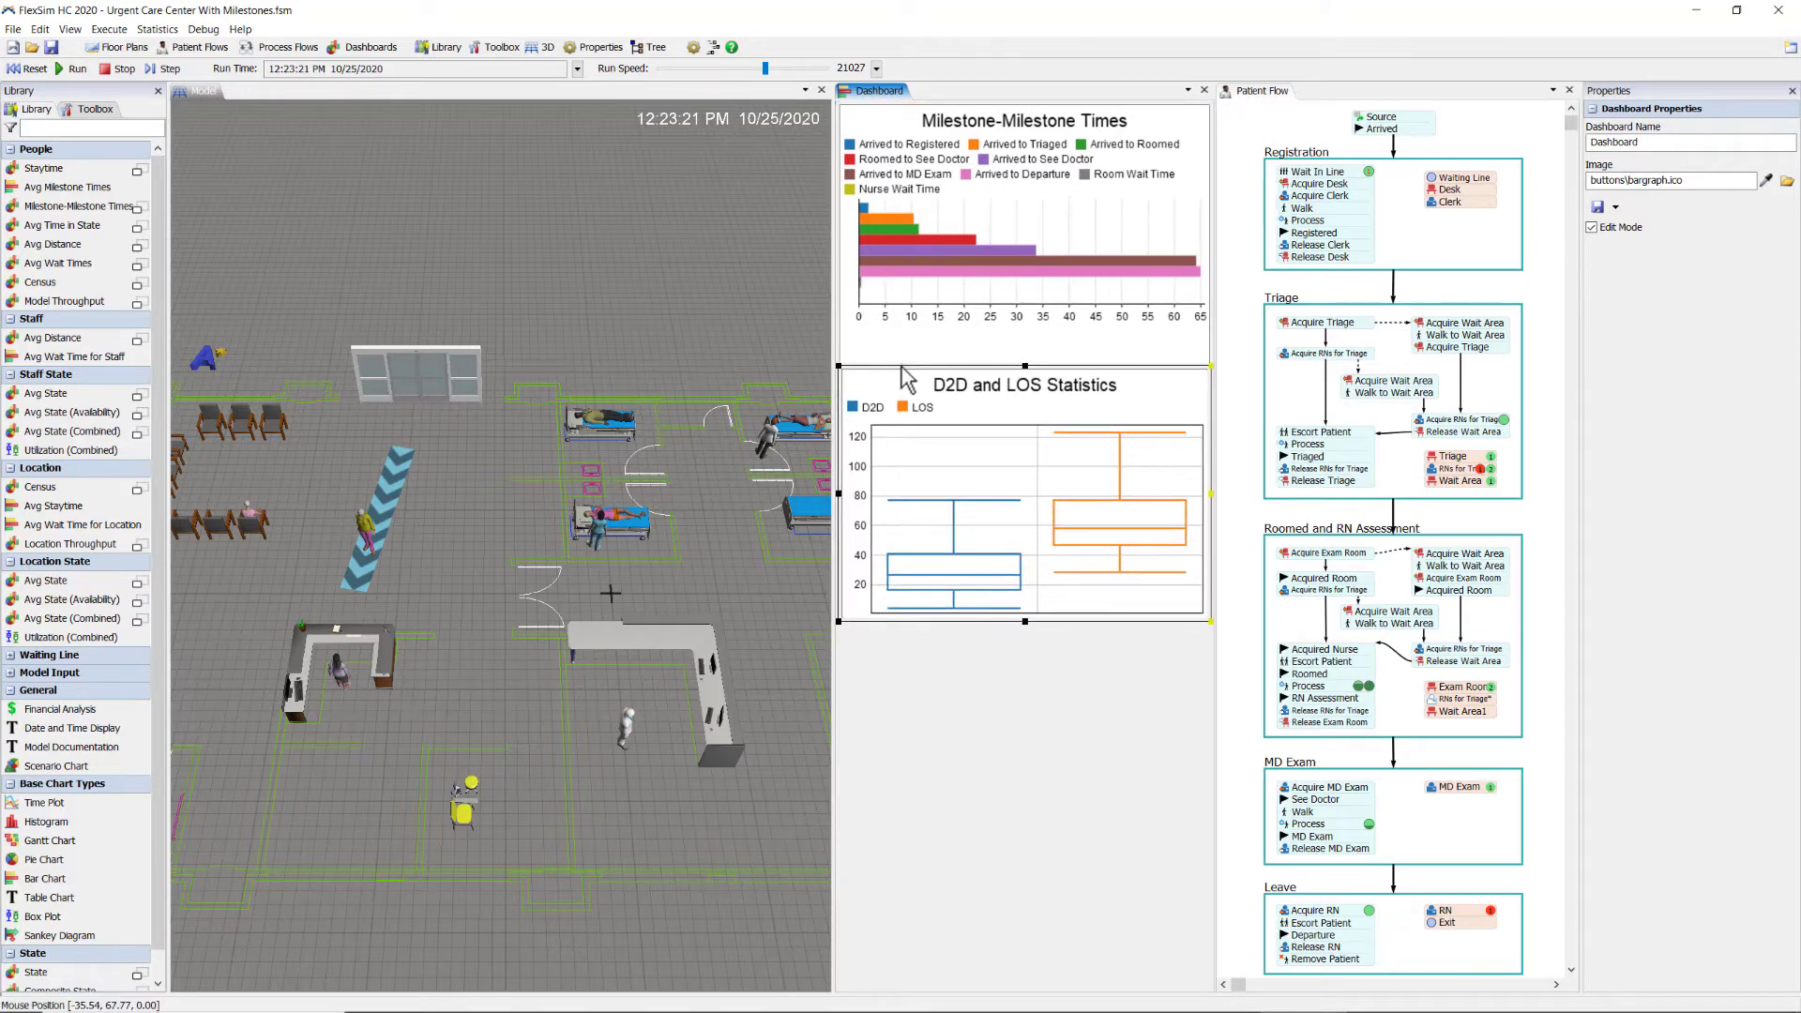
{"action": "left_click", "coordinate": [31, 69]}
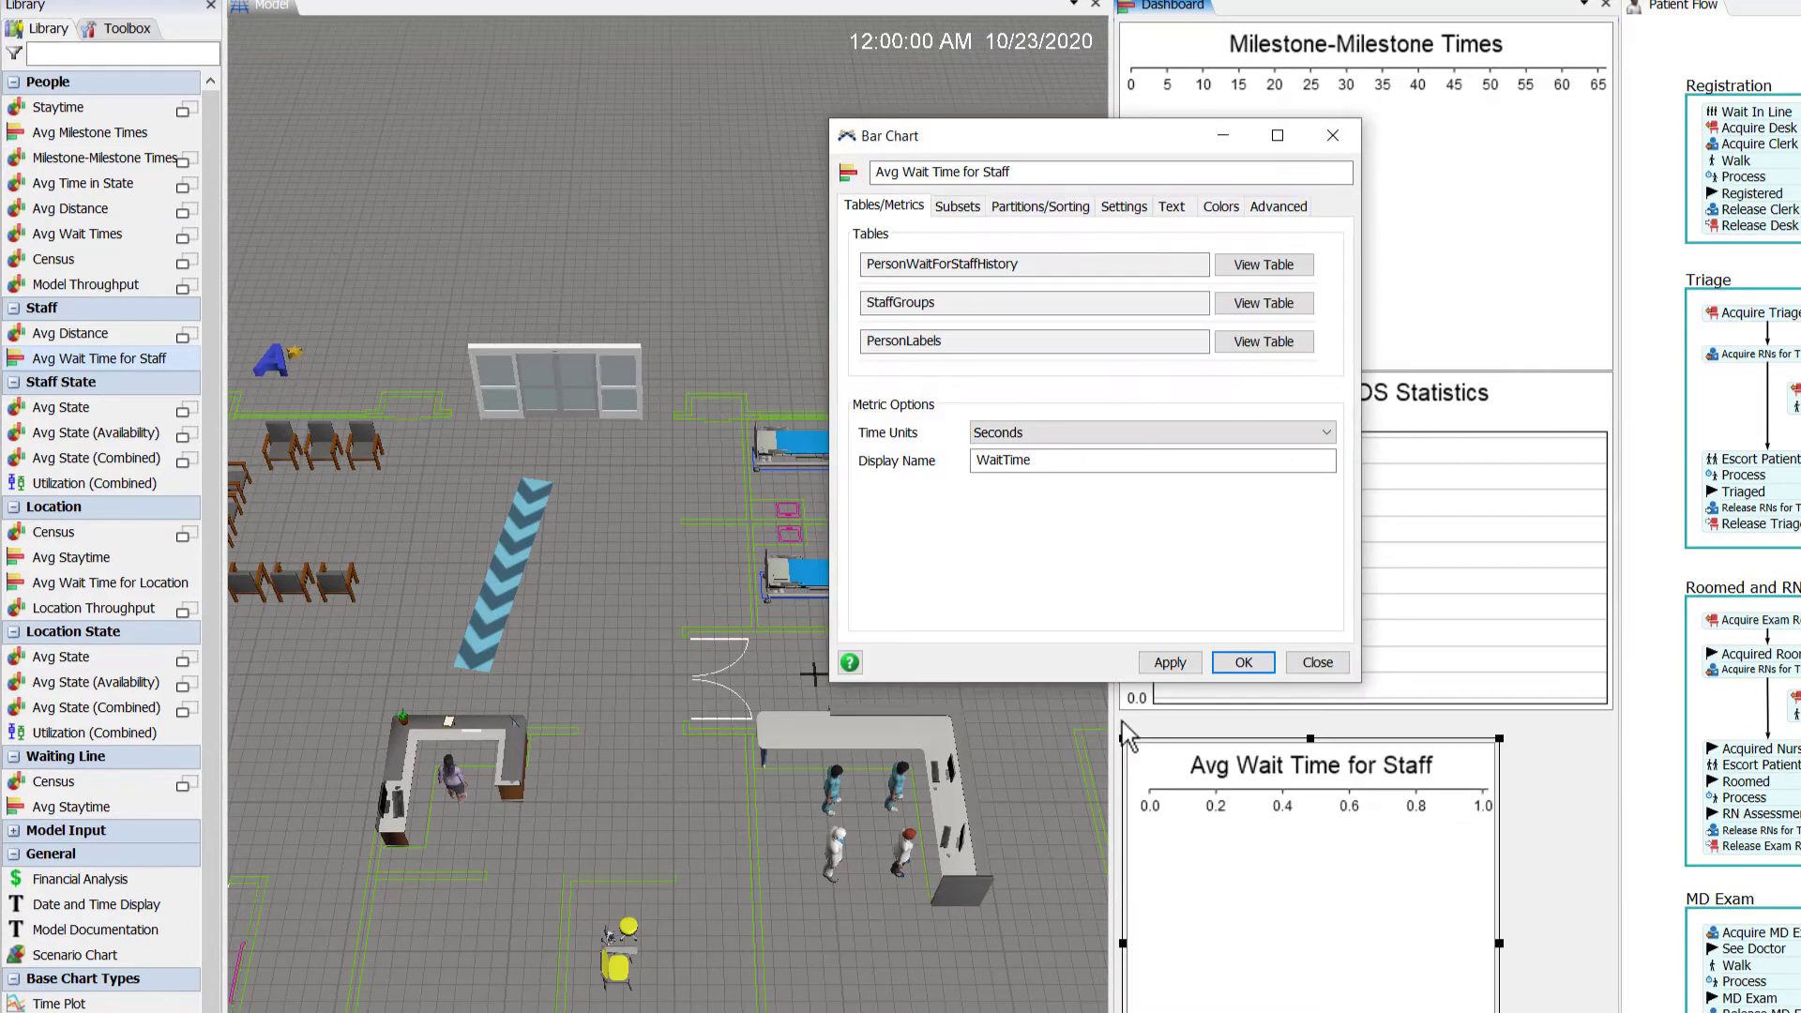
Add a basic subset of all Staff subgroups to Avg Wait Time for Staff and reposition the chart
{"action": "left_click", "coordinate": [957, 208]}
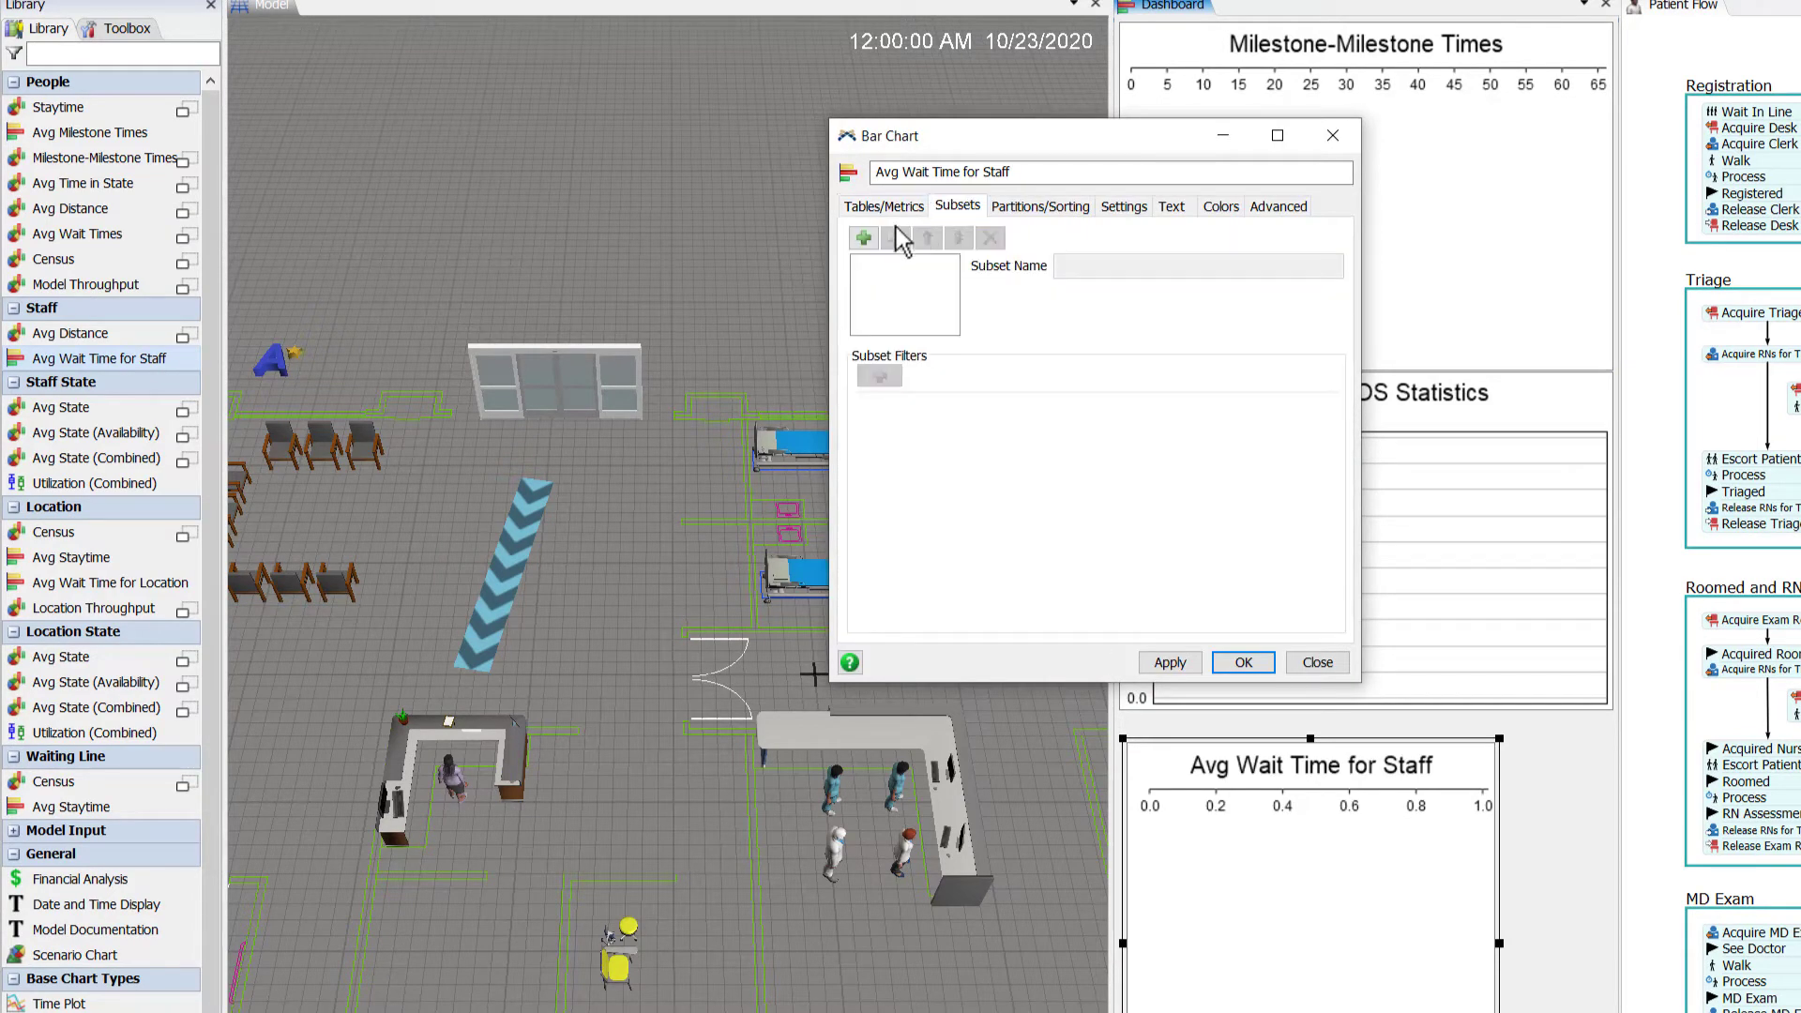
{"action": "left_click", "coordinate": [863, 240]}
{"action": "left_click", "coordinate": [920, 281]}
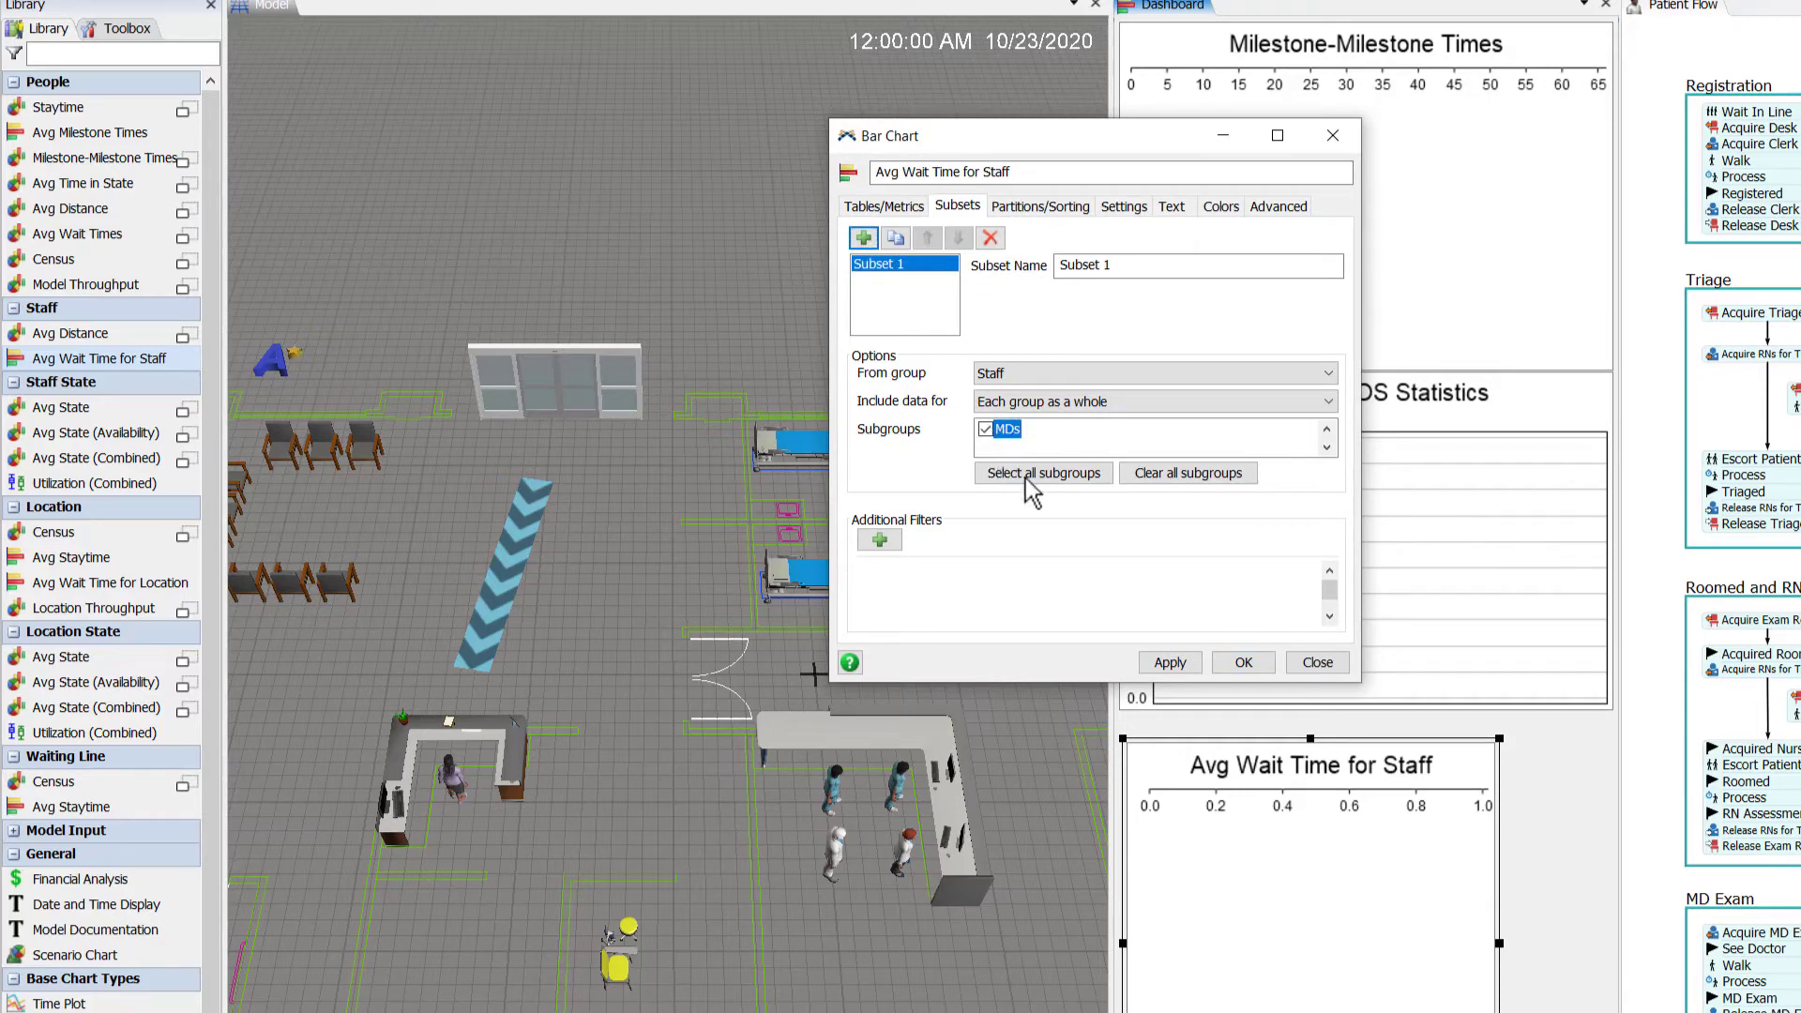
{"action": "left_click", "coordinate": [1221, 659]}
{"action": "left_click_drag", "start_coordinate": [1500, 1012], "coordinate": [1490, 1012]}
Make the staff wait chart wider and shorter, and place an Avg Wait Time for Location chart
{"action": "left_click_drag", "start_coordinate": [1495, 899], "coordinate": [1604, 706]}
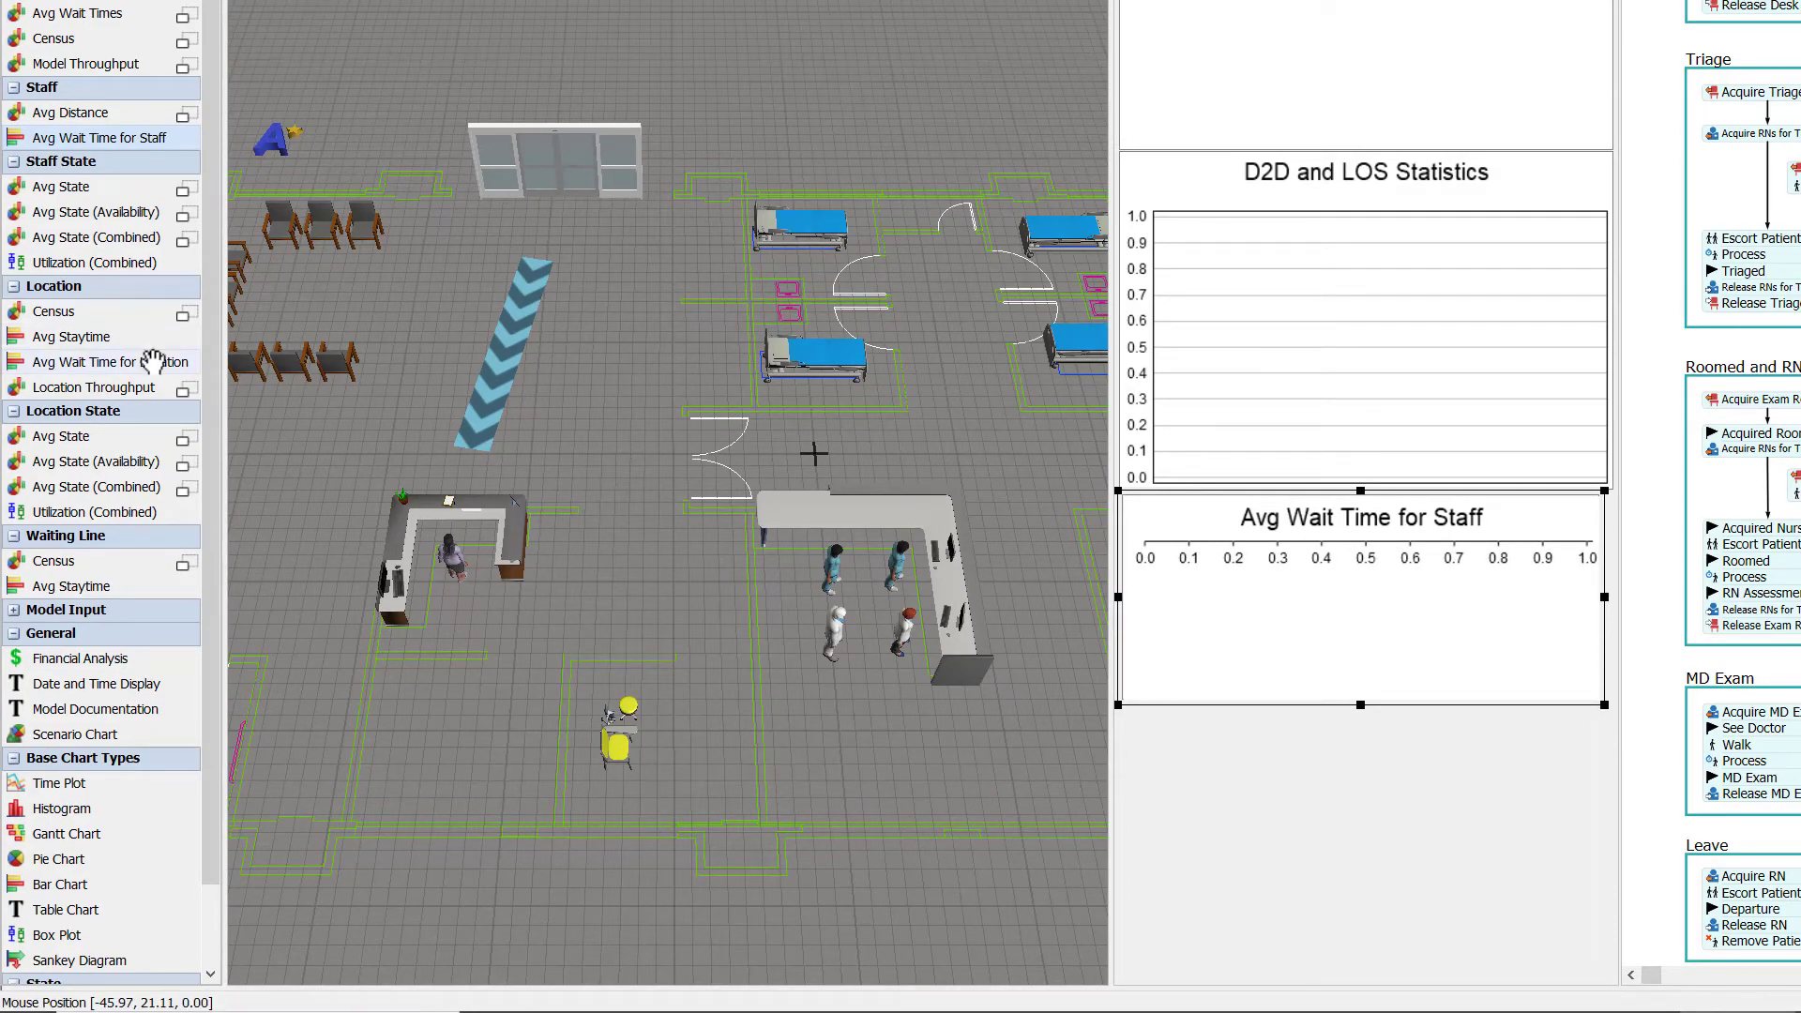
{"action": "left_click_drag", "start_coordinate": [152, 361], "coordinate": [317, 398]}
{"action": "left_click_drag", "start_coordinate": [823, 567], "coordinate": [1172, 751]}
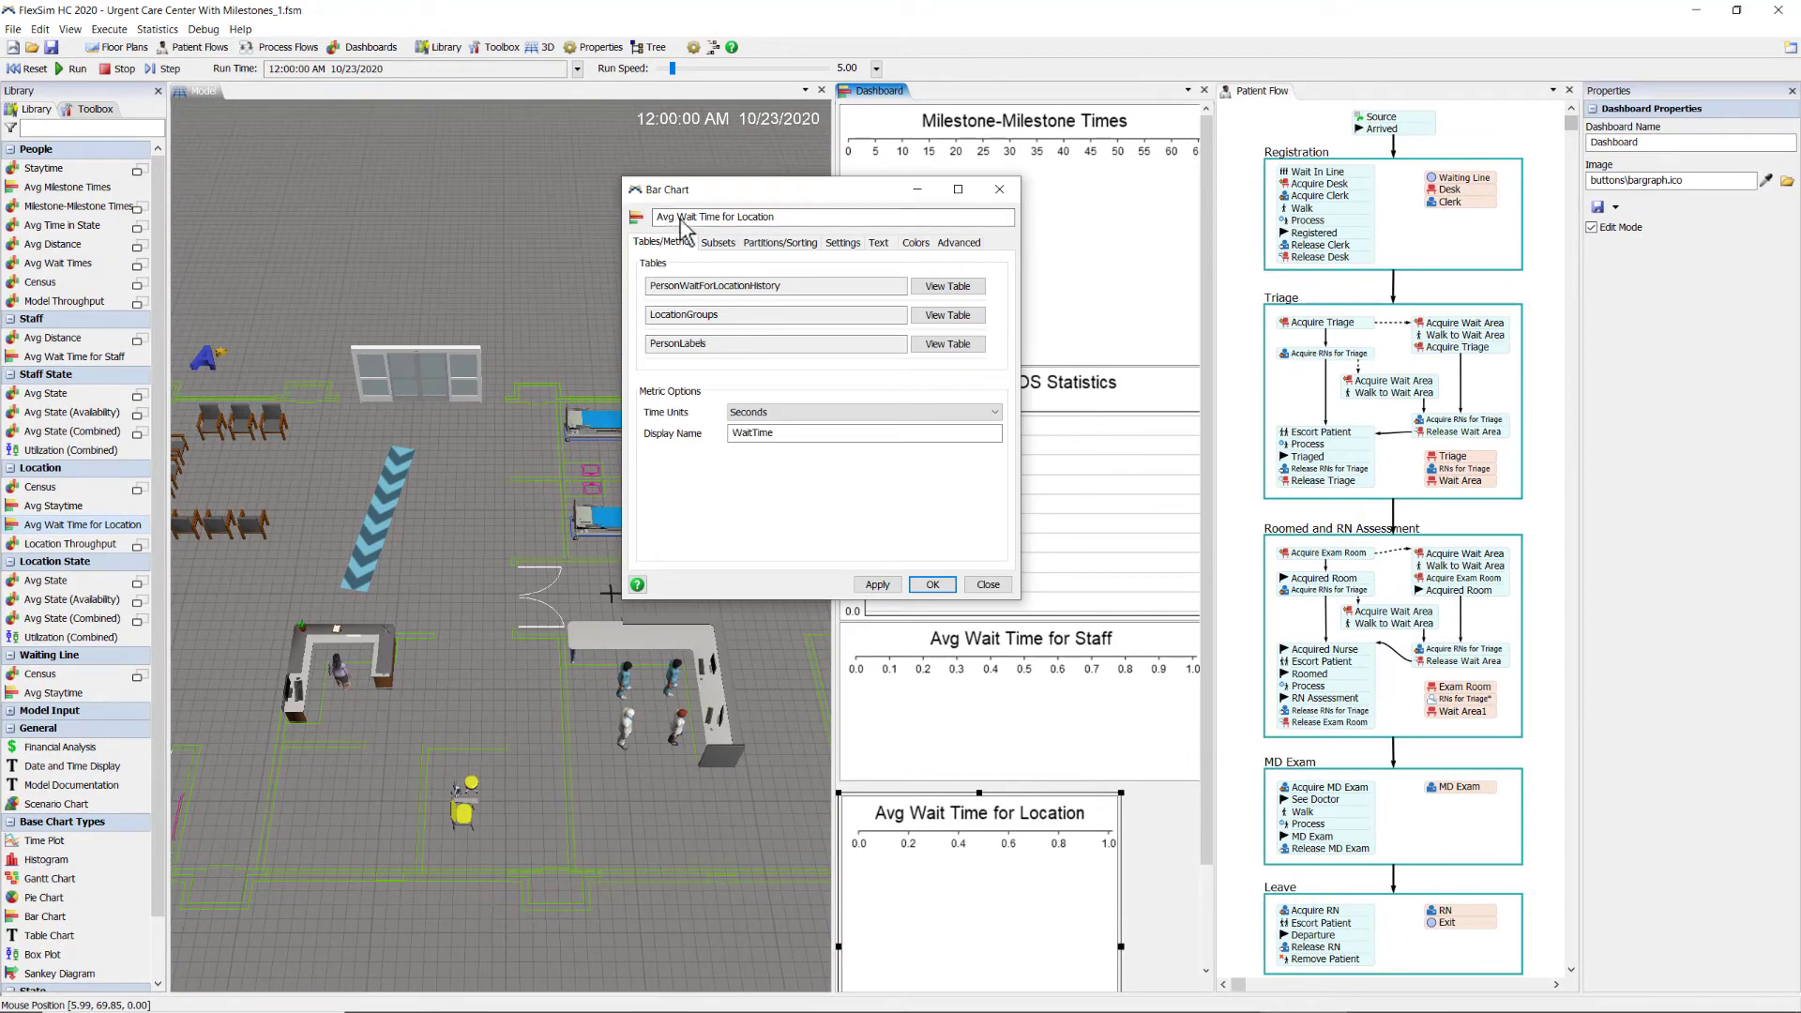
Give the location chart a basic ExamRooms location-group subset and widen it under the staff chart
{"action": "left_click", "coordinate": [718, 243]}
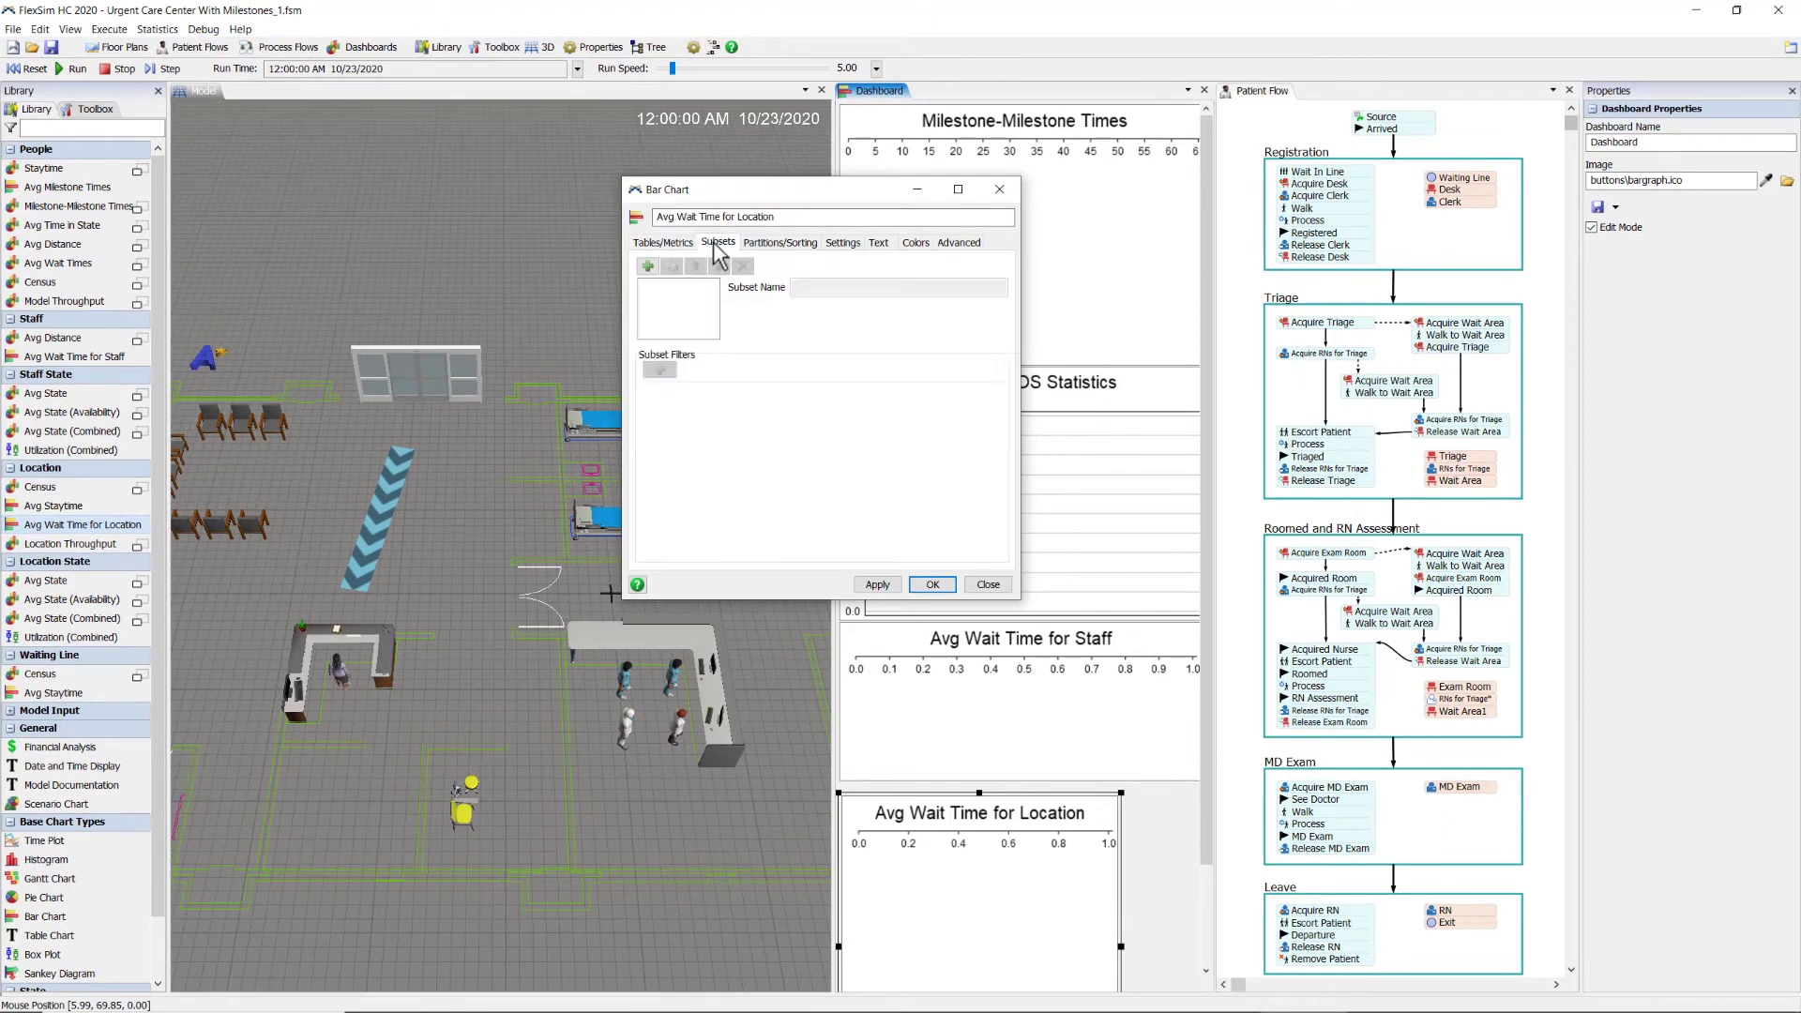
{"action": "left_click", "coordinate": [646, 267]}
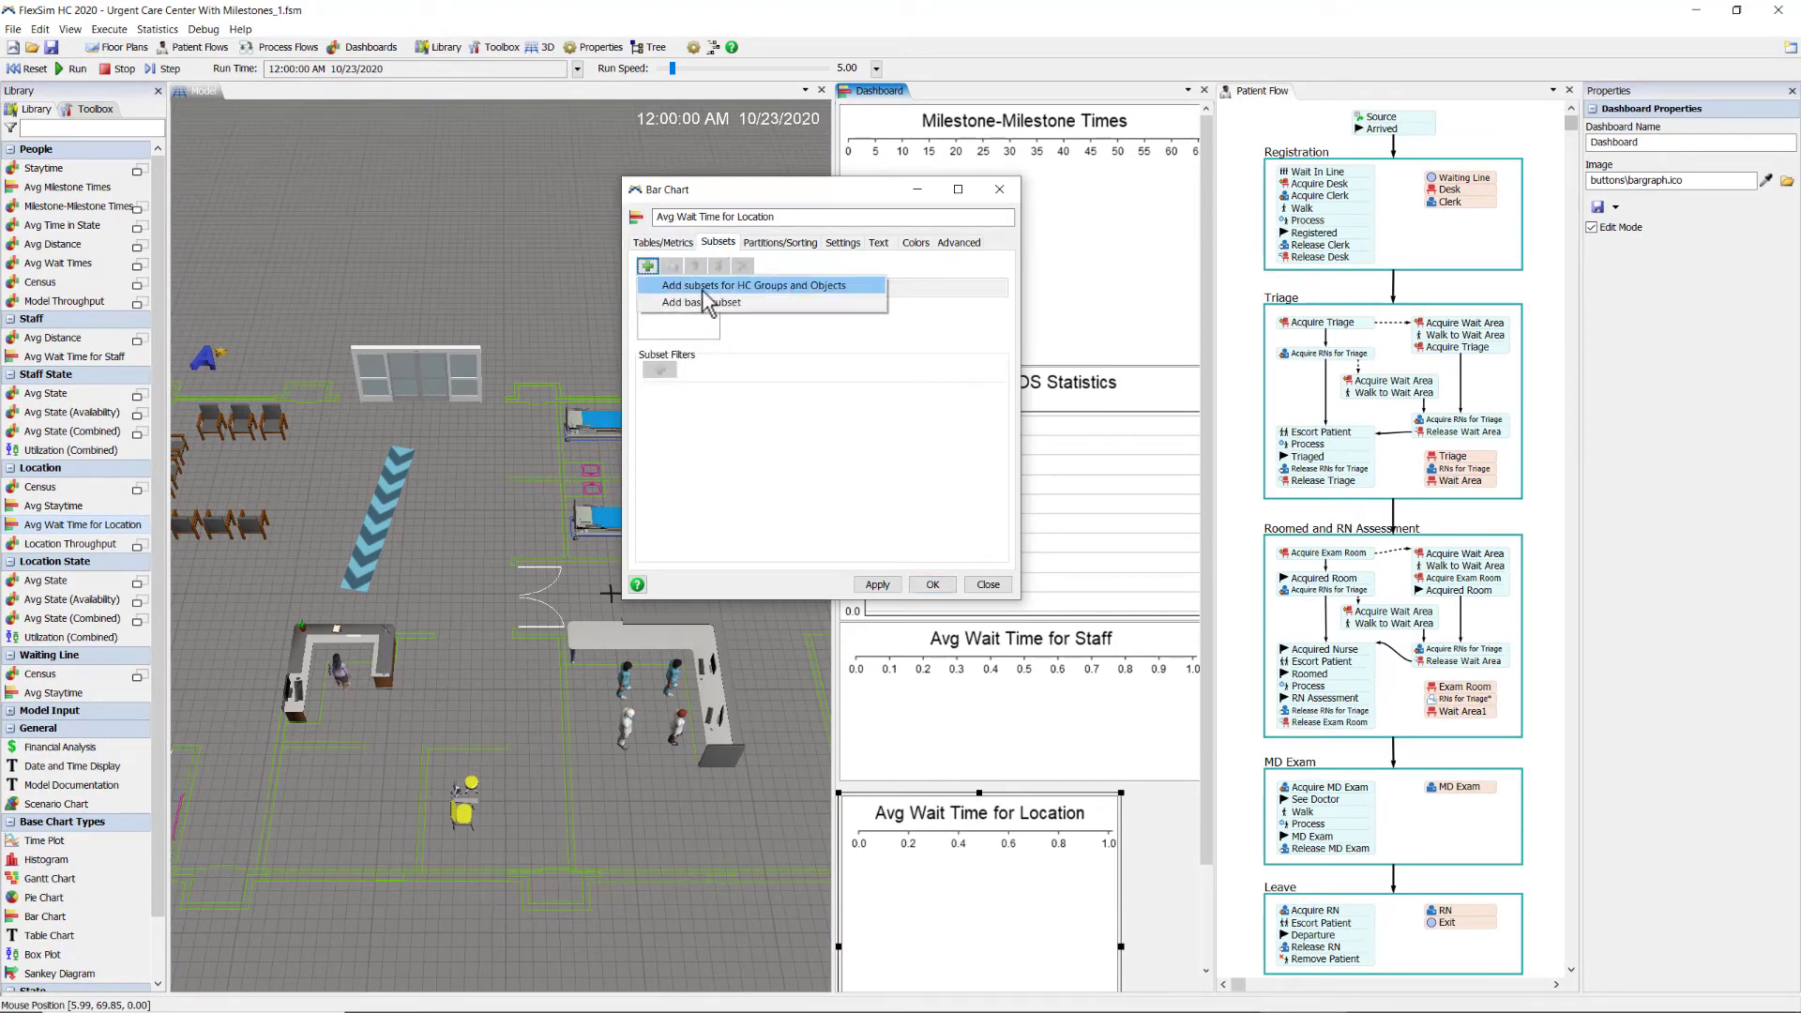
{"action": "left_click", "coordinate": [666, 284]}
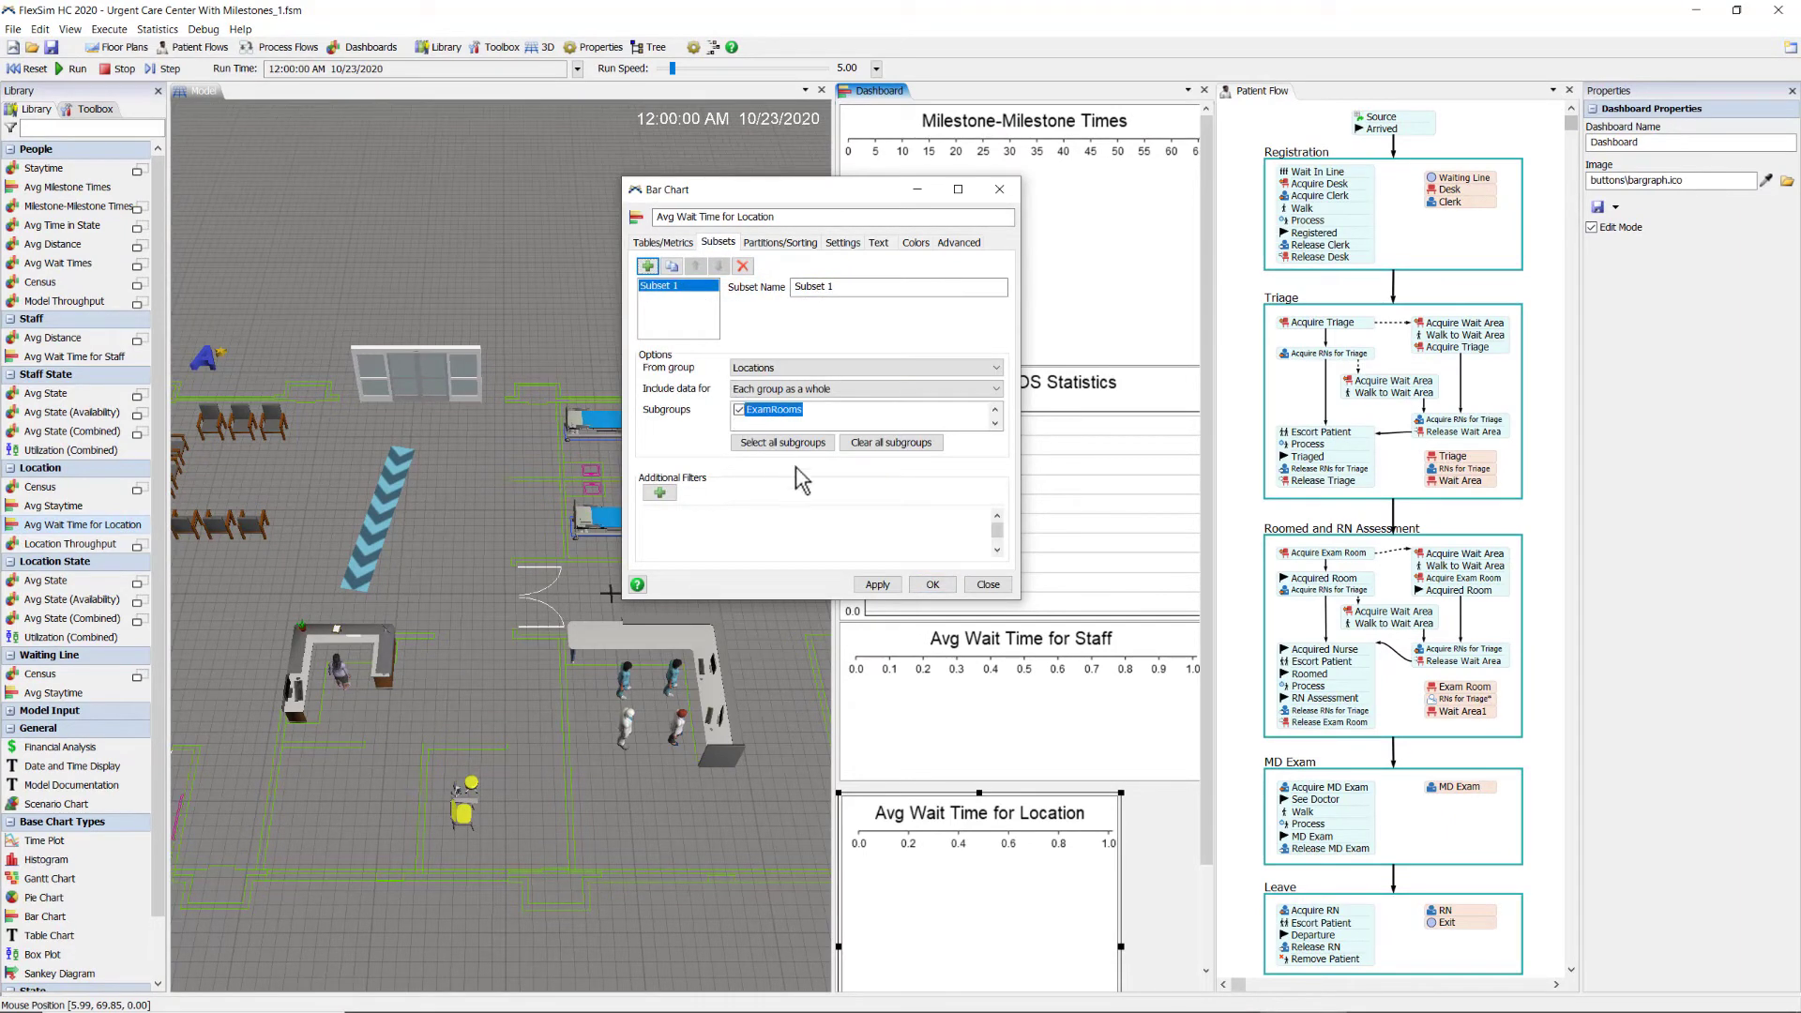
{"action": "left_click", "coordinate": [932, 585]}
{"action": "left_click_drag", "start_coordinate": [1075, 795], "coordinate": [1058, 781]}
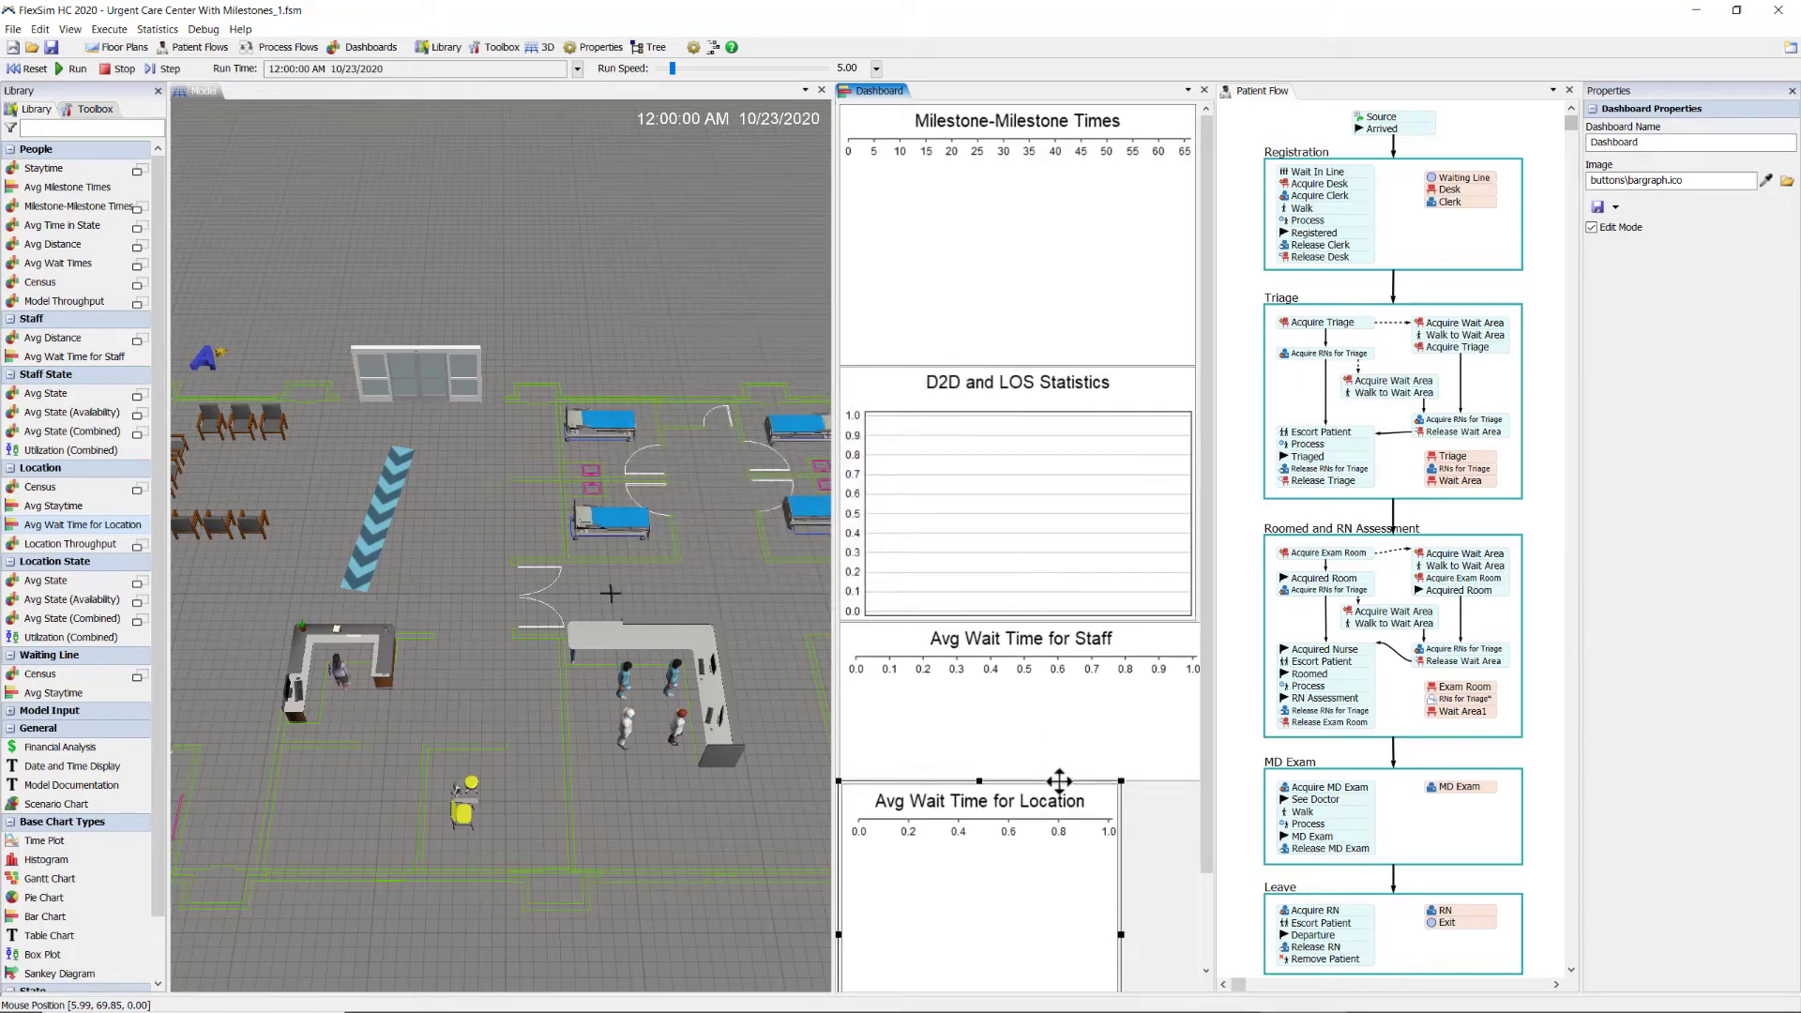
{"action": "left_click_drag", "start_coordinate": [1120, 934], "coordinate": [1186, 934]}
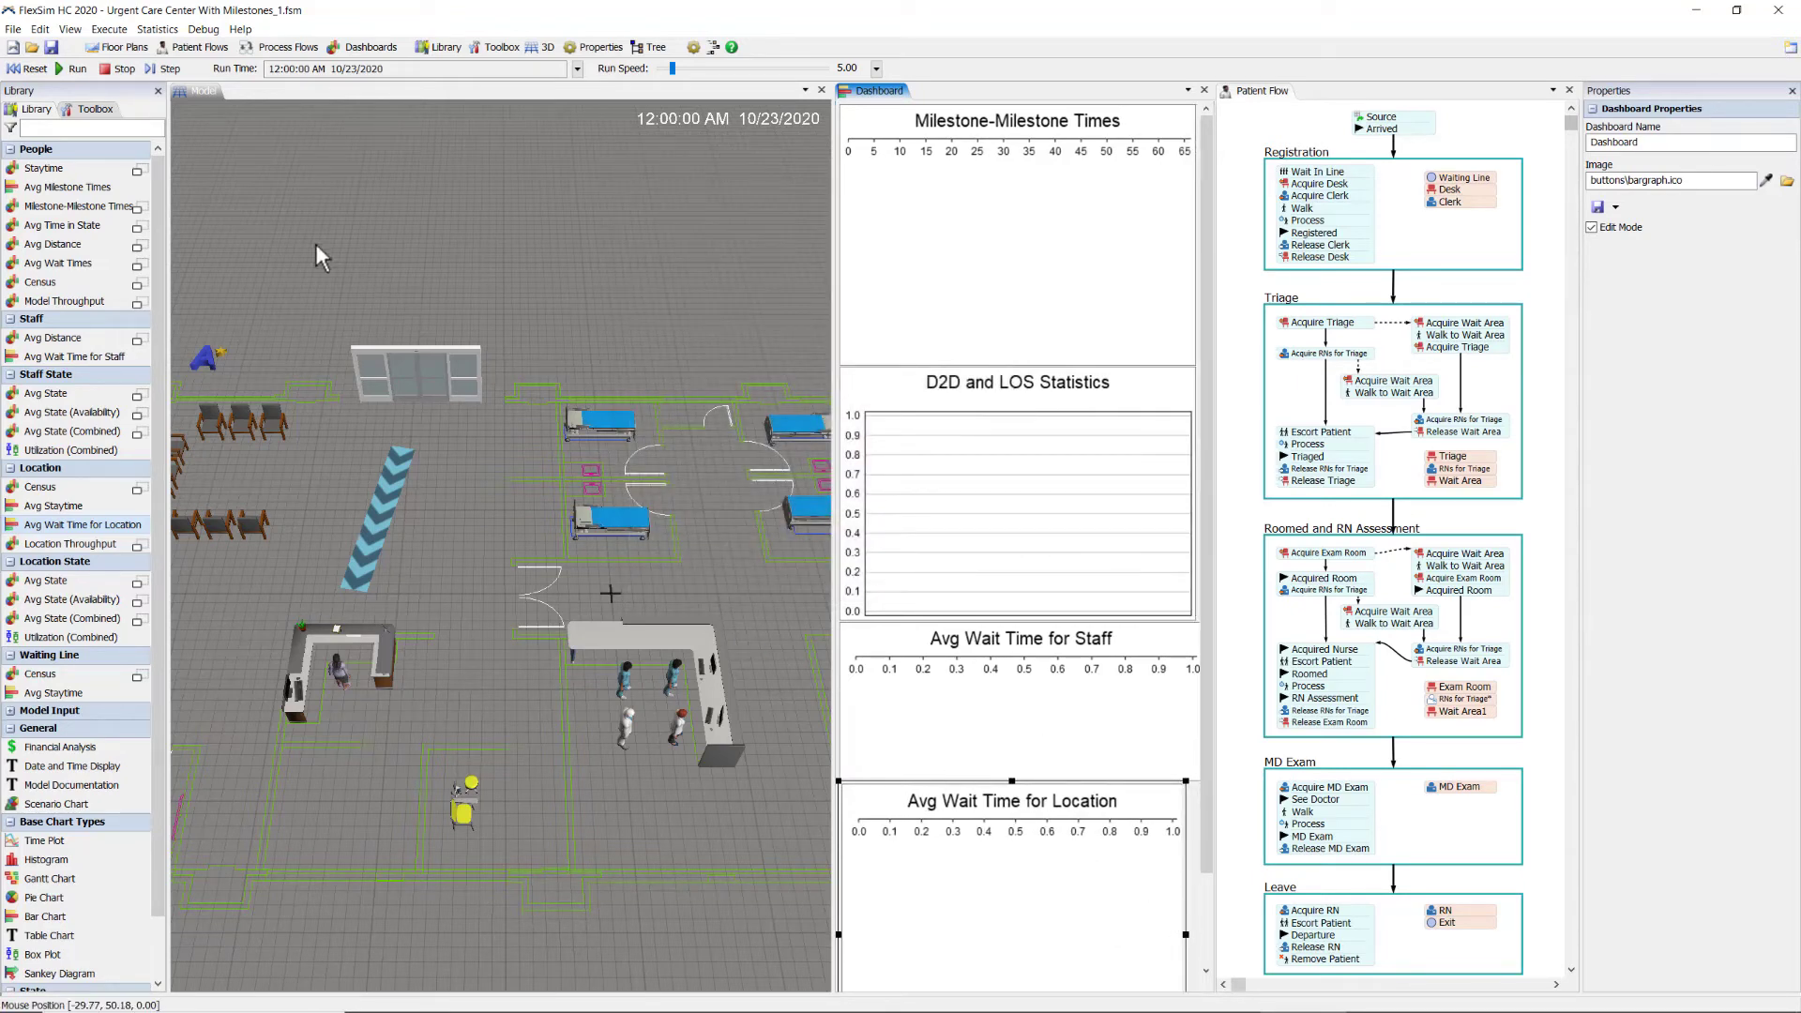
Reset, run the model fast, and switch the staff wait chart's time units to Minutes
{"action": "left_click", "coordinate": [32, 71]}
{"action": "left_click_drag", "start_coordinate": [674, 69], "coordinate": [752, 69]}
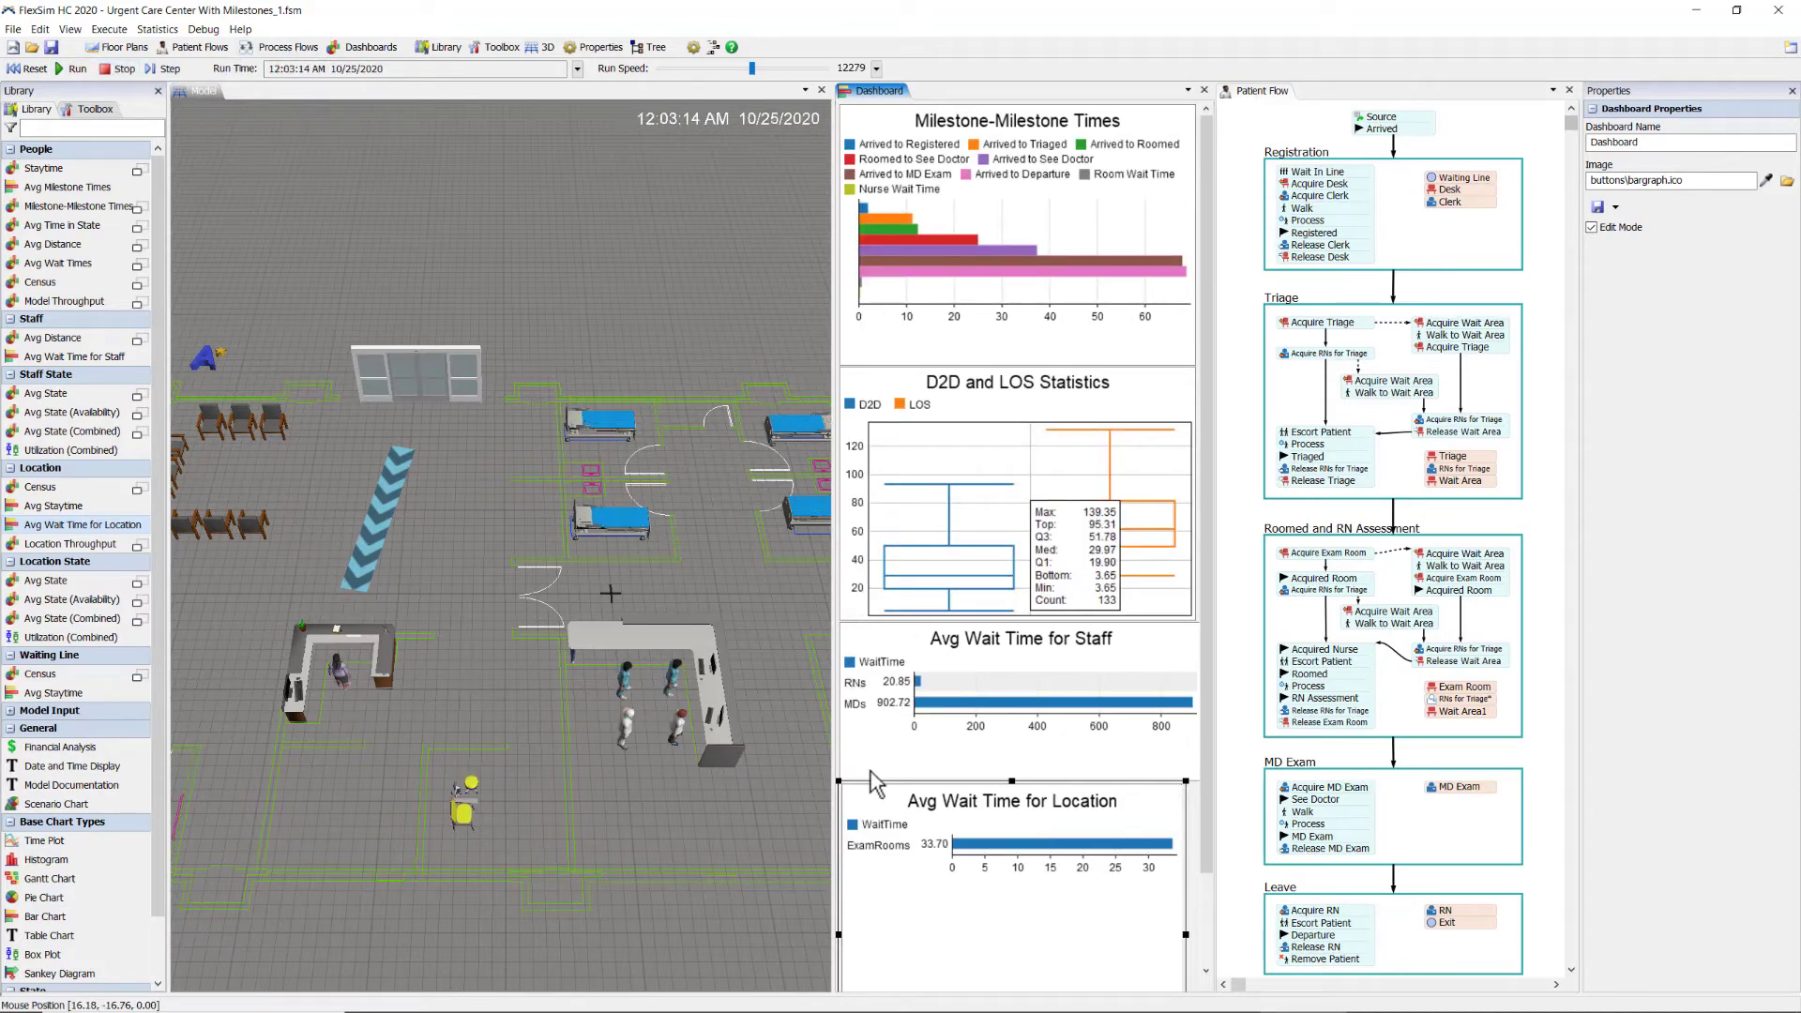
{"action": "double_click", "coordinate": [956, 659]}
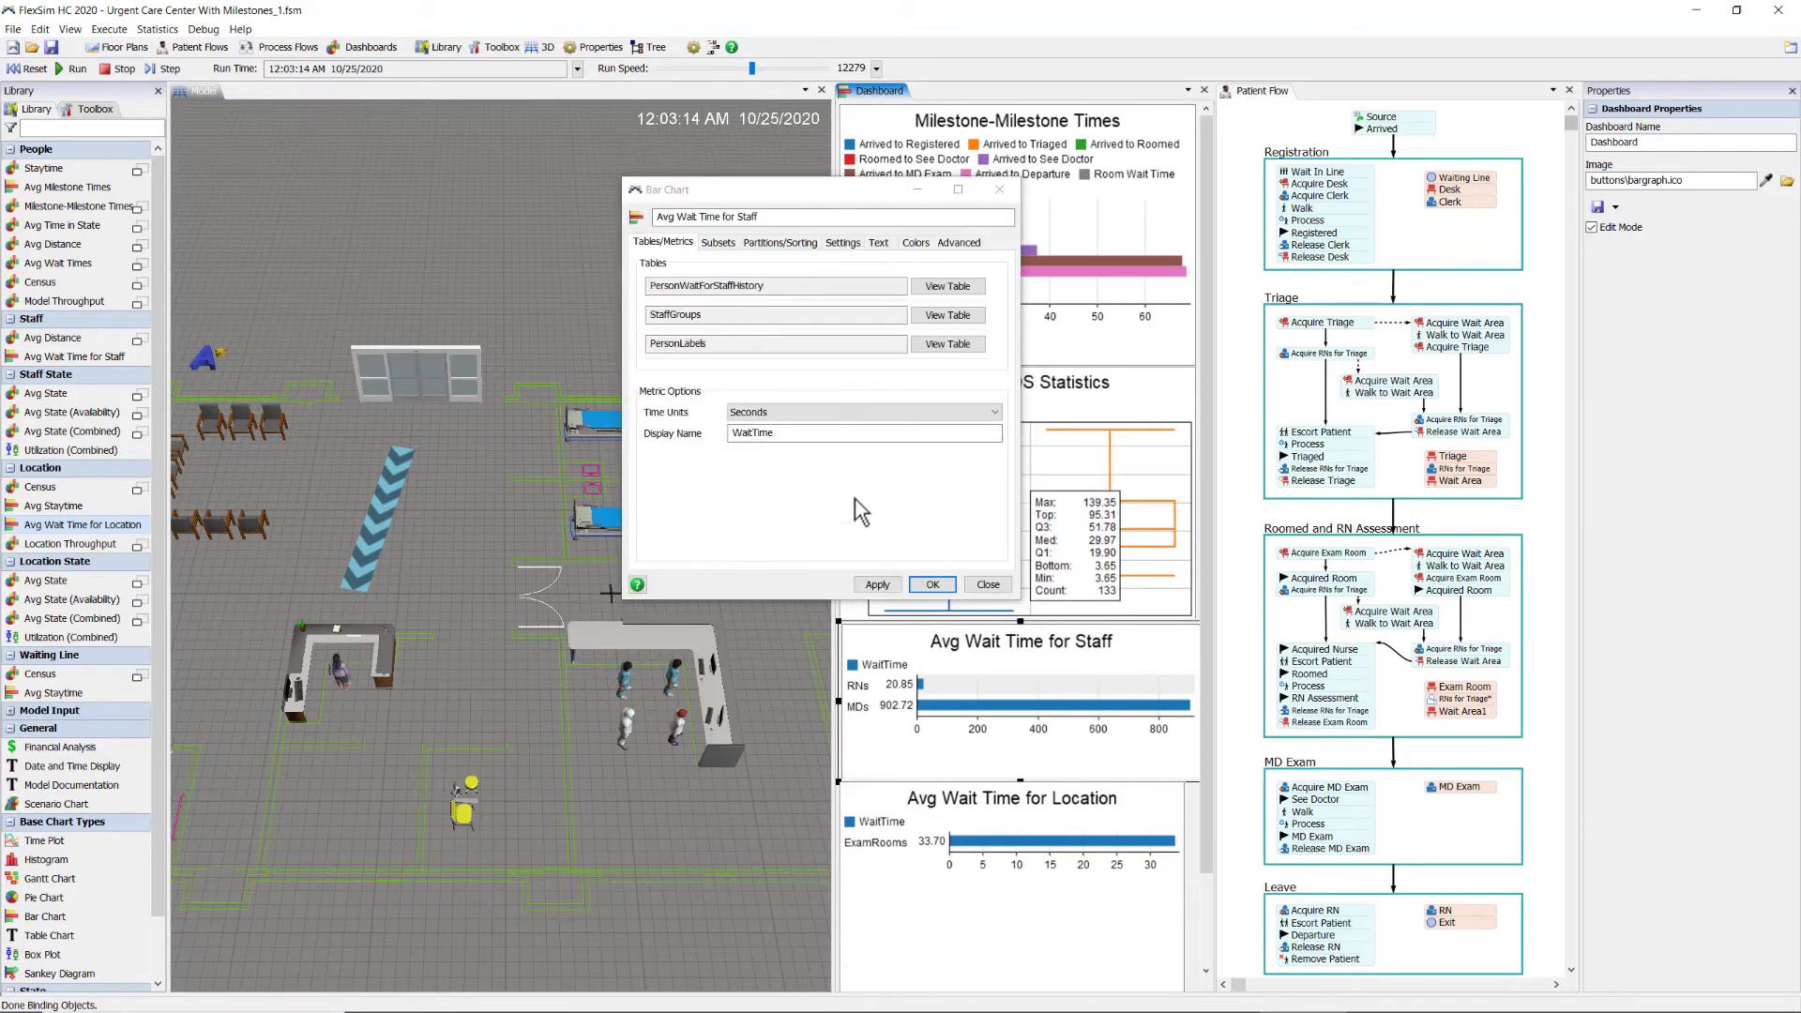
{"action": "left_click", "coordinate": [857, 415]}
{"action": "left_click", "coordinate": [848, 440]}
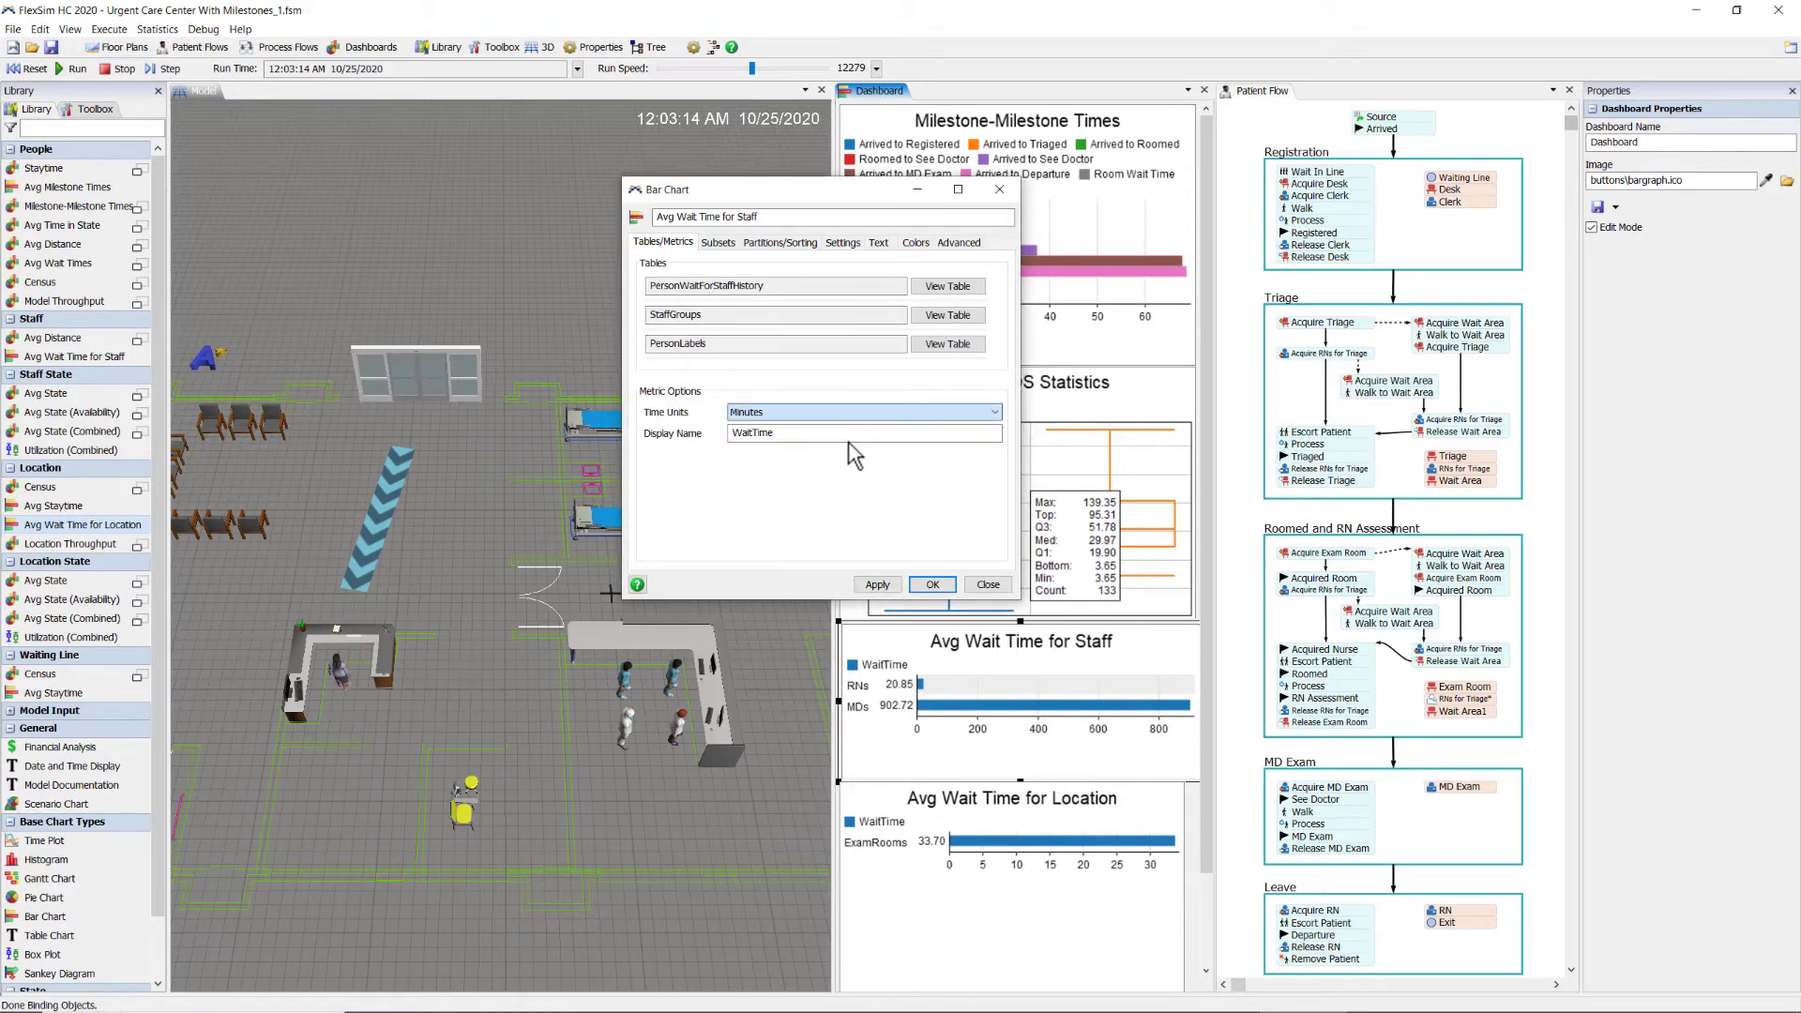
{"action": "left_click", "coordinate": [934, 586]}
Switch the Avg Wait Time for Location chart's time units to Minutes
{"action": "double_click", "coordinate": [902, 811]}
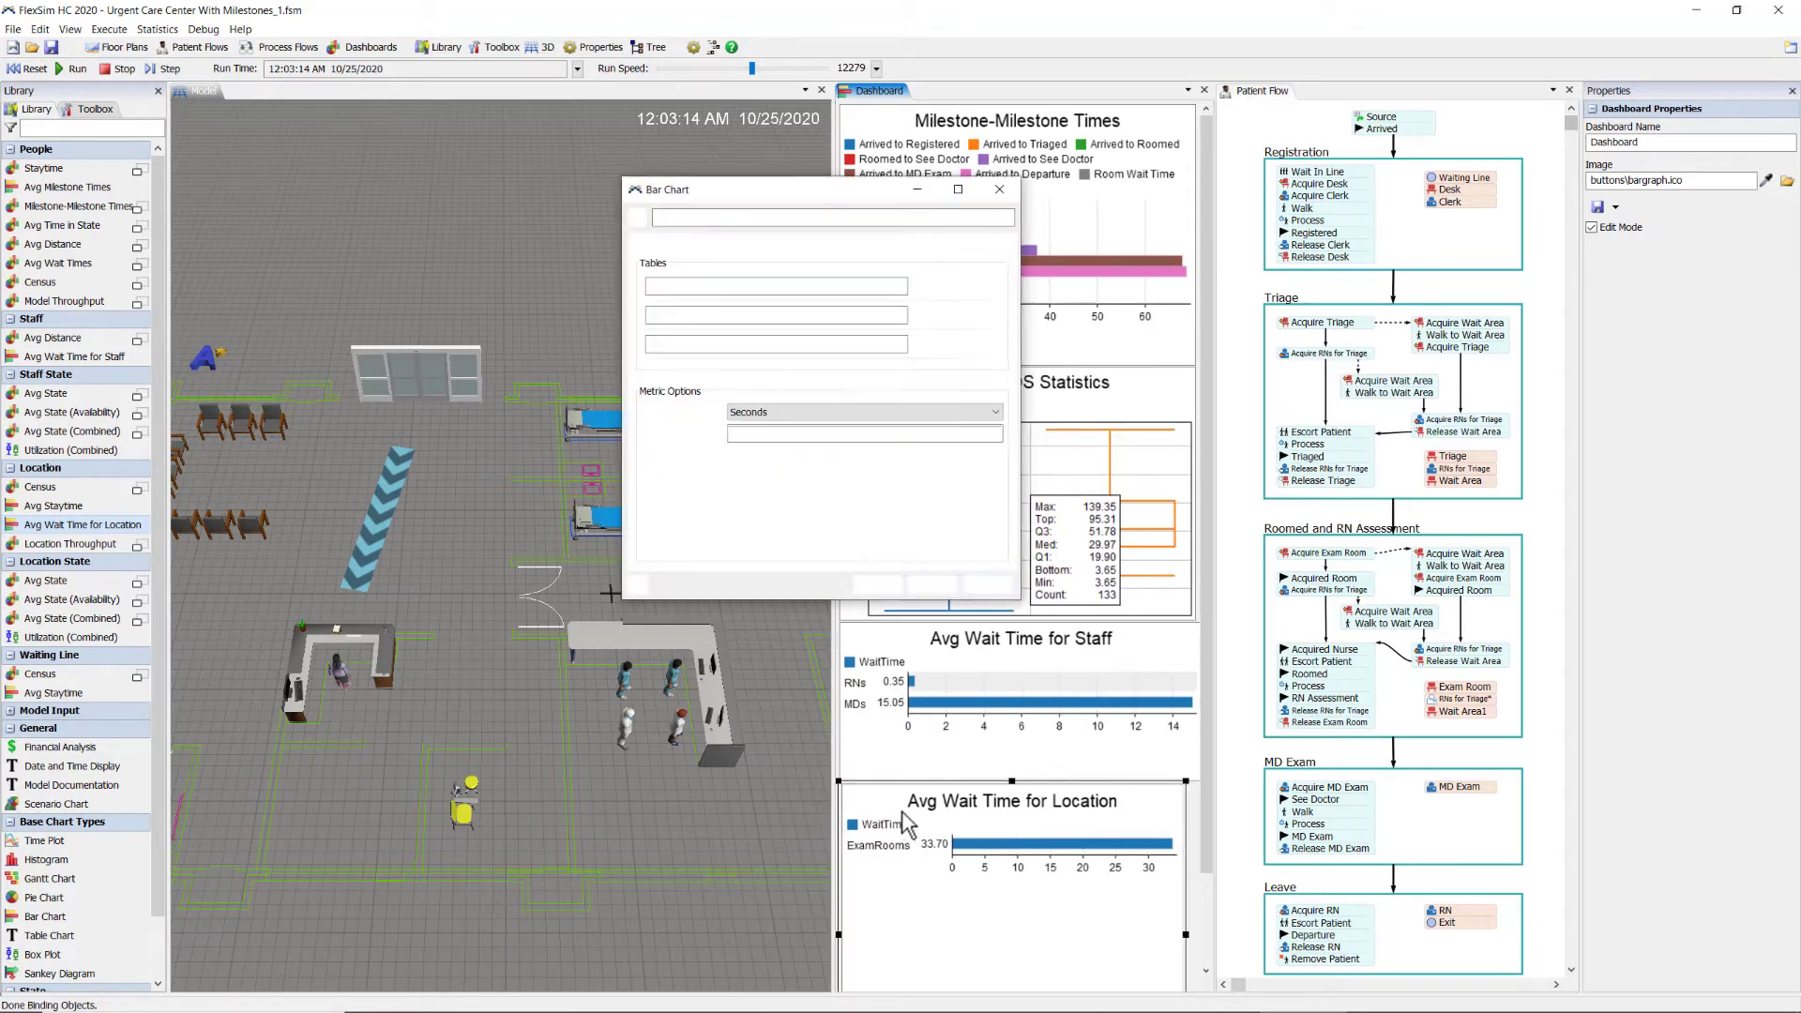
{"action": "left_click", "coordinate": [803, 409]}
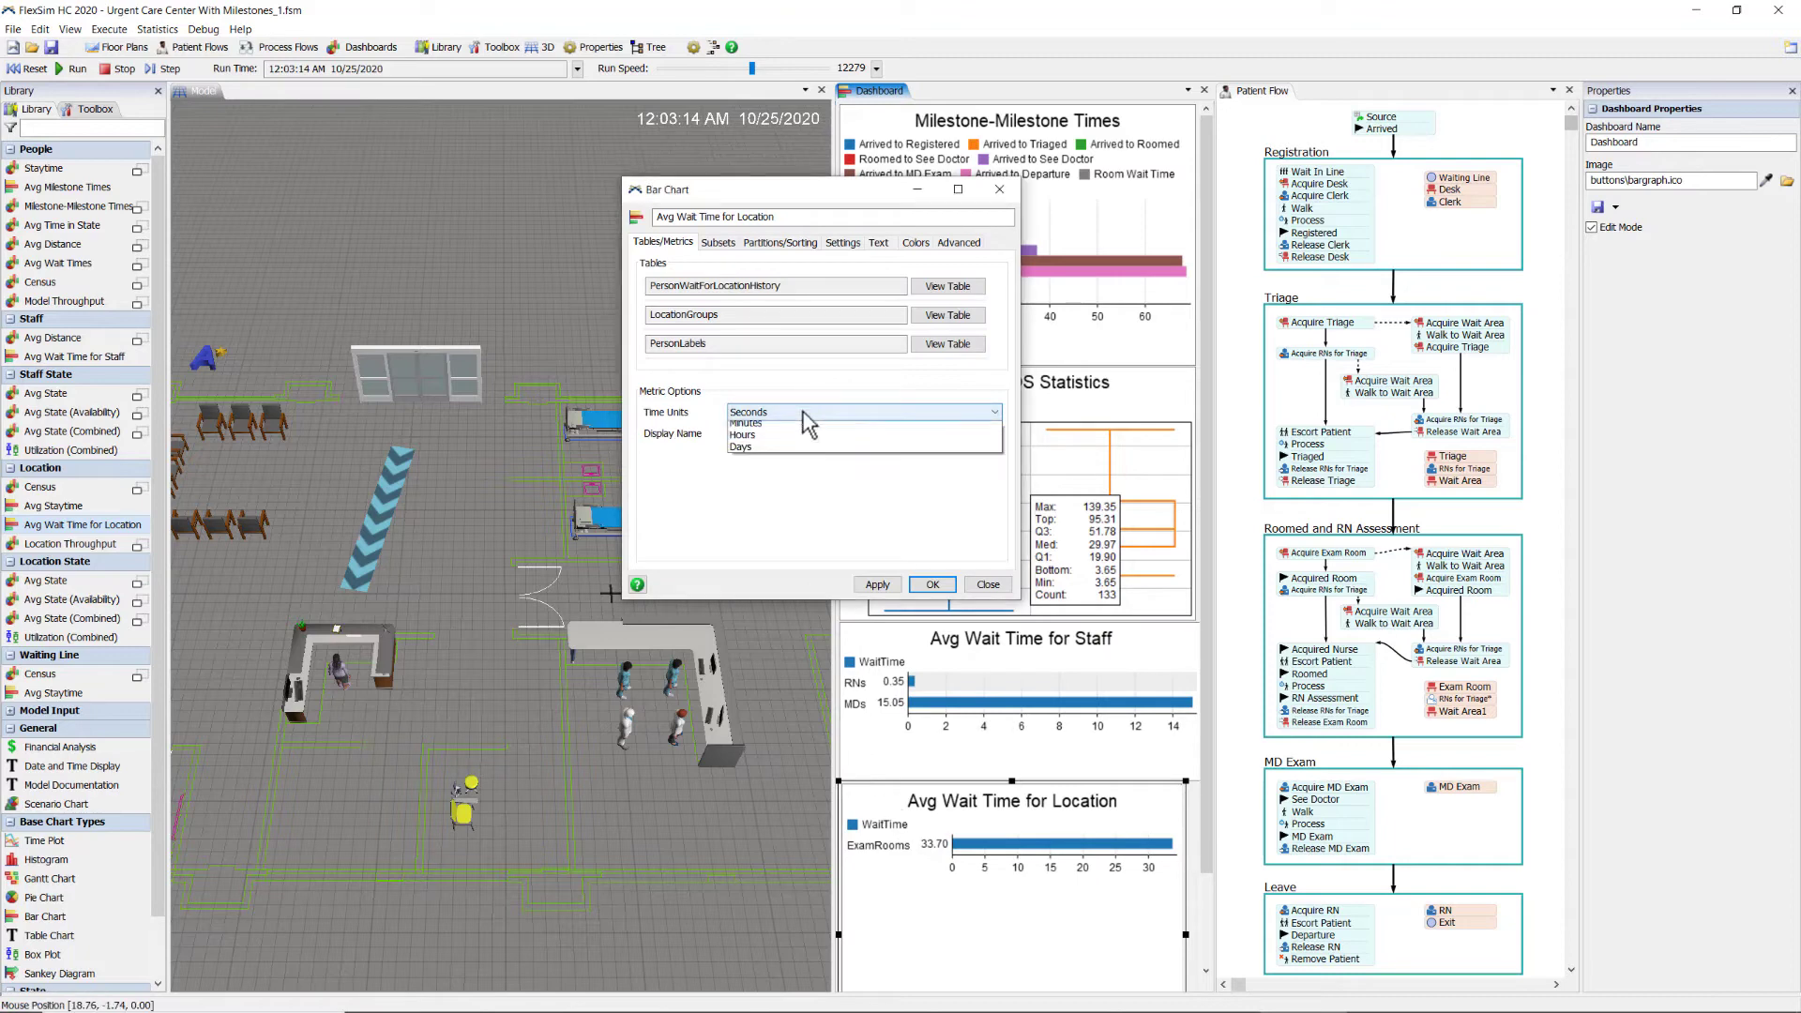
{"action": "left_click", "coordinate": [795, 439]}
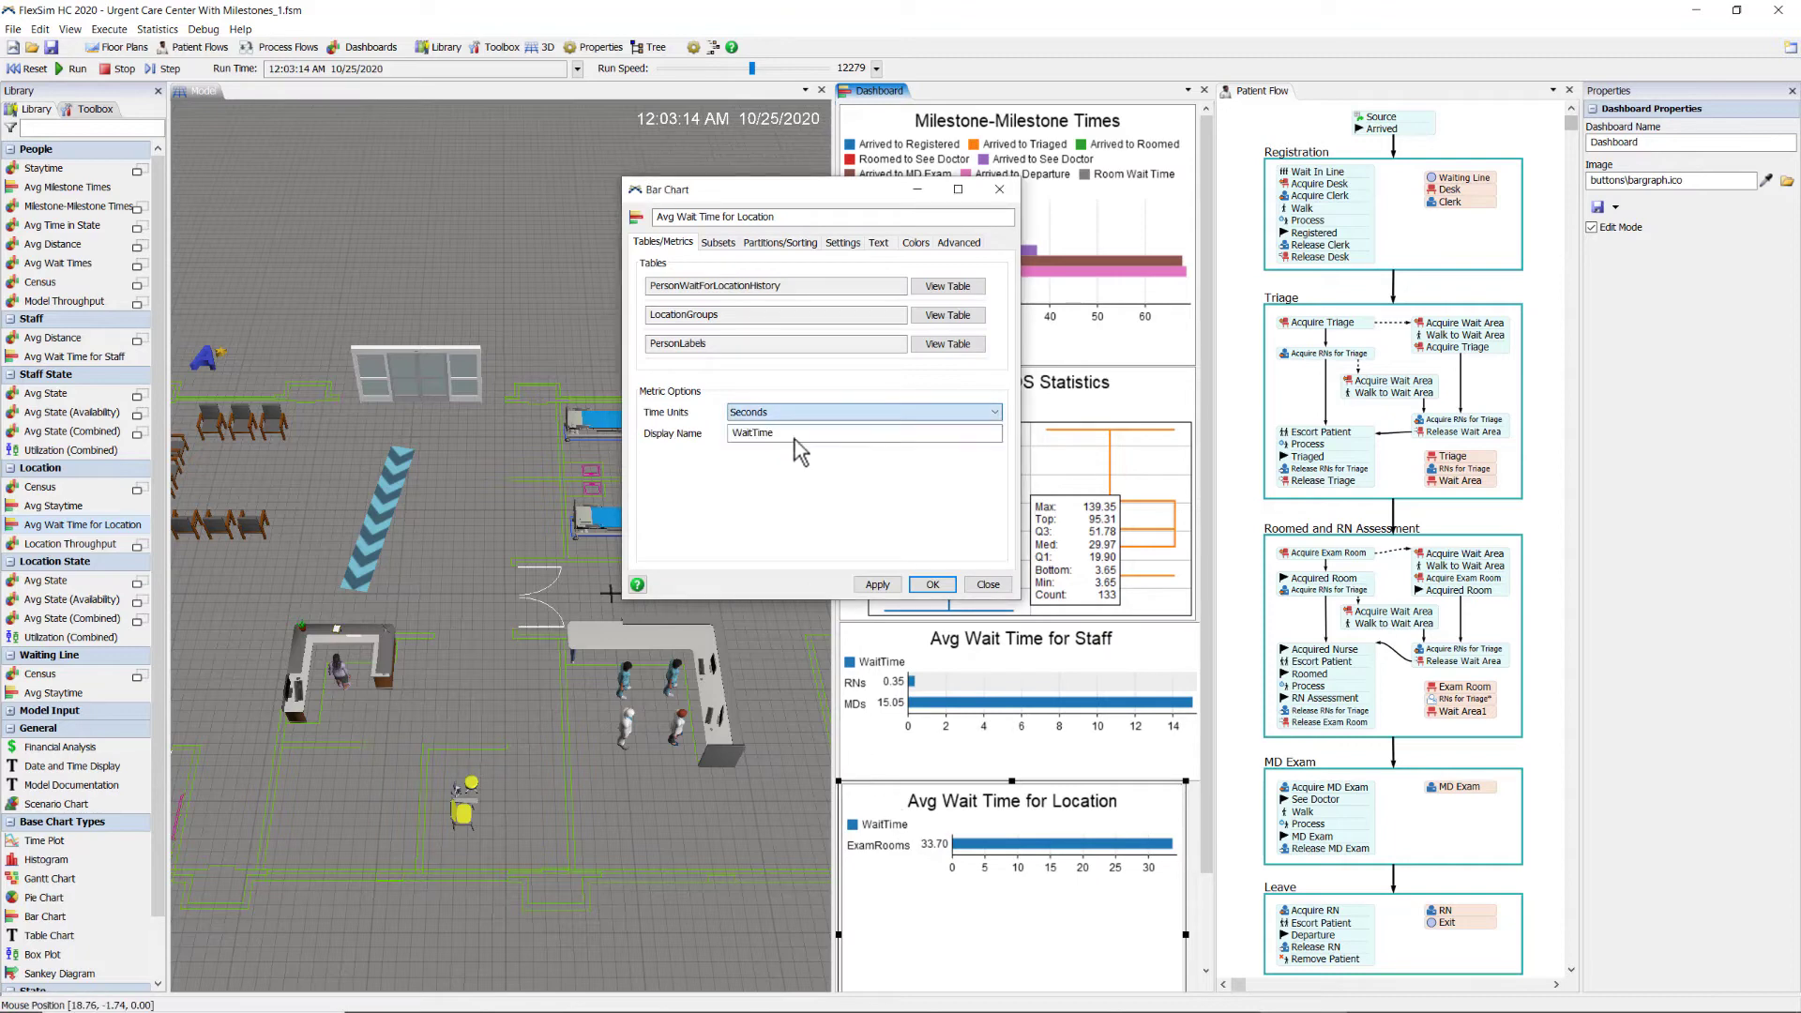
{"action": "left_click", "coordinate": [933, 586]}
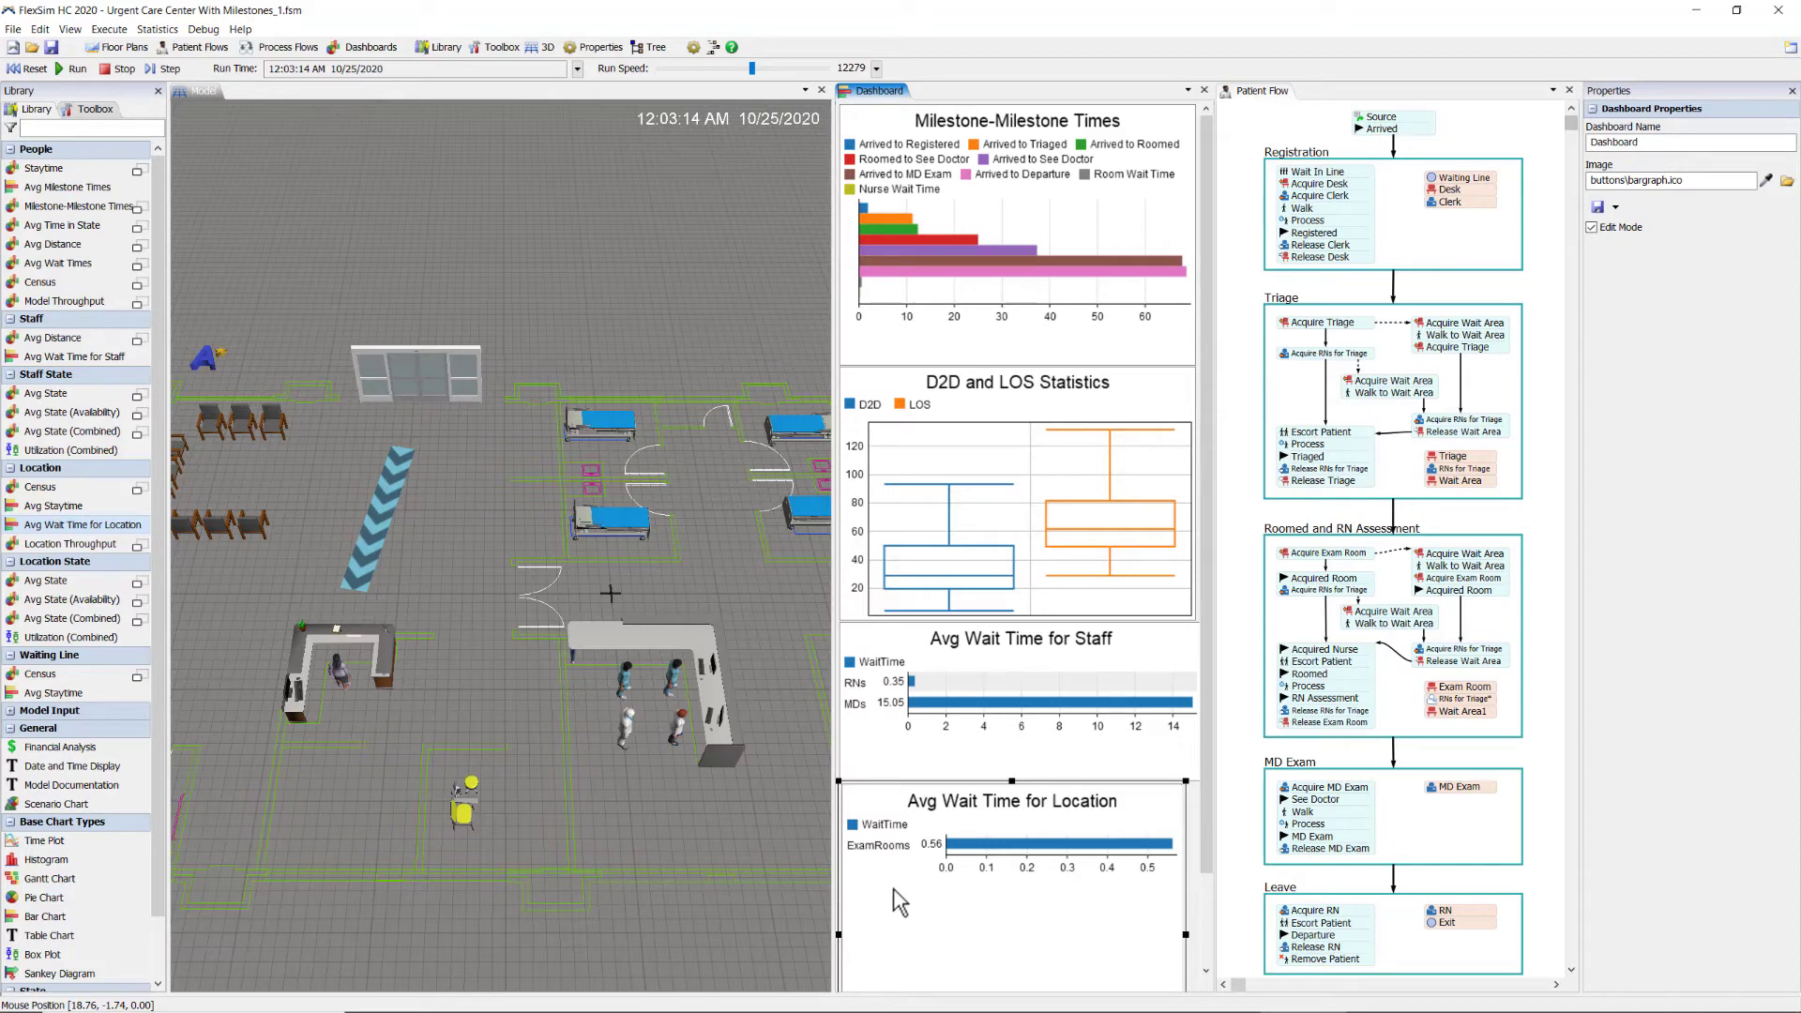
Delete both wait-time charts, reset the model, and add a second dashboard
{"action": "key", "text": "Delete"}
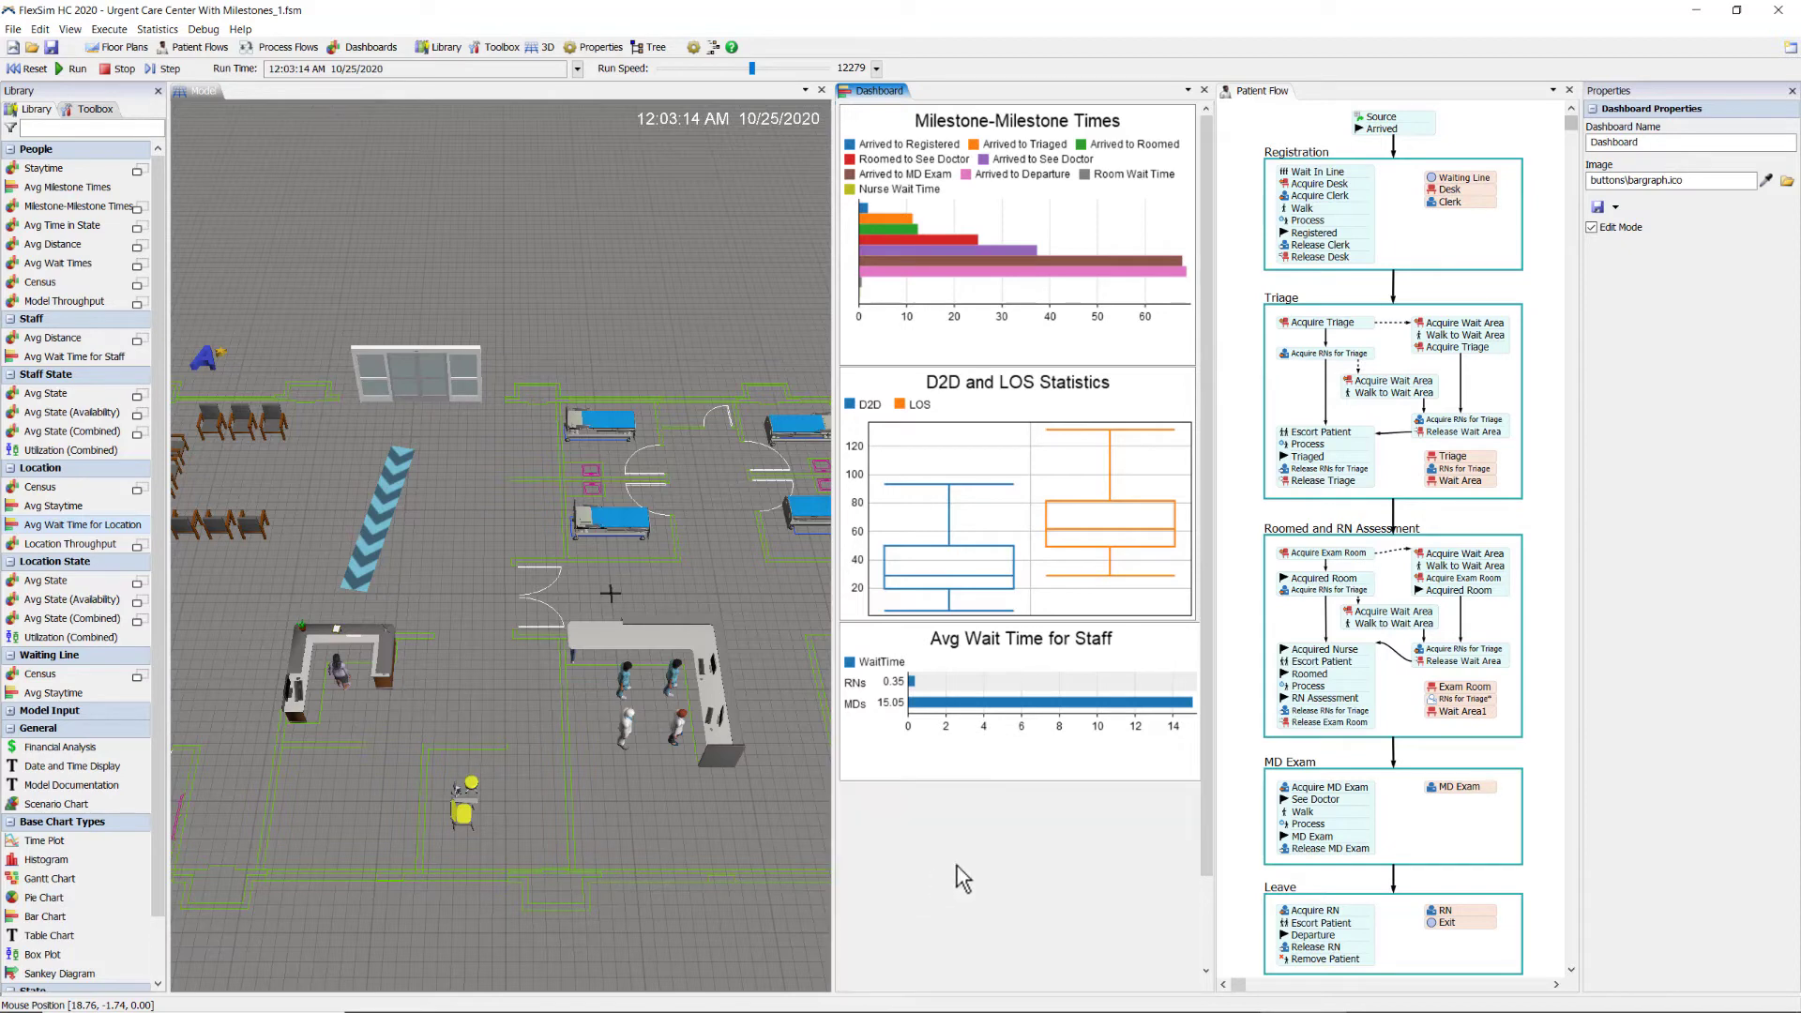
{"action": "key", "text": "Delete"}
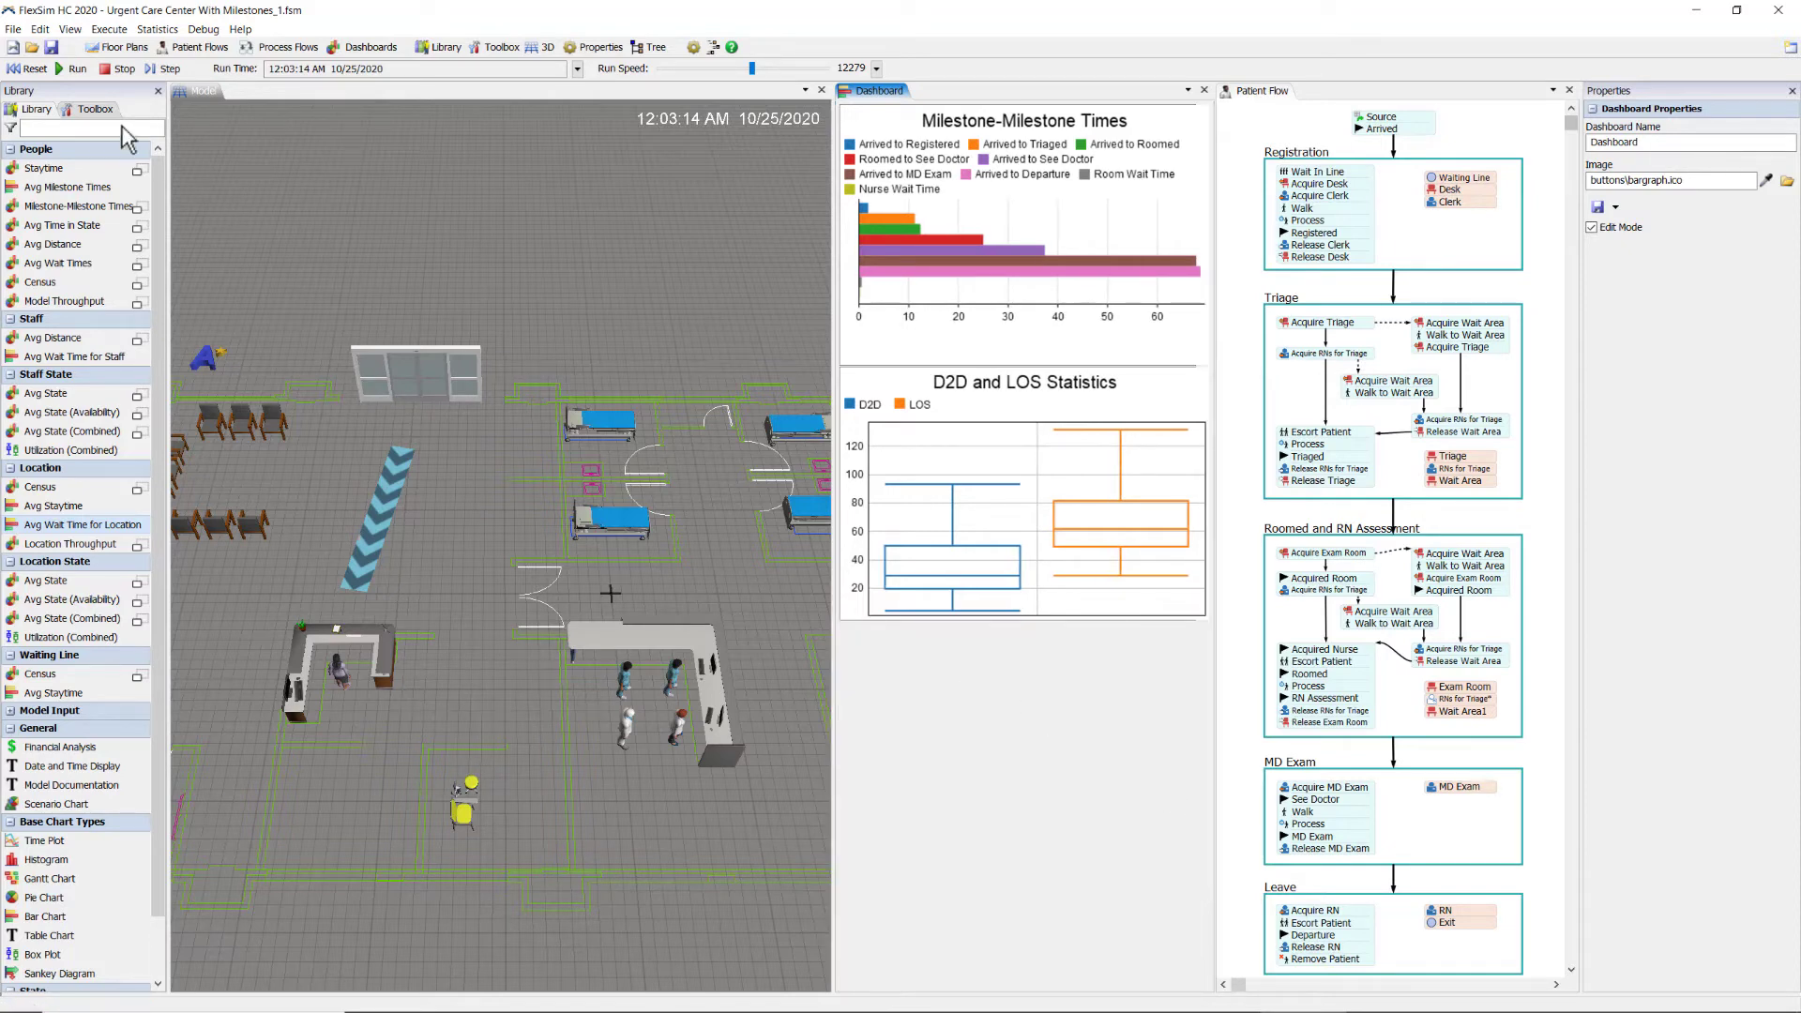
{"action": "left_click", "coordinate": [36, 71]}
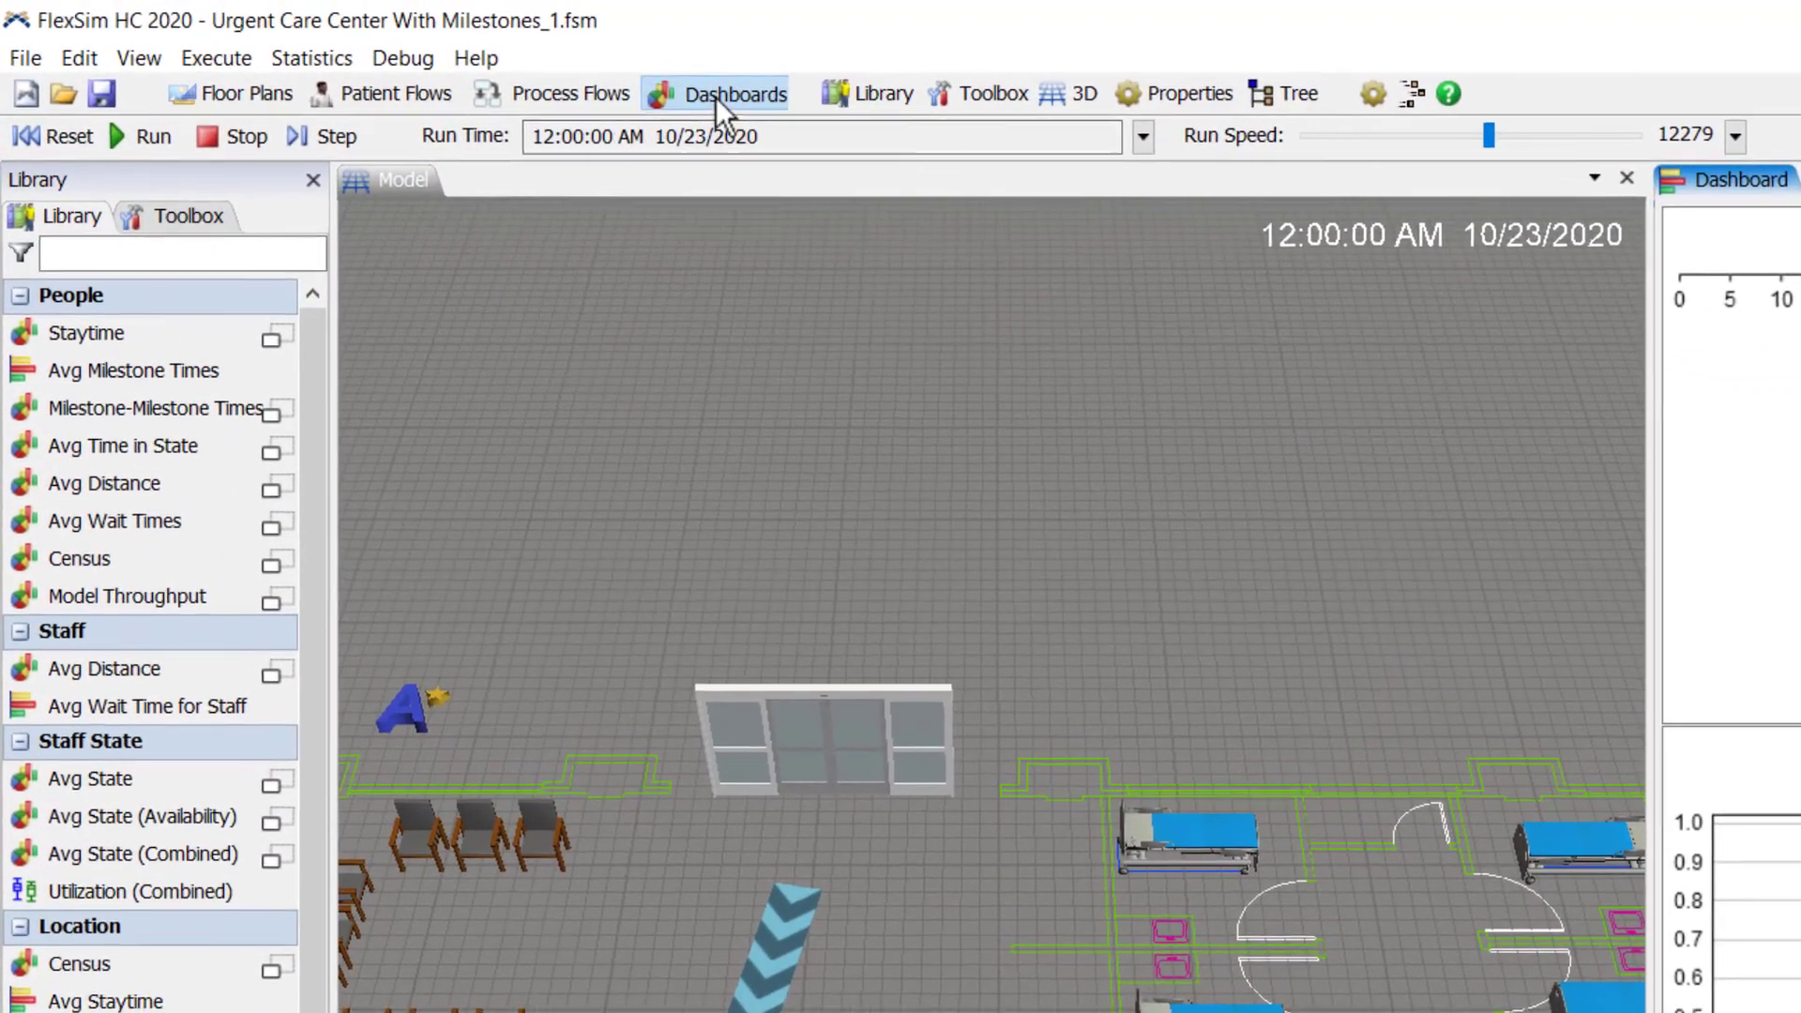
{"action": "left_click", "coordinate": [371, 47]}
{"action": "left_click", "coordinate": [378, 90]}
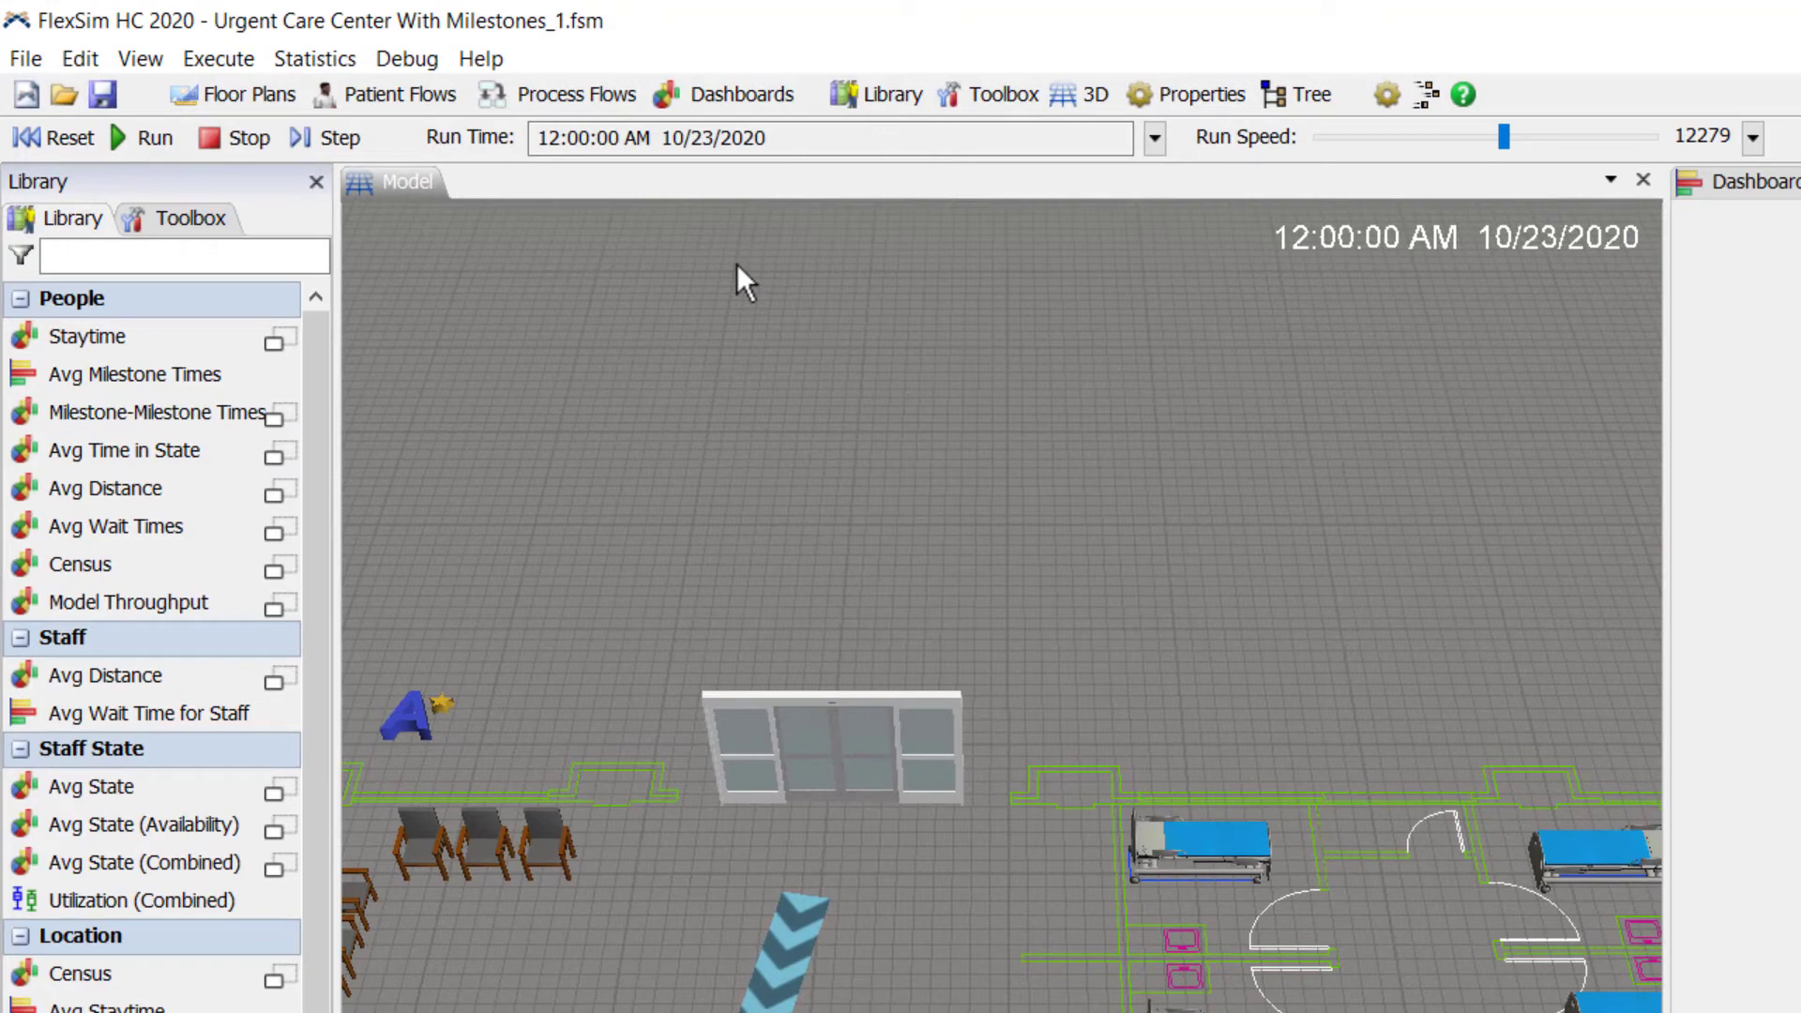
Place a staff Avg Distance bar chart on Dashboard2 and choose its distance units
{"action": "left_click", "coordinate": [270, 675]}
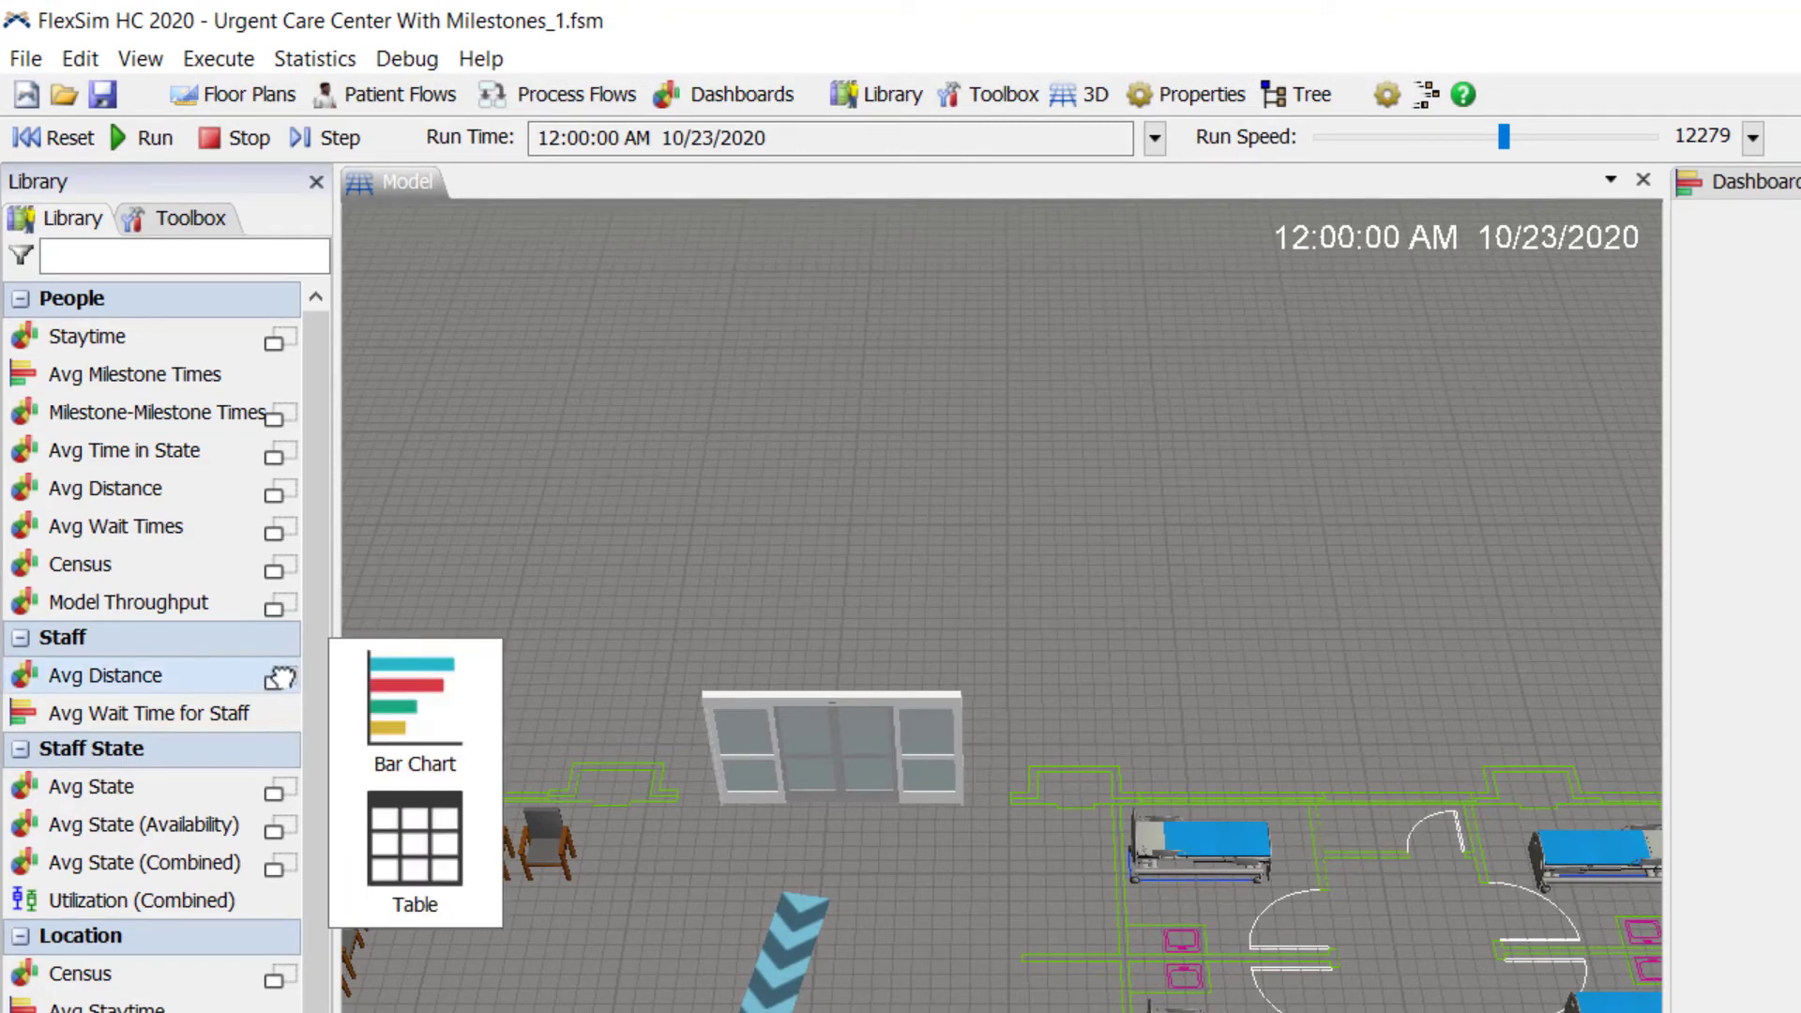
{"action": "left_click_drag", "start_coordinate": [410, 701], "coordinate": [1146, 123]}
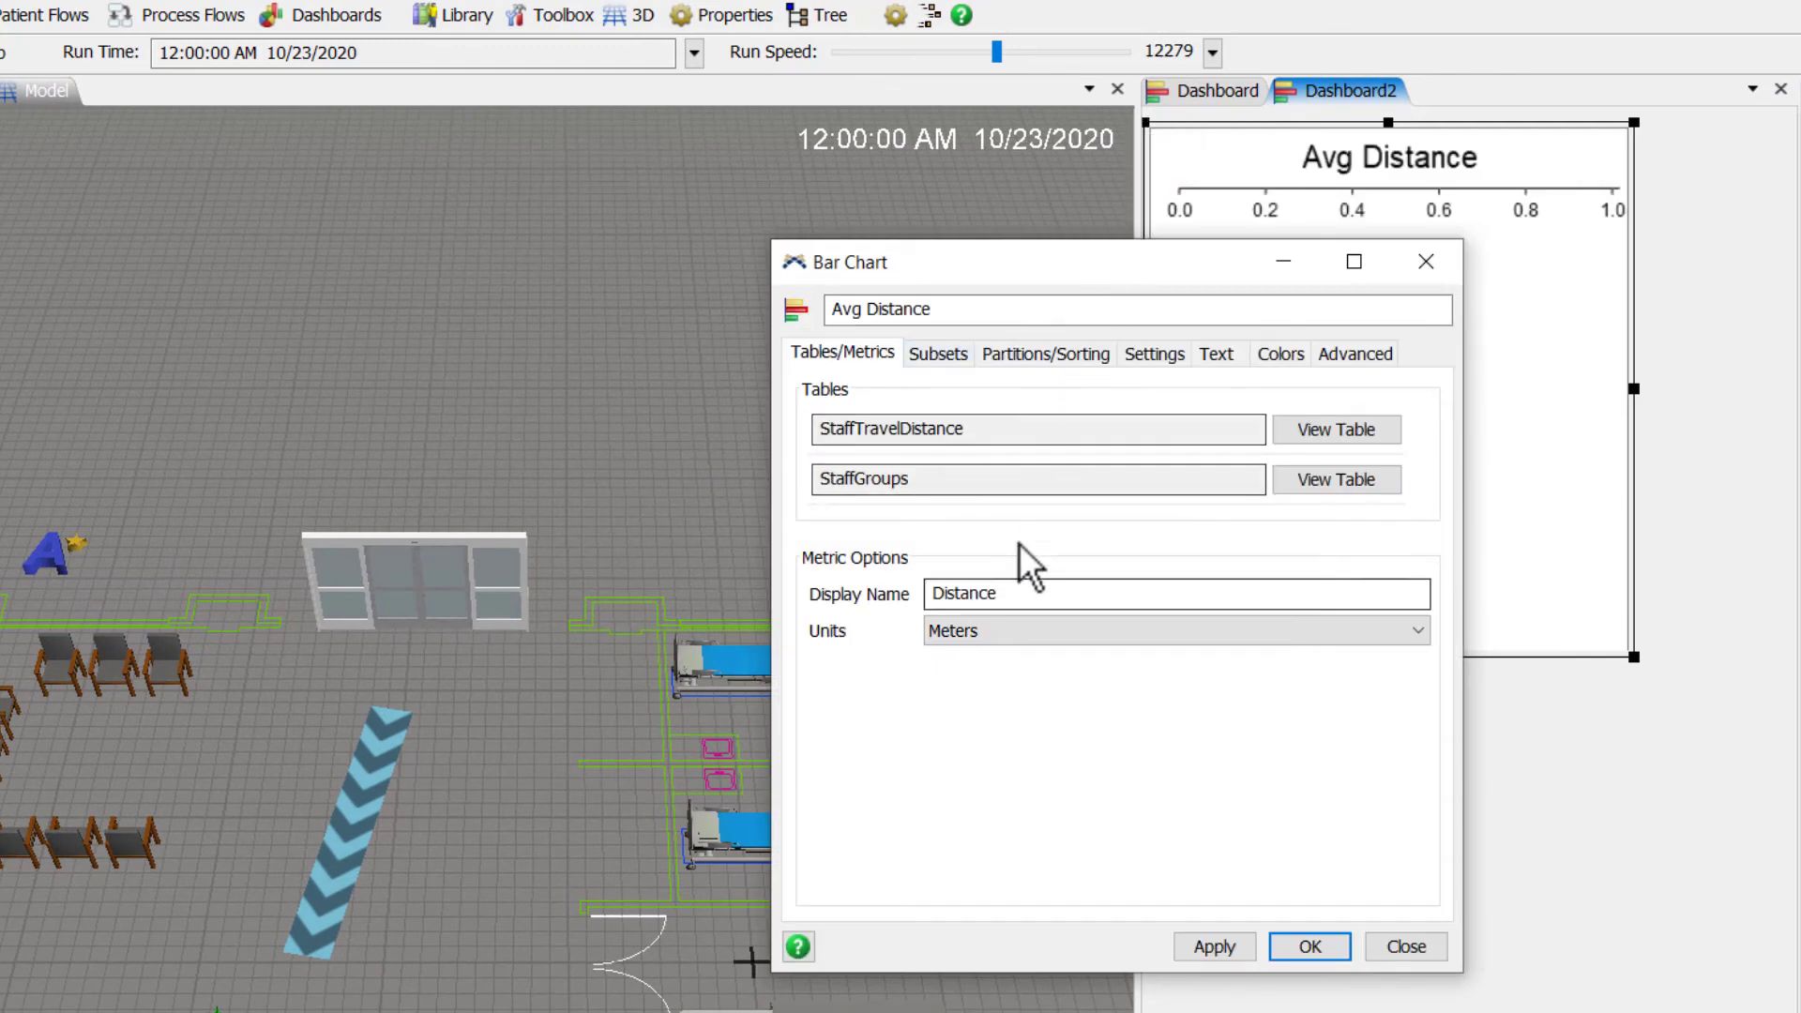
{"action": "left_click", "coordinate": [990, 634]}
{"action": "left_click", "coordinate": [964, 701]}
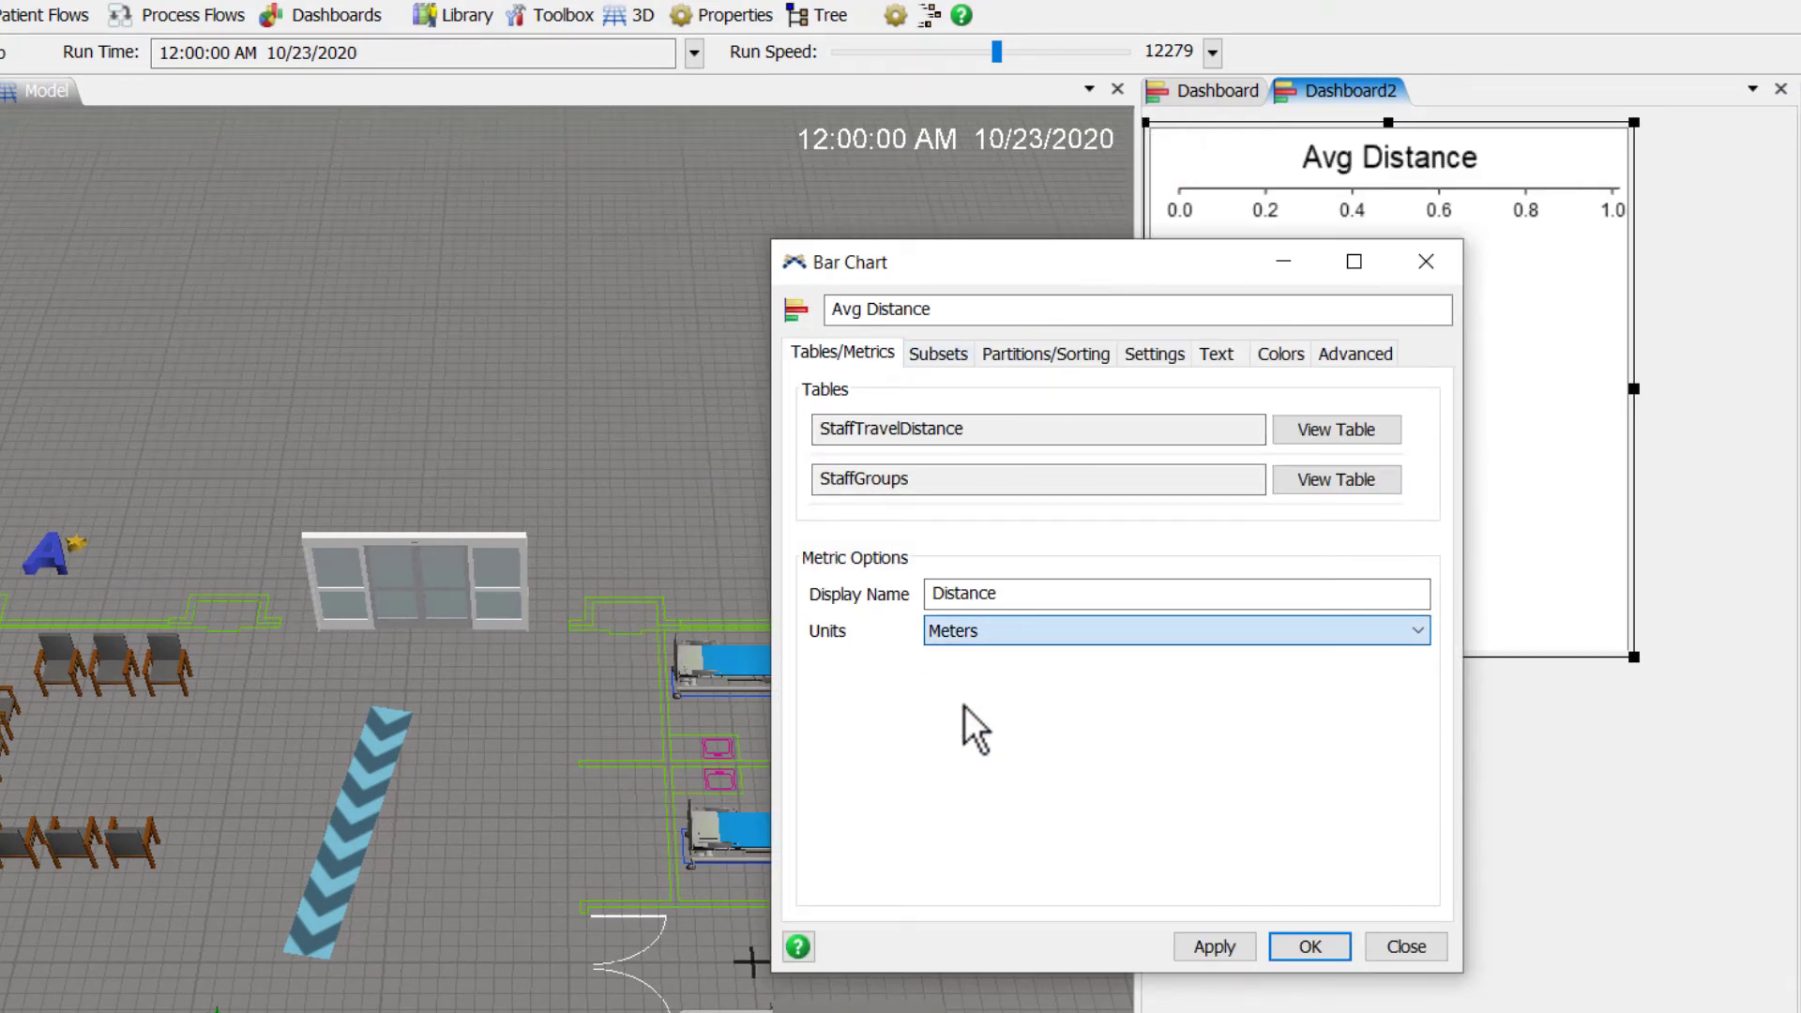
Subset the Avg Distance chart to RNs and MDs, make it wider and shorter, and run
{"action": "left_click", "coordinate": [932, 356]}
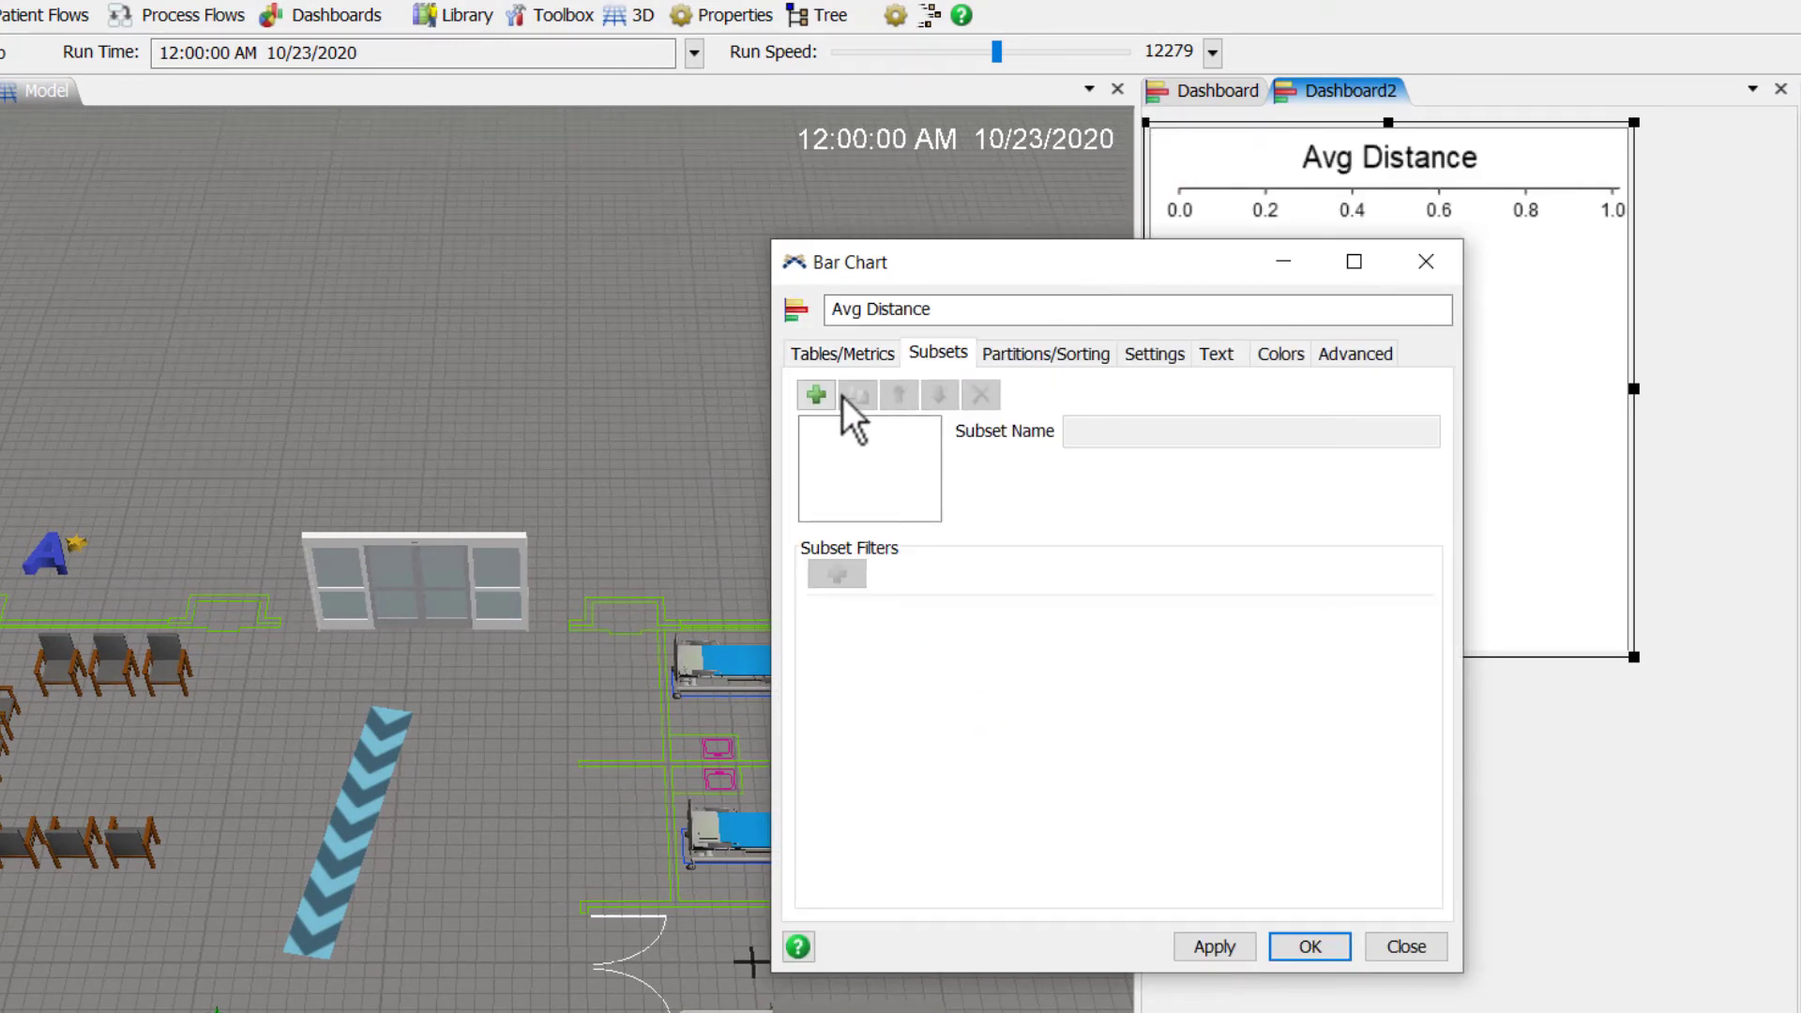
{"action": "left_click", "coordinate": [815, 394]}
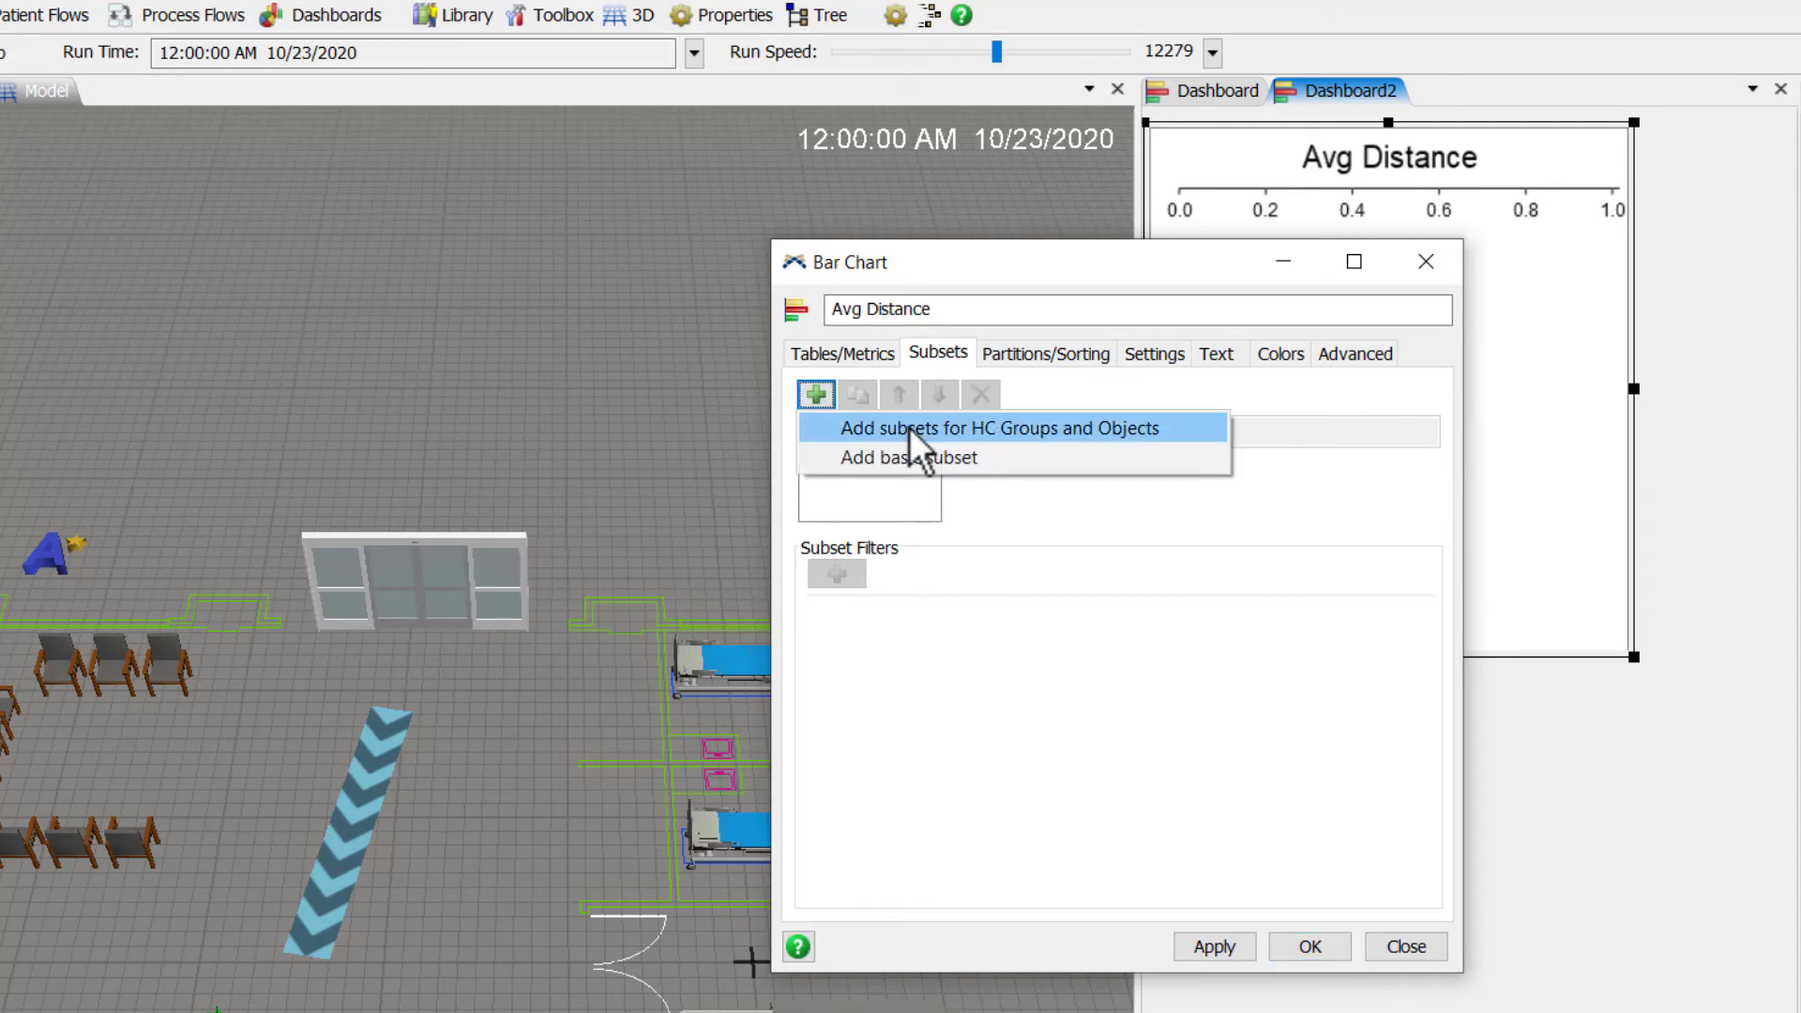
{"action": "left_click", "coordinate": [909, 425]}
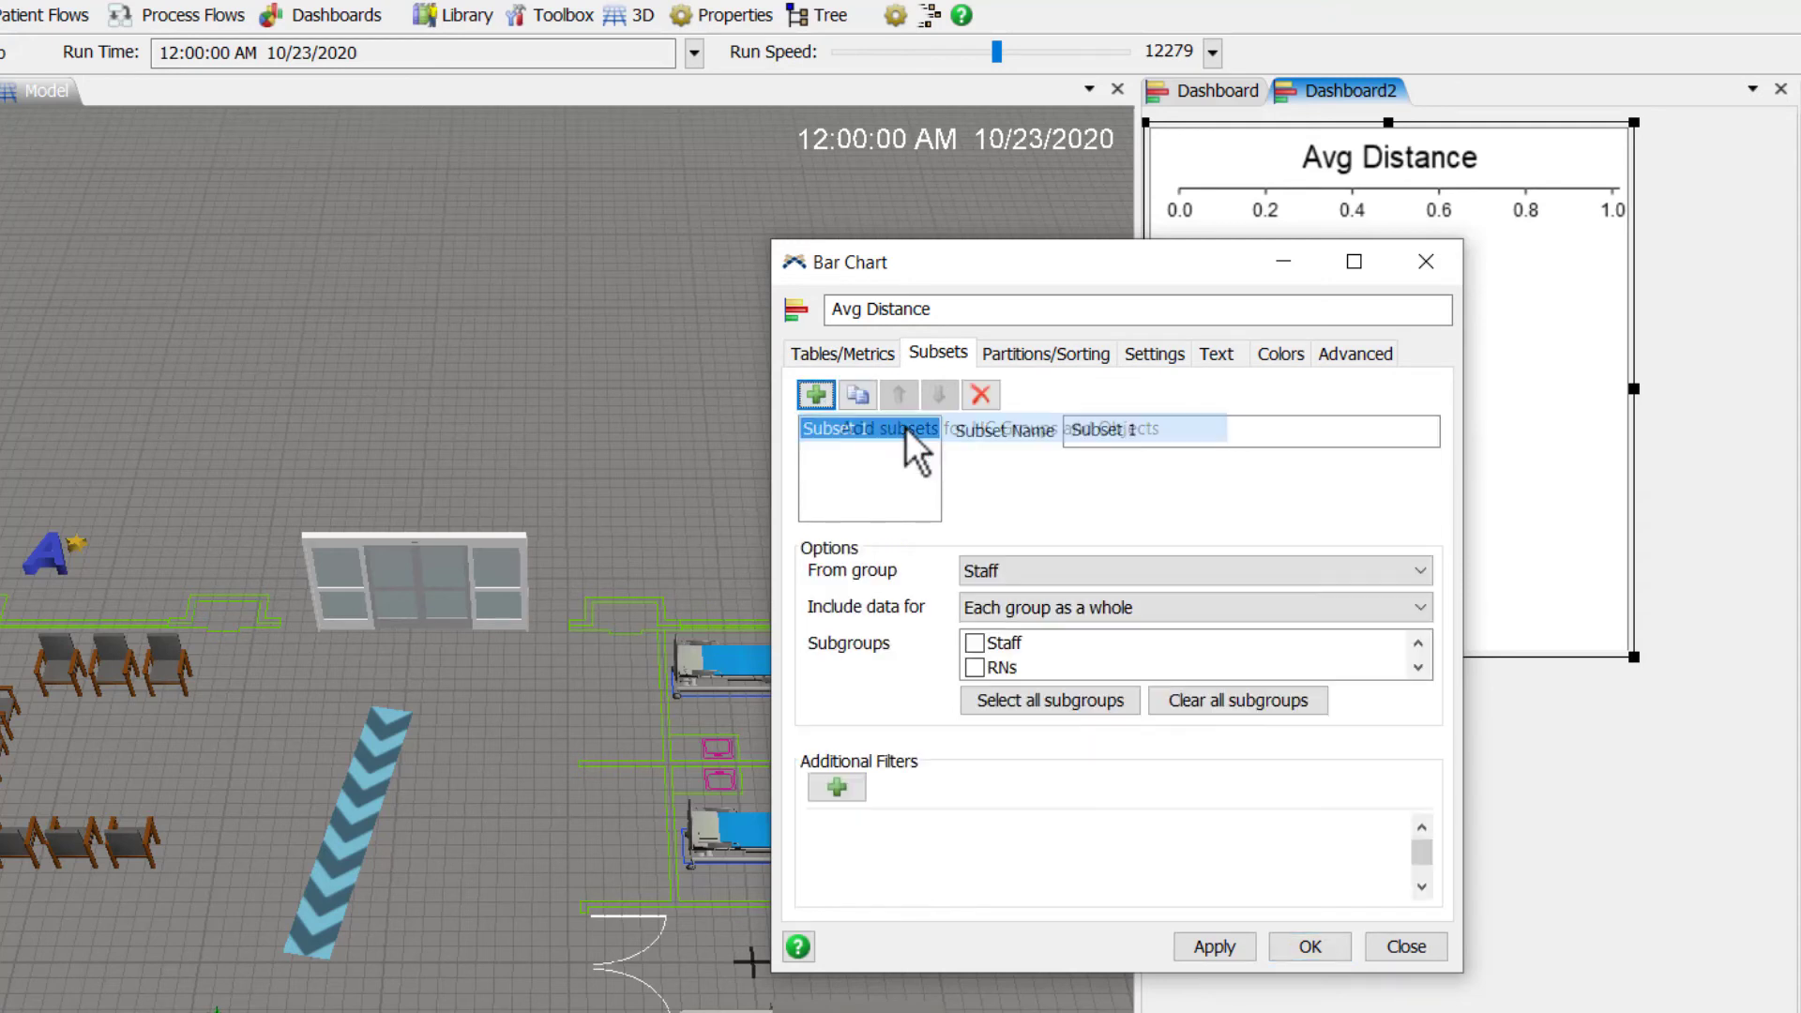
{"action": "left_click", "coordinate": [973, 667]}
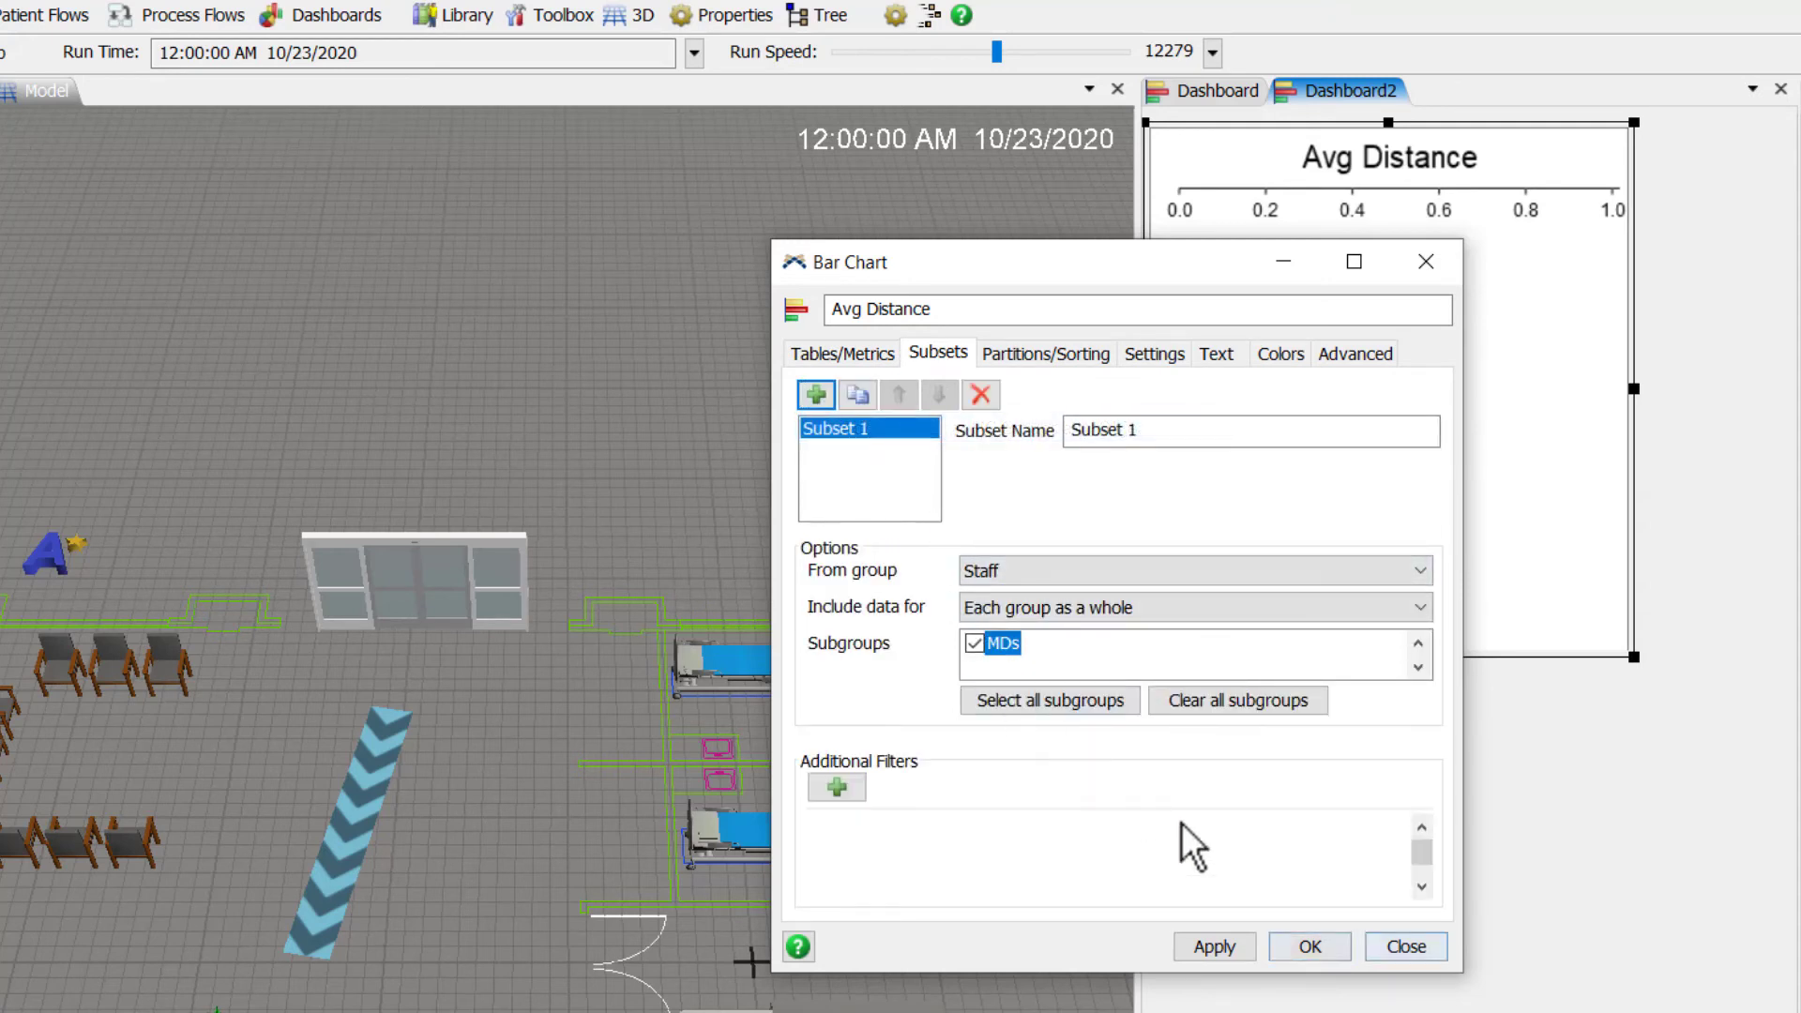
{"action": "left_click", "coordinate": [1332, 945]}
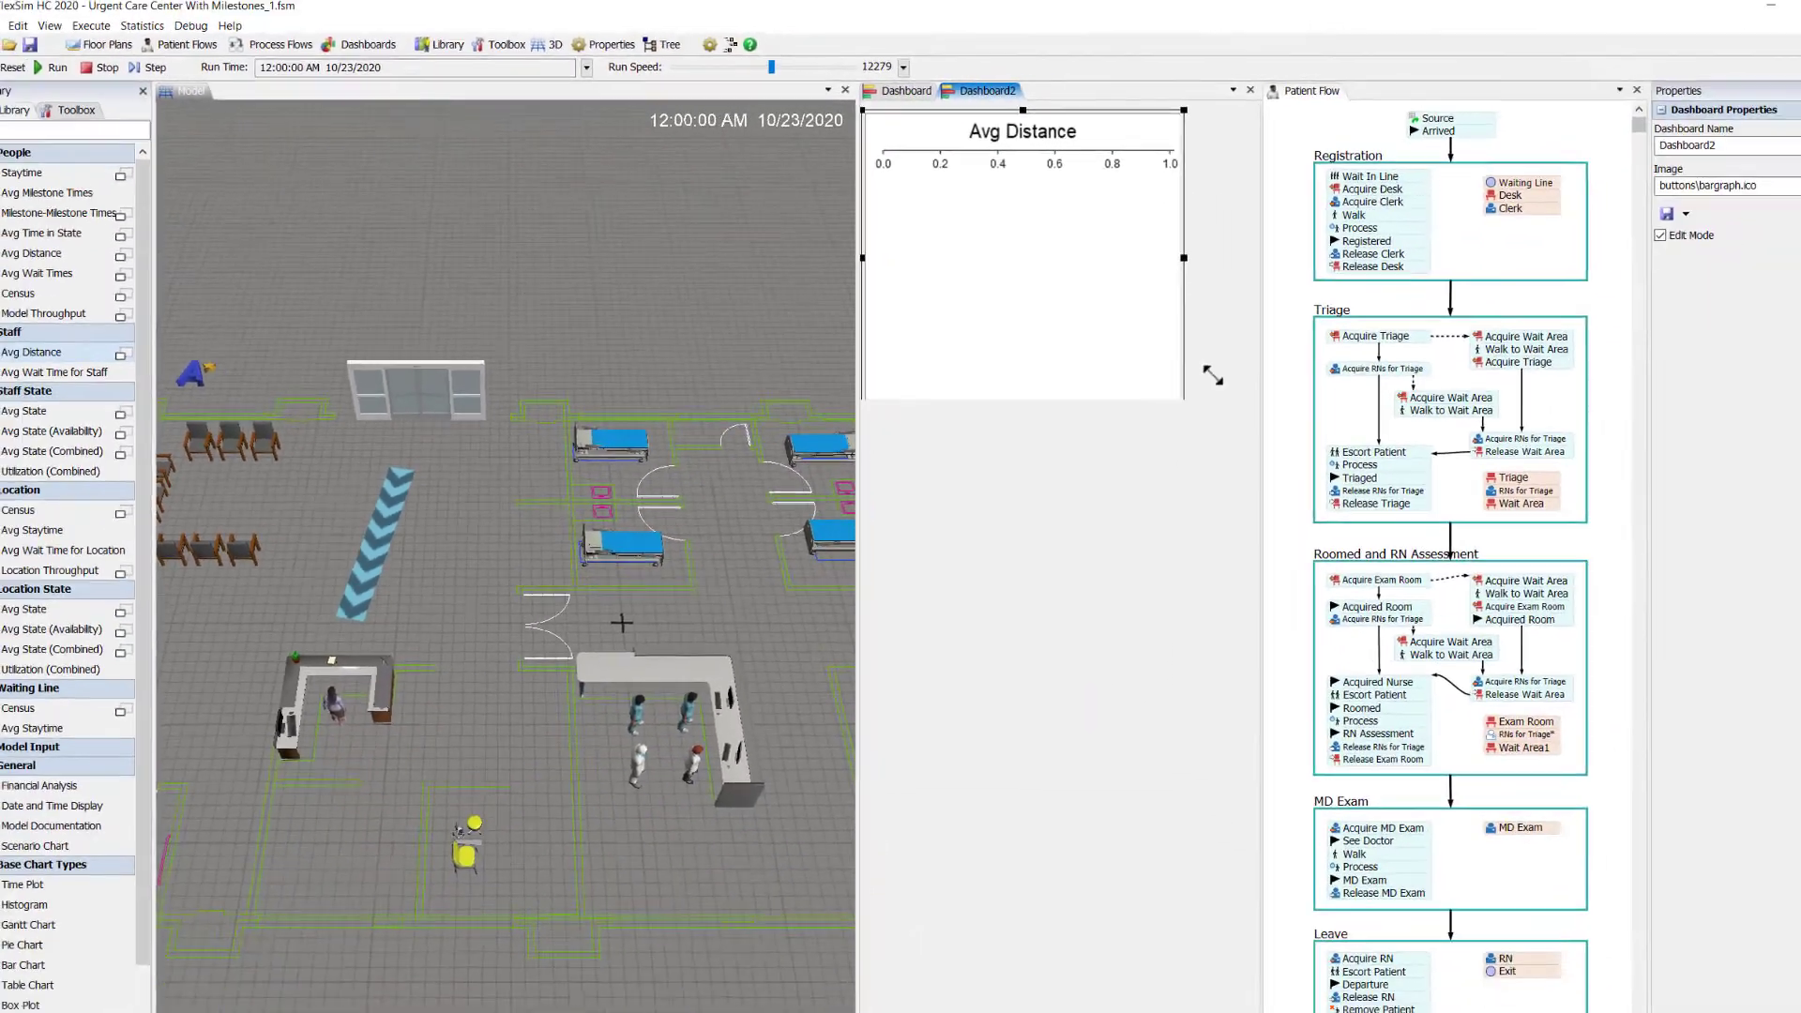
{"action": "left_click_drag", "start_coordinate": [1213, 375], "coordinate": [1254, 287]}
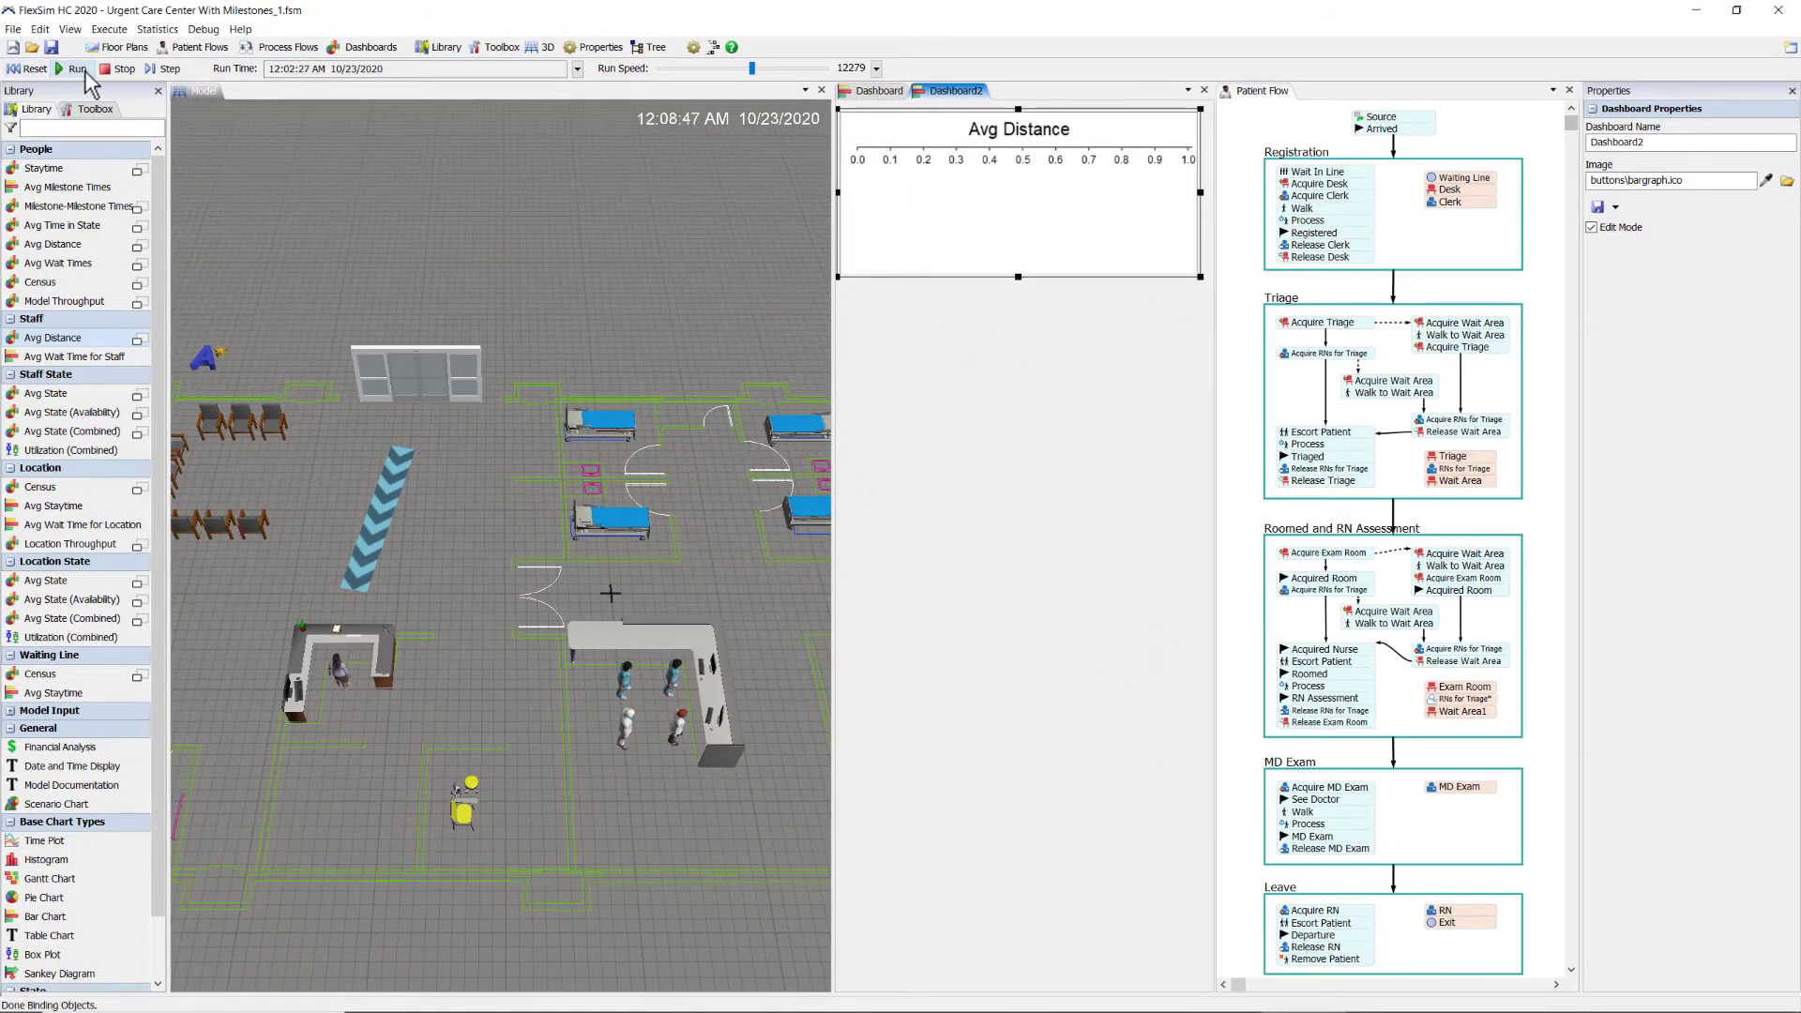
{"action": "left_click", "coordinate": [75, 70]}
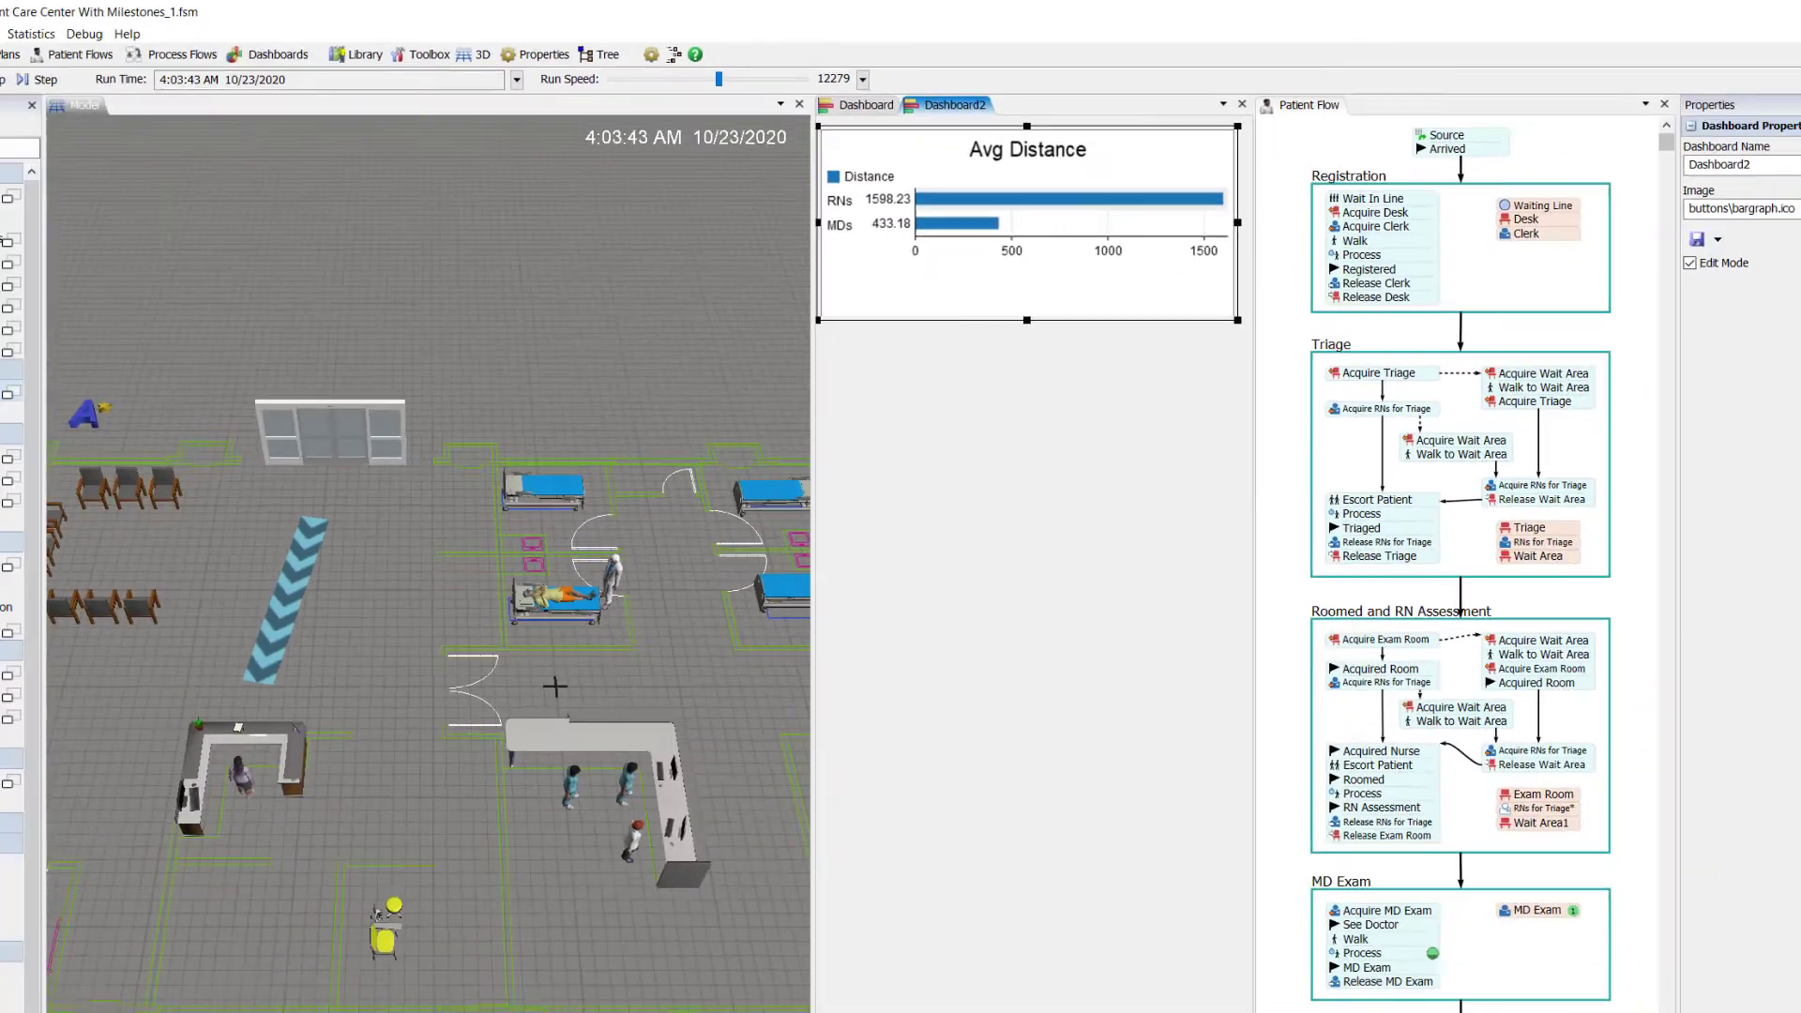
Reset, then add an enlarged Avg State (Combined) pie chart comparing RNs and MDs
{"action": "left_click", "coordinate": [31, 70]}
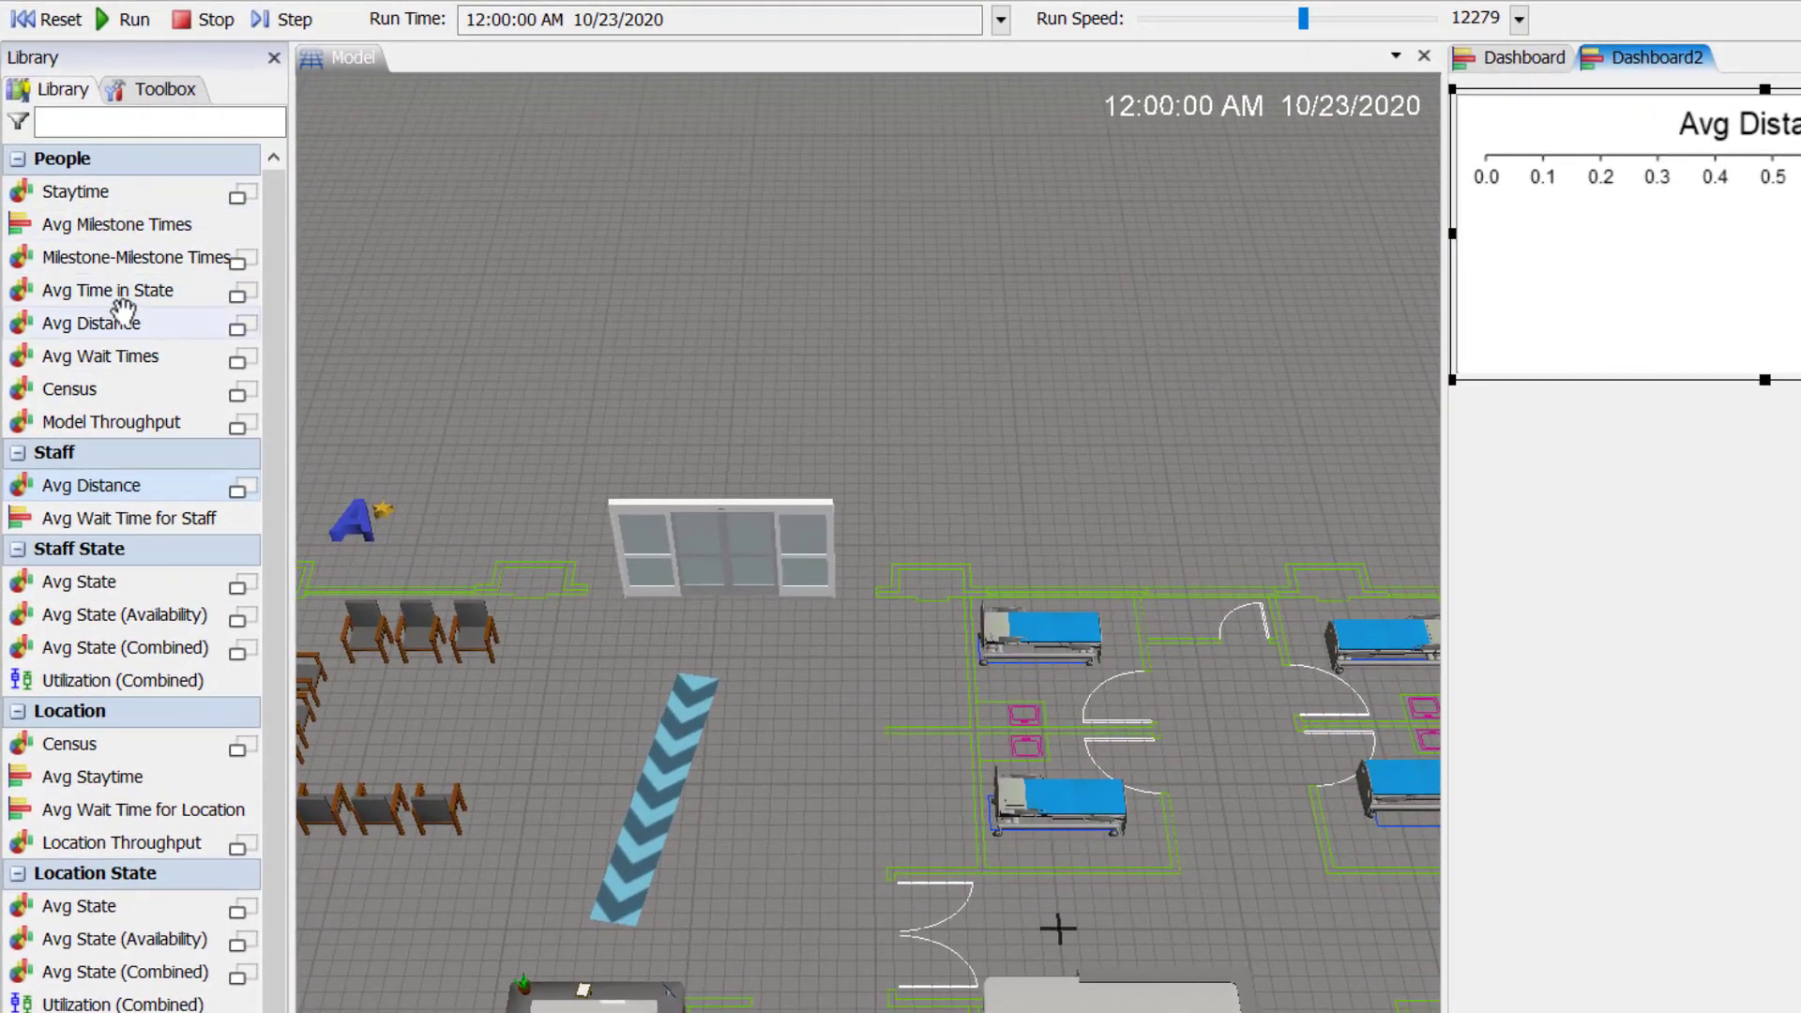
{"action": "left_click", "coordinate": [170, 645]}
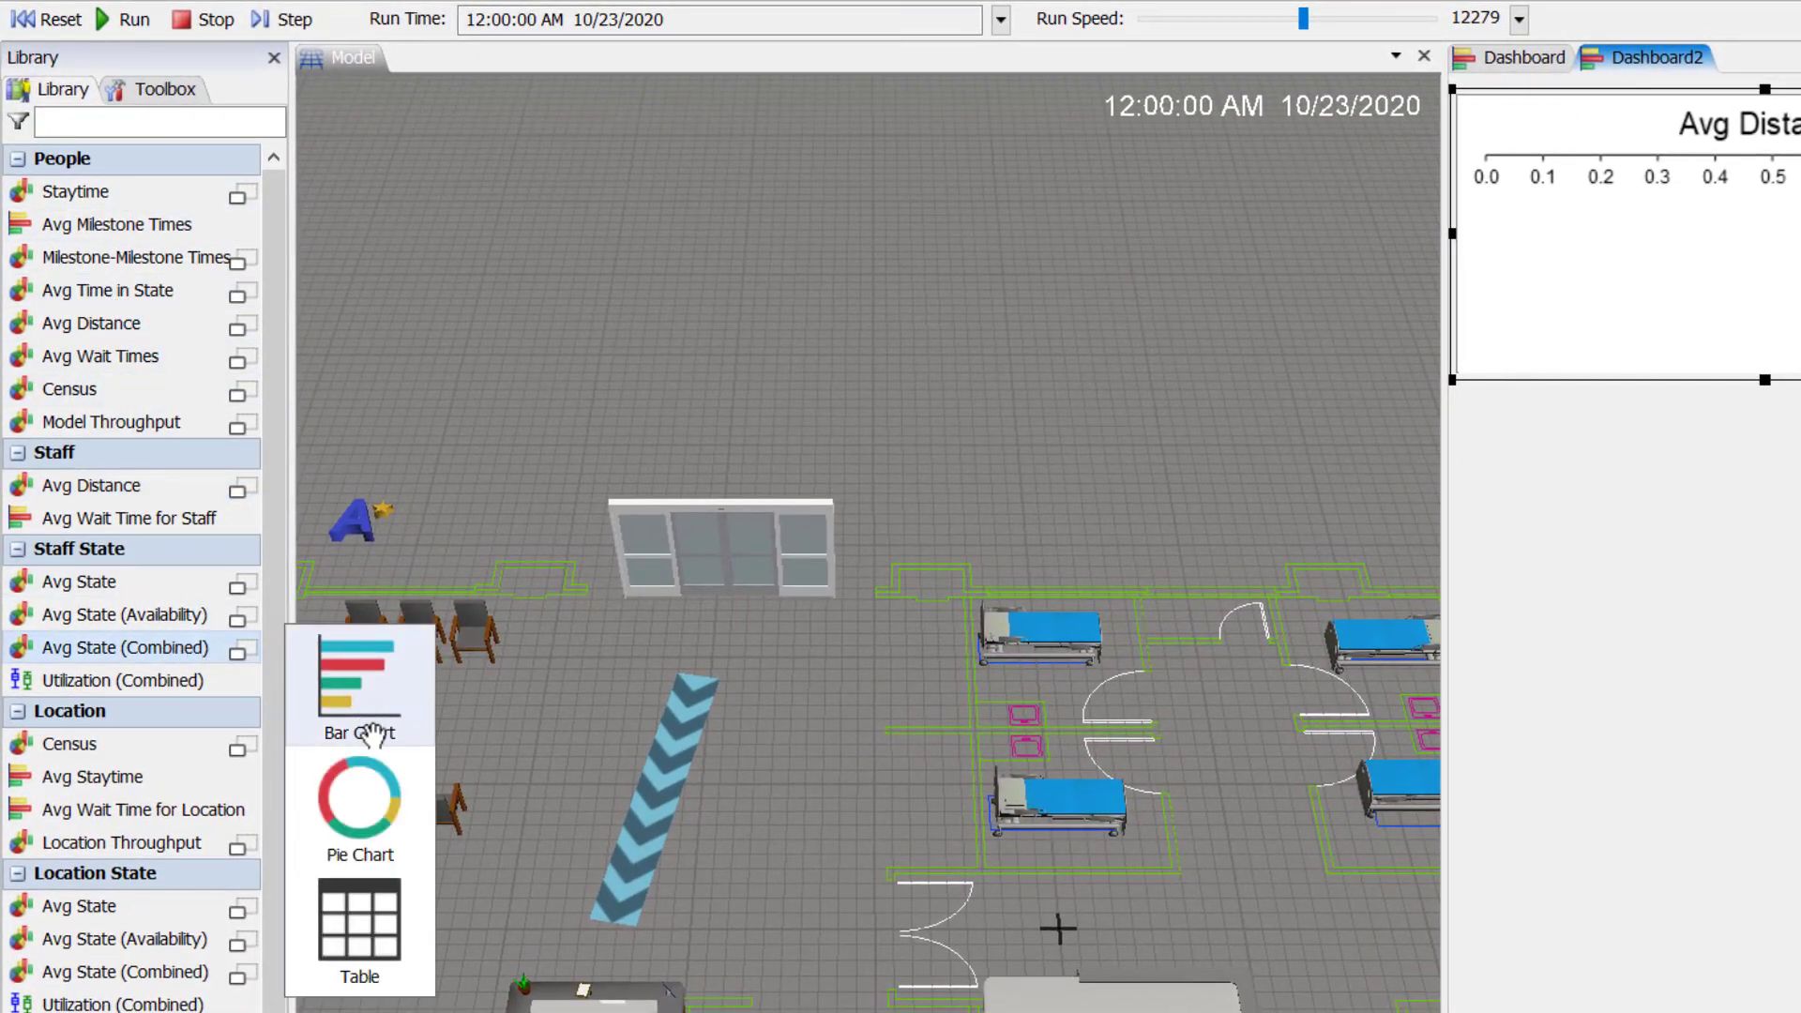
{"action": "left_click", "coordinate": [355, 795]}
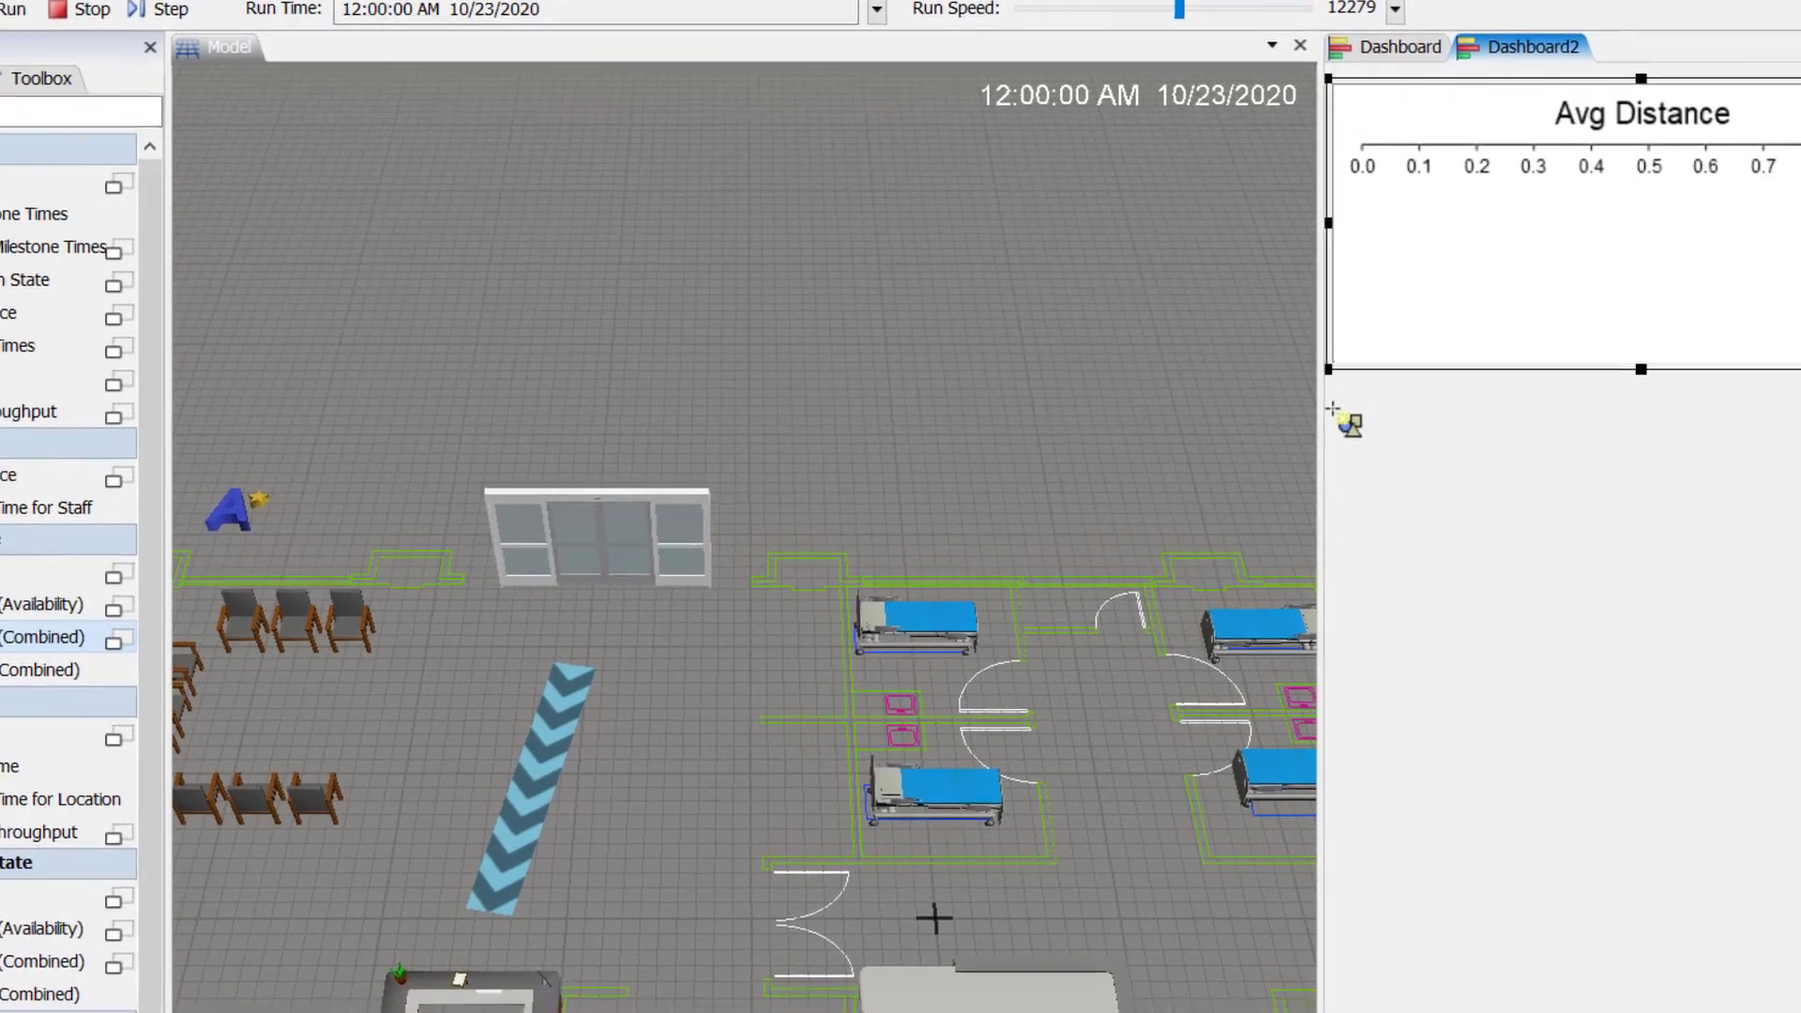
{"action": "left_click", "coordinate": [1452, 422]}
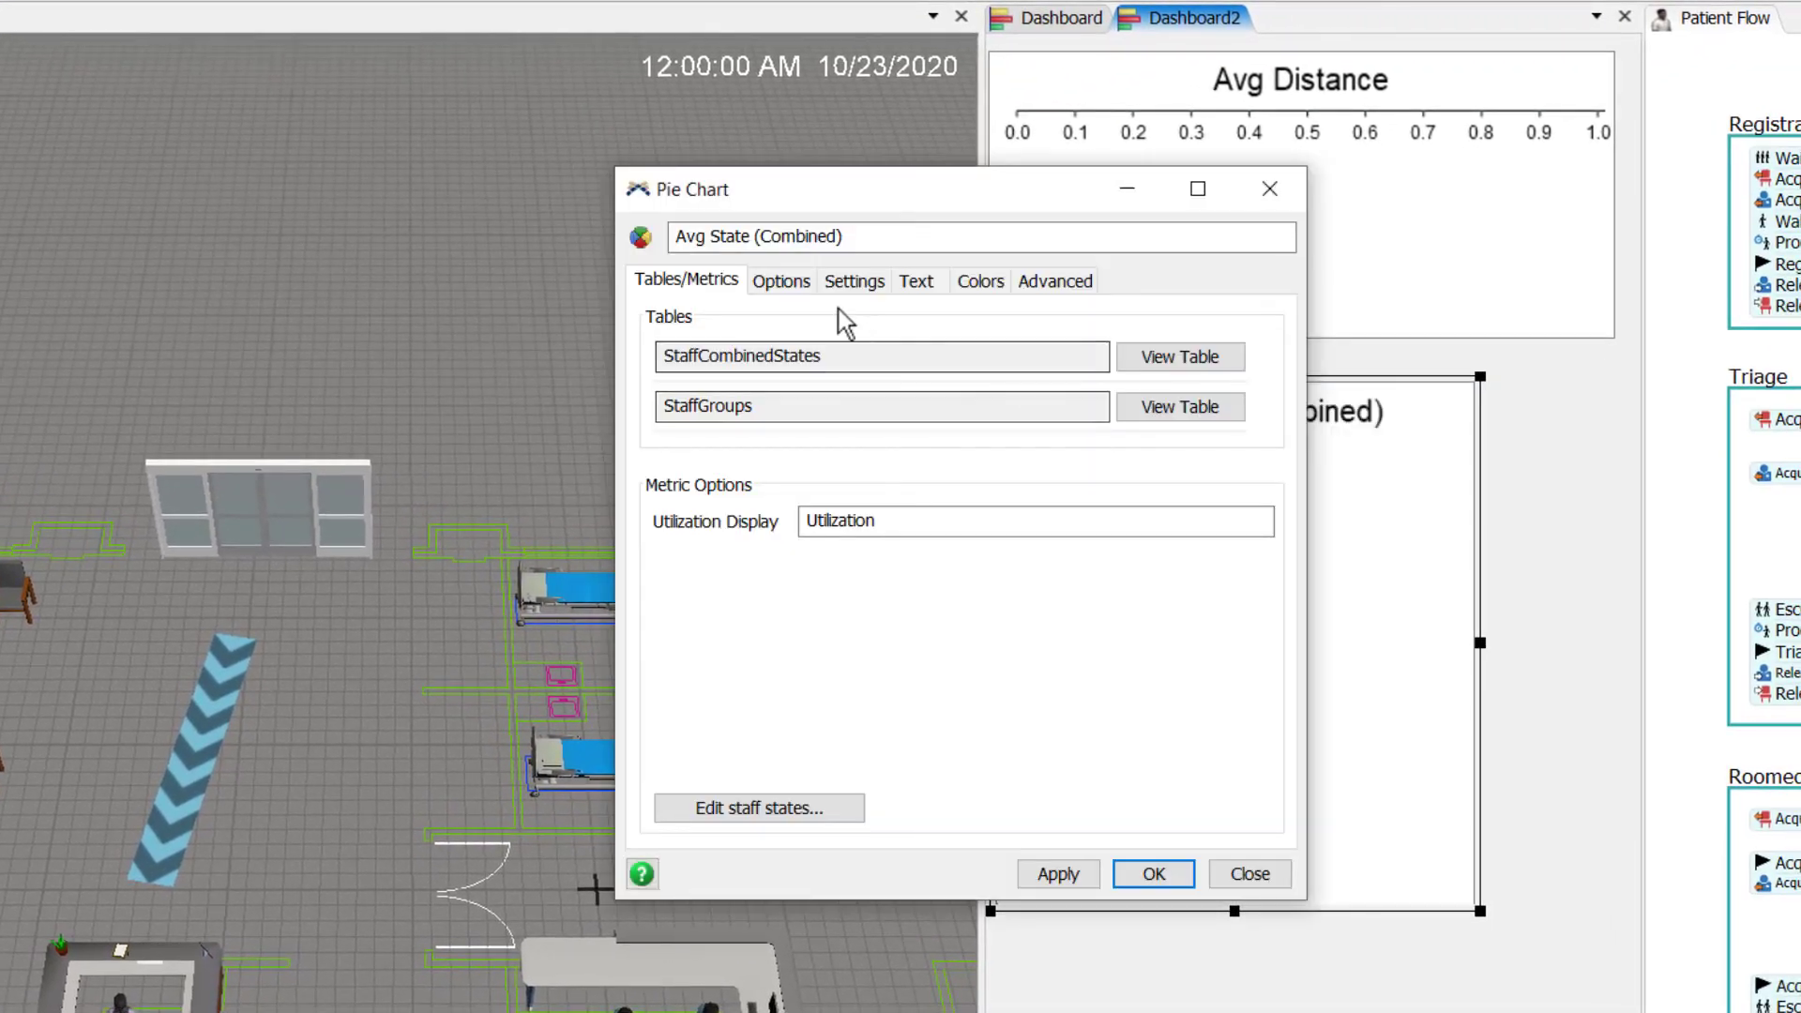
{"action": "left_click", "coordinate": [781, 281]}
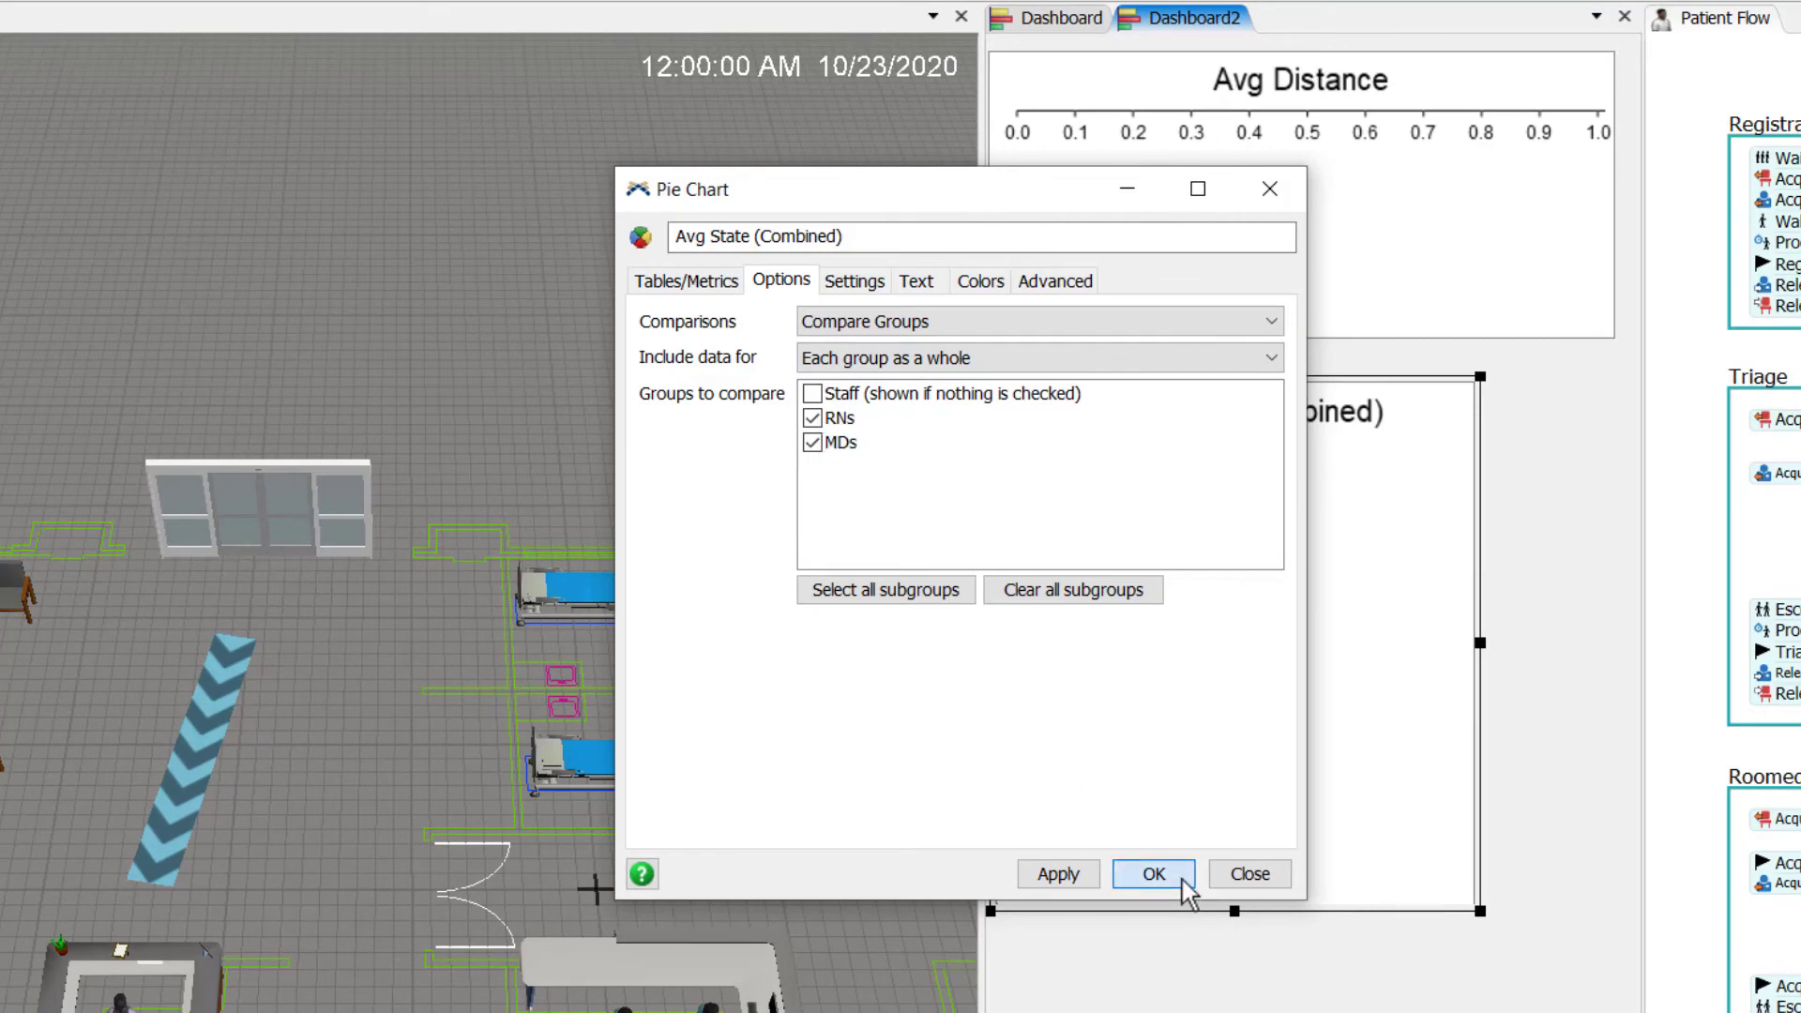
{"action": "left_click", "coordinate": [1154, 873]}
{"action": "left_click_drag", "start_coordinate": [1480, 910], "coordinate": [1678, 742]}
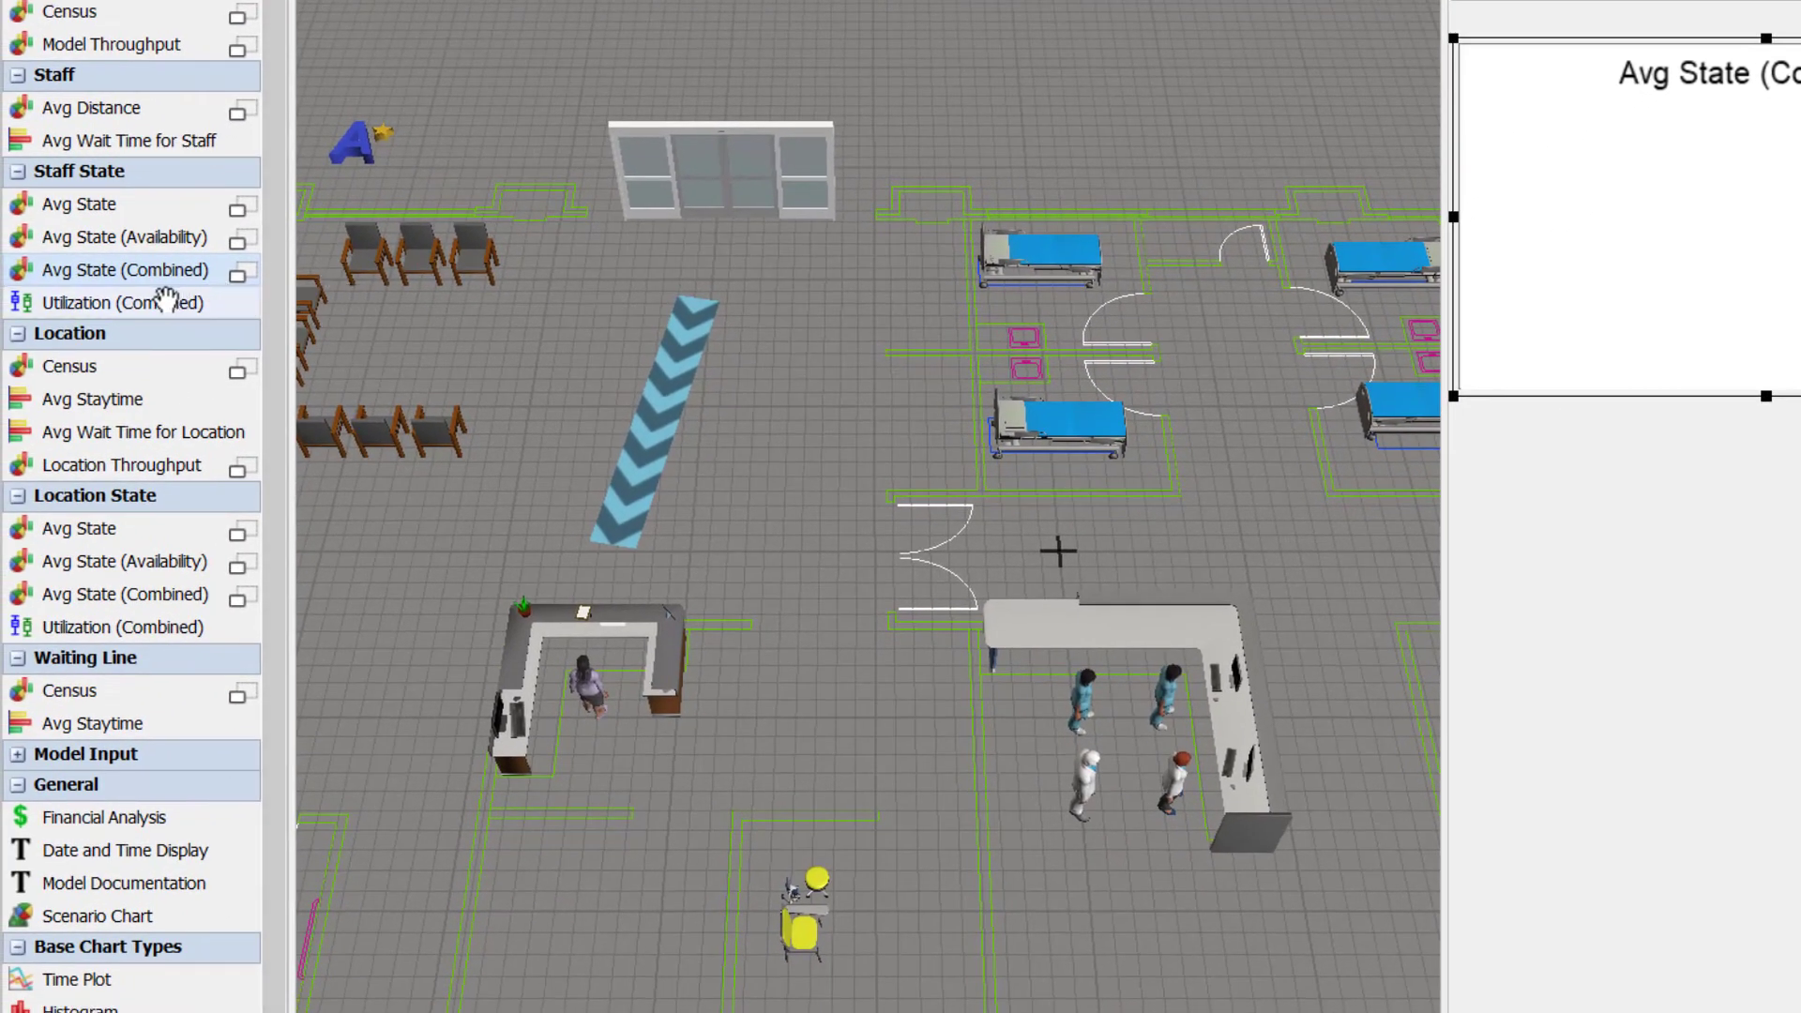
Add a Utilization (Combined) box plot for RNs and MDs by Hour of Day, arrange it, and reset
{"action": "left_click_drag", "start_coordinate": [1406, 457], "coordinate": [1460, 432]}
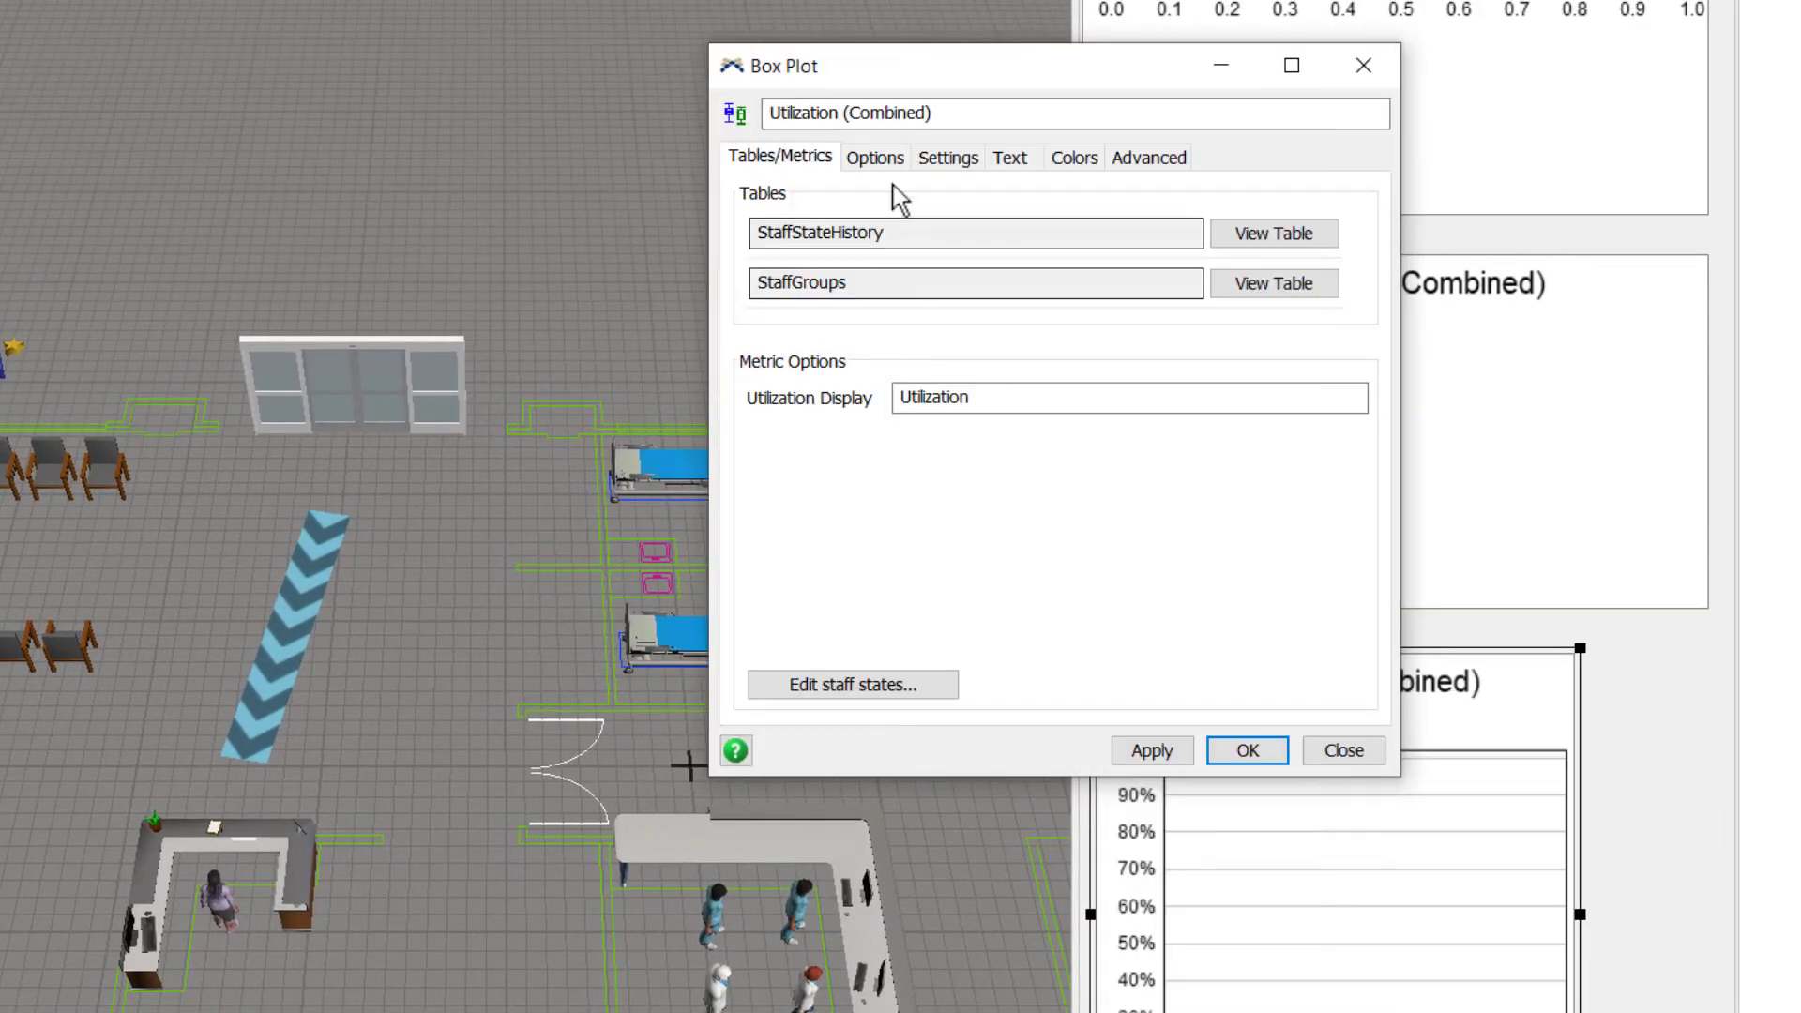
{"action": "left_click", "coordinate": [875, 158]}
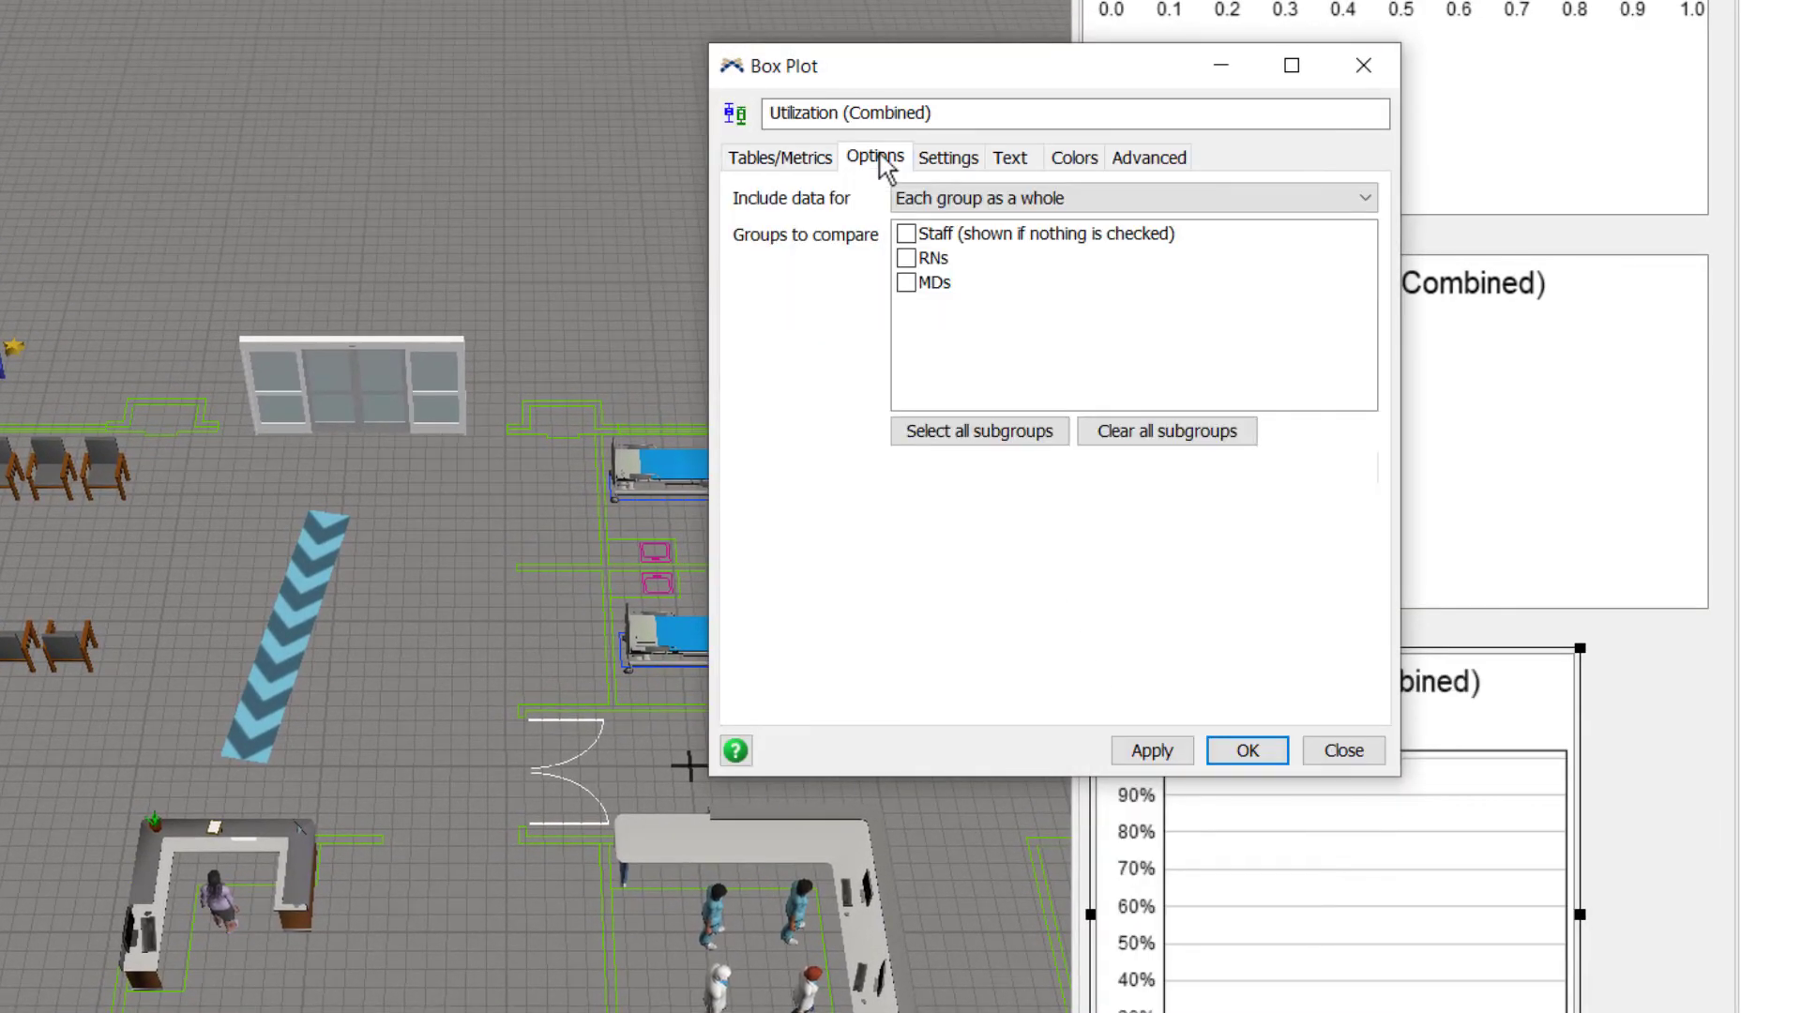
{"action": "left_click", "coordinate": [911, 285]}
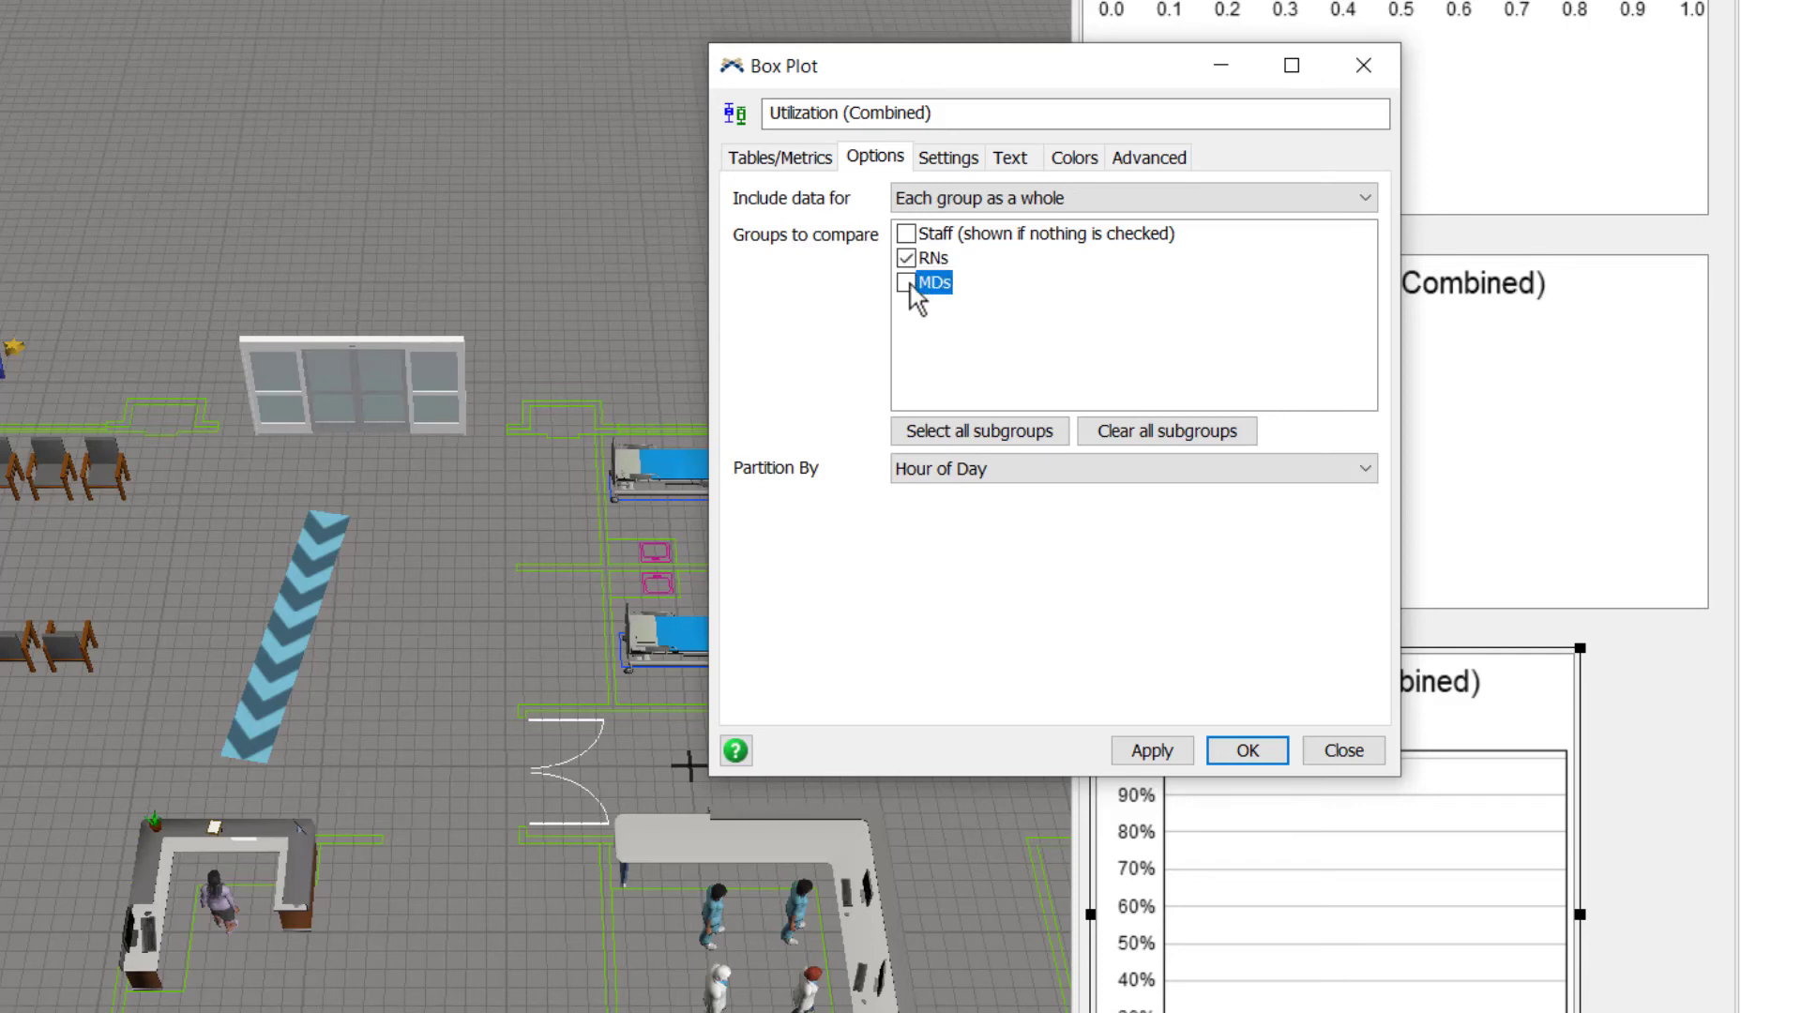
{"action": "left_click", "coordinate": [1099, 475]}
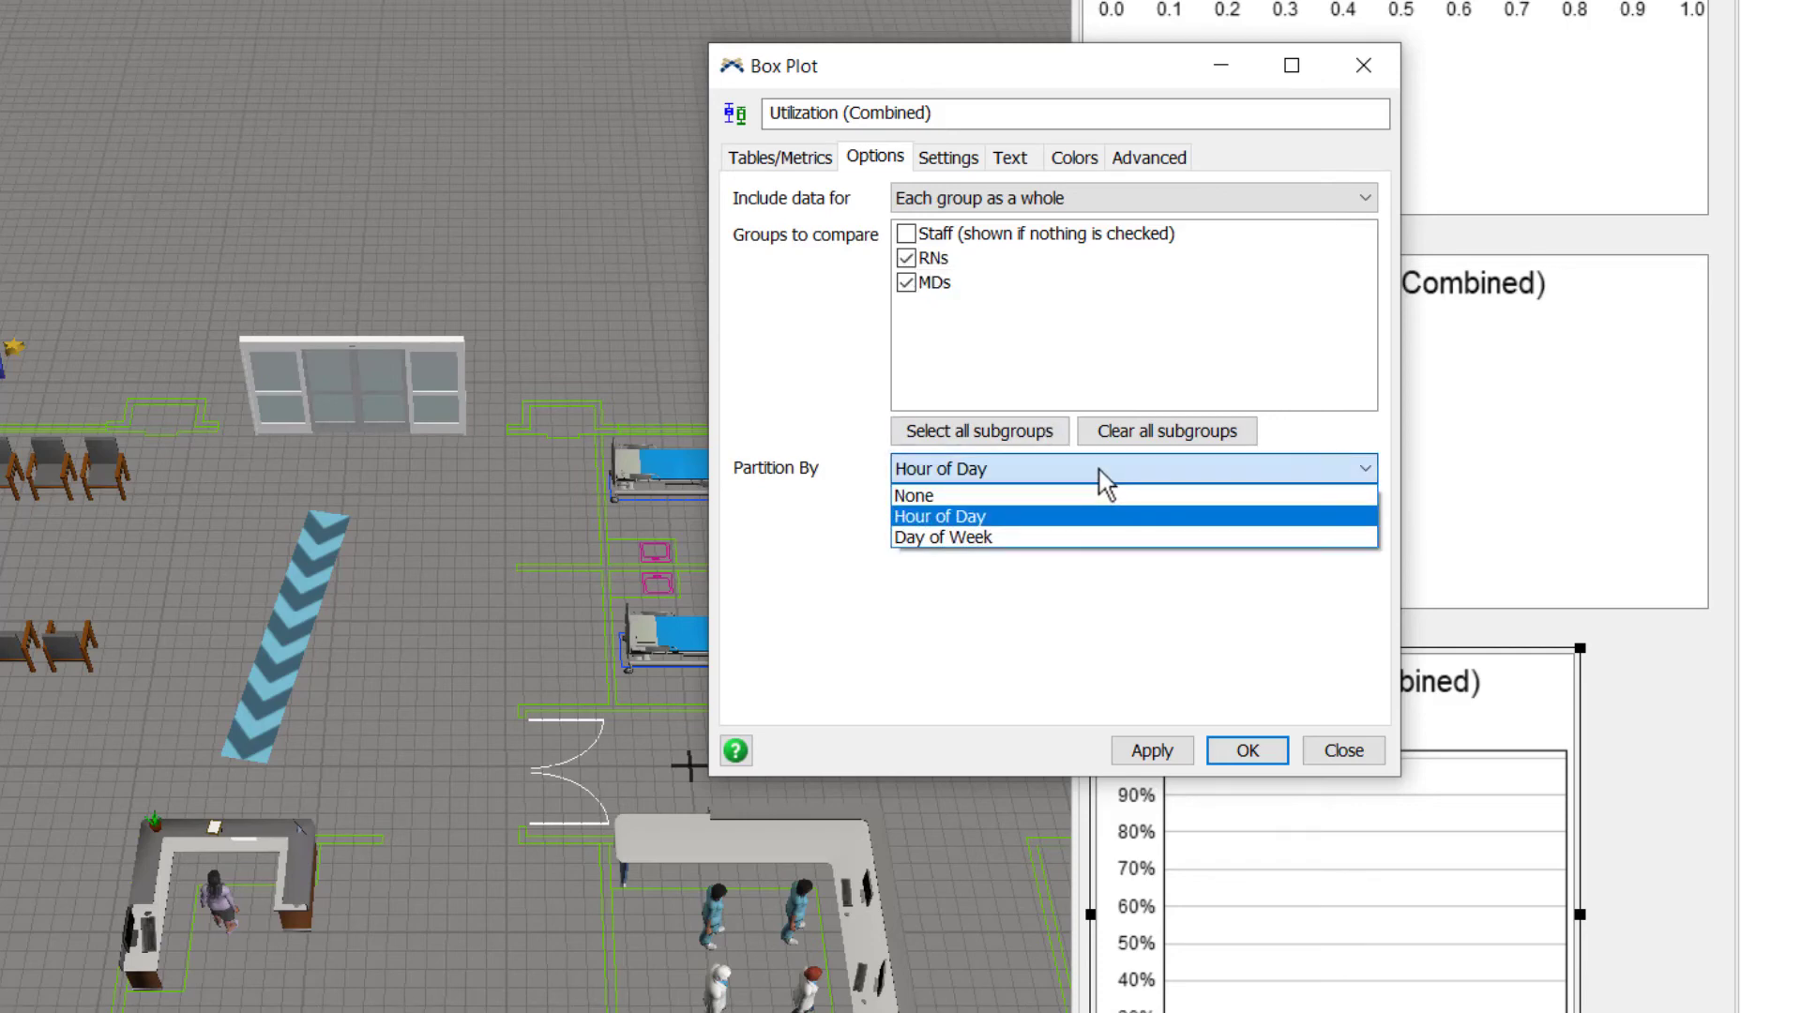
{"action": "left_click", "coordinate": [1101, 515]}
{"action": "left_click", "coordinate": [1247, 750]}
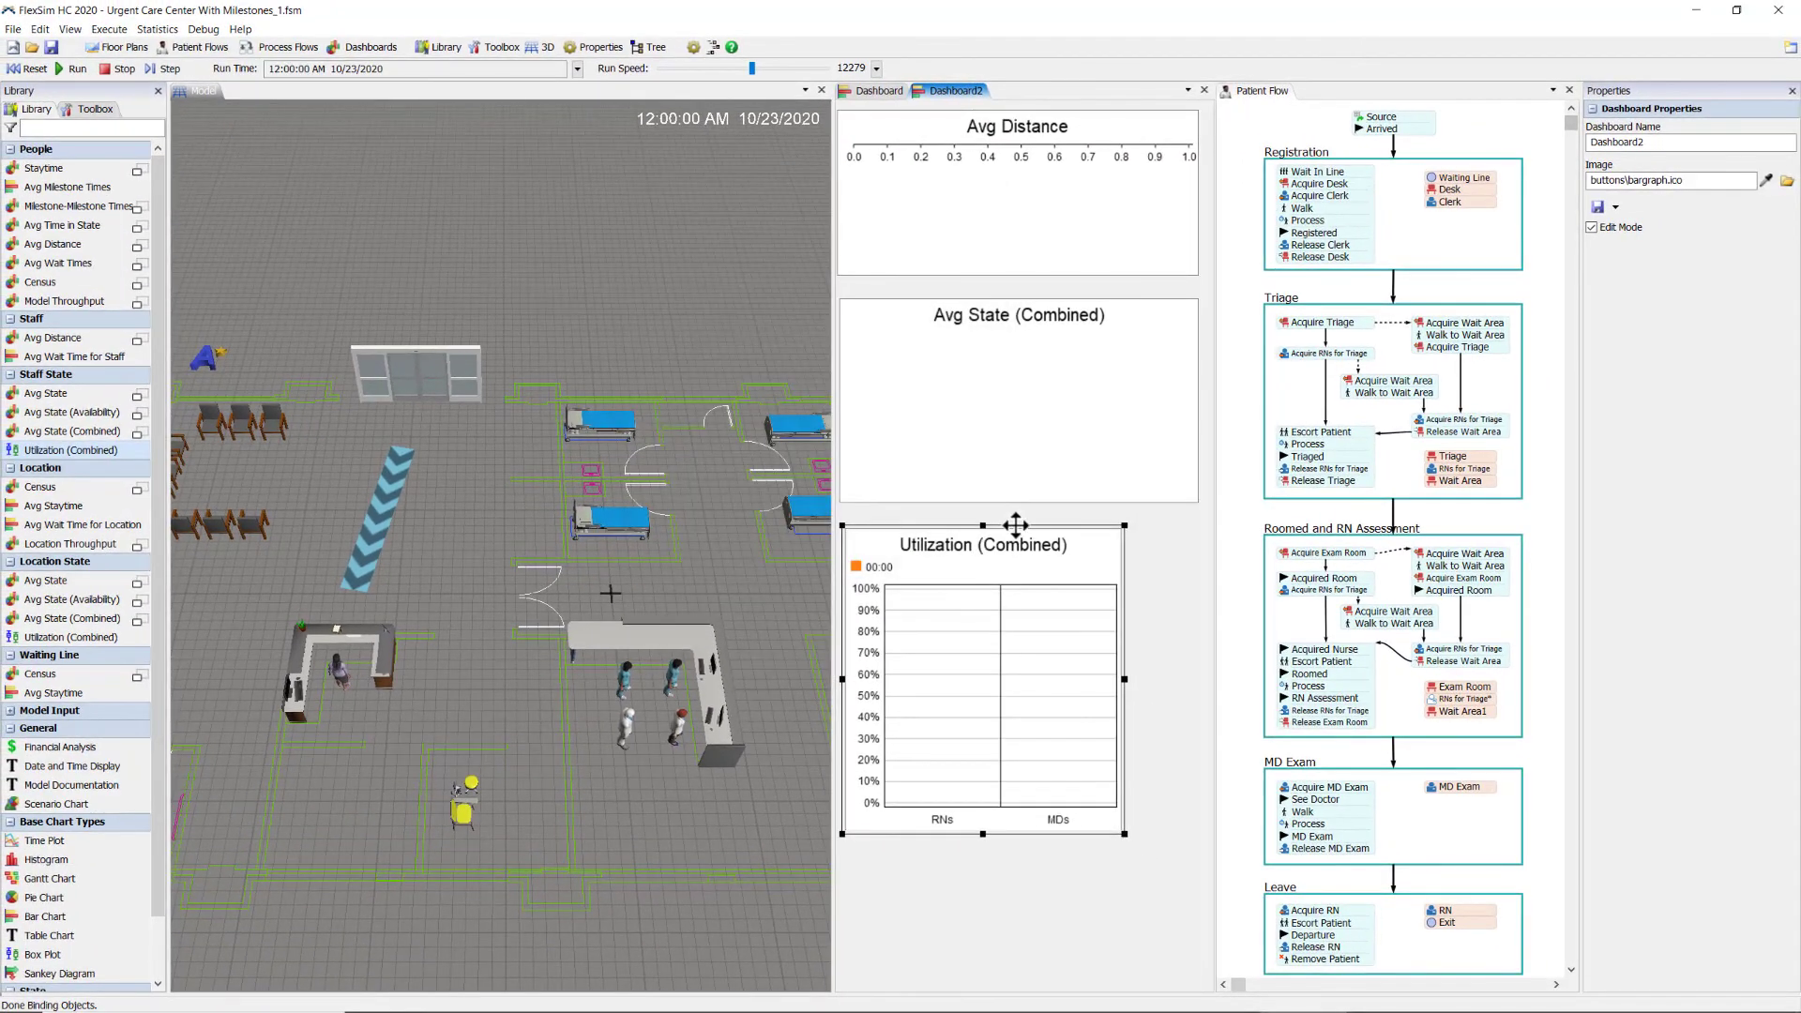
{"action": "mouse_move", "coordinate": [1015, 524]}
{"action": "left_mouse_down"}
{"action": "mouse_move", "coordinate": [993, 510]}
{"action": "mouse_move", "coordinate": [1001, 530]}
{"action": "left_mouse_up"}
{"action": "left_click_drag", "start_coordinate": [1117, 813], "coordinate": [1214, 793]}
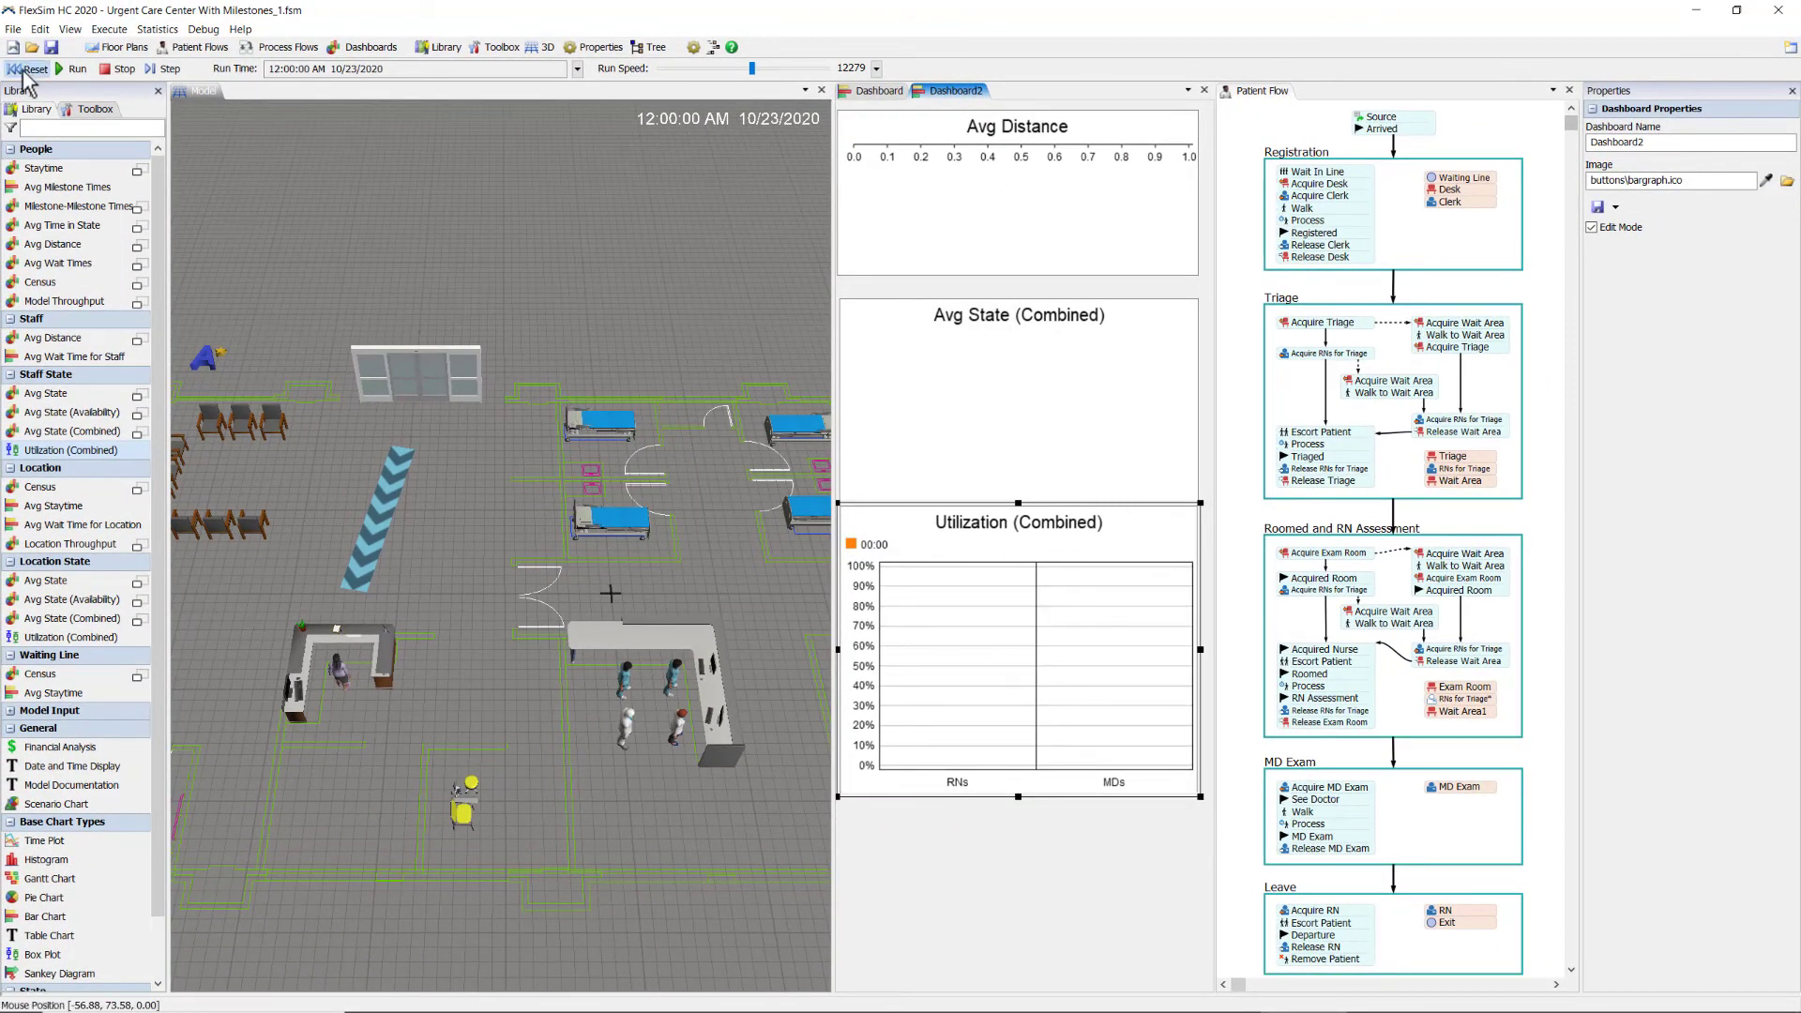
{"action": "left_click", "coordinate": [29, 70]}
Run the simulation until about 4:06 AM on 10/25/2020
{"action": "left_click", "coordinate": [75, 70]}
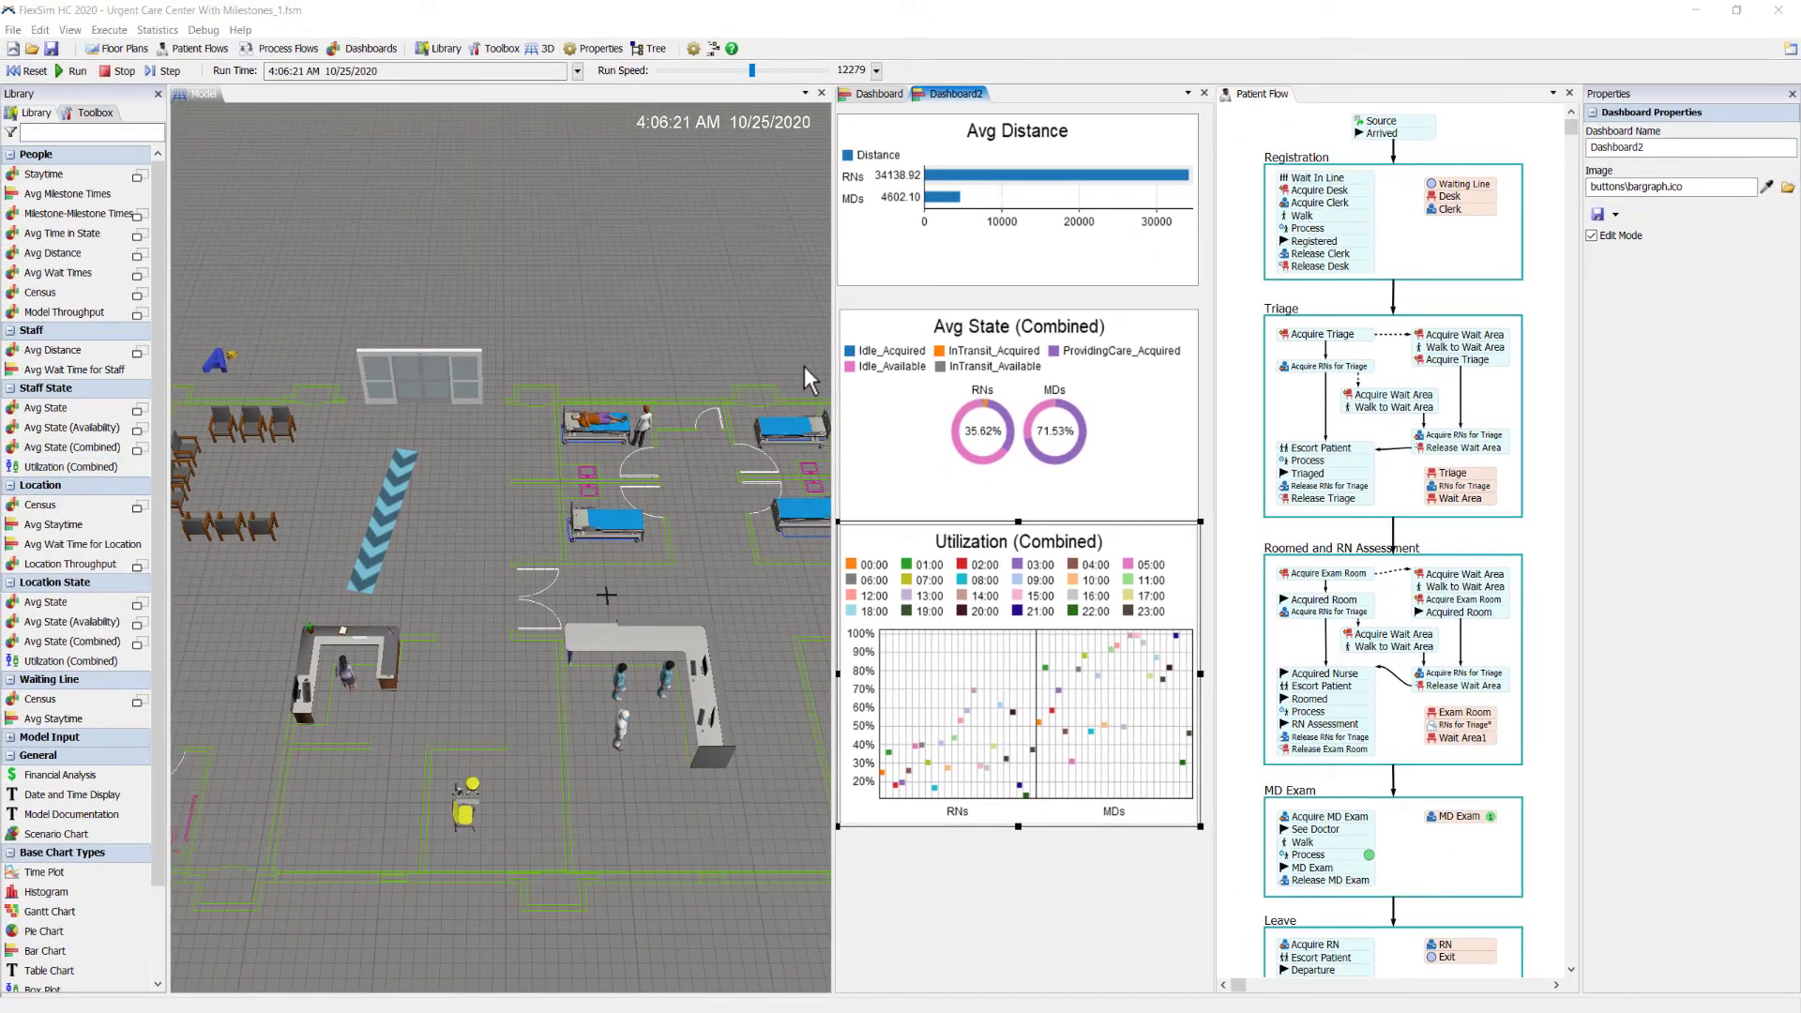
Add a Census vs Time plot locked to the bottom of Dashboard2 and resume the run
{"action": "left_click_drag", "start_coordinate": [136, 300], "coordinate": [229, 392]}
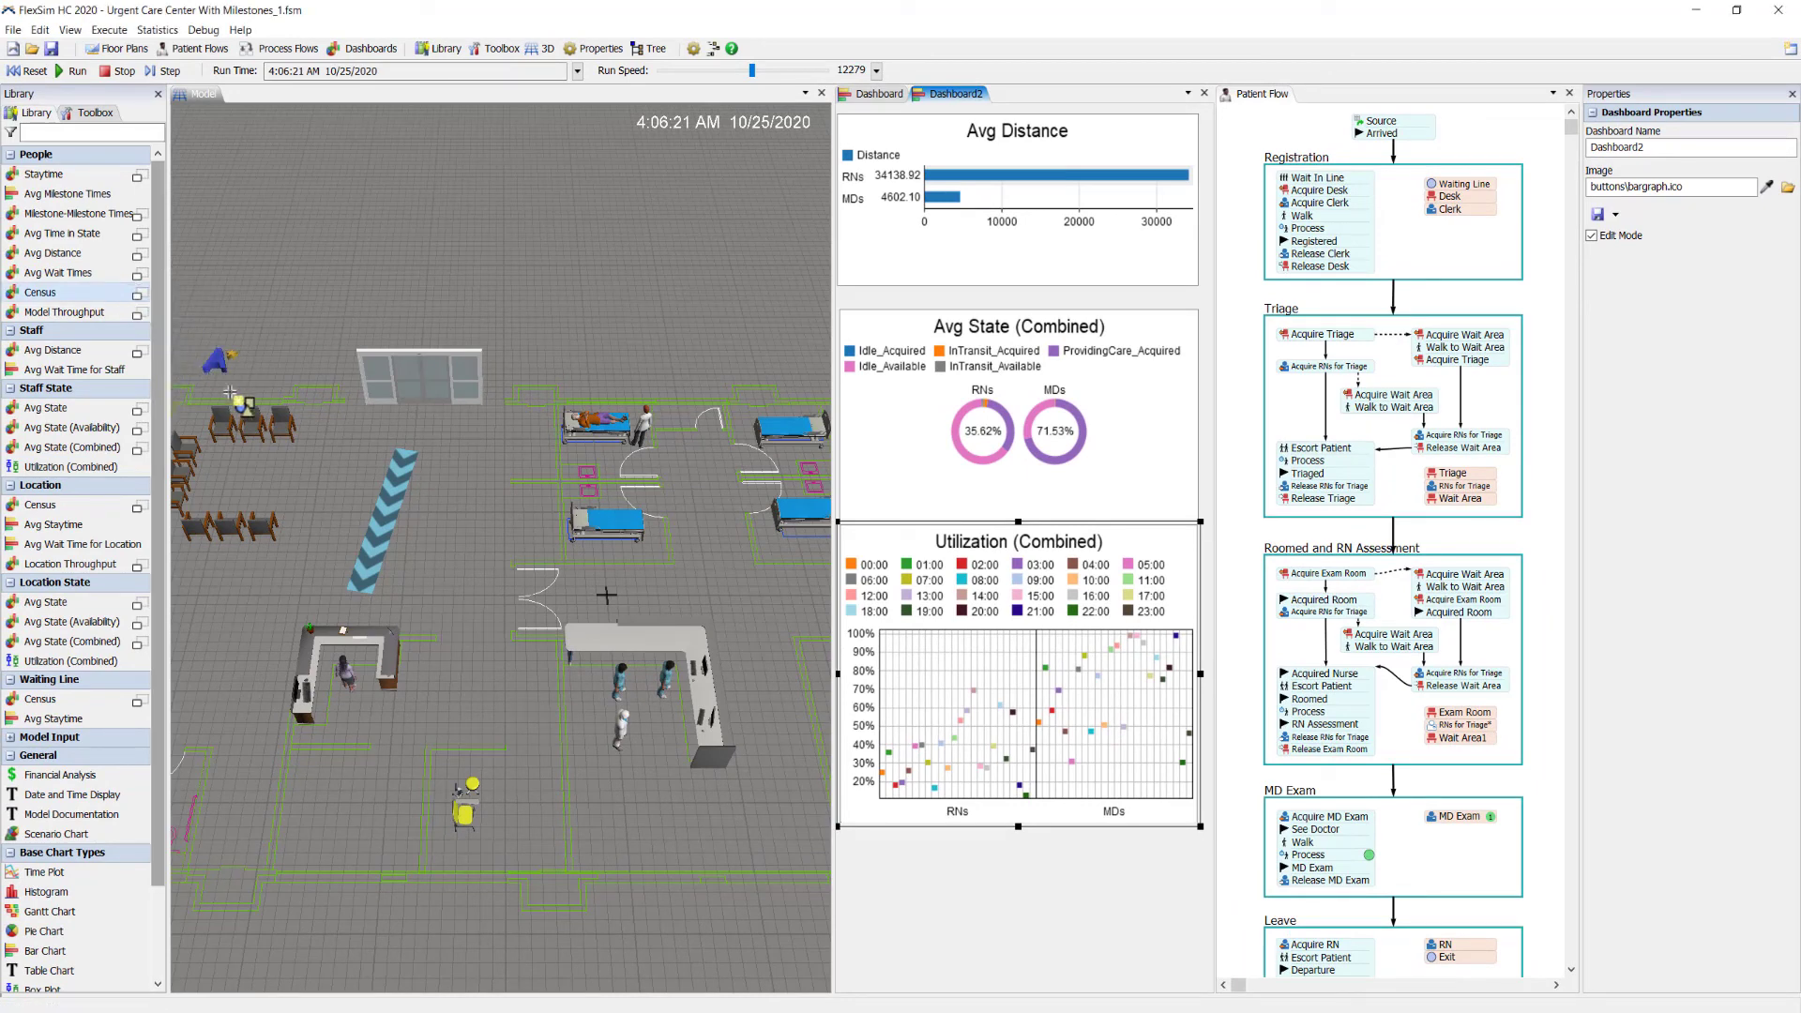
{"action": "left_click_drag", "start_coordinate": [826, 830], "coordinate": [858, 854]}
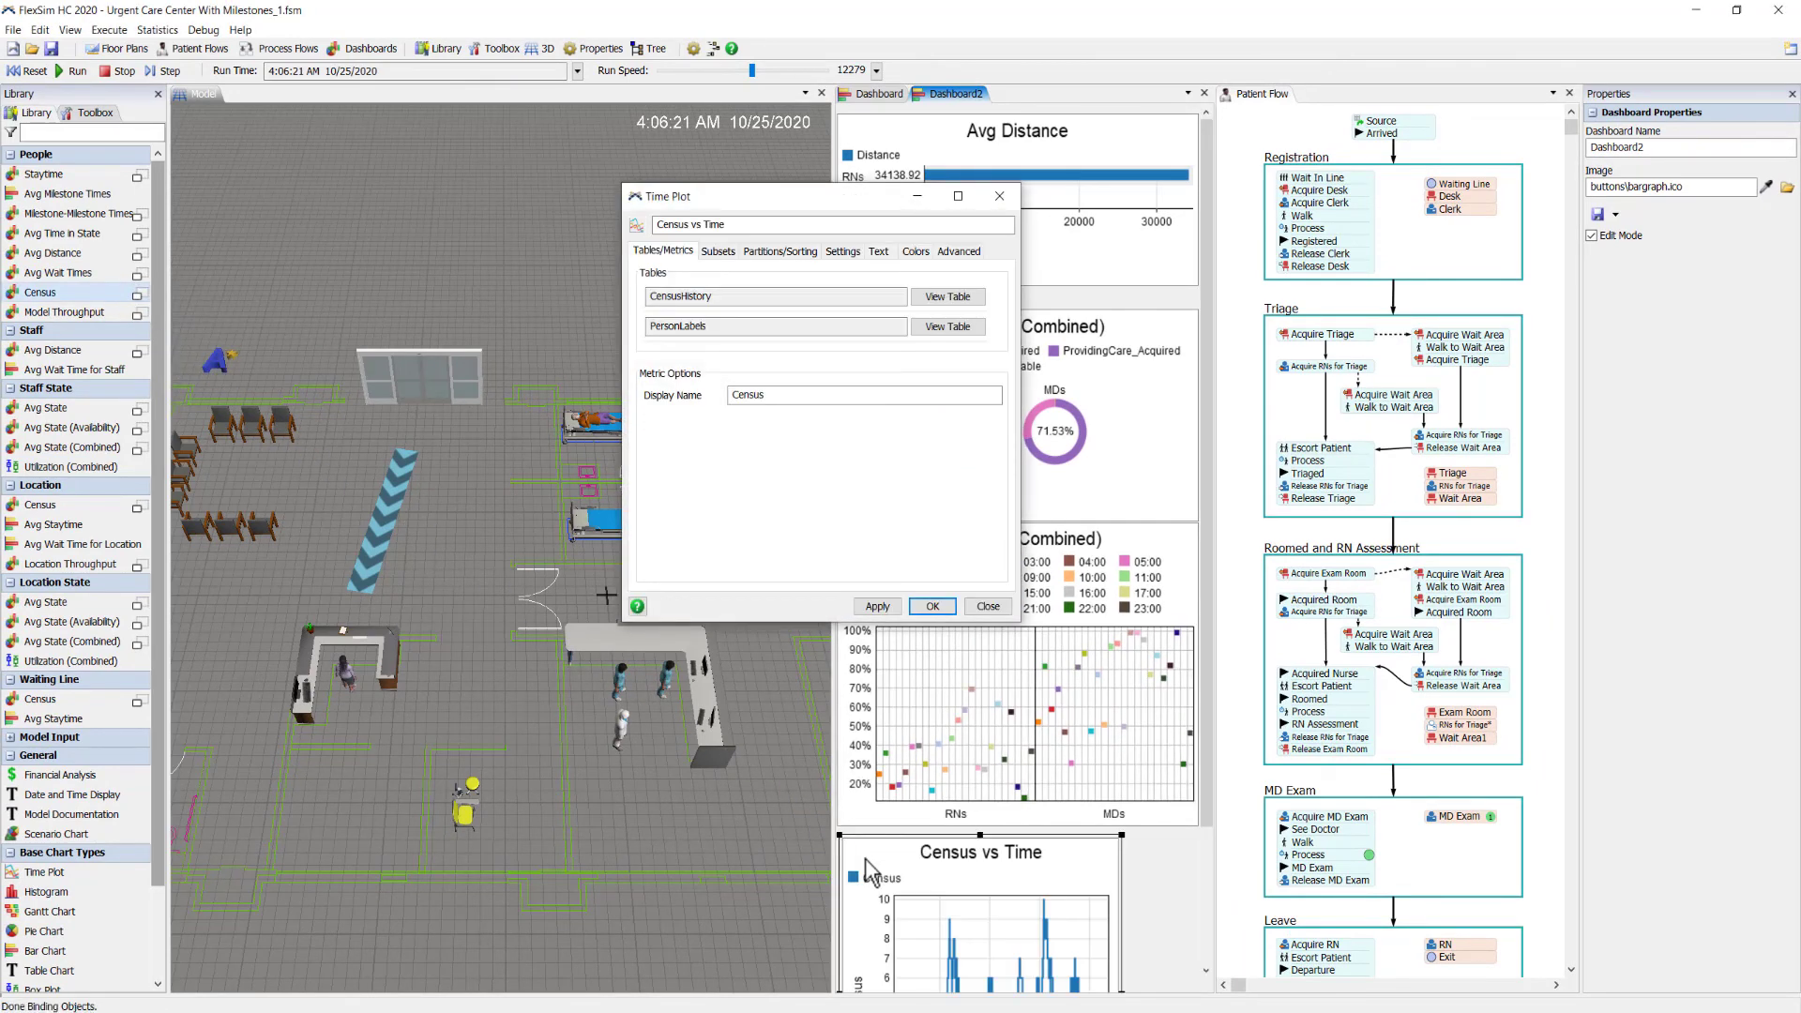
{"action": "right_click", "coordinate": [865, 858]}
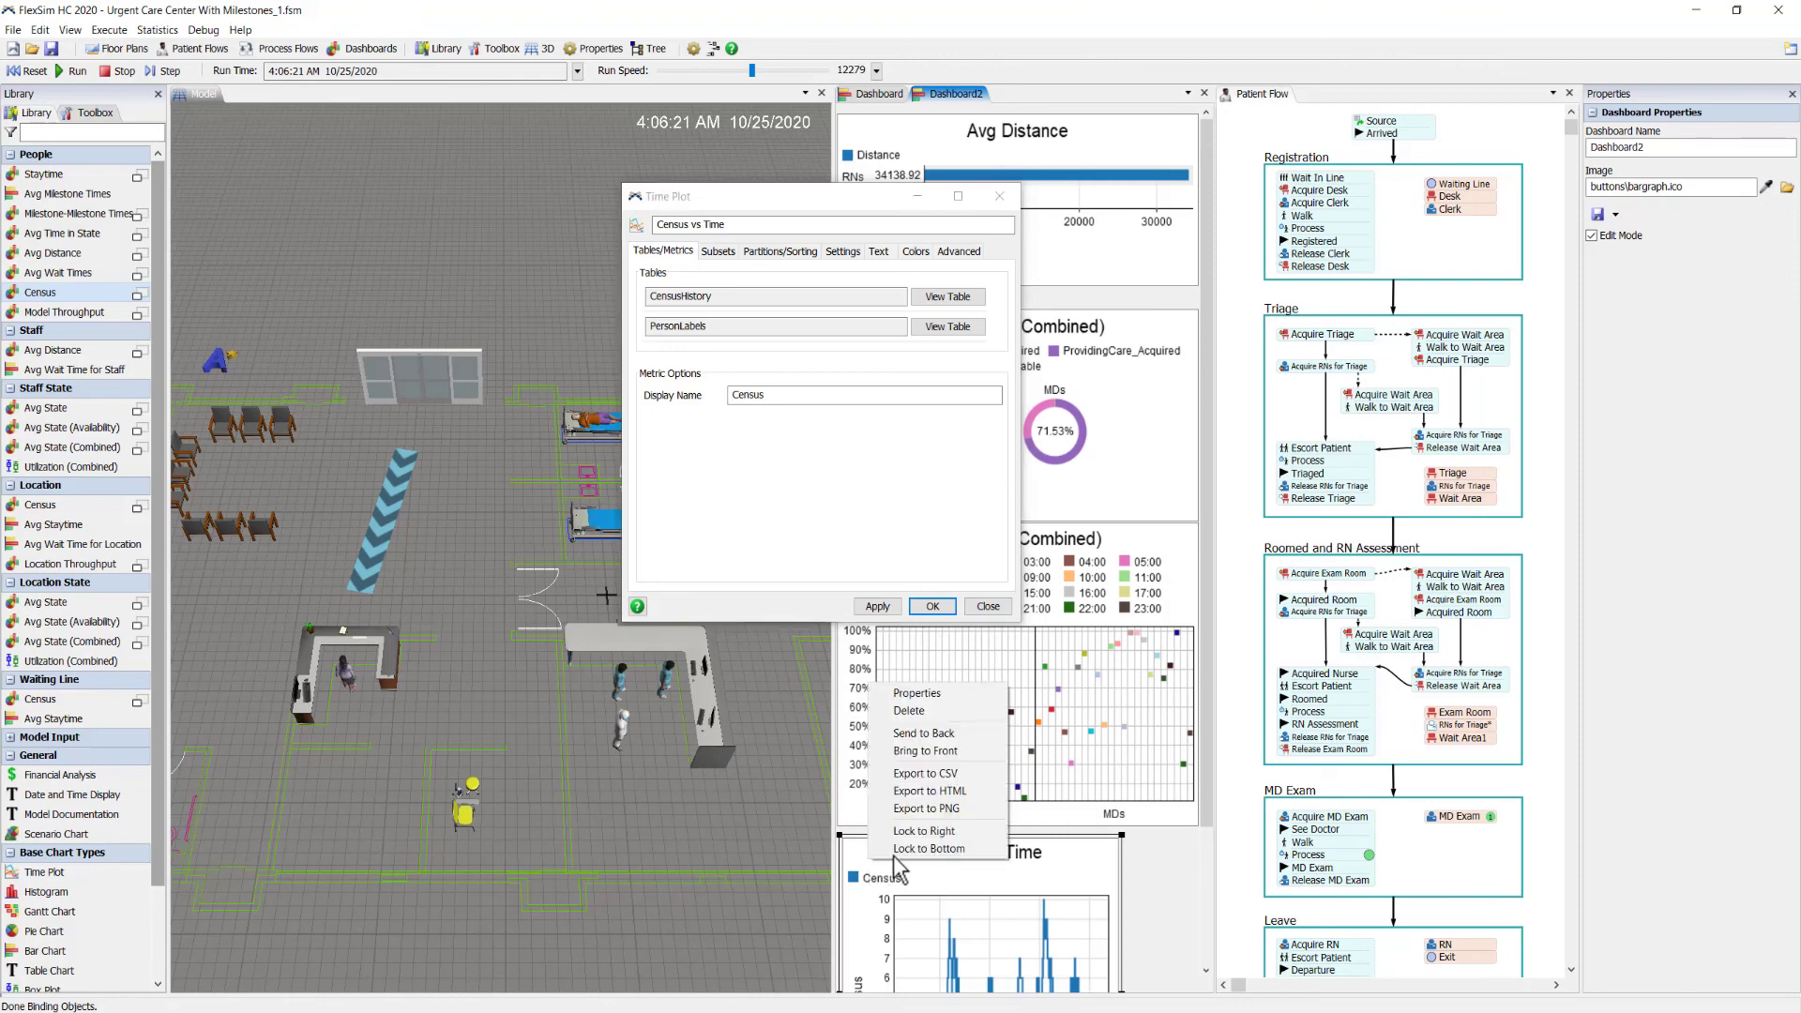
{"action": "left_click", "coordinate": [923, 848]}
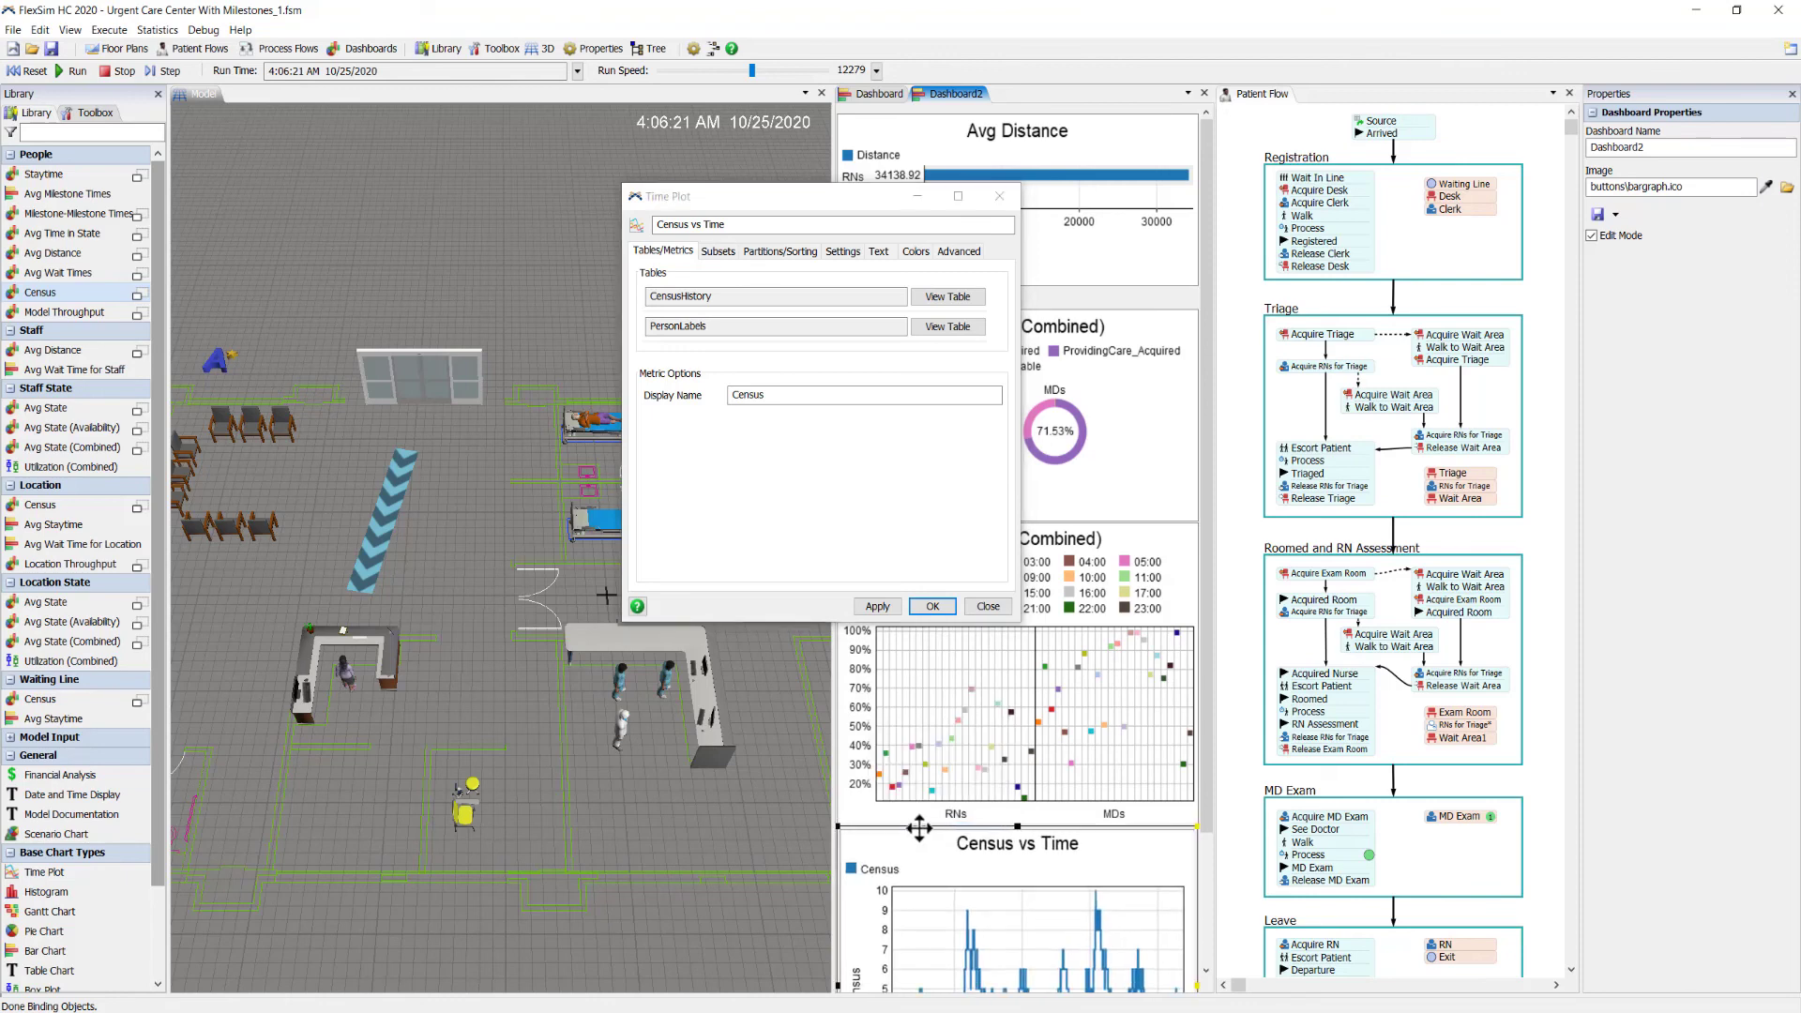
{"action": "left_click", "coordinate": [932, 606]}
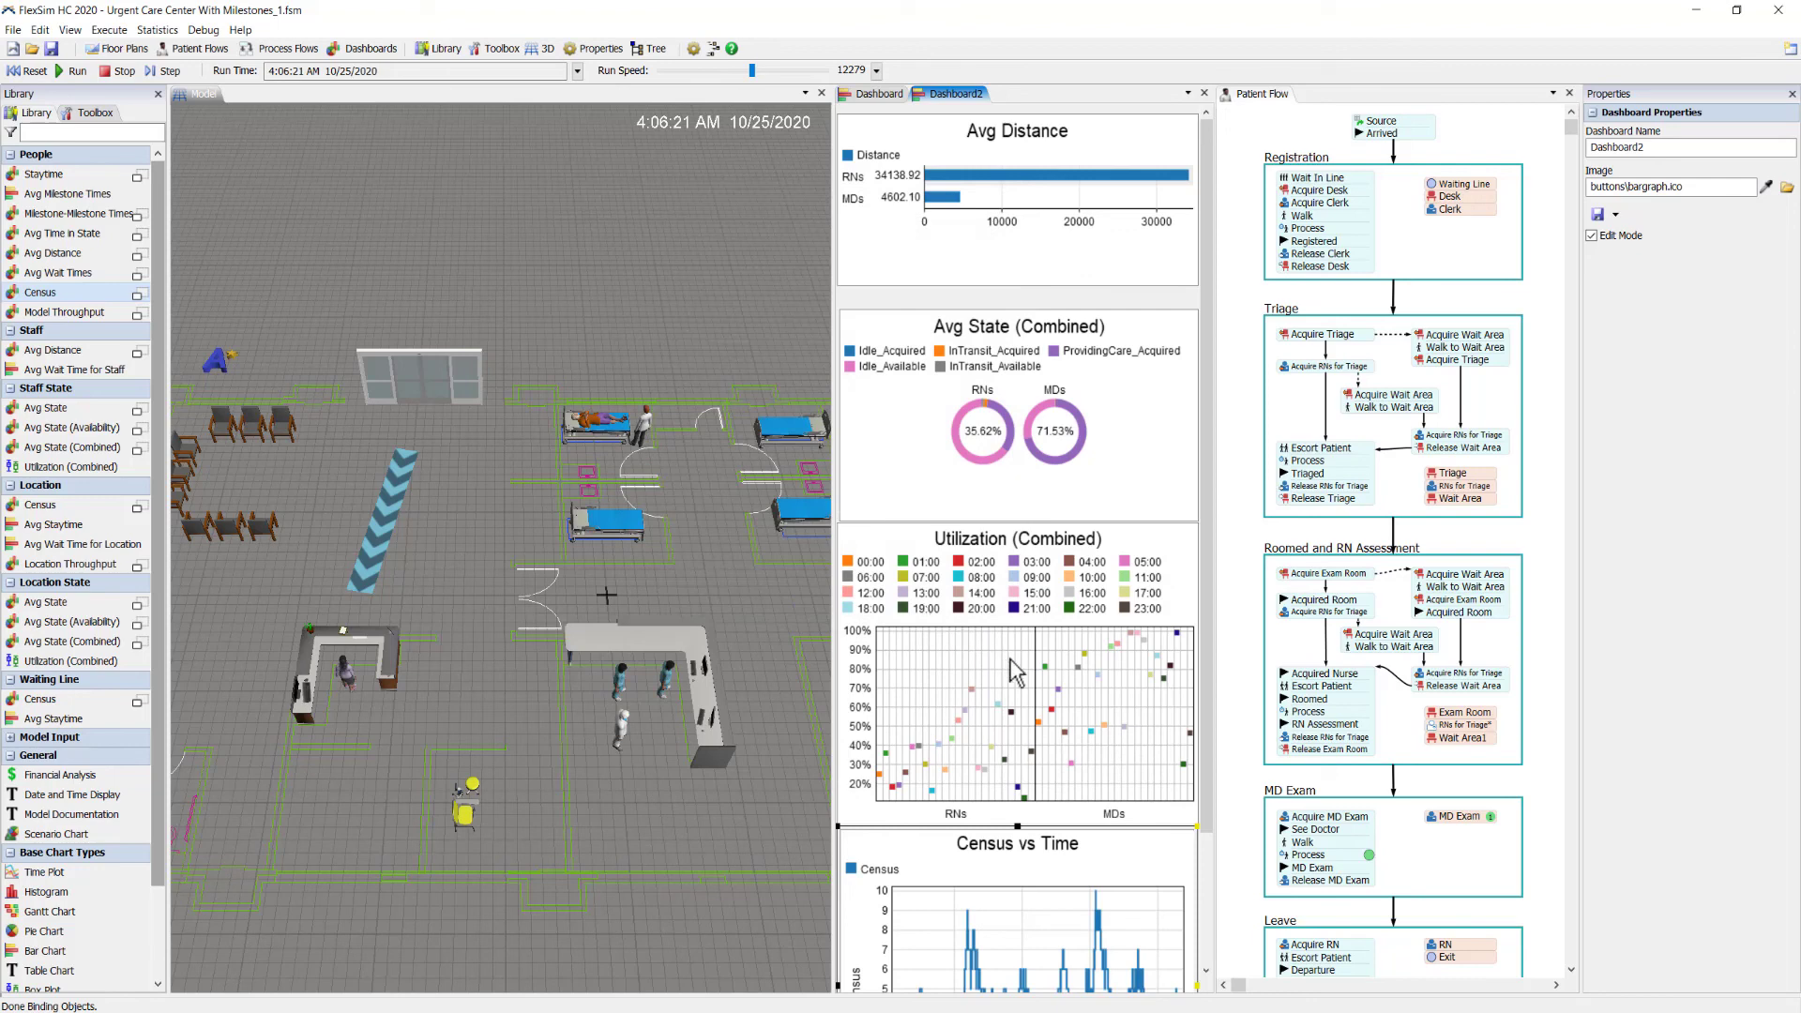
{"action": "left_click_drag", "start_coordinate": [1215, 788], "coordinate": [1225, 946]}
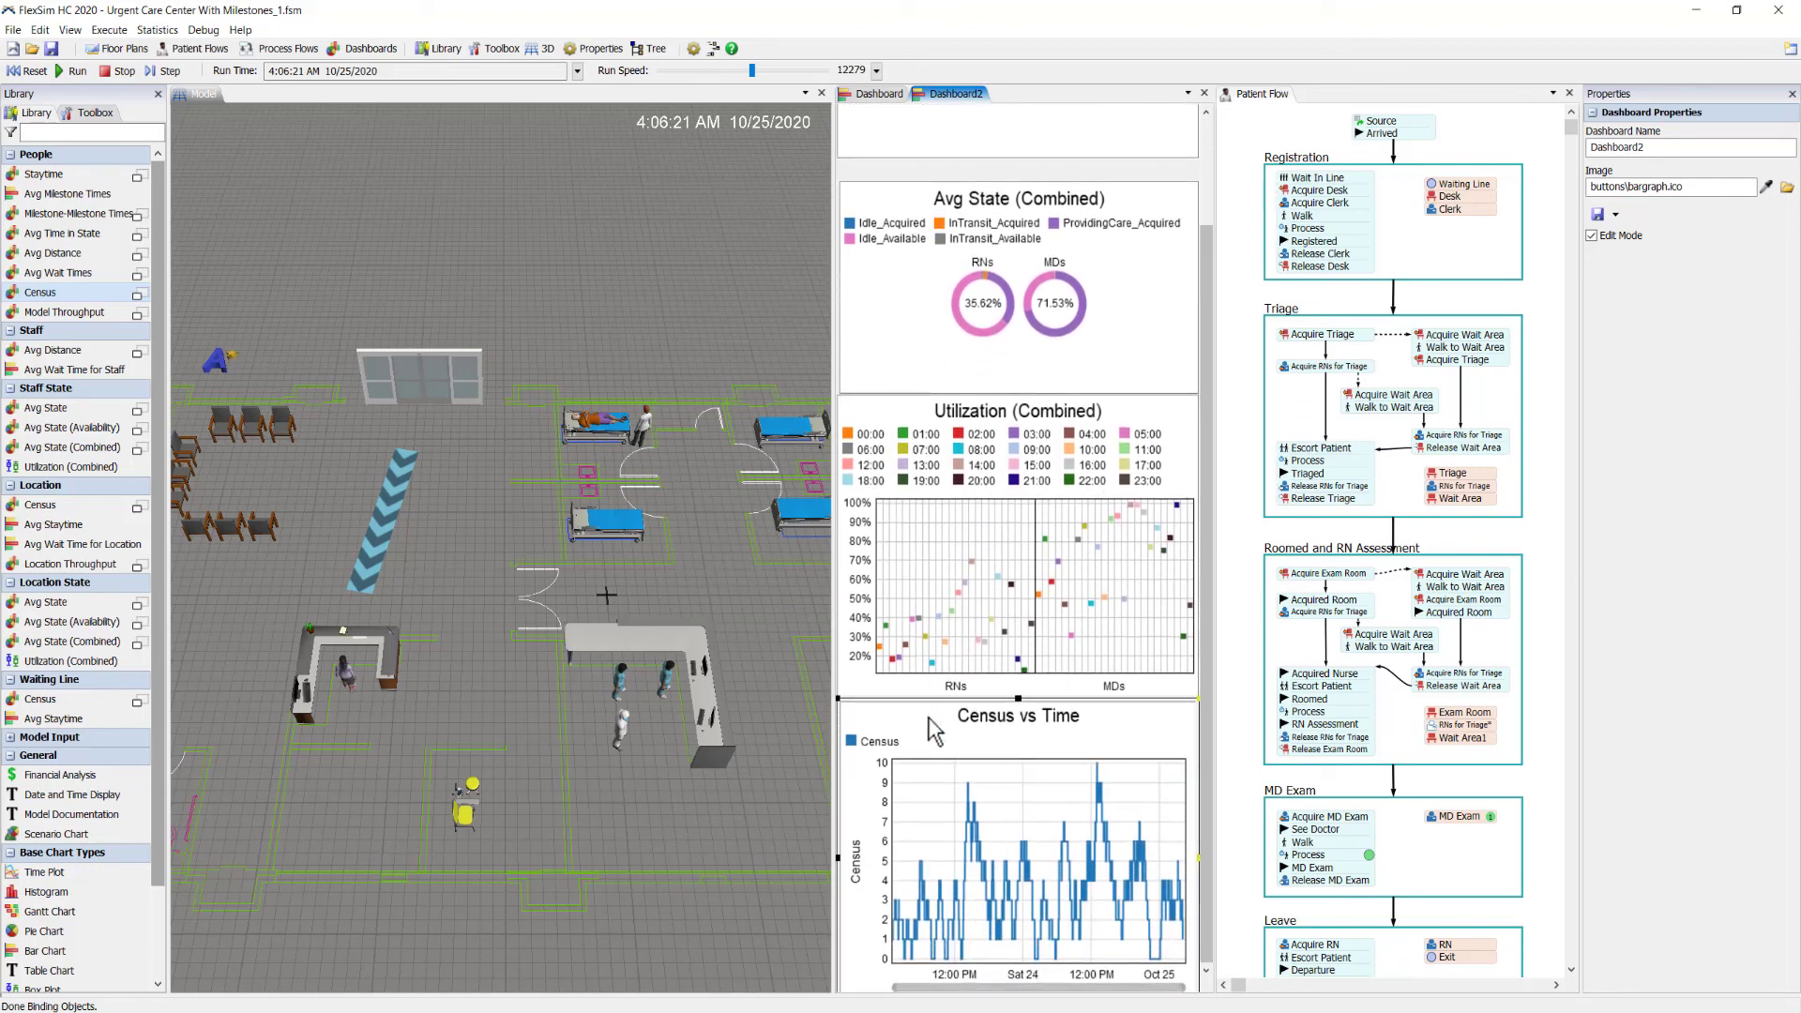
{"action": "left_click", "coordinate": [64, 71]}
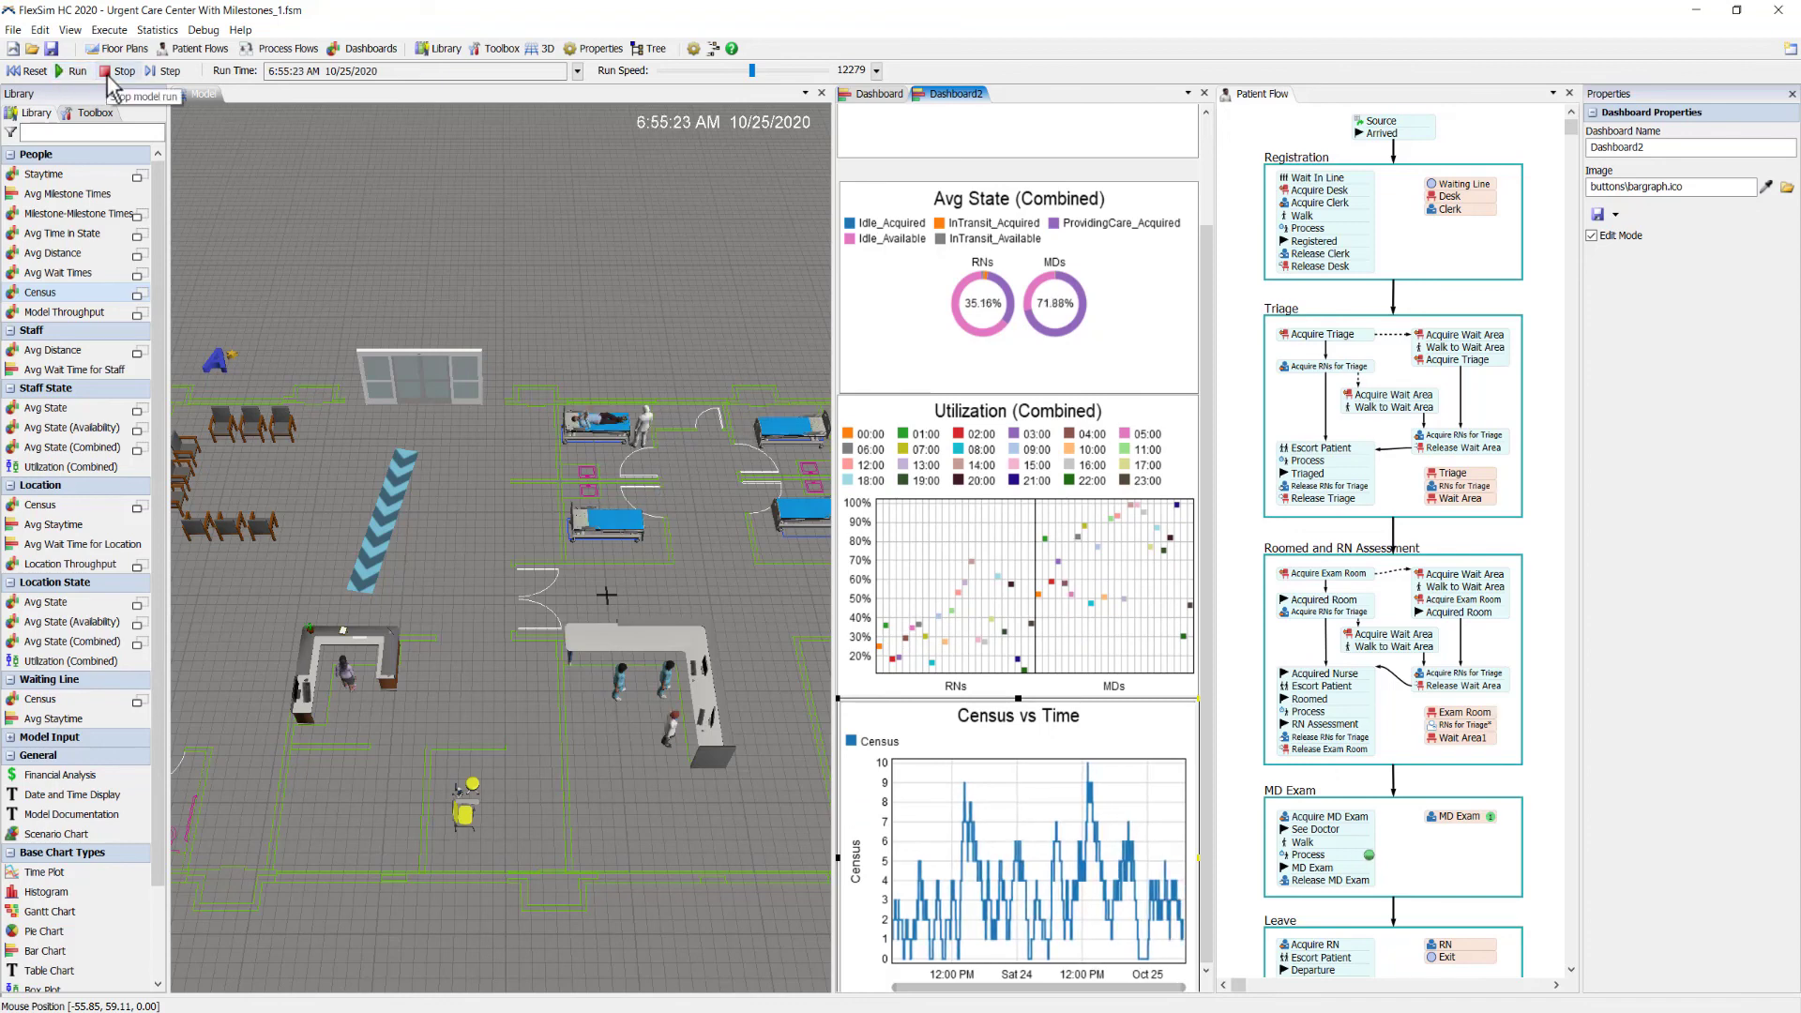